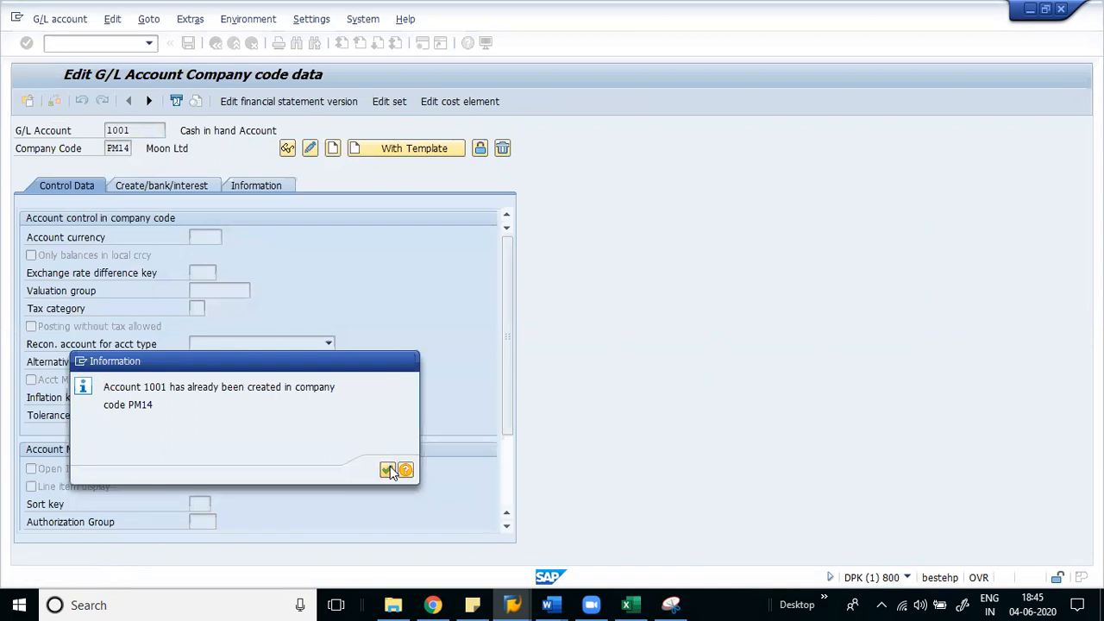
- Load account 1001 for company code VAQ and begin entering its tax category
key(Tab)
text(VAQ)
key(Return)
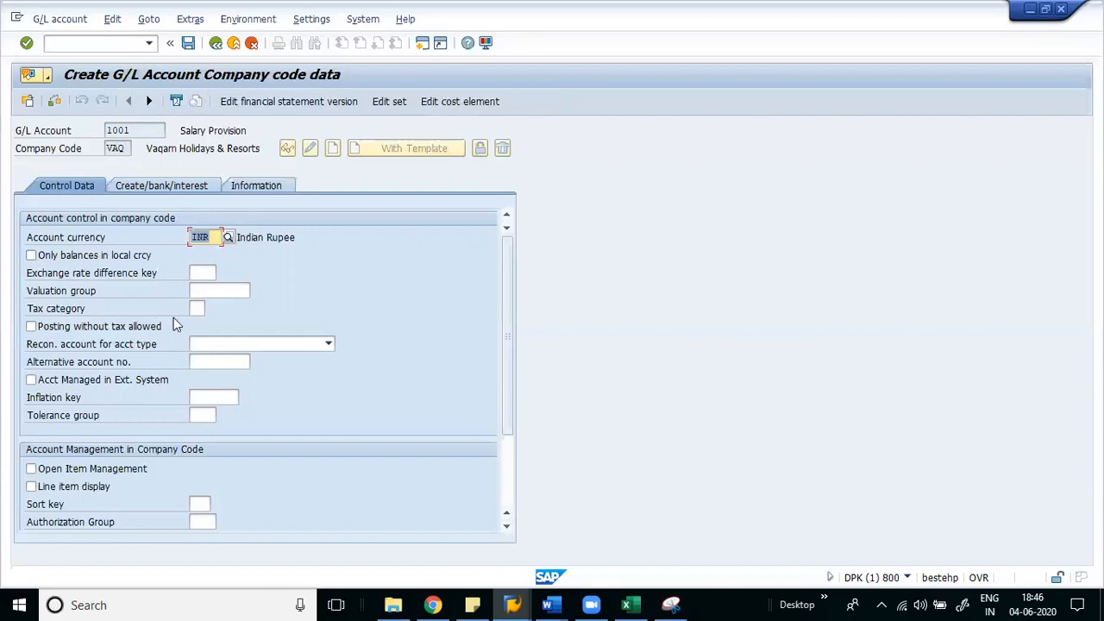
click(198, 308)
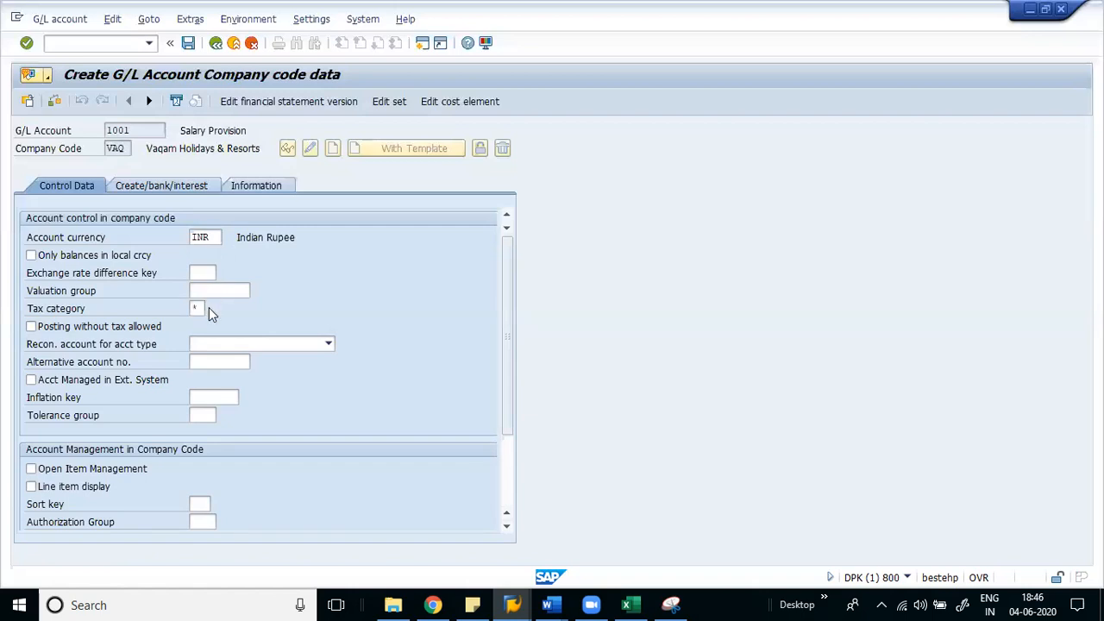
- Browse the tax category options, such as Only input tax allowed and All tax types allowed, then close without choosing
click(210, 308)
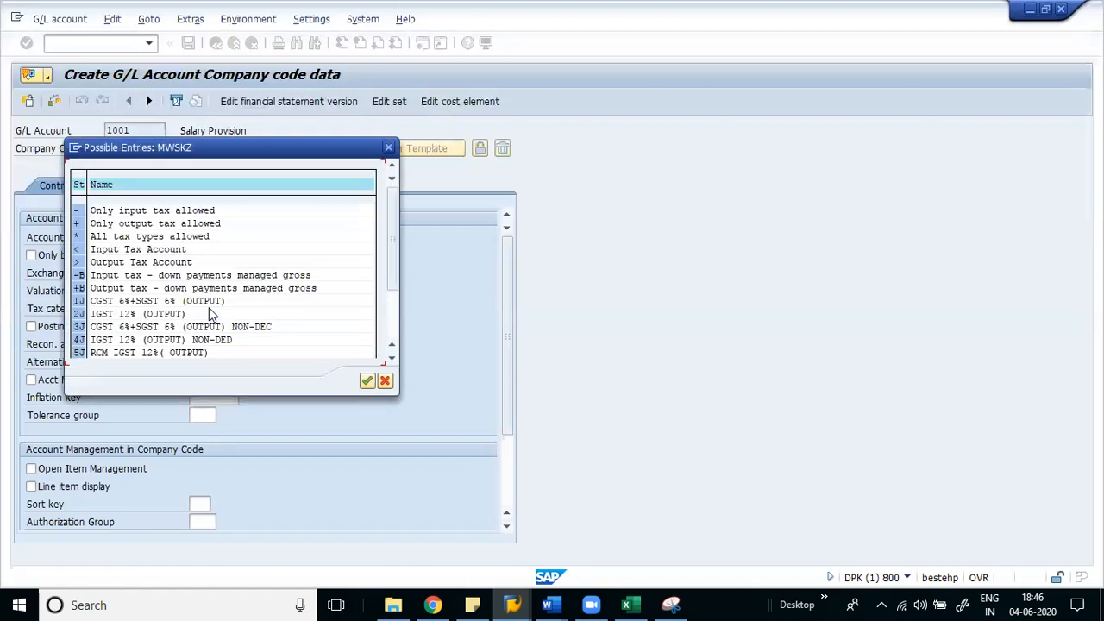
click(143, 211)
click(138, 221)
click(135, 233)
click(130, 212)
click(133, 223)
click(148, 239)
click(389, 149)
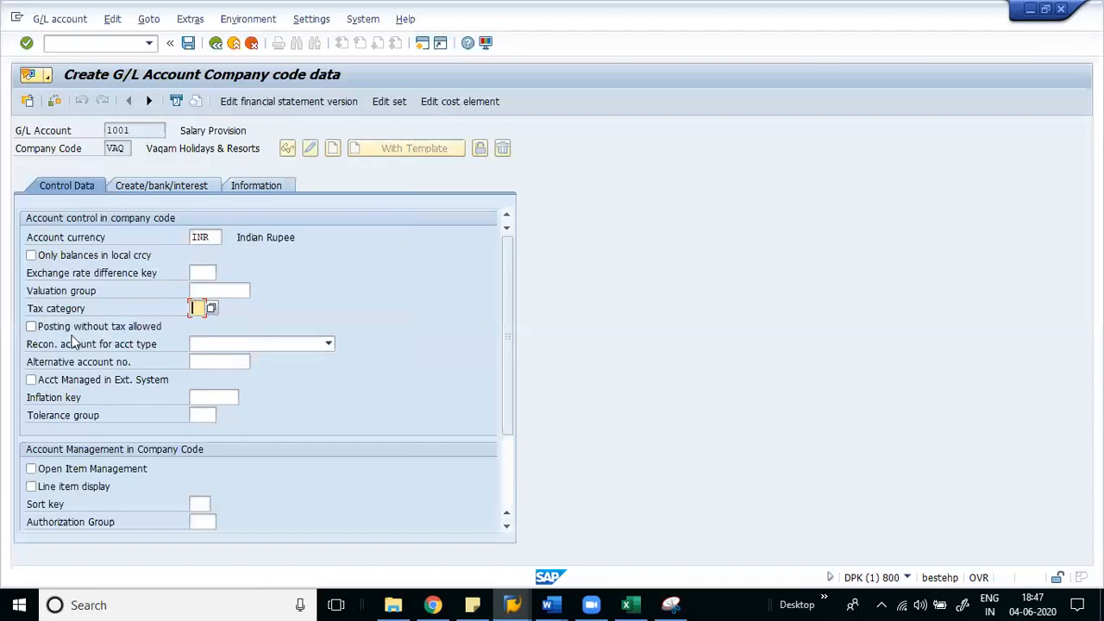
- Leave Recon. account empty and tick Open Item Management and Line item display for account 1001
click(278, 350)
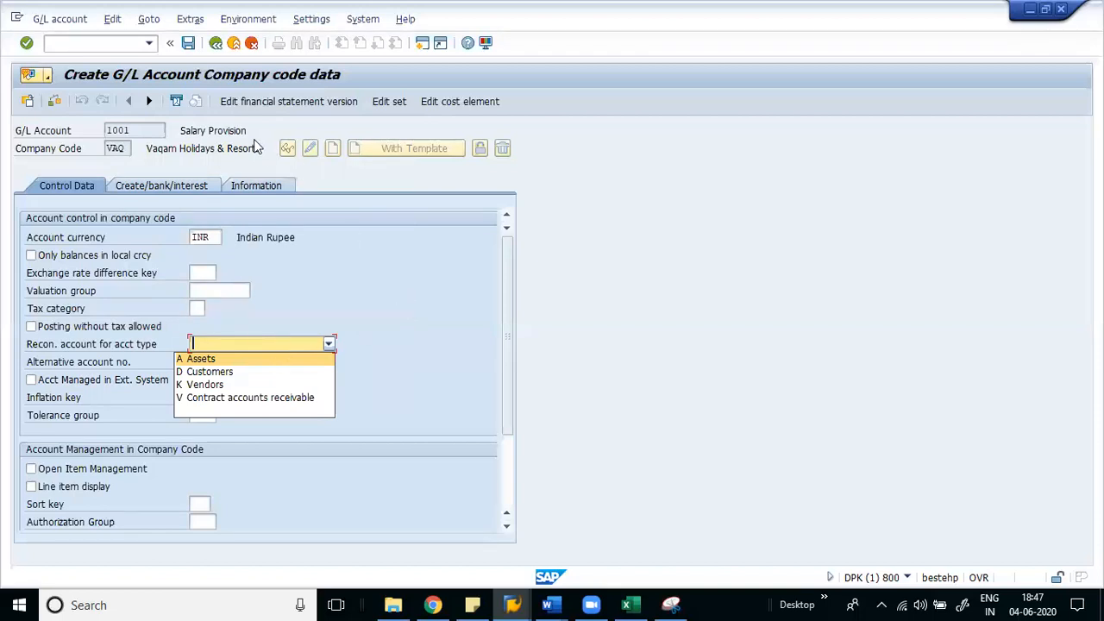
click(183, 134)
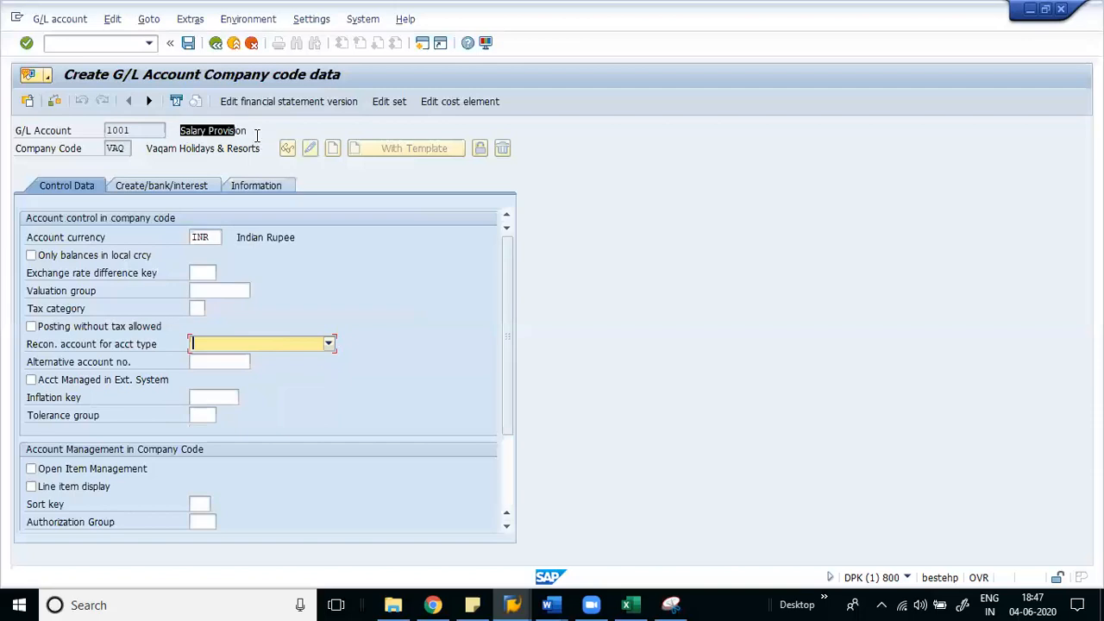
click(81, 466)
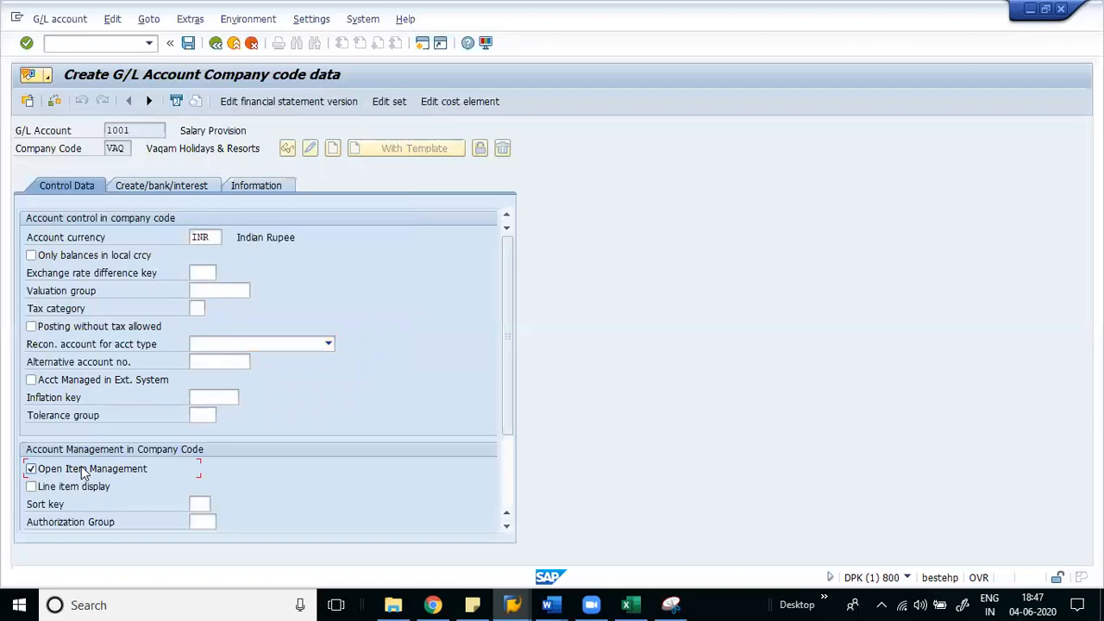
click(63, 491)
- Enter sort key 002 (Doc.no., fiscal year) for account 1001
click(200, 503)
text(002)
key(Return)
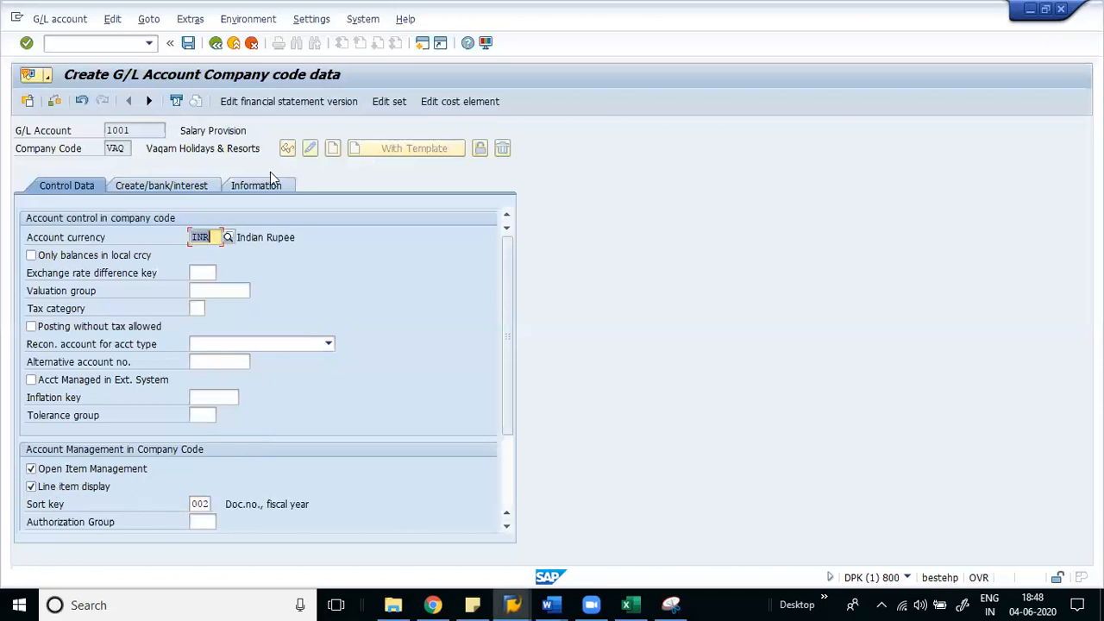
- Set field status group VA05 Provision on the Create/bank/interest tab
click(164, 187)
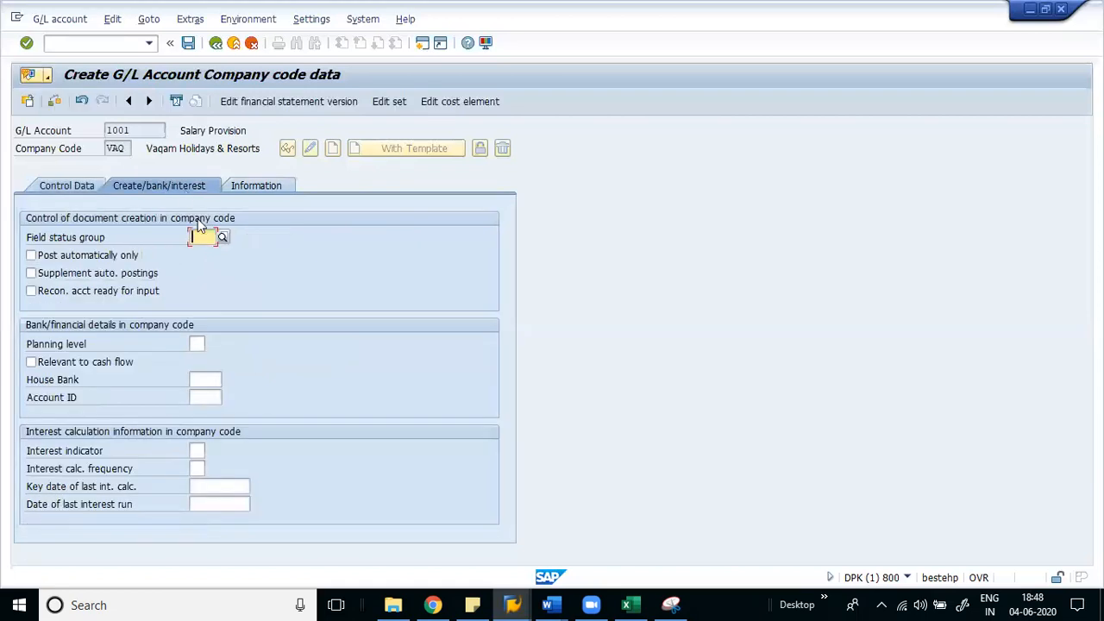
click(222, 240)
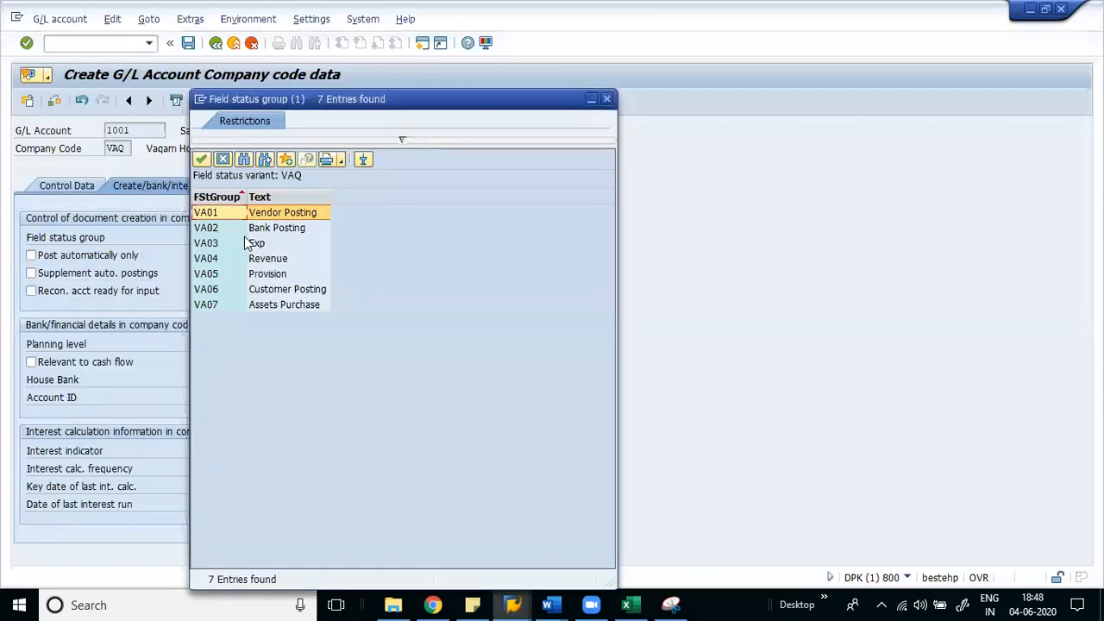
double_click(272, 277)
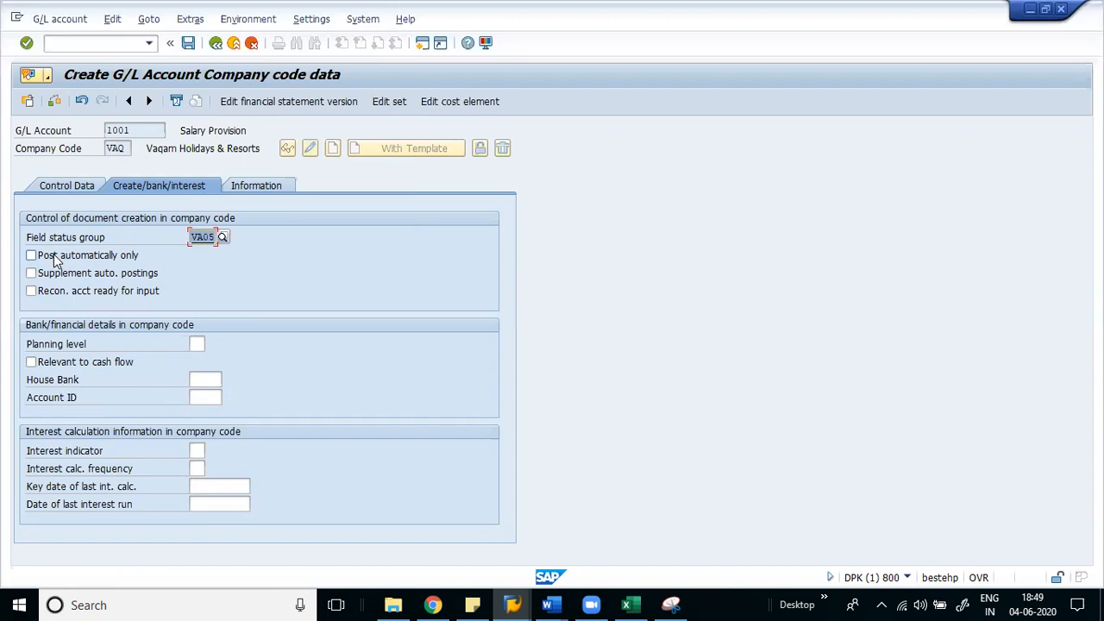
- Tick Post automatically only, save account 1001, look it up again, then exit to Easy Access
click(53, 257)
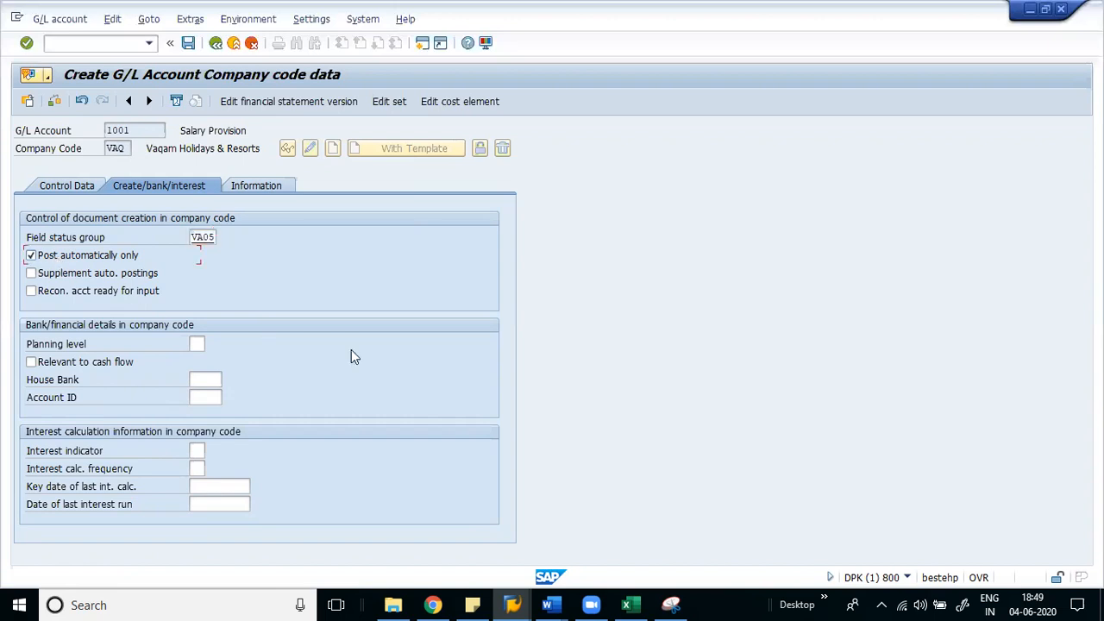
key(ctrl+s)
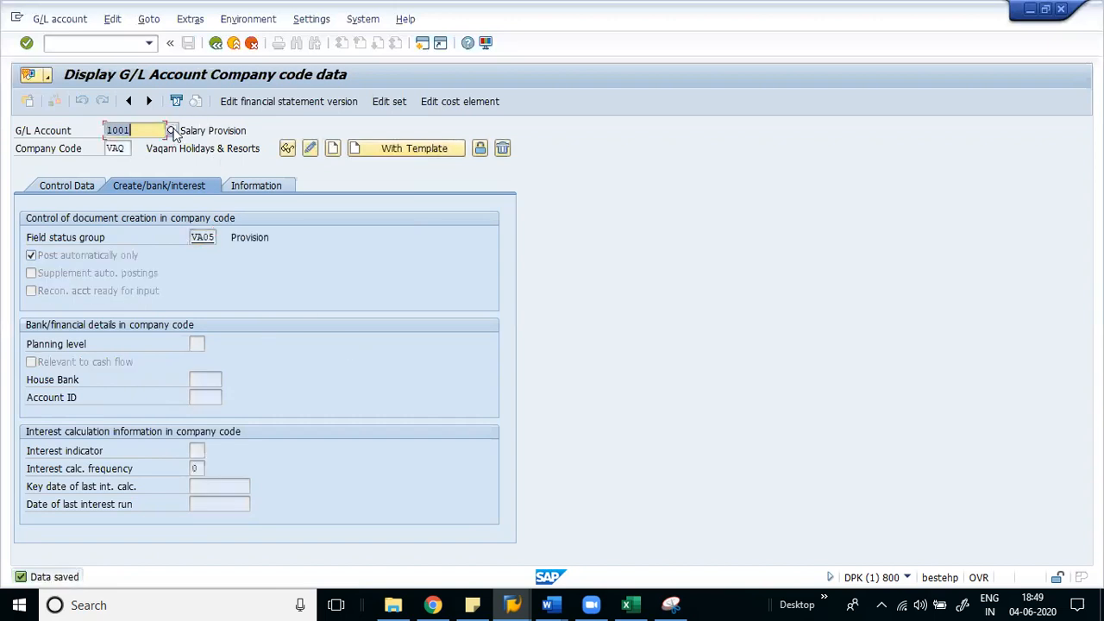
click(172, 131)
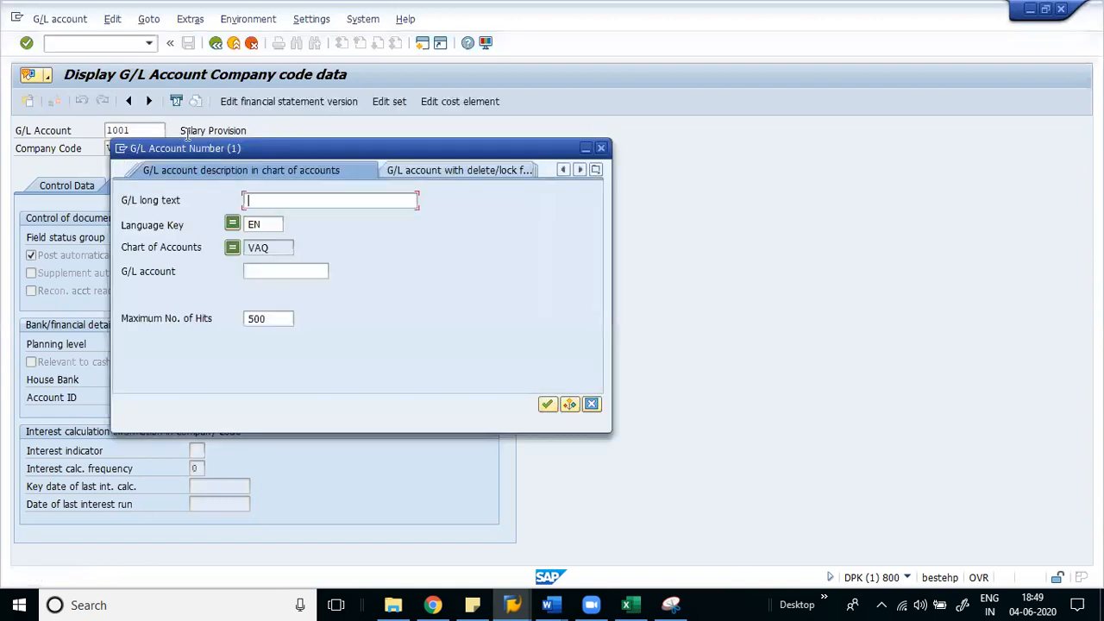
key(Return)
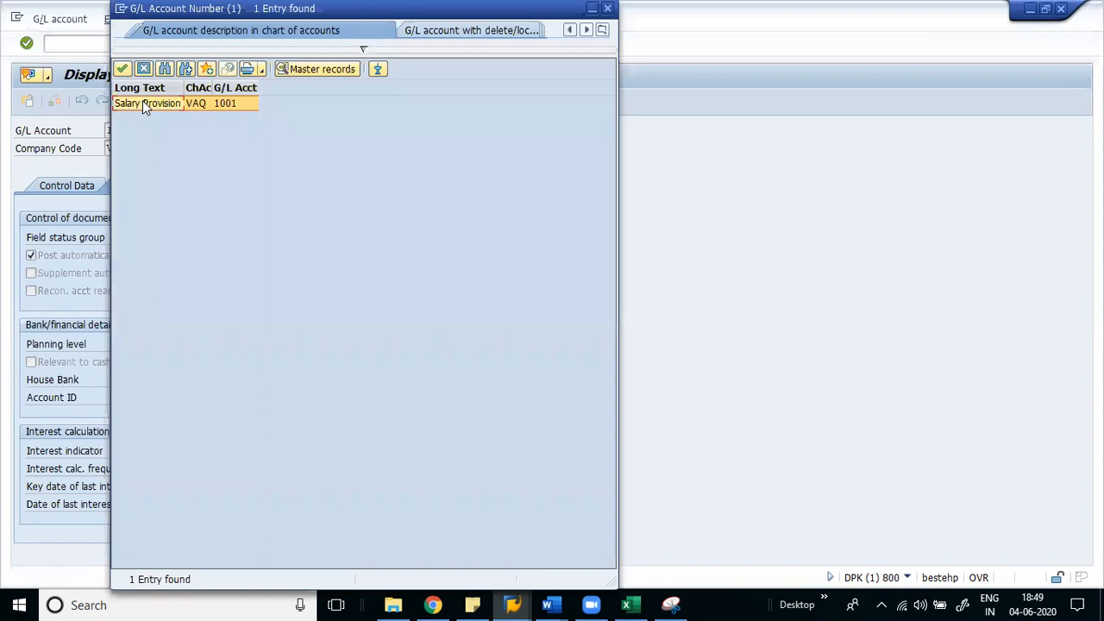
double_click(142, 102)
click(233, 43)
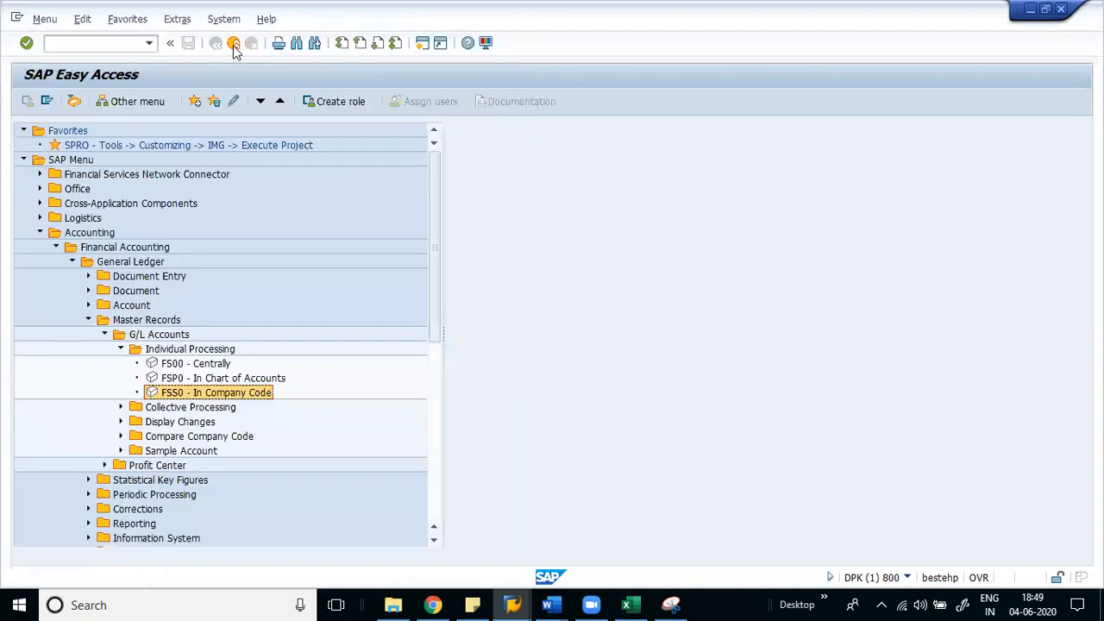
- Launch FS00 central G/L account maintenance from the Easy Access G/L Accounts tree
click(226, 382)
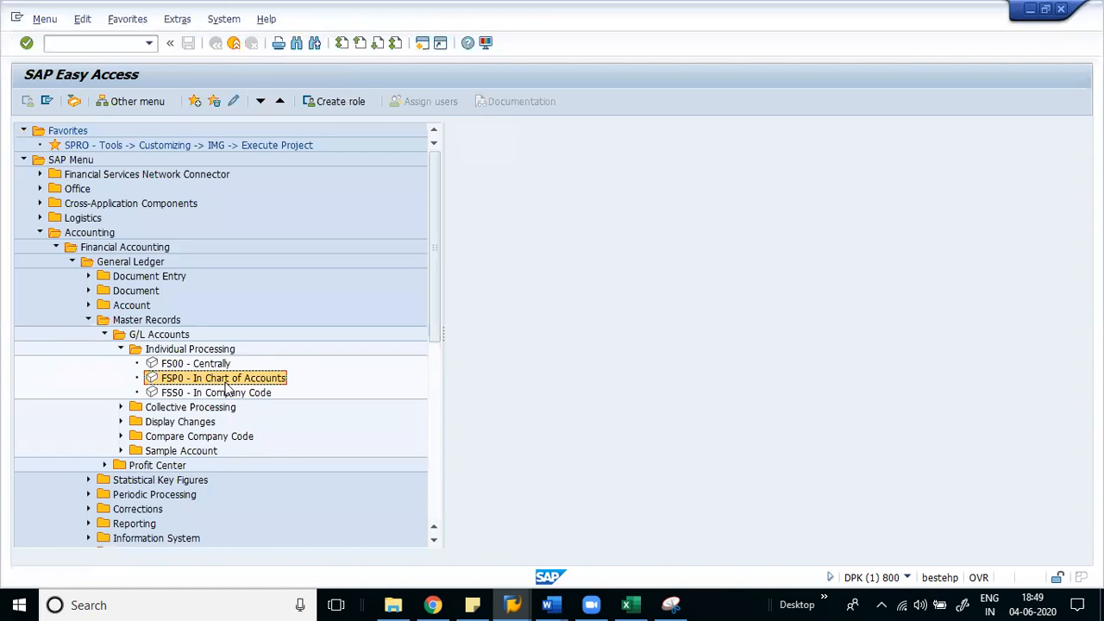
click(228, 395)
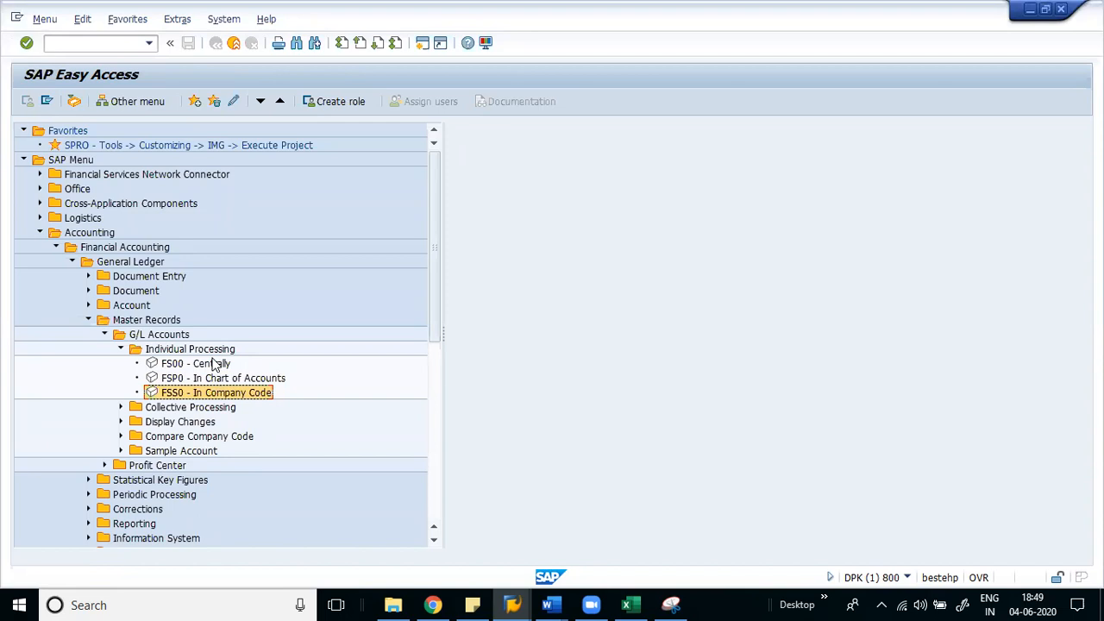
double_click(214, 365)
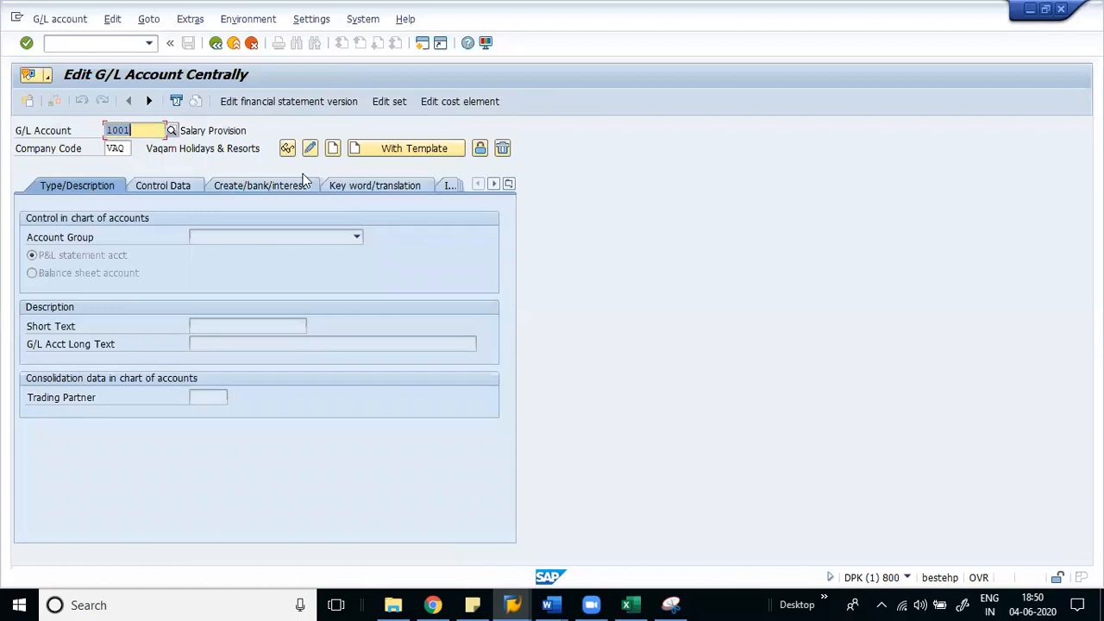
- Create account 4001 with account group V004 Expenses and short text 'Salary Expenses'
text(4001)
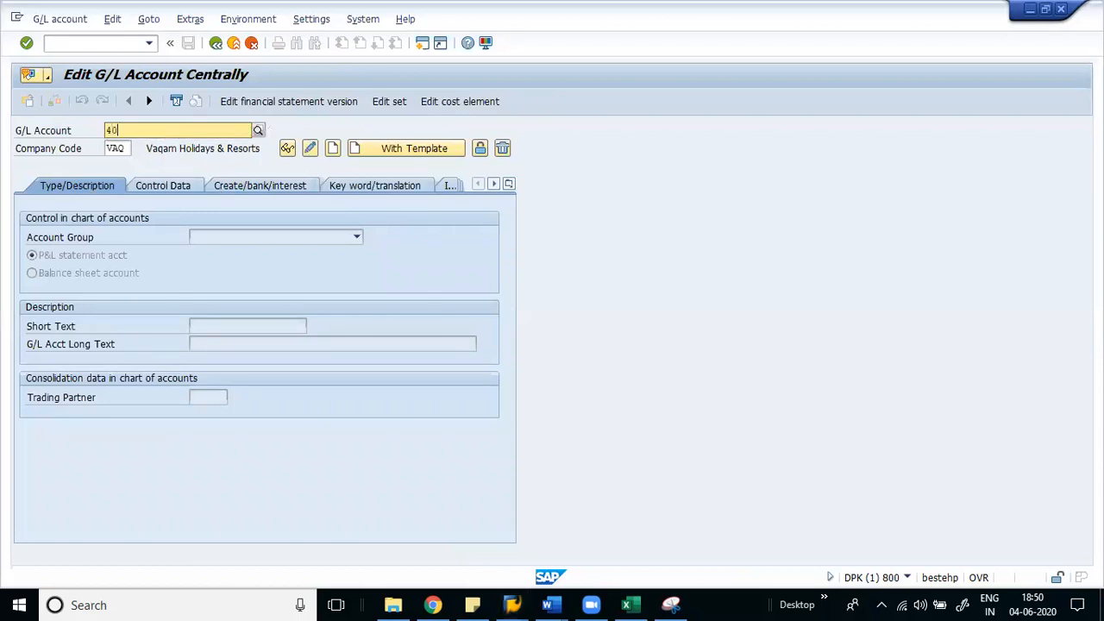
key(Return)
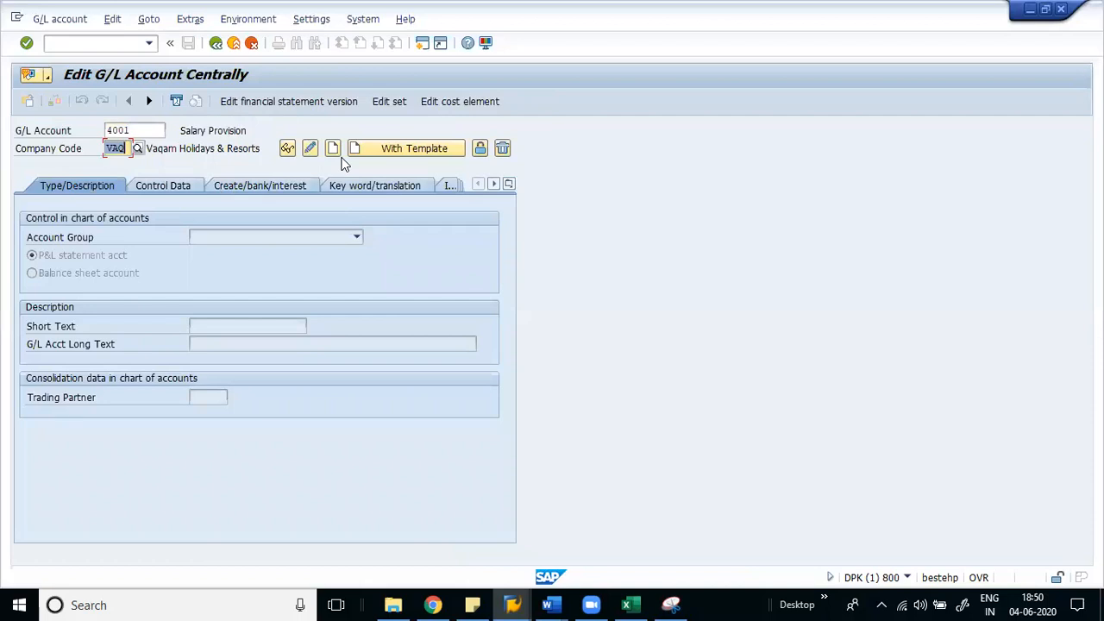
click(333, 151)
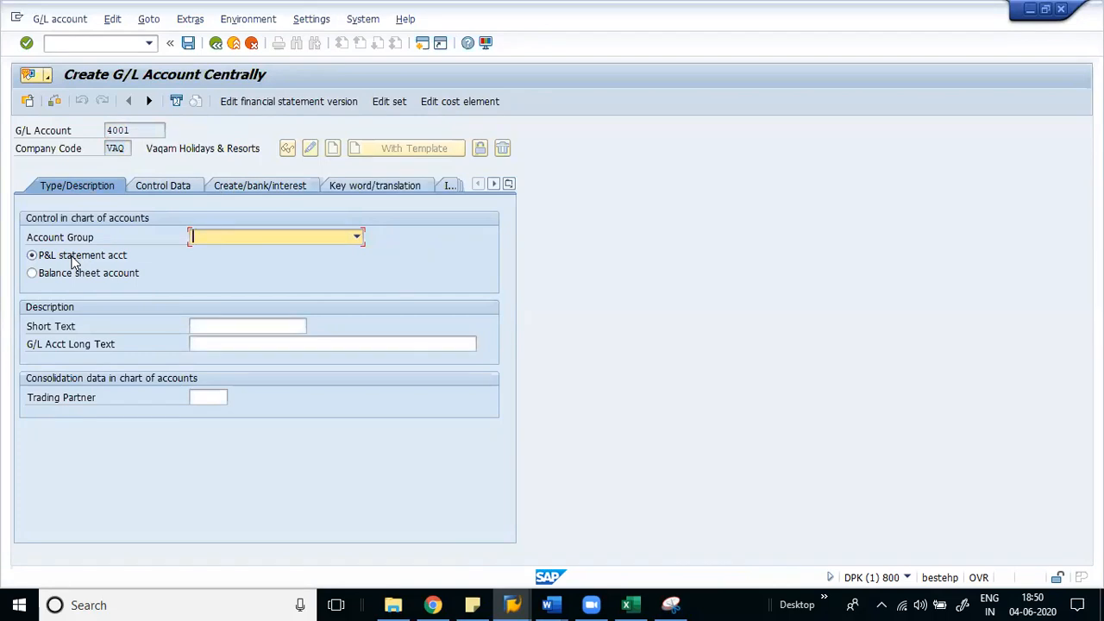
click(240, 241)
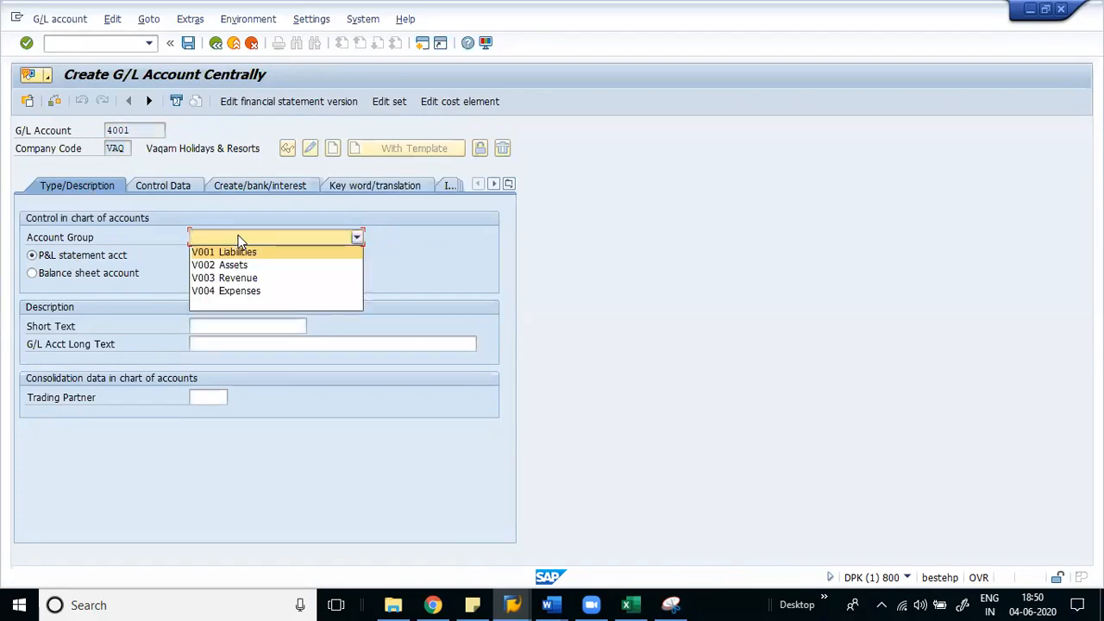
click(230, 291)
click(237, 326)
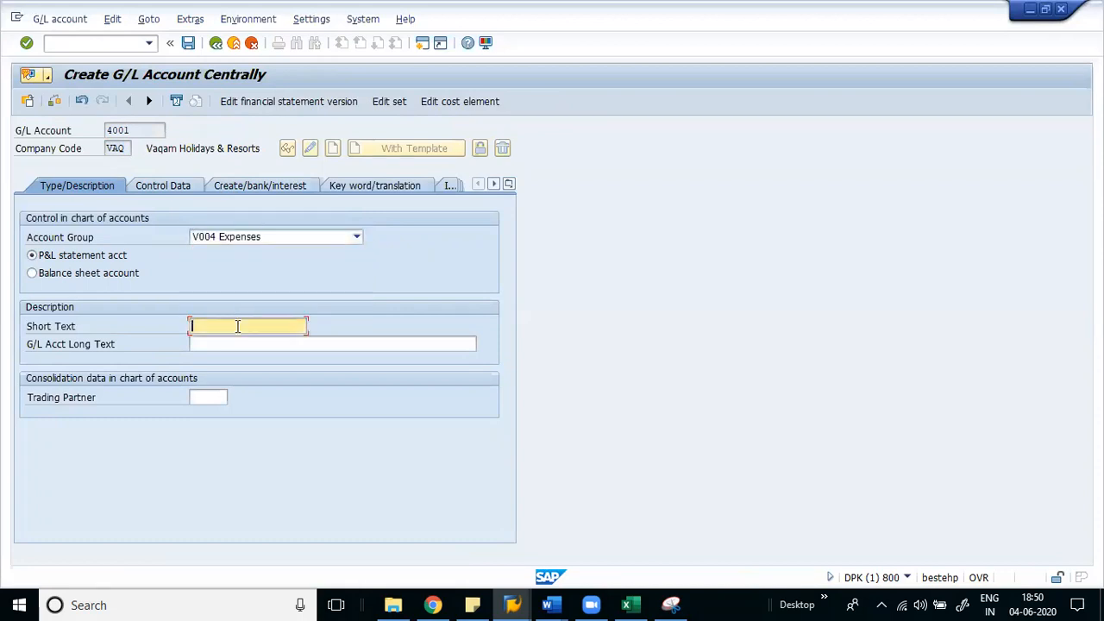
text(Salary)
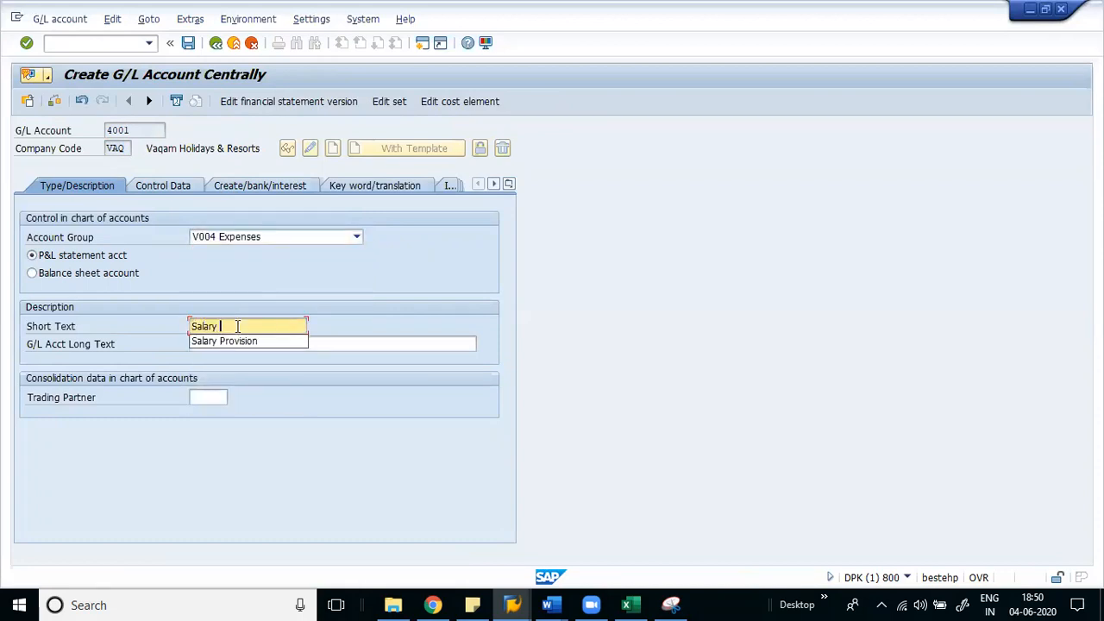
text( Expenses)
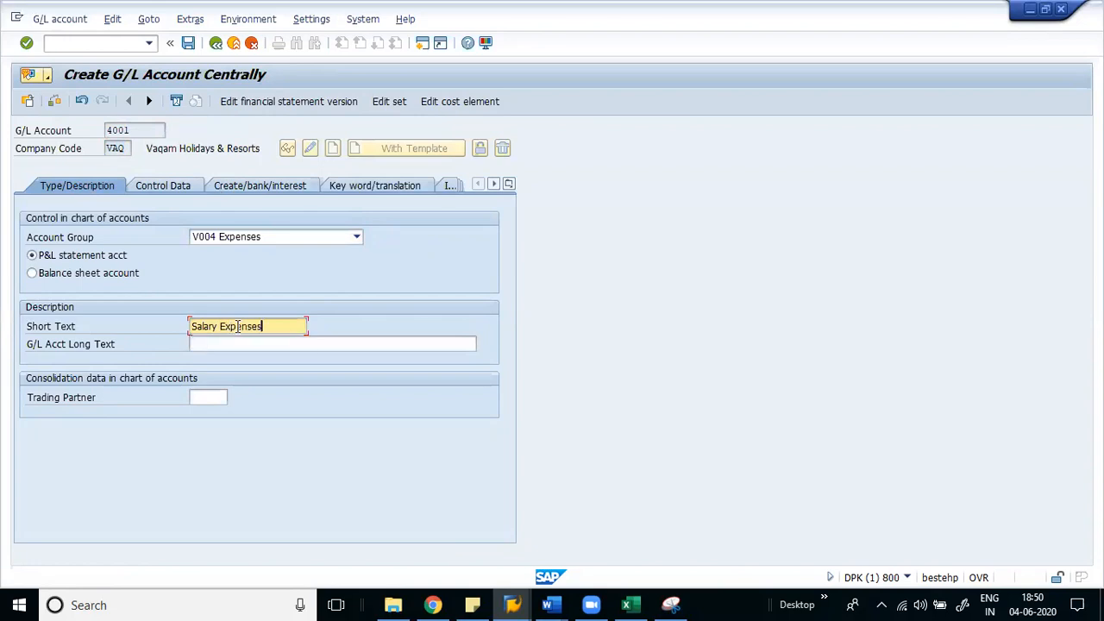
click(145, 185)
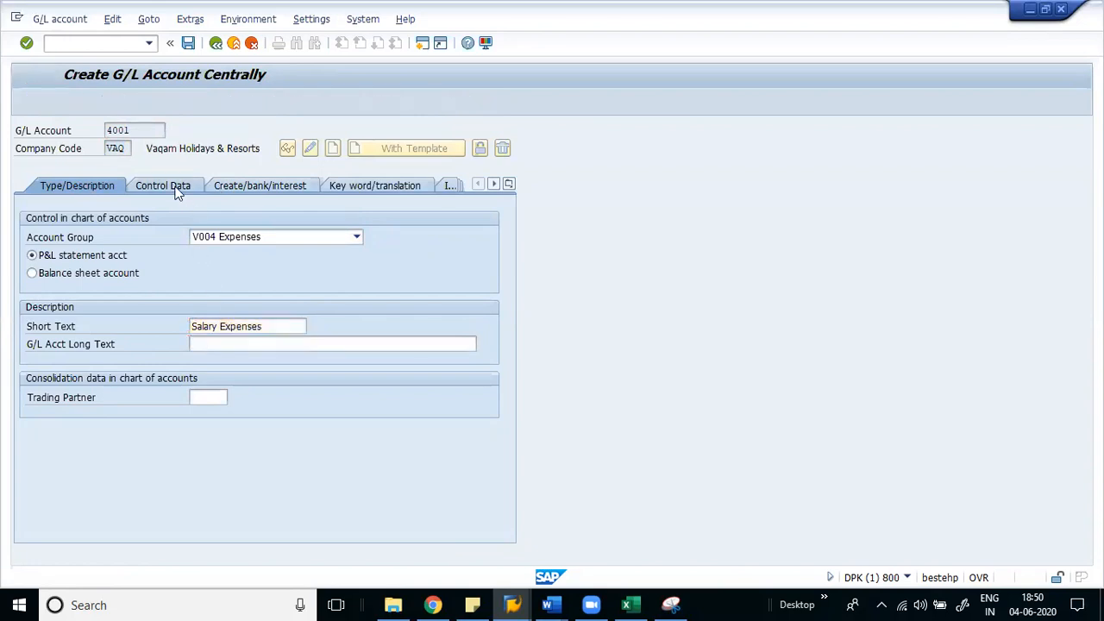
- Tick 'Only balances in local crcy' in account 4001's control data
click(67, 256)
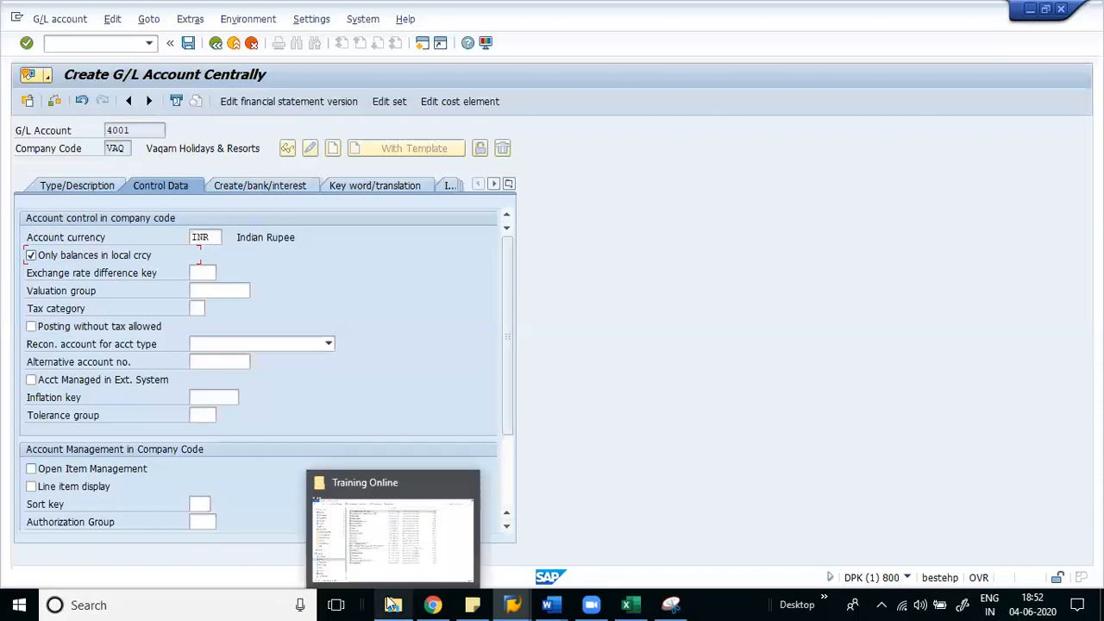
click(626, 604)
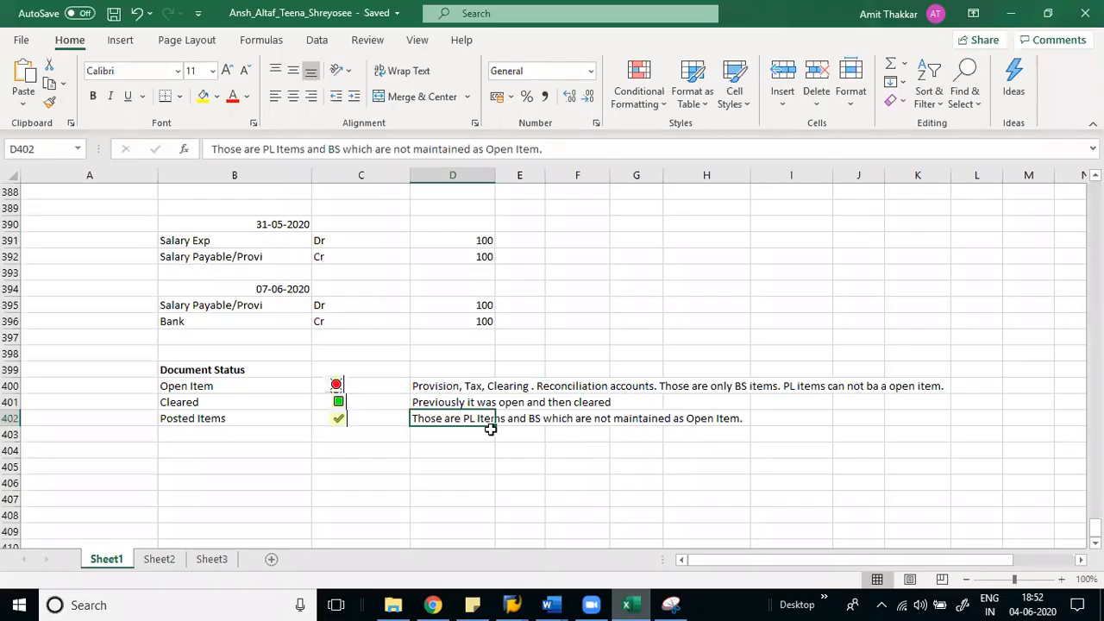
click(232, 481)
key(Up)
key(Down)
key(Down)
key(Down)
key(Down)
key(Down)
key(Down)
key(Down)
key(Down)
key(Down)
key(Down)
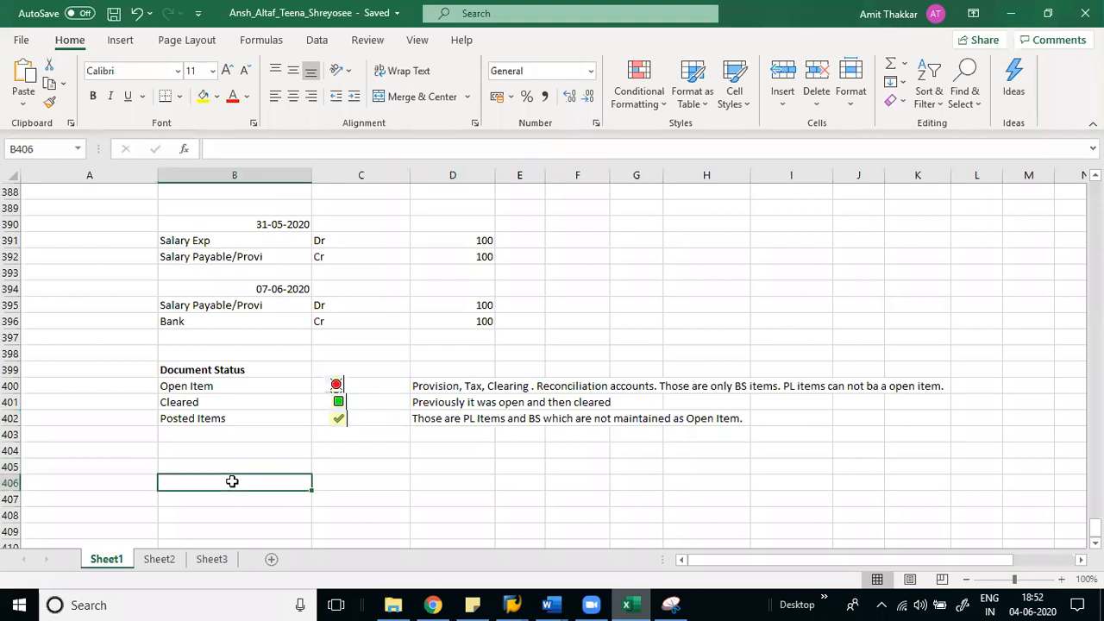
key(Up)
key(Up)
key(Up)
key(Up)
key(Up)
key(Up)
key(Up)
key(Up)
key(Up)
key(Up)
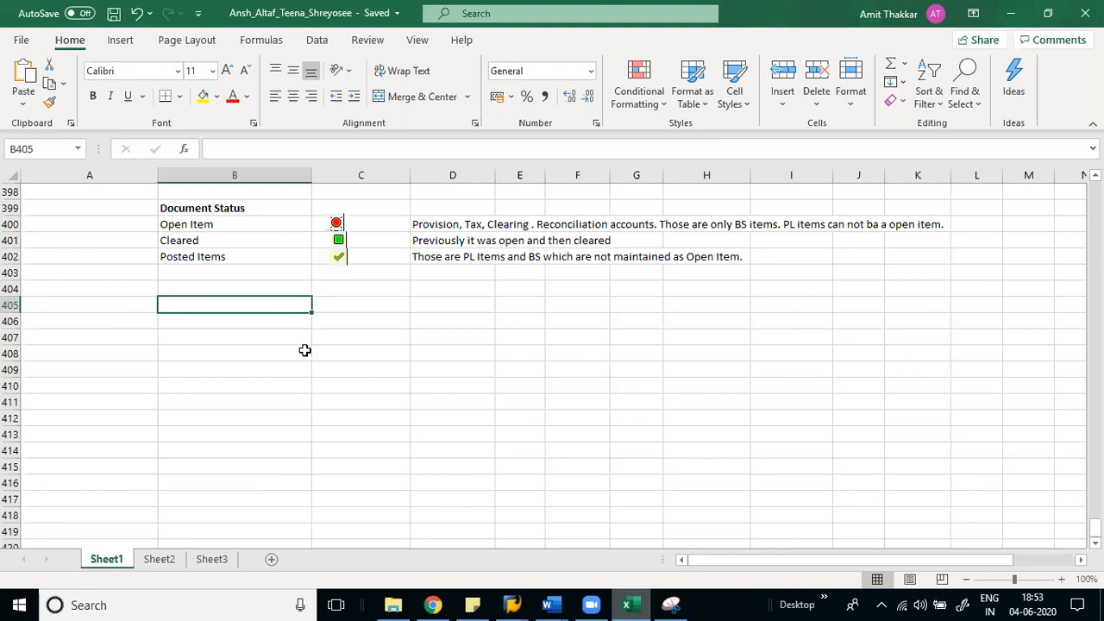
key(alt+Tab)
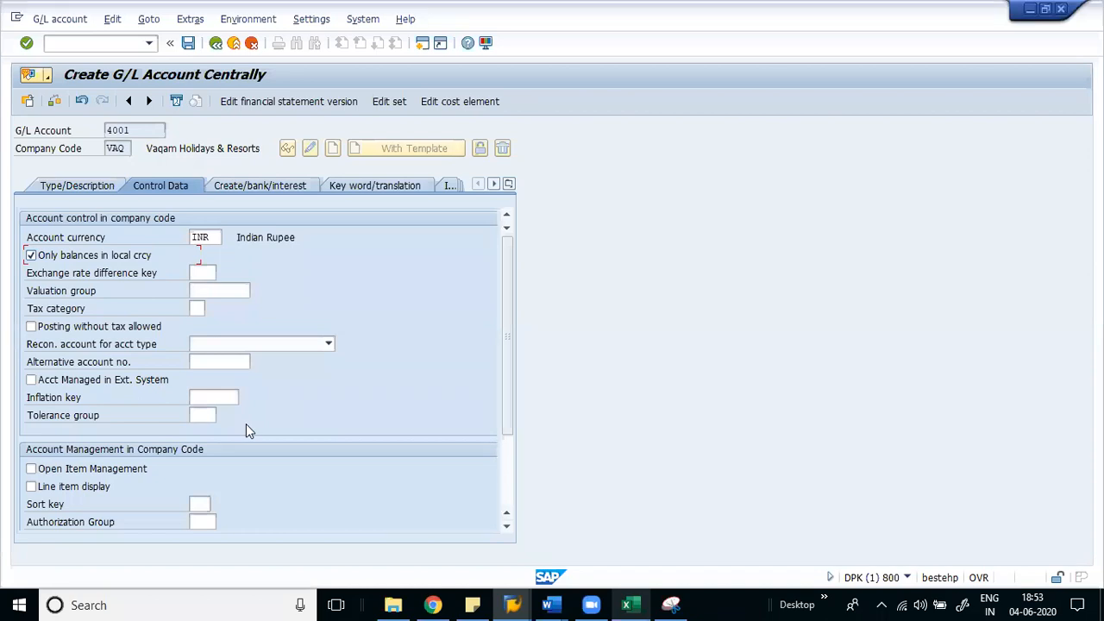
- Refocus the G/L Account field and switch to the Excel Document Status notes
click(131, 131)
key(alt+Tab)
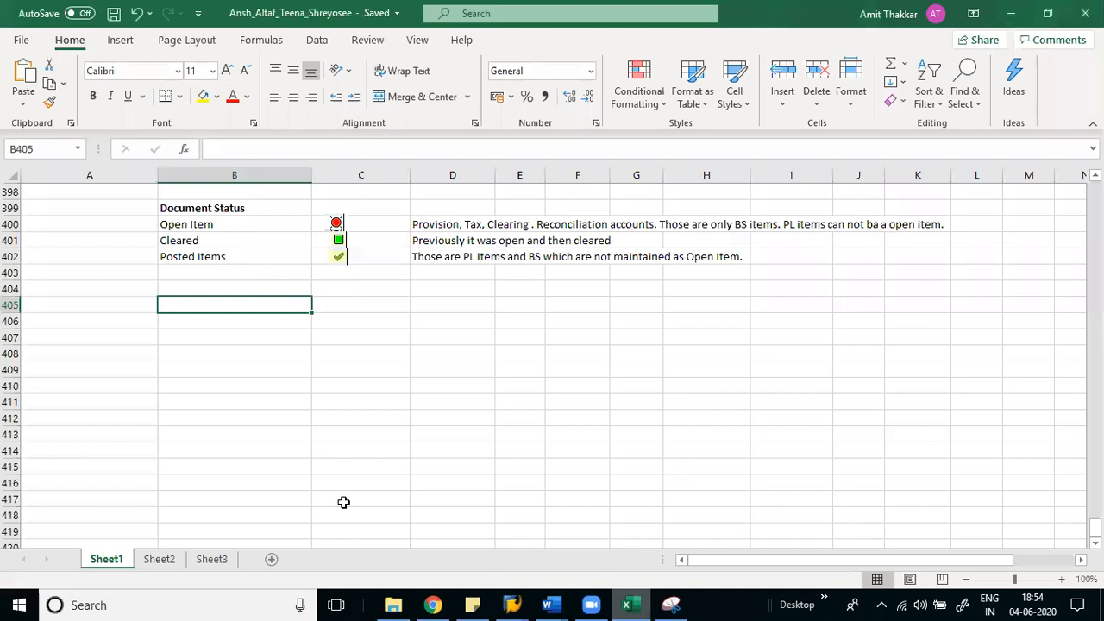
- Read the Posted Items and Open Item notes in D402 and D400, then return to SAP
click(427, 258)
key(Up)
key(Up)
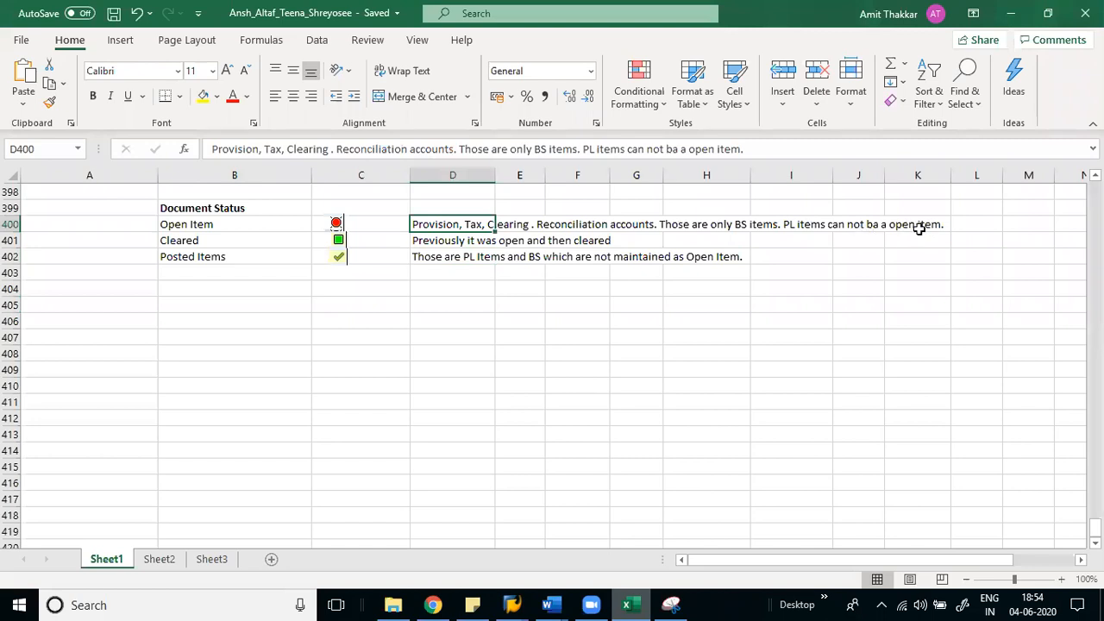
click(866, 225)
key(Left)
key(Left)
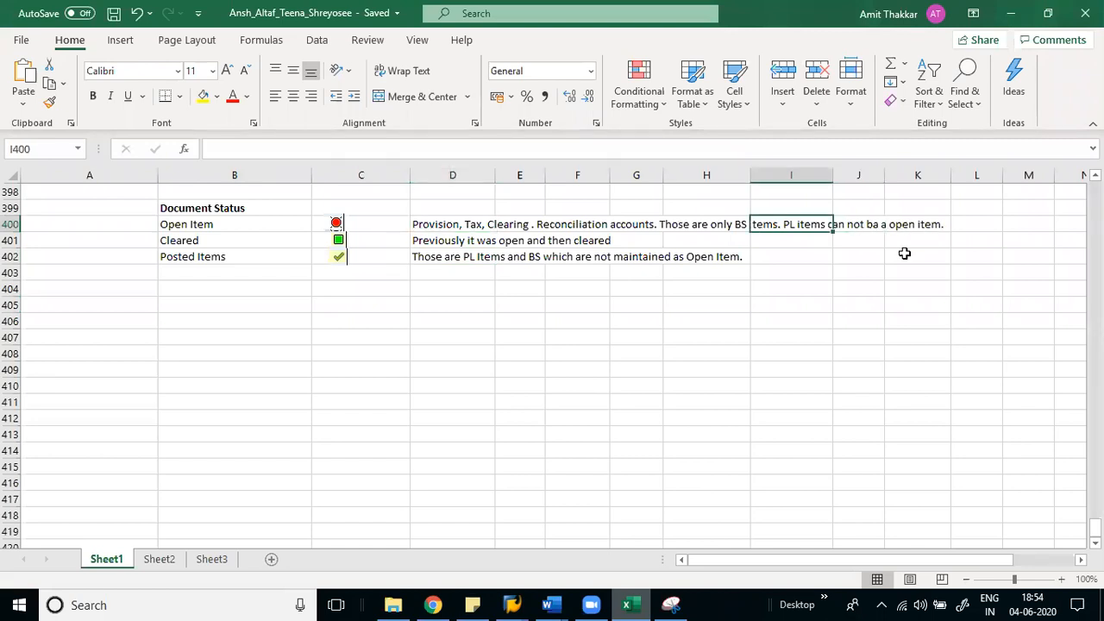
key(Right)
key(Left)
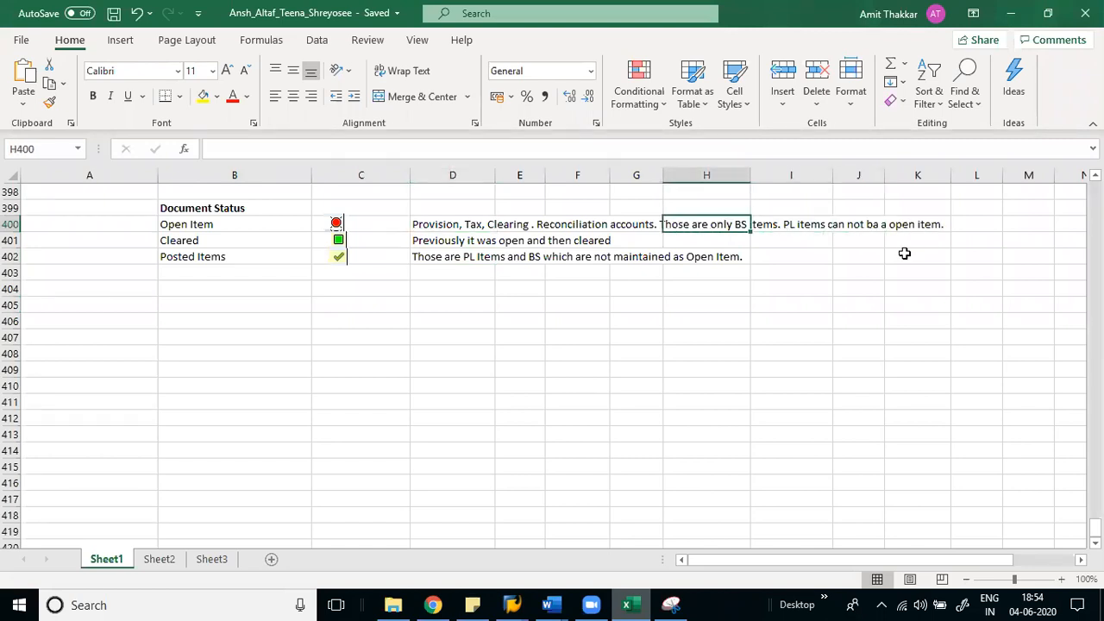
key(Left)
key(Left)
key(Left)
key(Left)
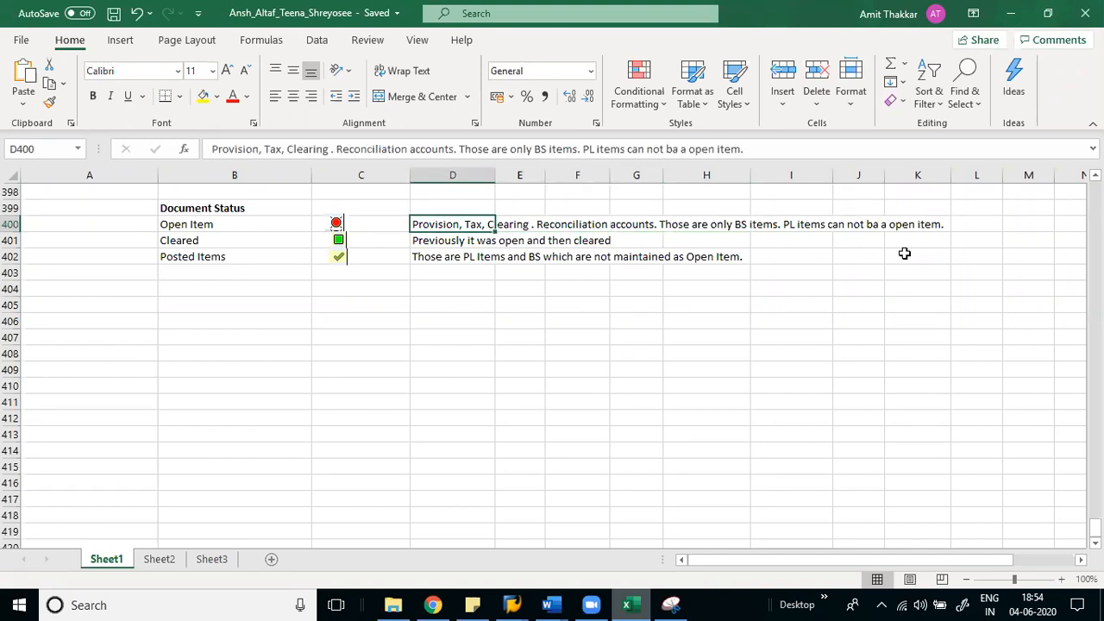
key(alt+Tab)
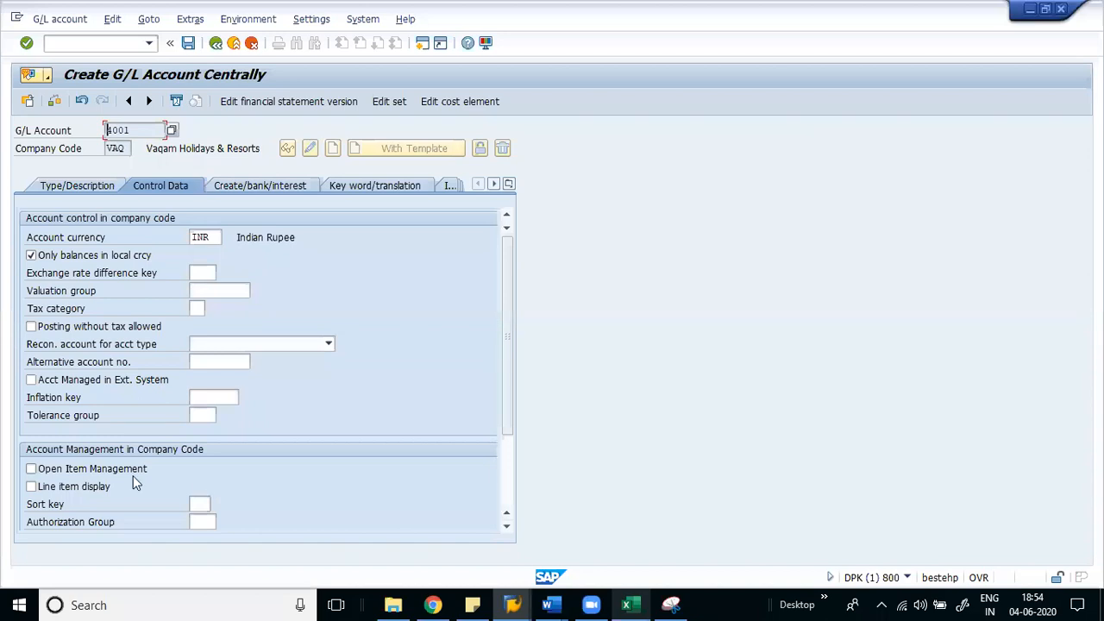
- Turn on line item display with sort key 002 for account 4001
click(70, 471)
click(69, 470)
click(49, 489)
click(198, 504)
text(002)
key(Return)
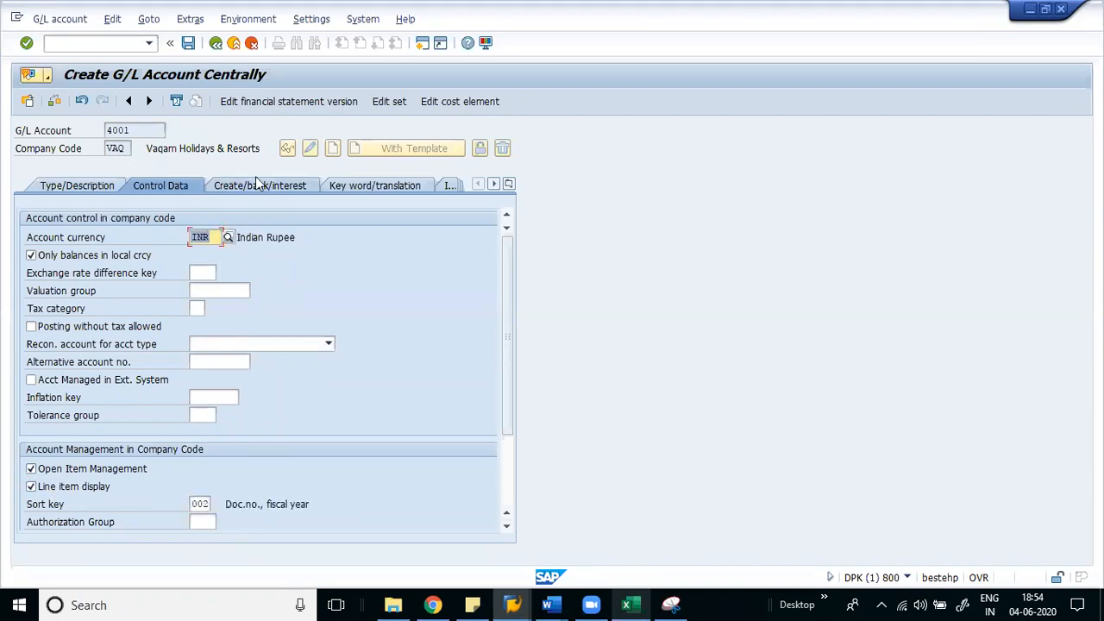
- Assign field status group VA03 and attempt to save the account
click(255, 183)
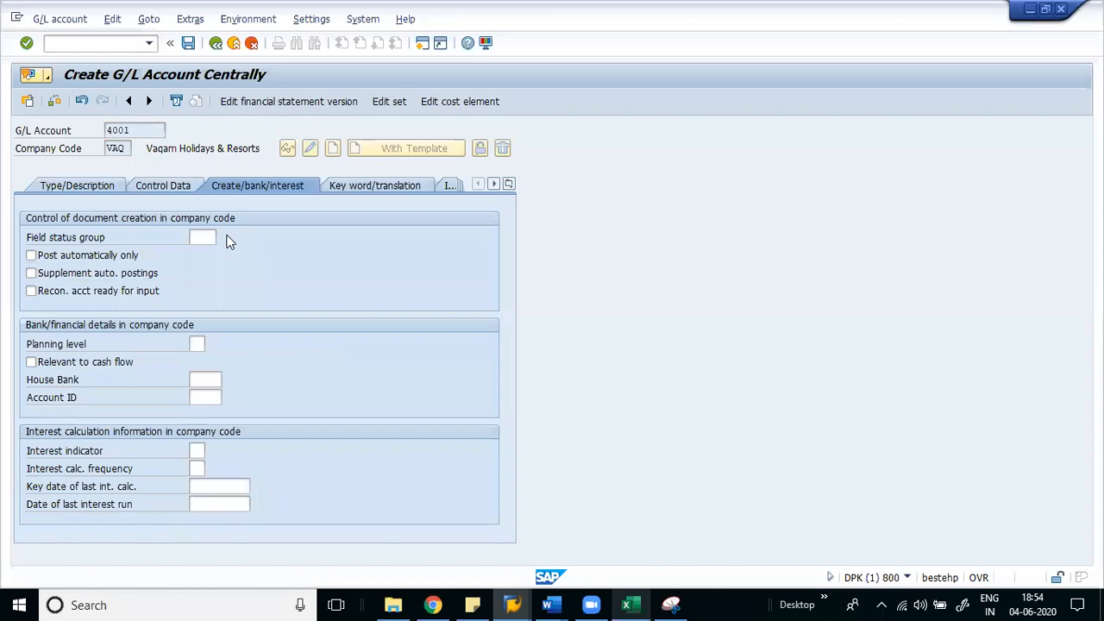
click(226, 239)
click(260, 245)
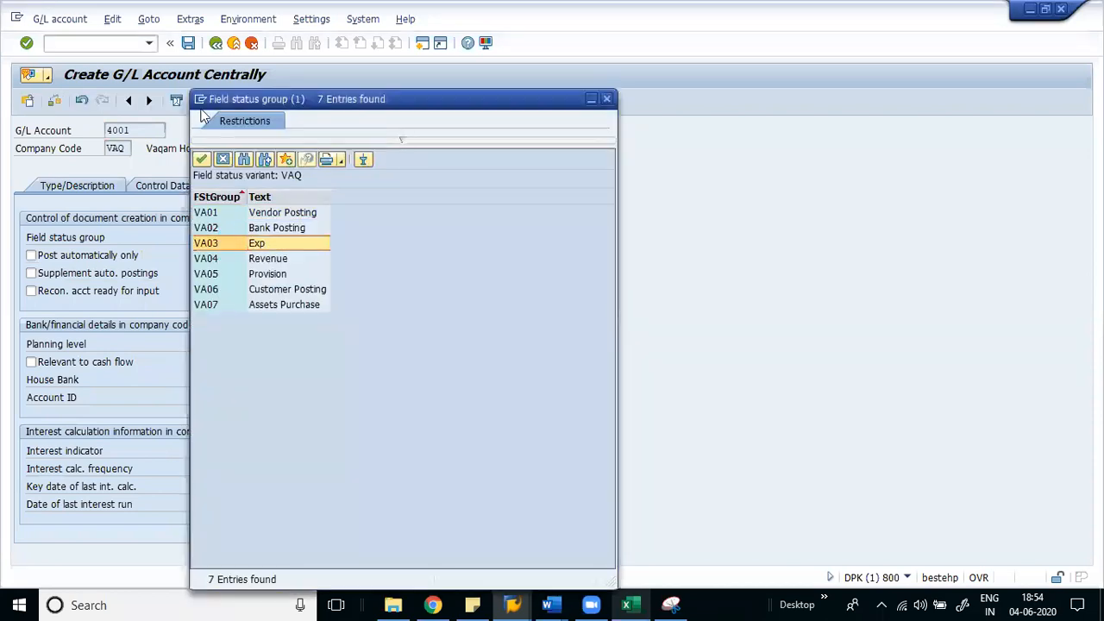
click(188, 43)
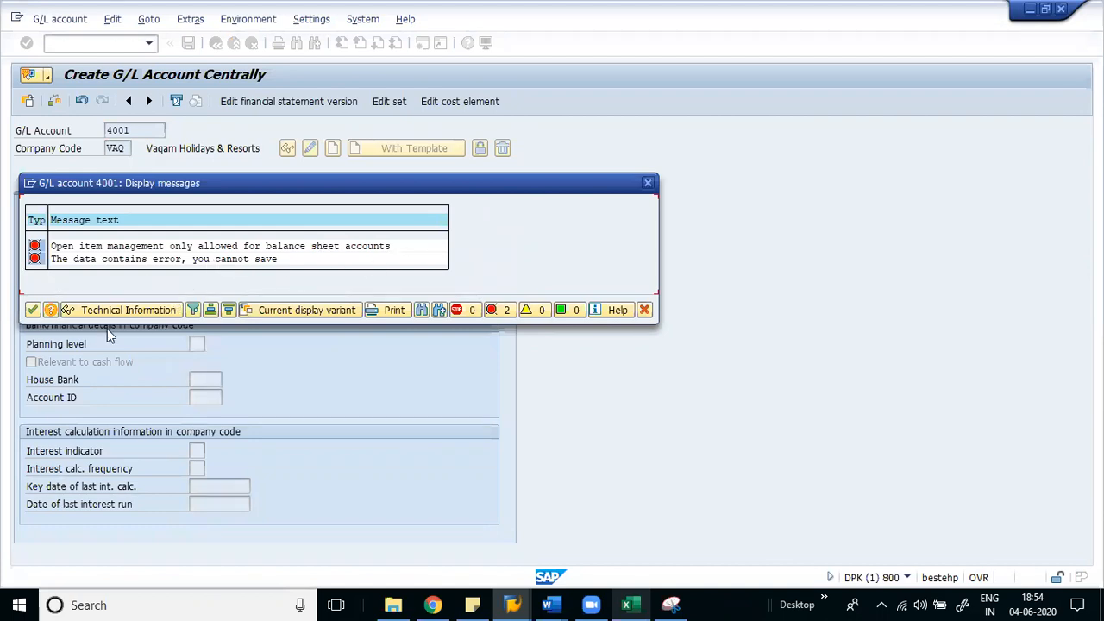
- Turn off open item management, save account 4001, and switch to the Excel notes
click(33, 311)
click(172, 186)
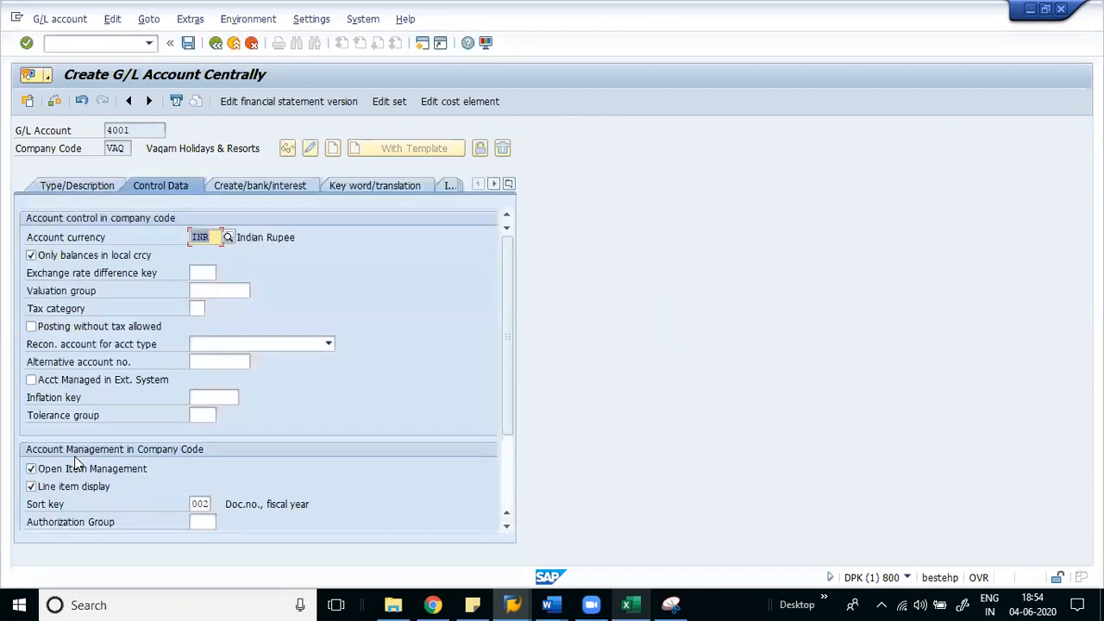
click(169, 462)
key(ctrl+s)
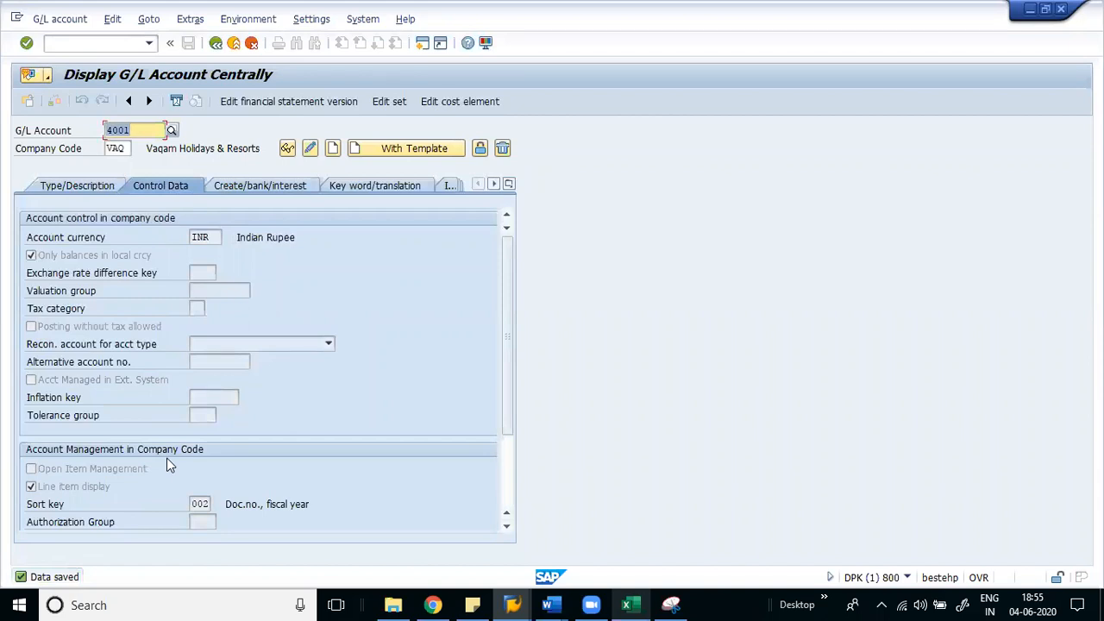
key(alt+Tab)
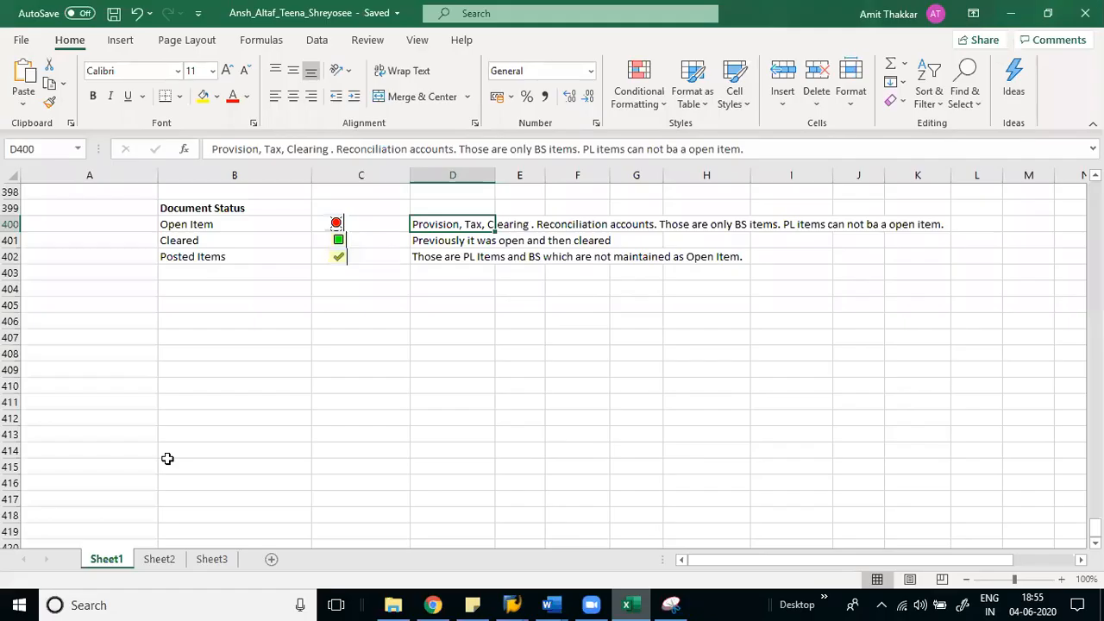
- Select the three document status notes in D400:D402, then return to SAP
drag(441, 224, 441, 254)
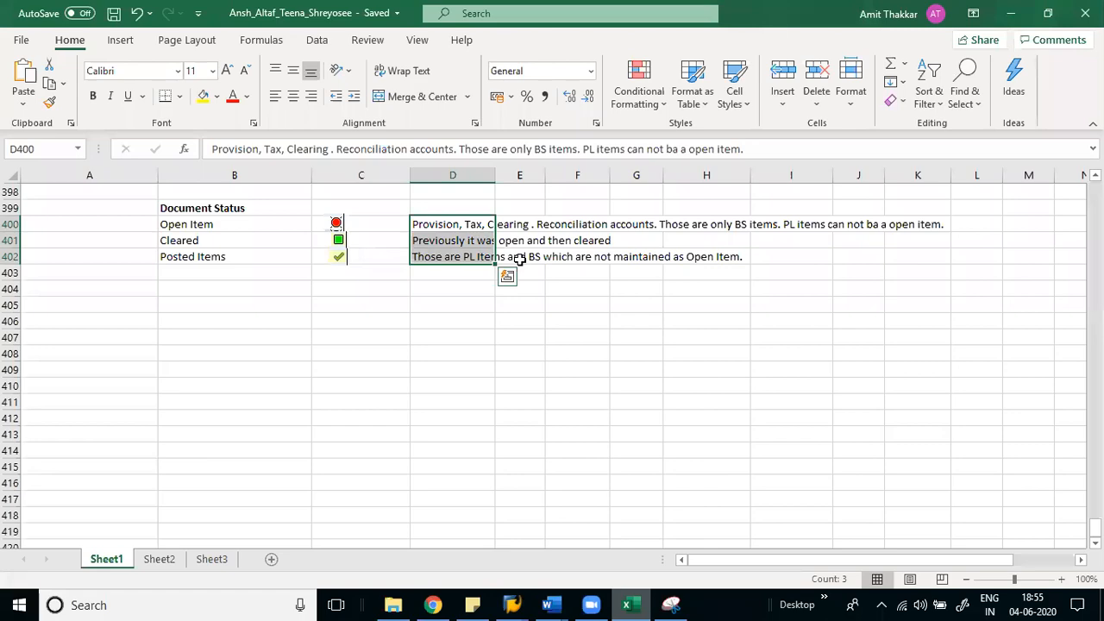
key(alt+Tab)
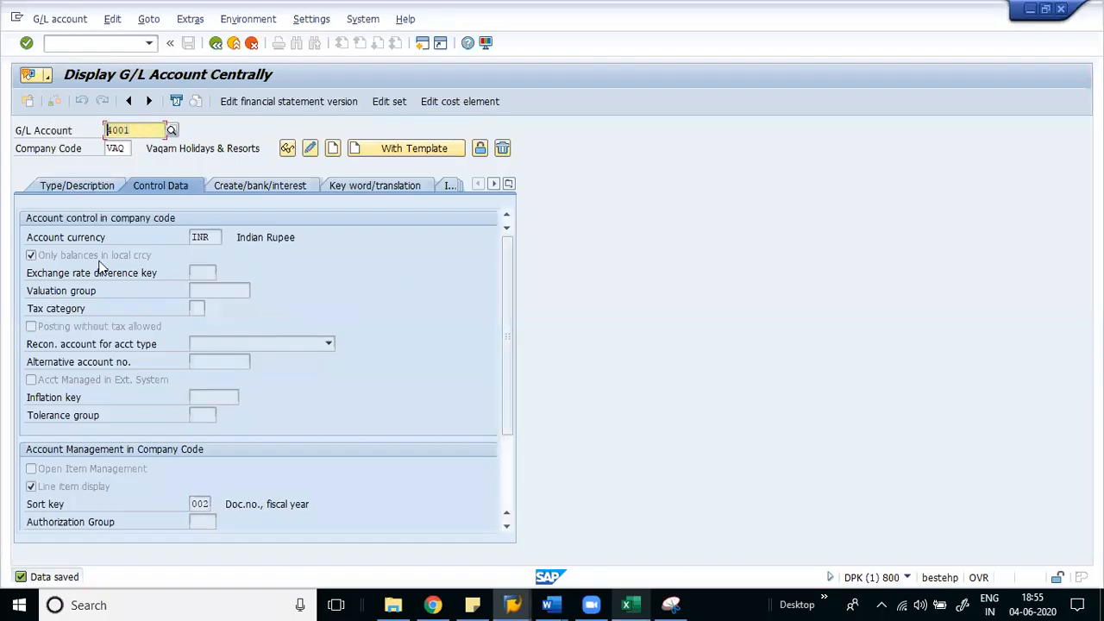
- Enter account number 2001 and start creating it in company code VAQ
click(66, 185)
text(2001)
key(Tab)
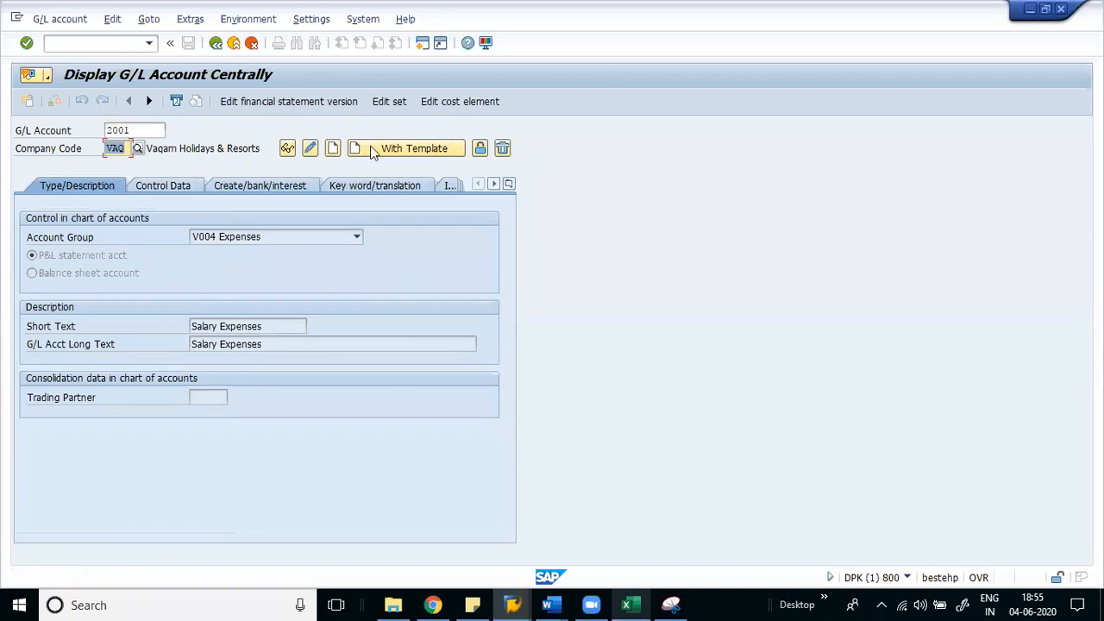
click(333, 149)
click(76, 273)
click(221, 244)
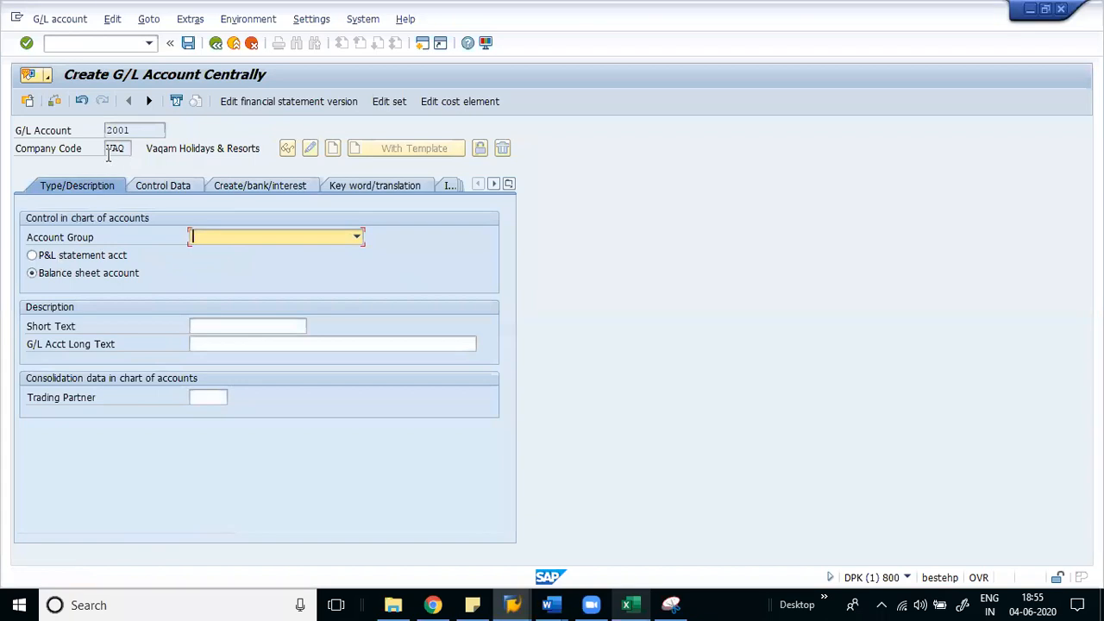
drag(134, 129, 93, 123)
click(107, 131)
click(94, 130)
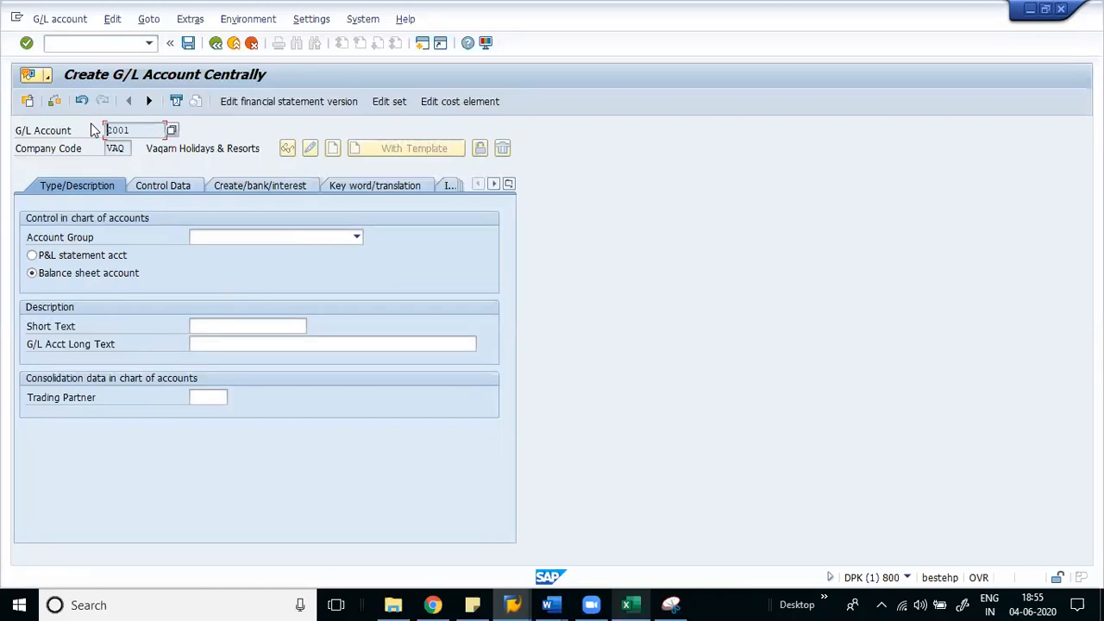
- Assign account group V002 Assets as a balance sheet account with short text 'Bank Account'
click(69, 256)
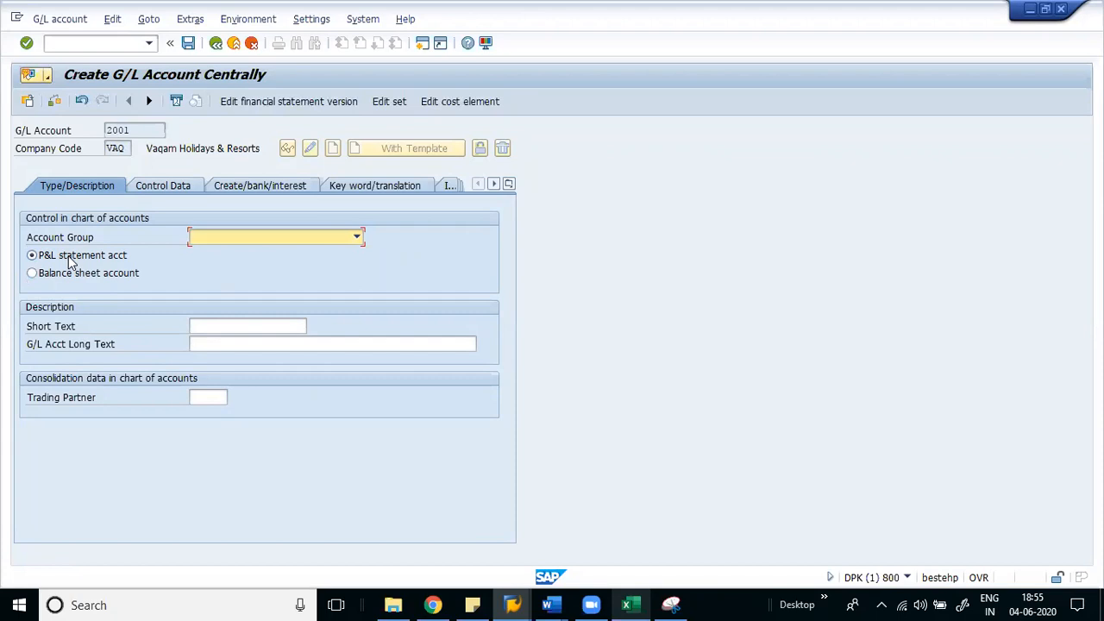
click(256, 237)
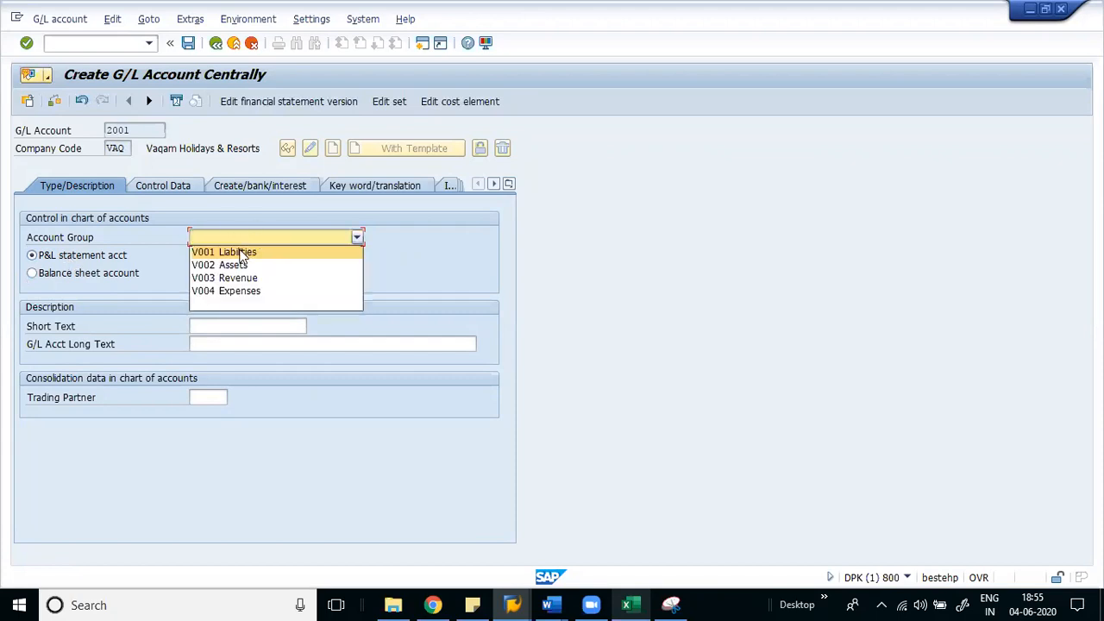
click(240, 265)
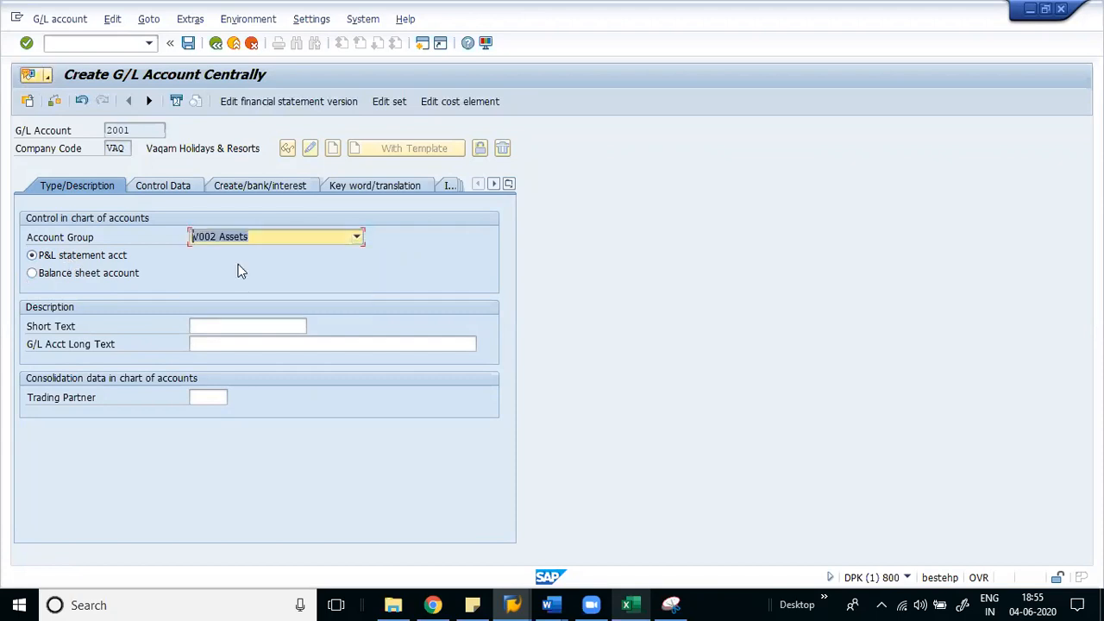
click(34, 275)
click(256, 324)
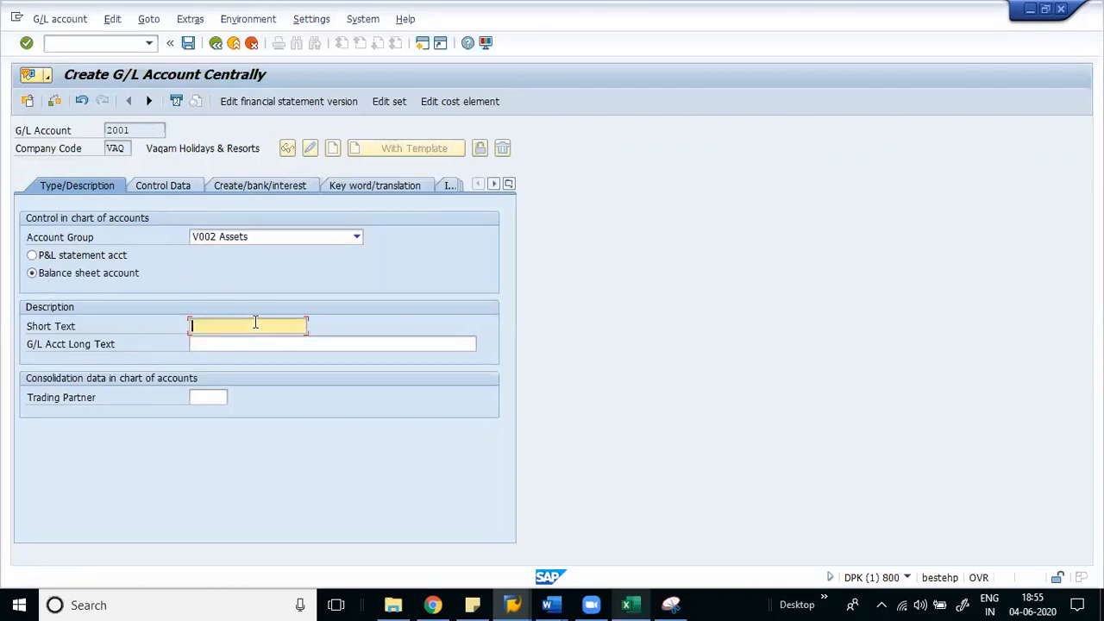
text(Sa)
key(BackSpace)
key(BackSpace)
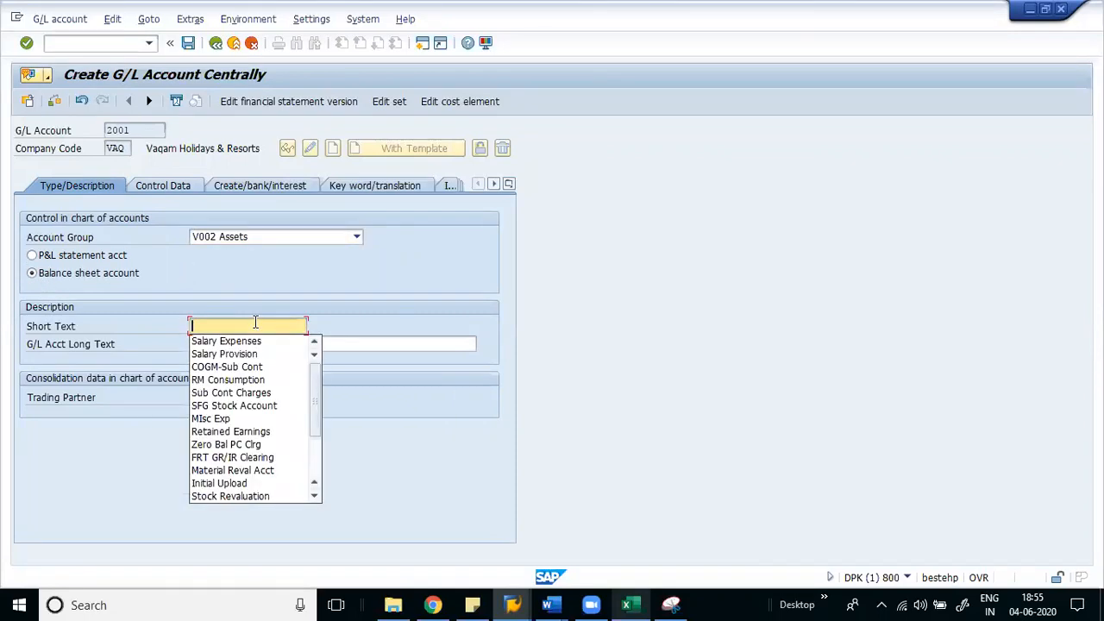
text(Bank)
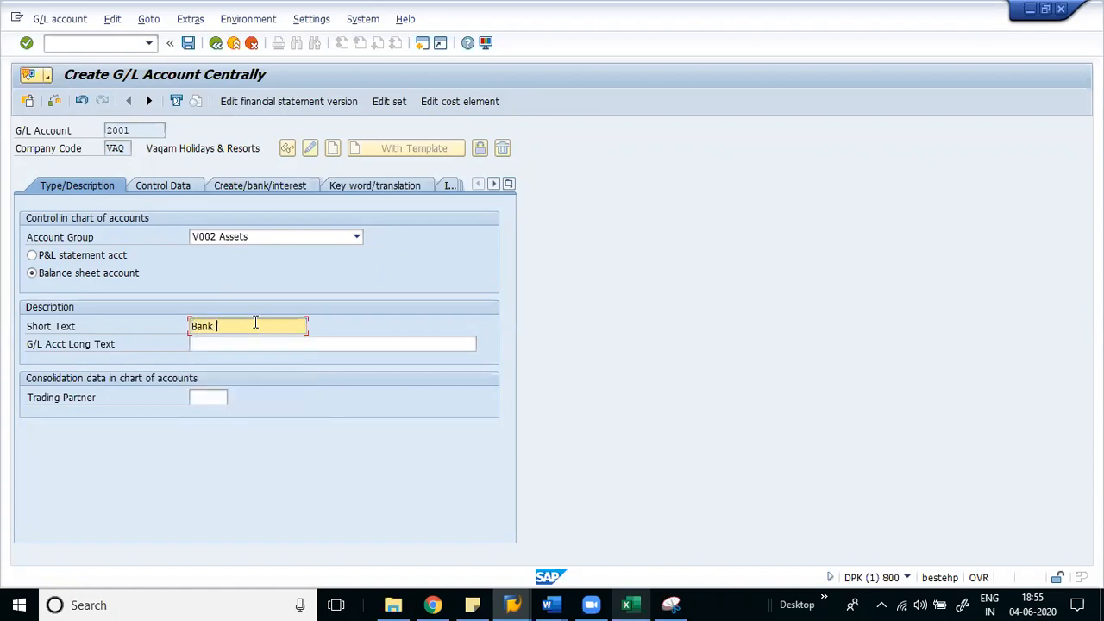
text( Acco)
click(171, 187)
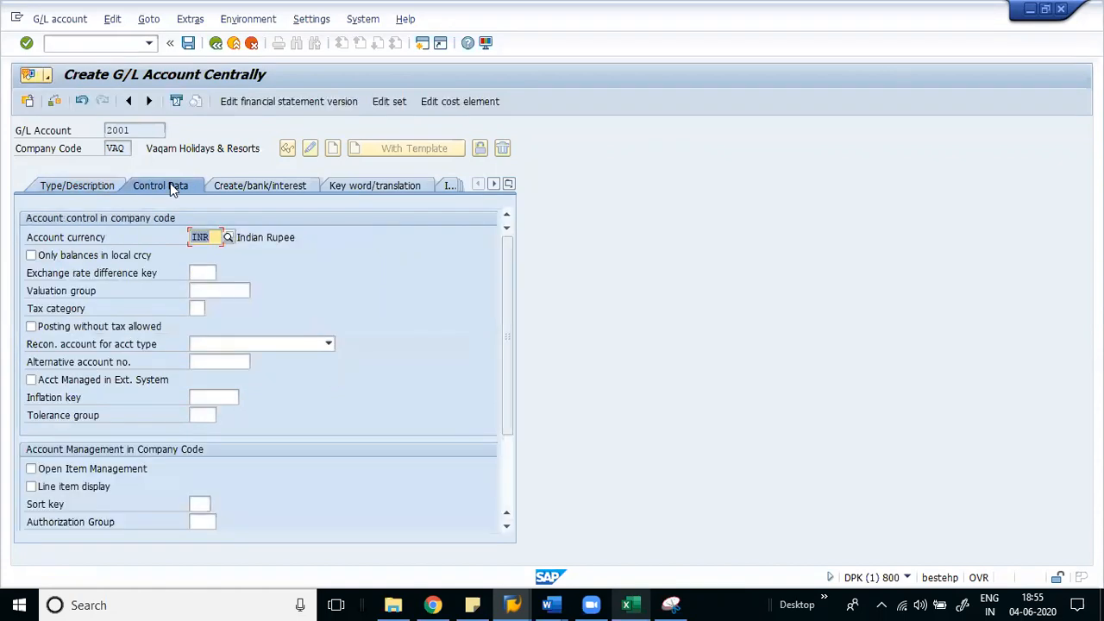
- Enable local-currency-only balances, open item management, line item display and sort key 002
click(71, 261)
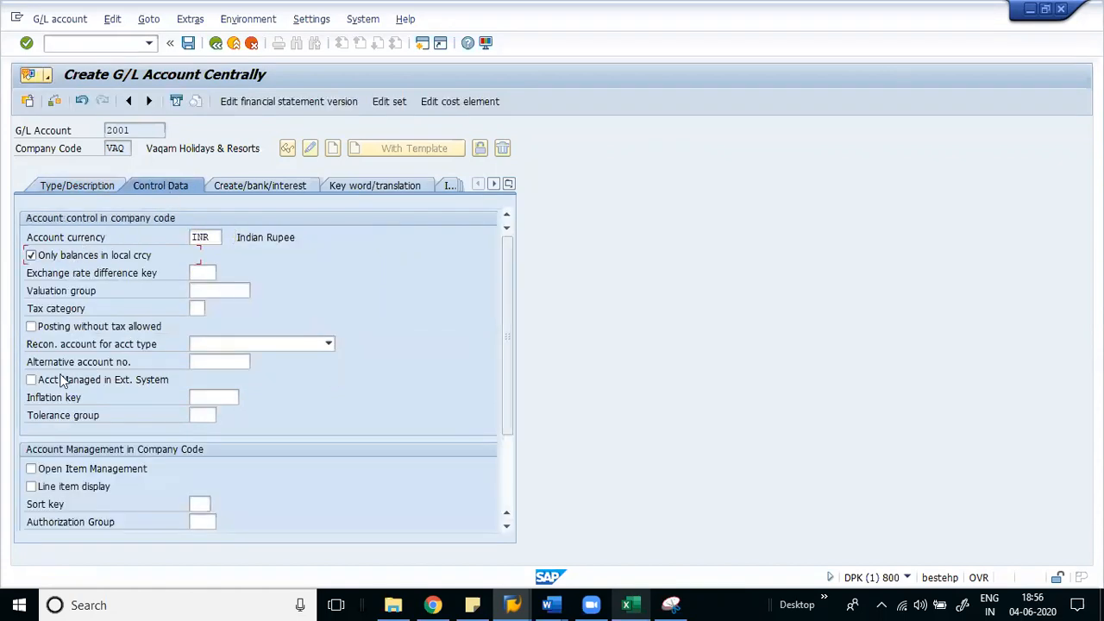
click(53, 473)
click(48, 486)
click(198, 504)
text(002)
key(Return)
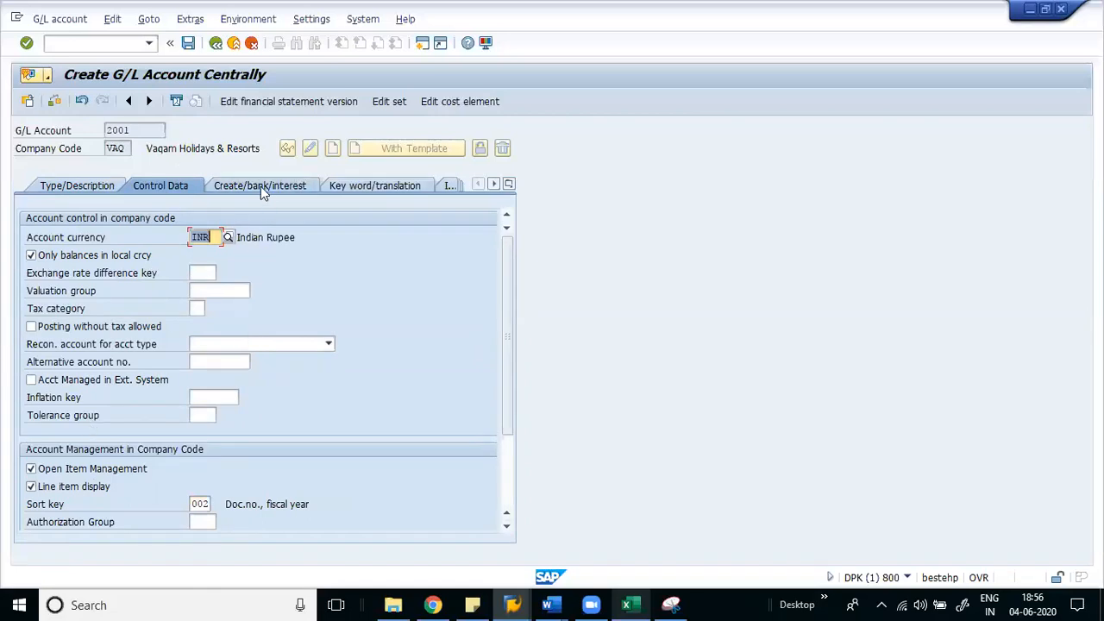
- Set field status group VA02 Bank Posting and save account 2001
click(261, 186)
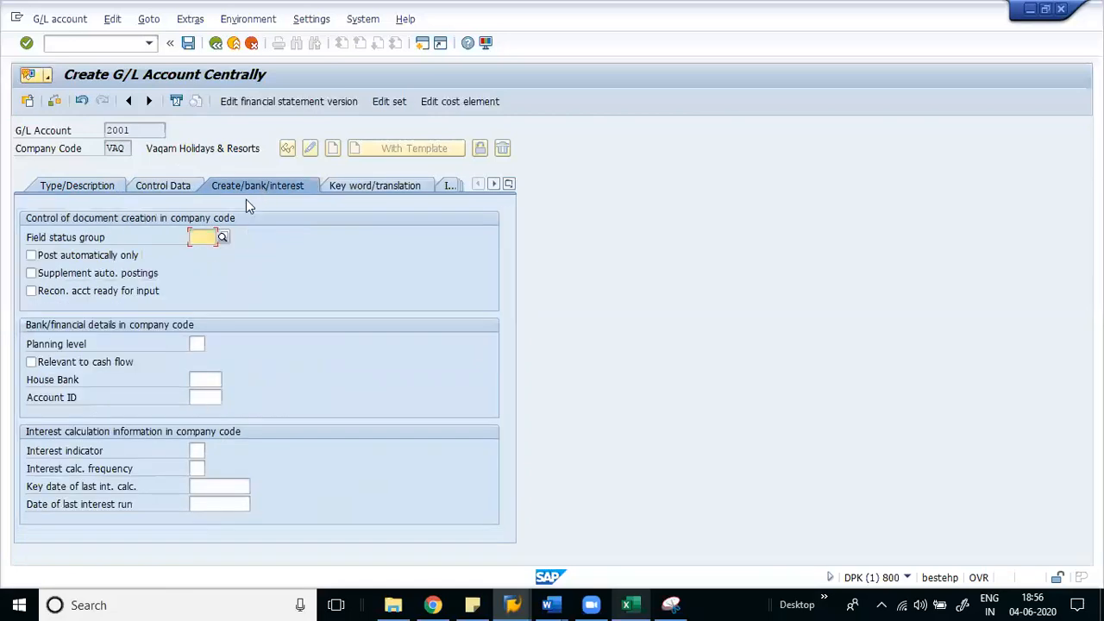
click(218, 238)
click(218, 238)
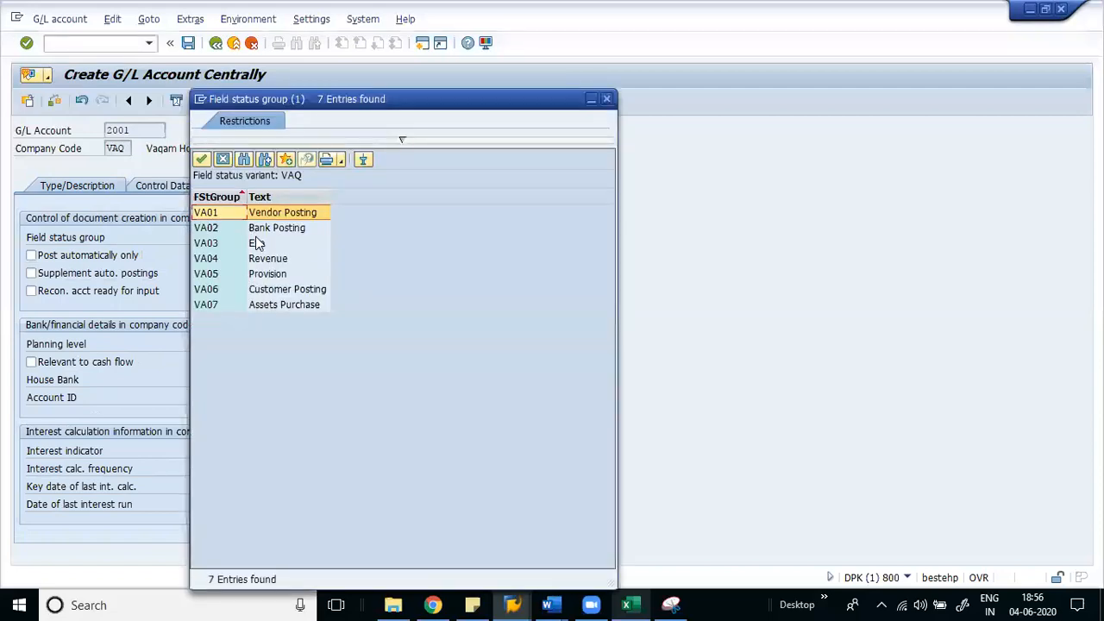
double_click(269, 227)
click(188, 43)
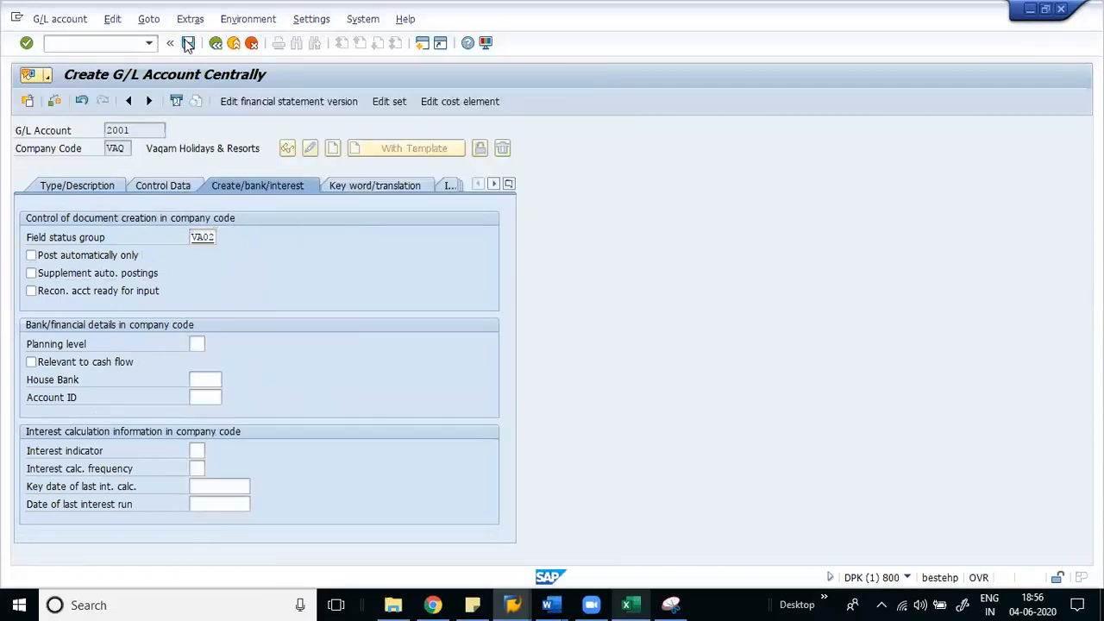
click(87, 188)
key(F4)
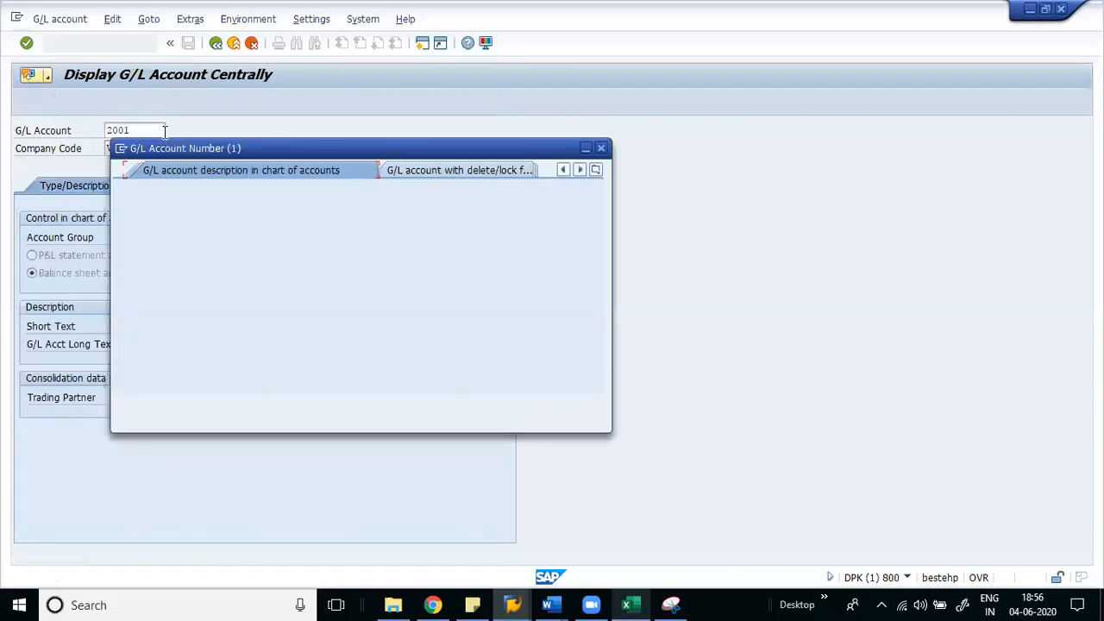
- Review existing accounts sorted by number, then find that 4001 already exists
key(Return)
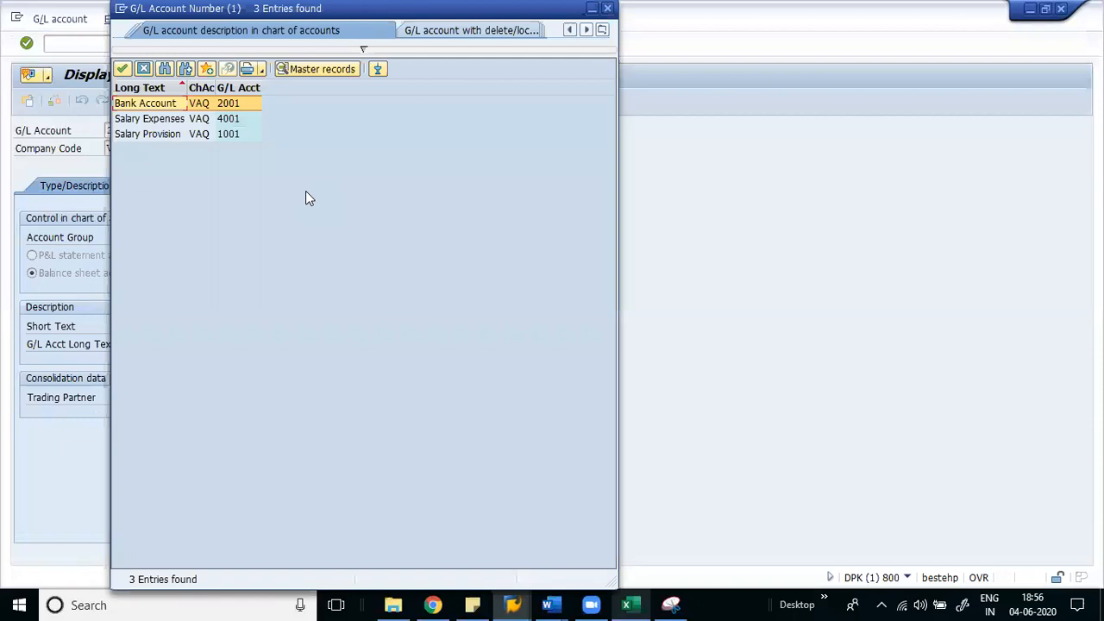
click(242, 87)
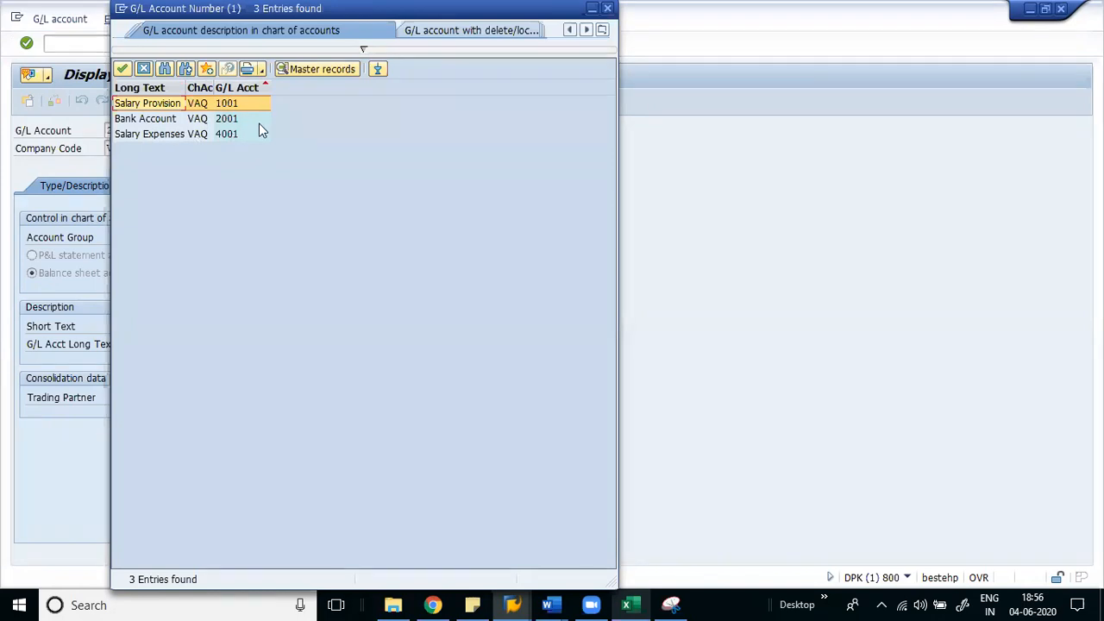
click(143, 70)
text(4001)
key(Tab)
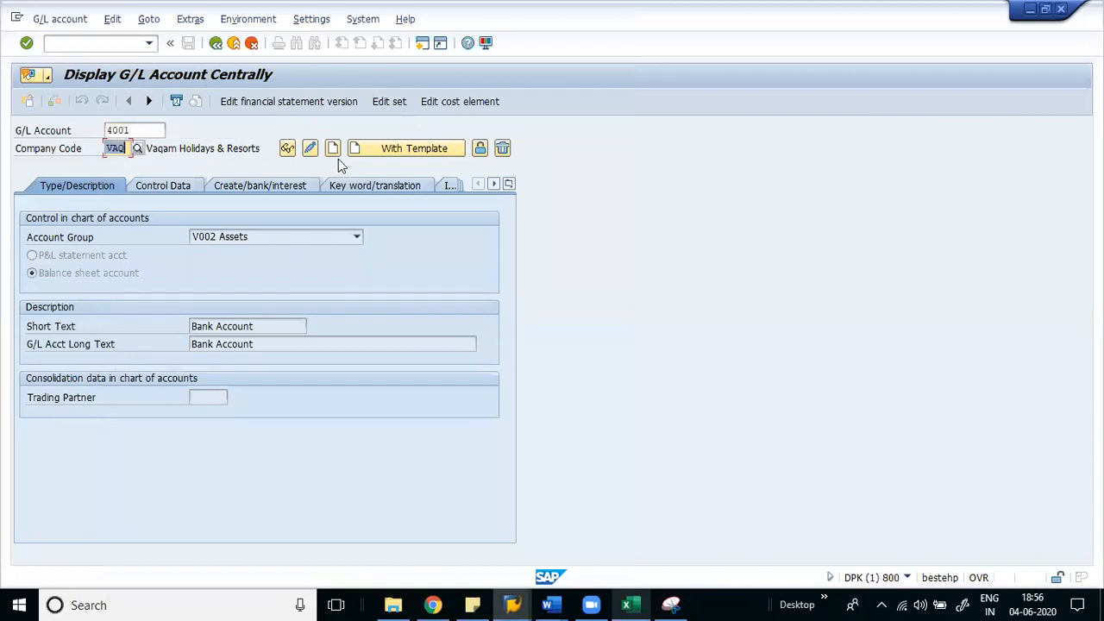
click(334, 149)
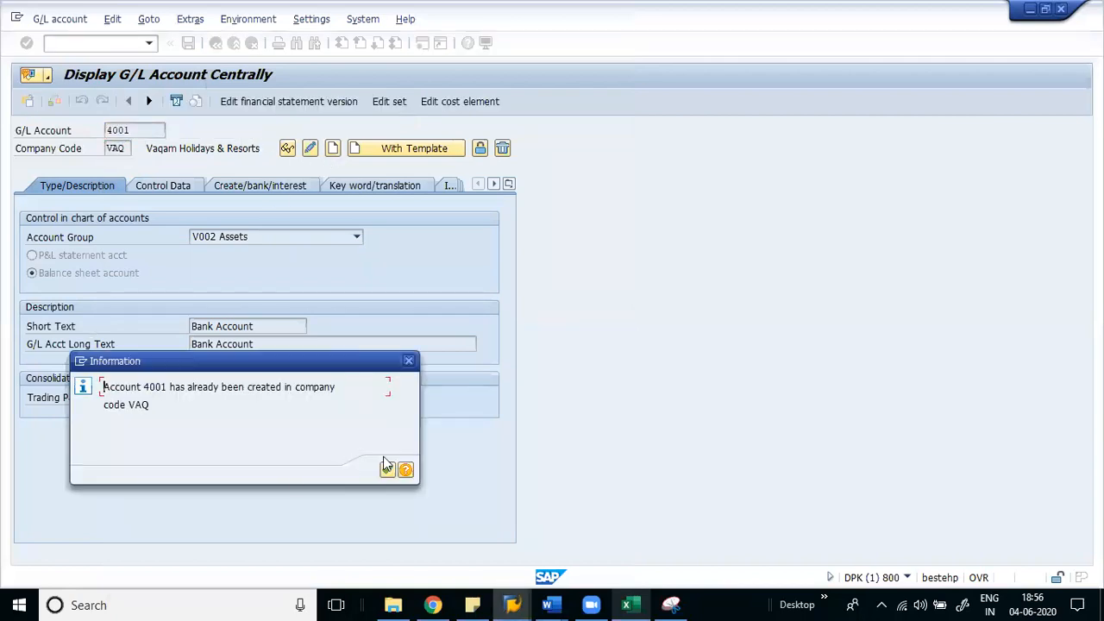
click(388, 470)
- Change the account number to 4002 and start creating it
click(107, 130)
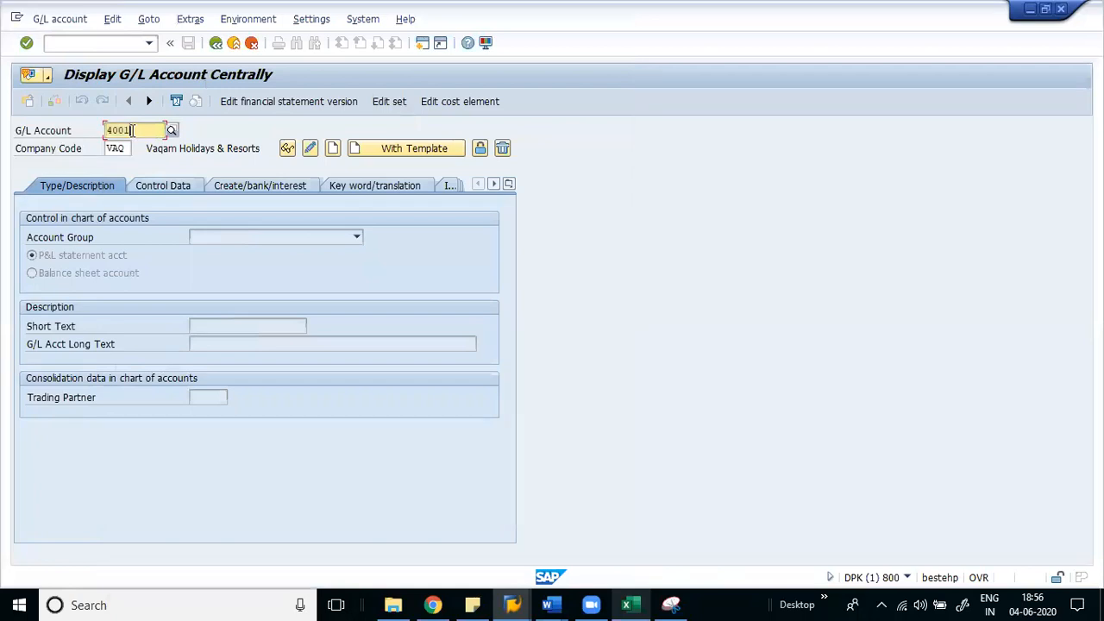
text(2)
key(BackSpace)
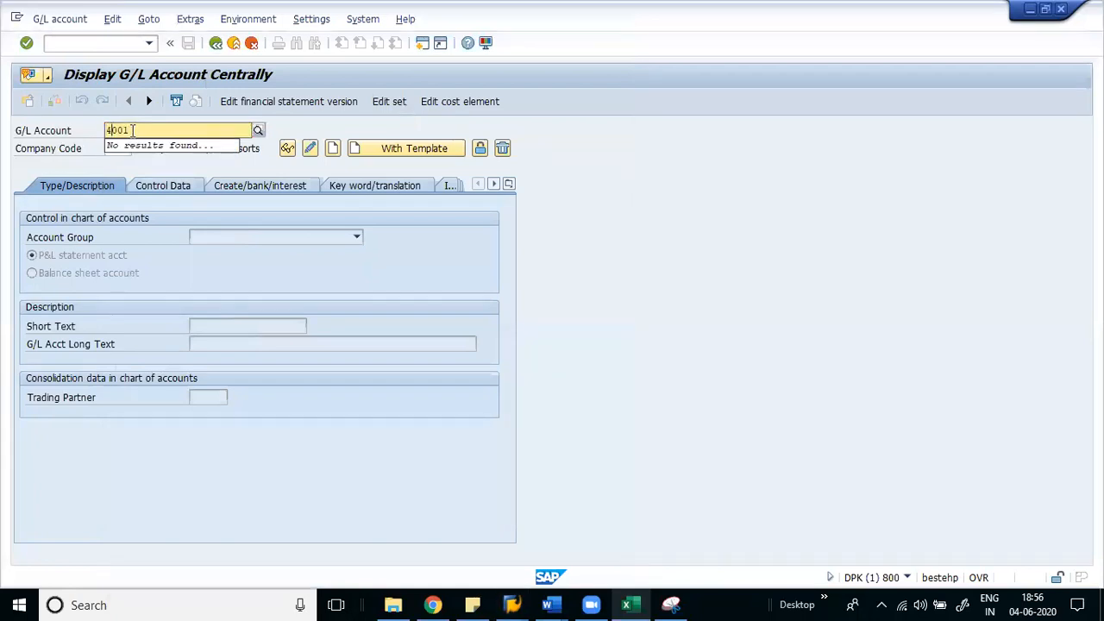
key(BackSpace)
text(2)
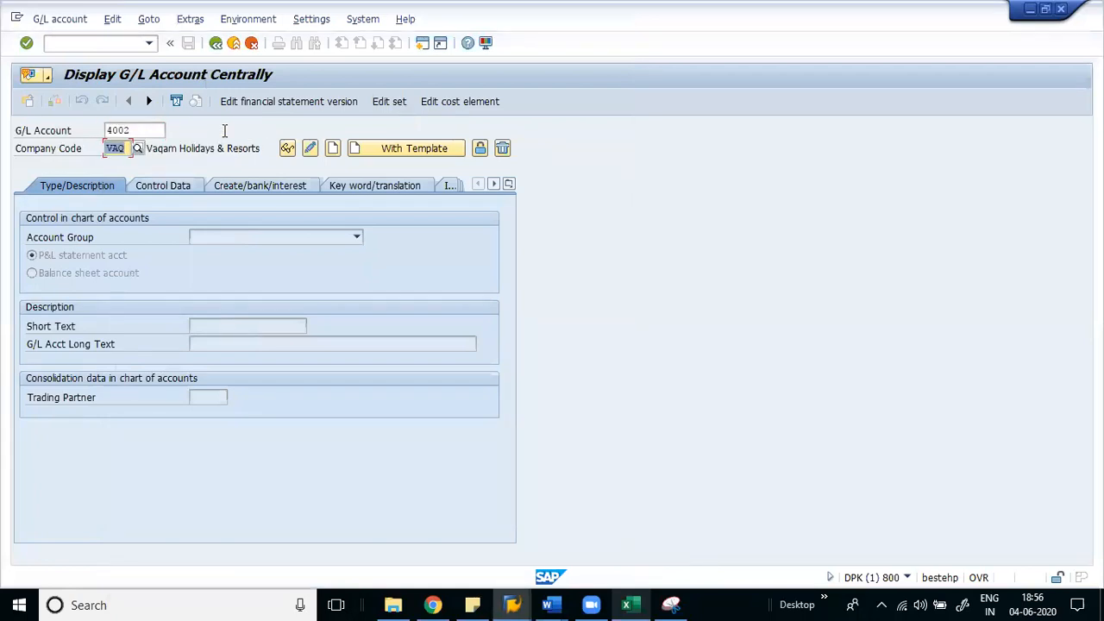
click(333, 149)
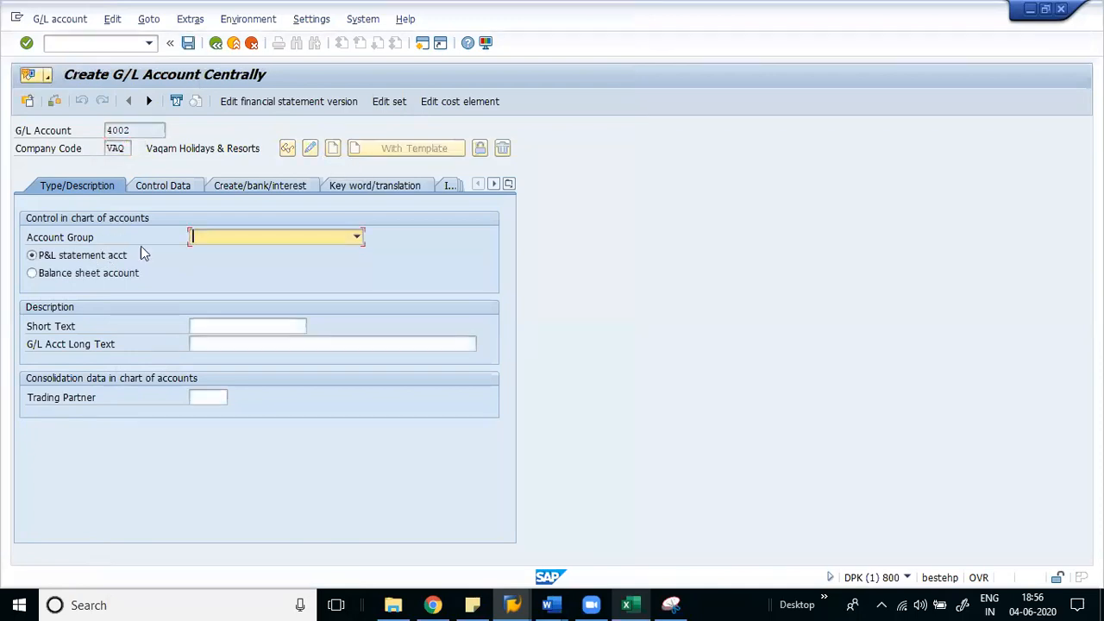
- Assign account group V004 Expenses and enter a short text starting 'Consu'
click(233, 238)
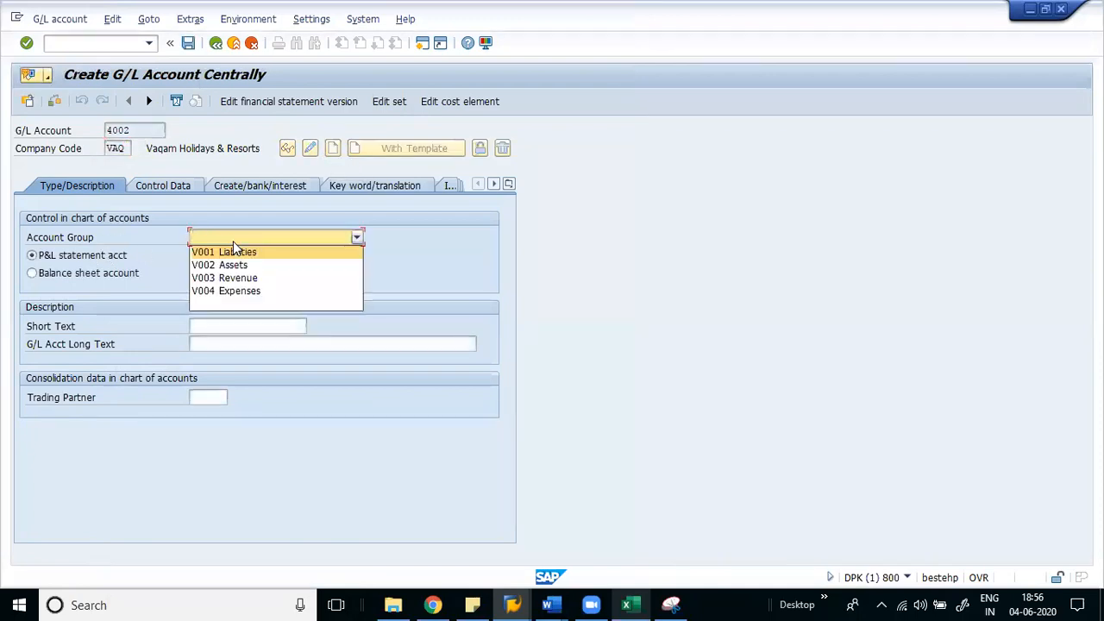
click(237, 291)
click(234, 327)
text(Consultancy Exp)
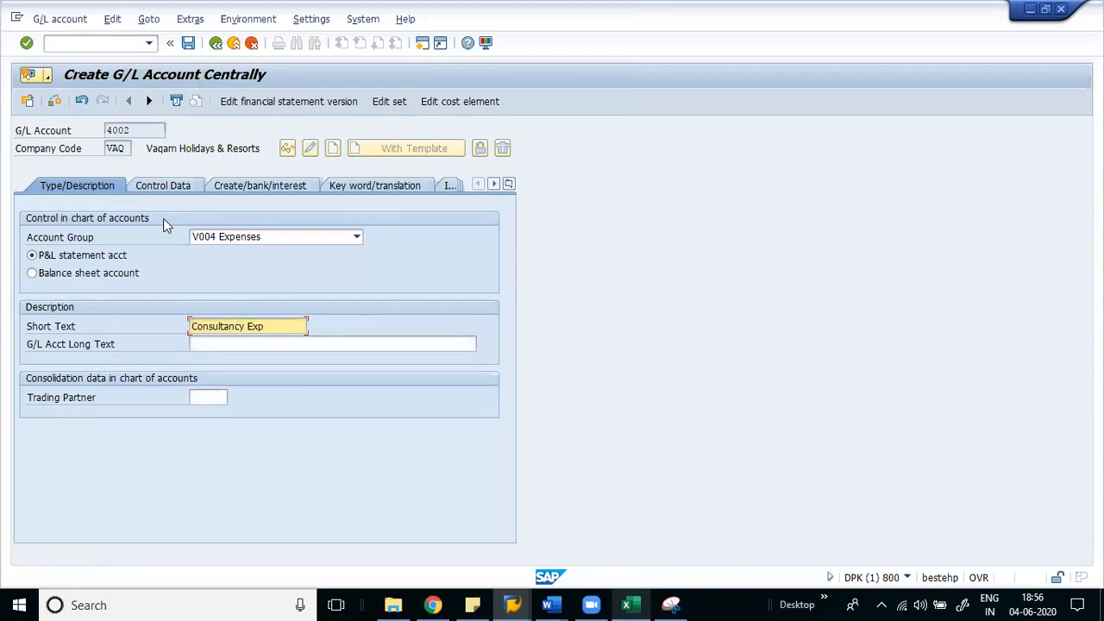
- Enable local-currency-only balances, line item display and sort key 002
click(157, 189)
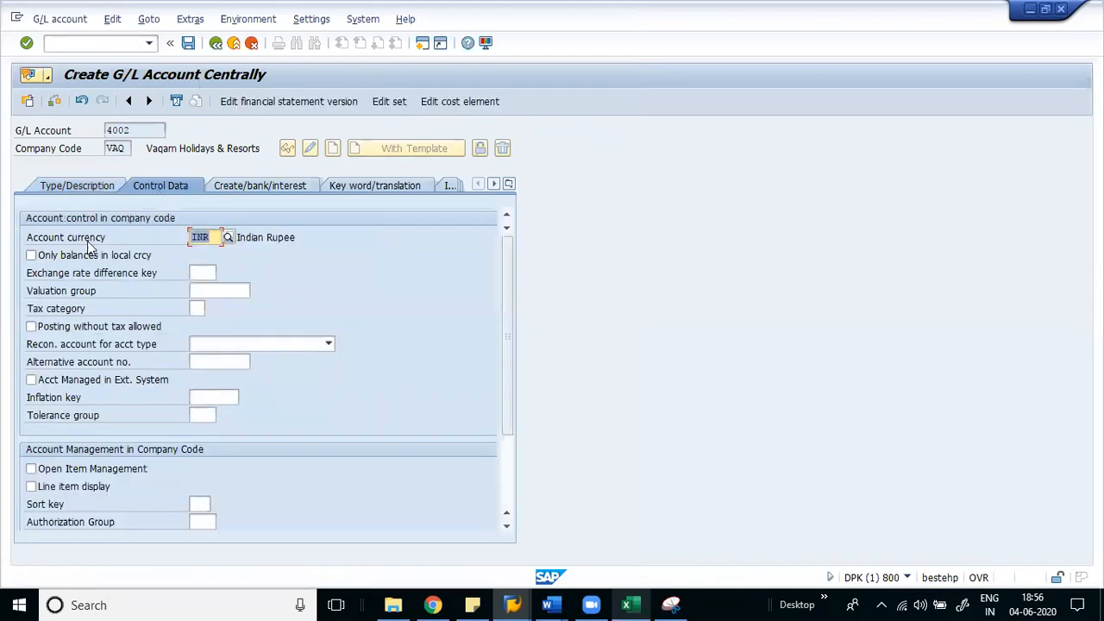
click(87, 255)
click(74, 490)
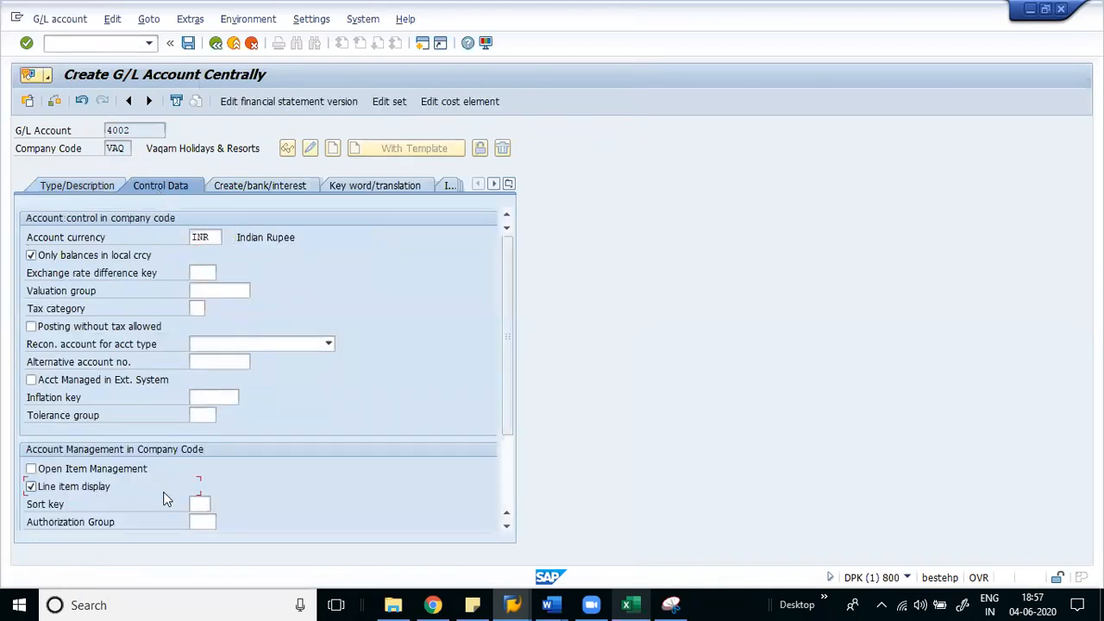
click(209, 505)
text(002)
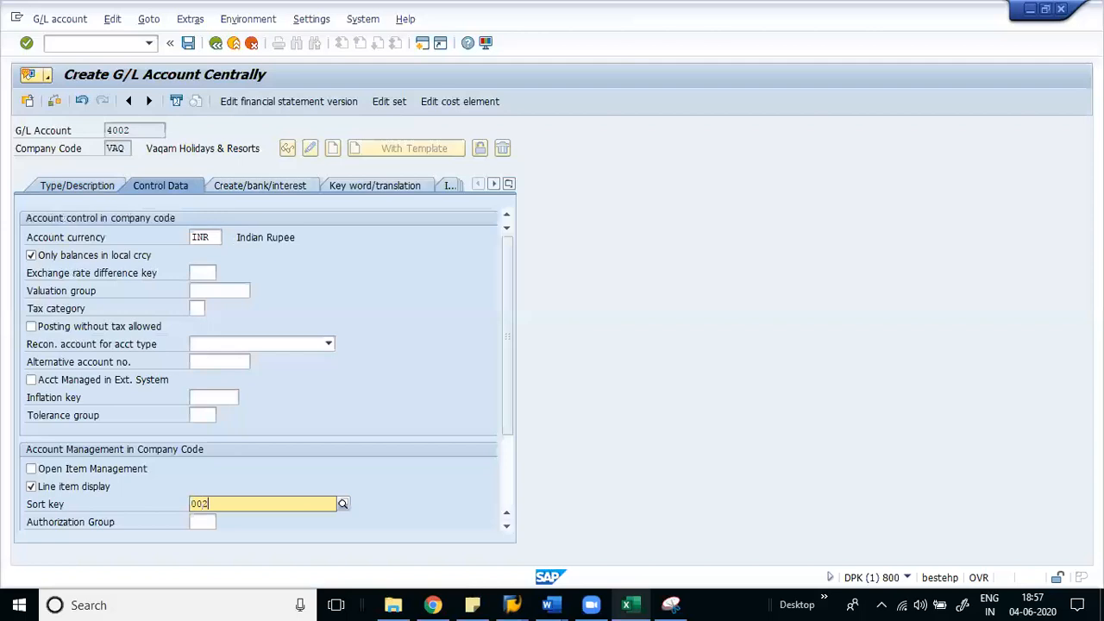
key(Return)
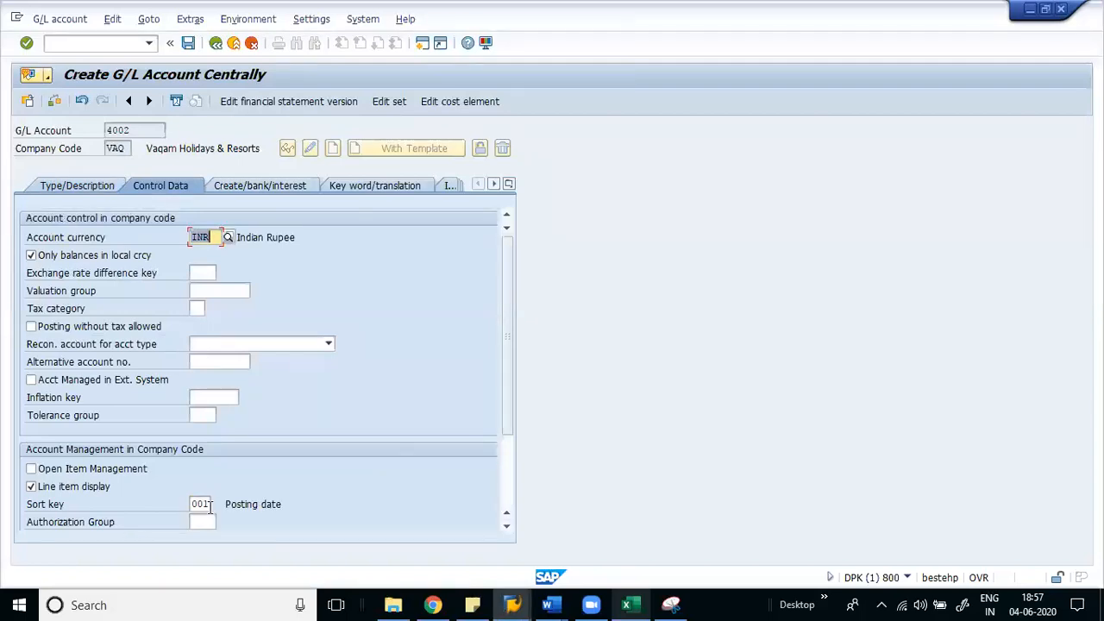
- Set field status group VA03 Exp, save account 4002, and load account 4001
click(257, 185)
click(220, 239)
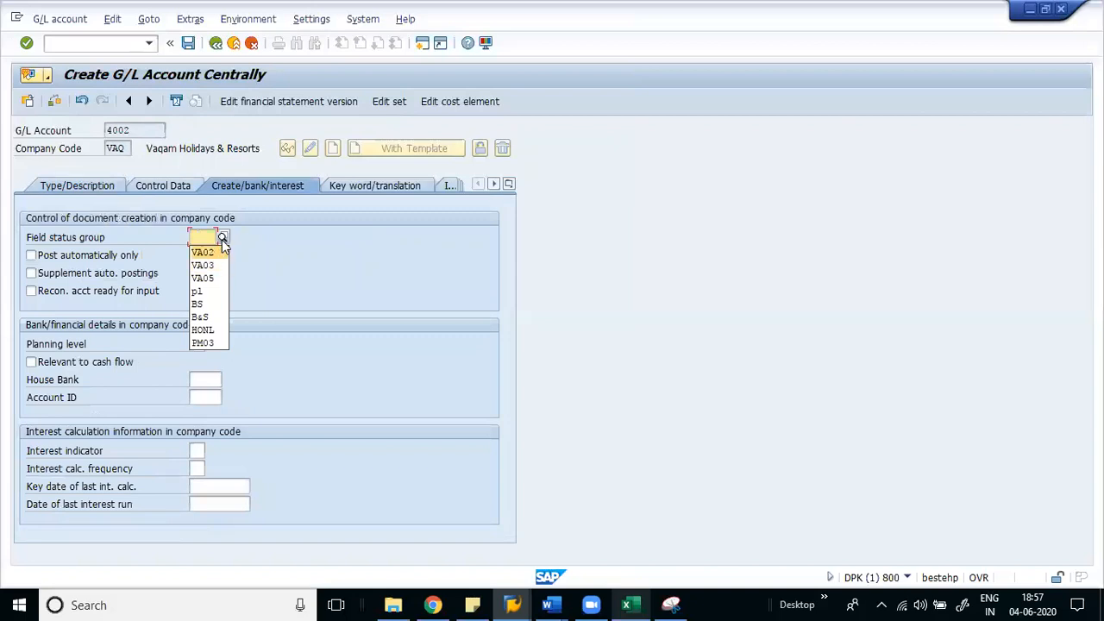
click(222, 239)
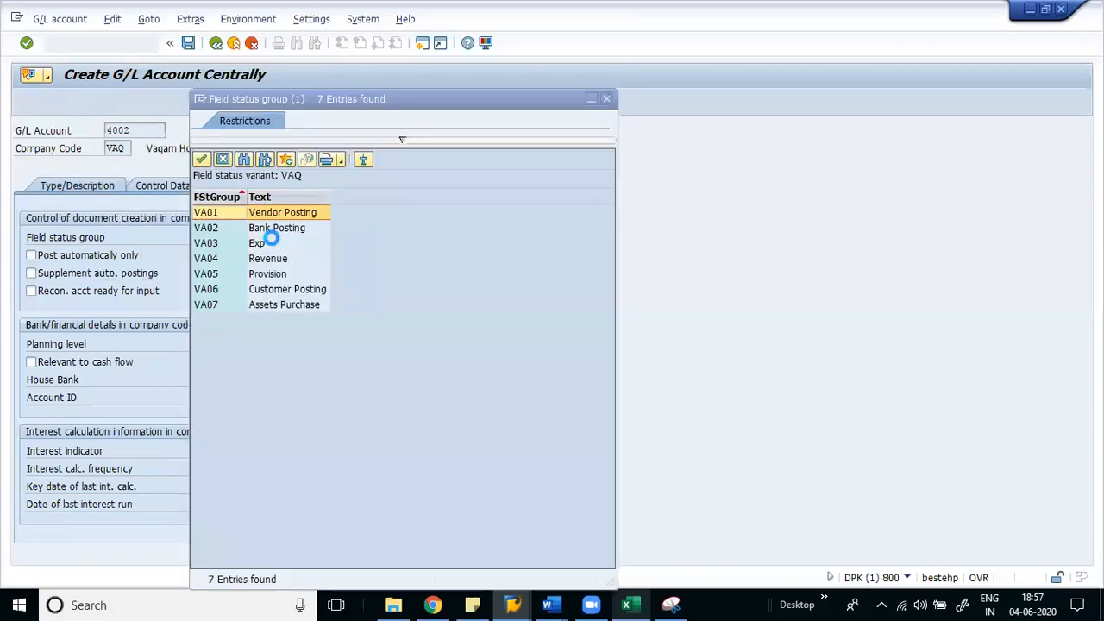
double_click(258, 243)
key(ctrl+s)
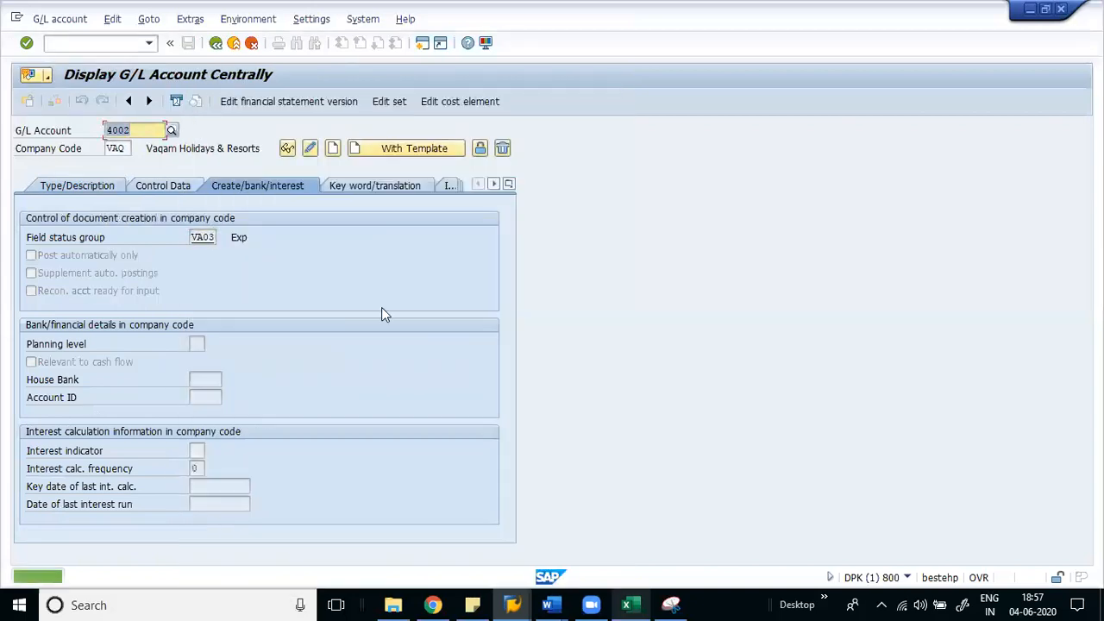
text(4001)
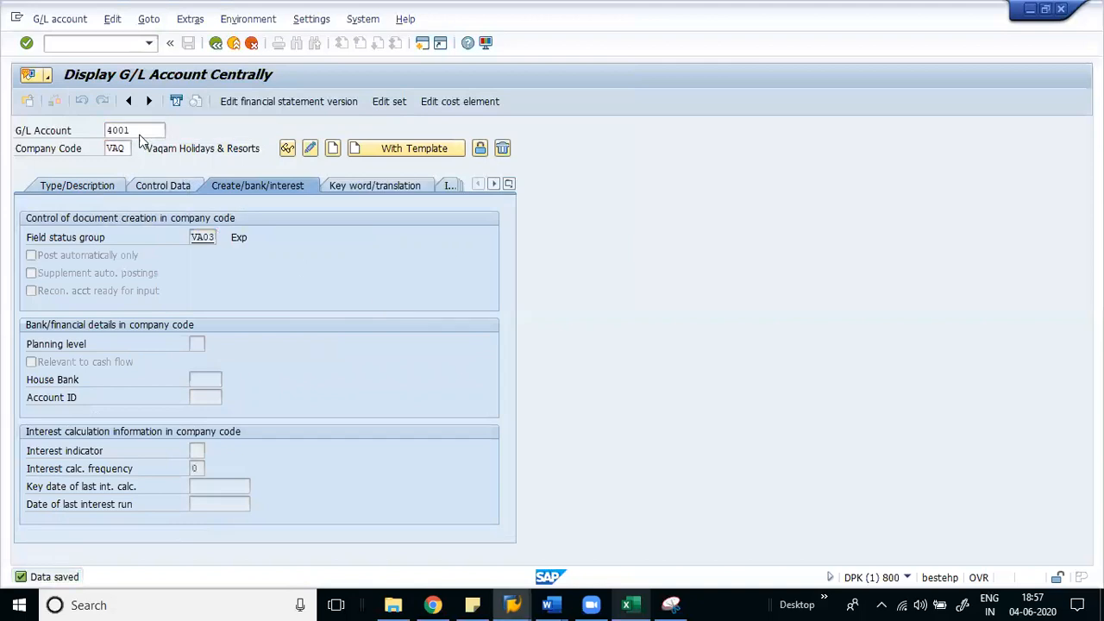
key(Return)
- Edit account 4001, change its sort key to 001 Posting date, and save
click(388, 469)
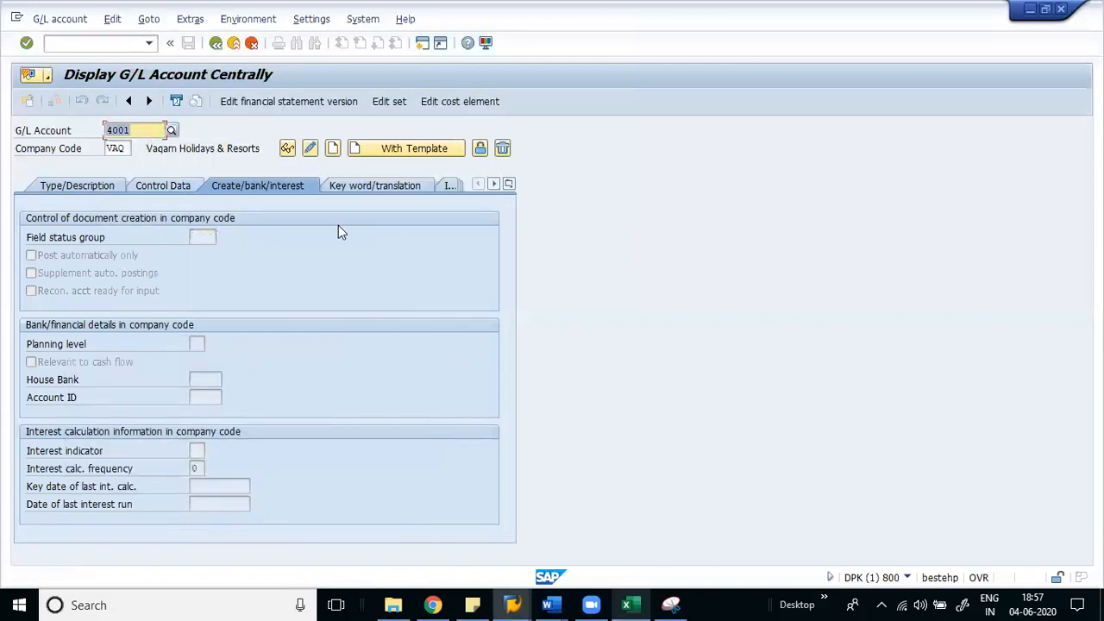
click(308, 148)
click(154, 186)
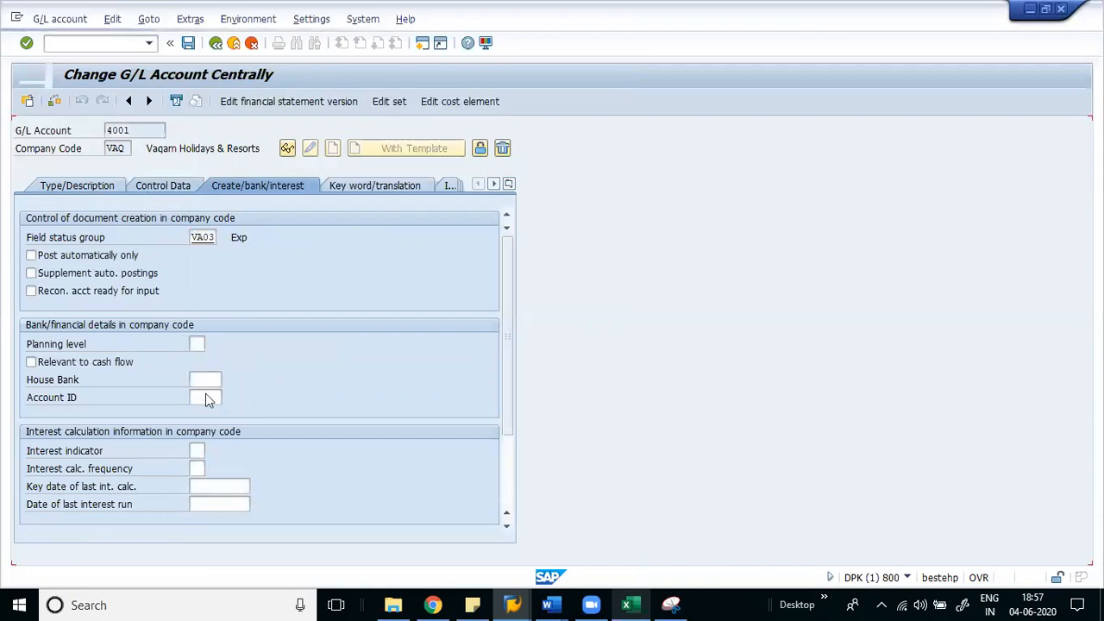
double_click(210, 500)
text(001)
key(Return)
key(ctrl+s)
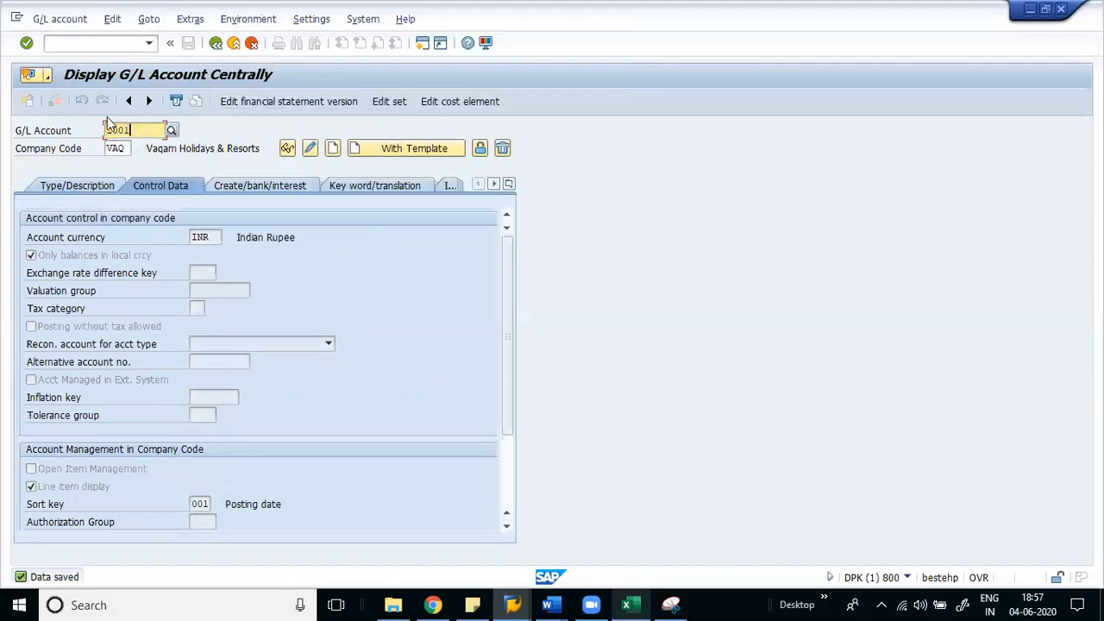
key(F4)
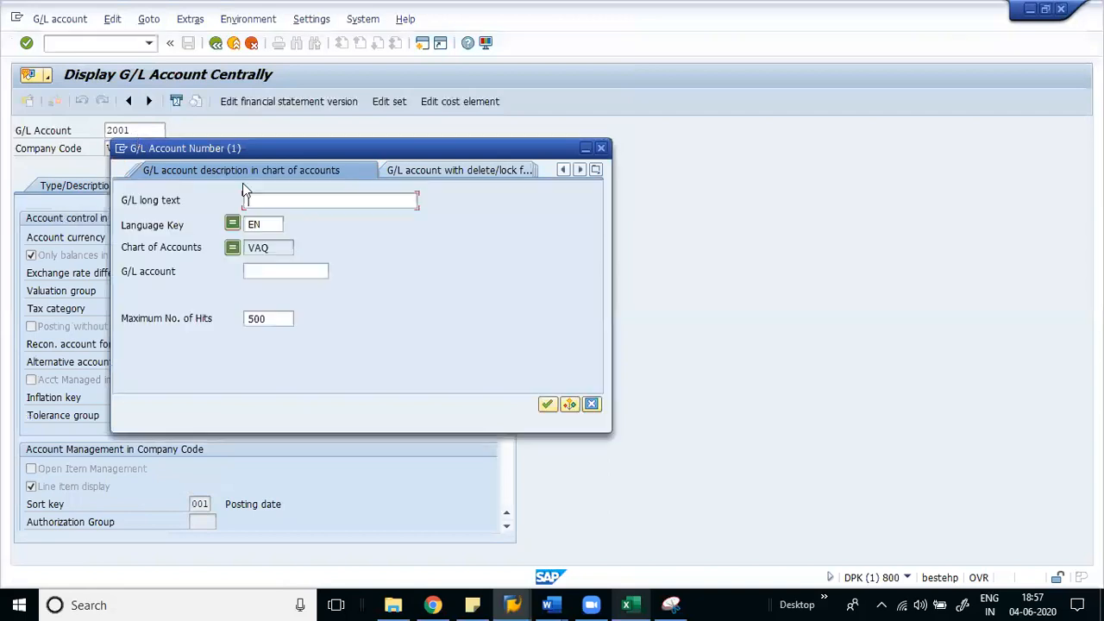
- List the VAQ G/L accounts sorted by account number
key(Return)
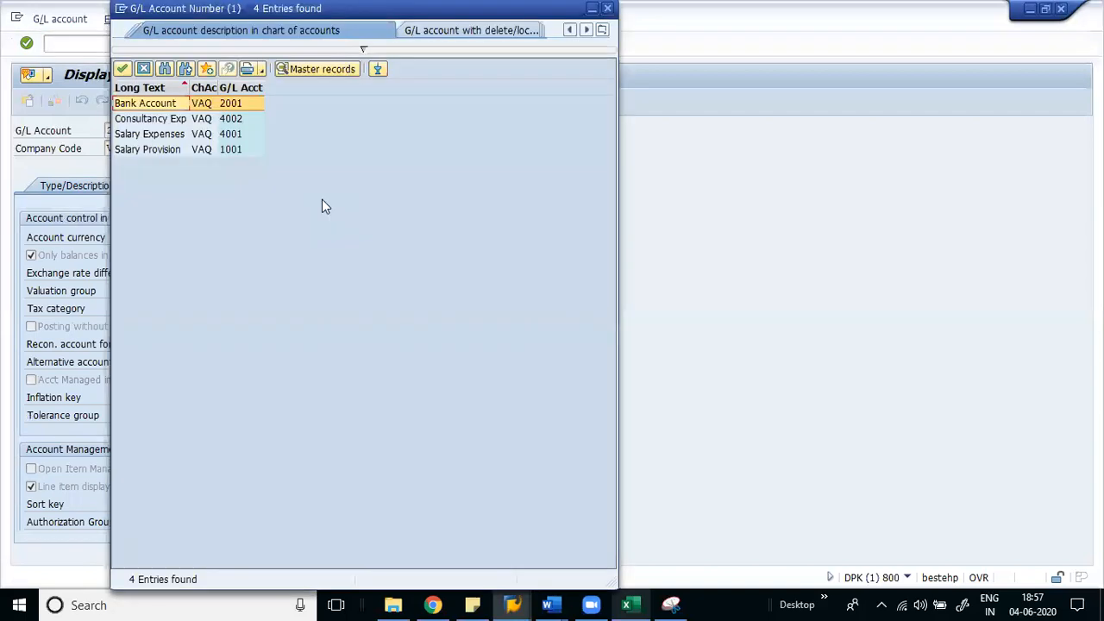
click(245, 86)
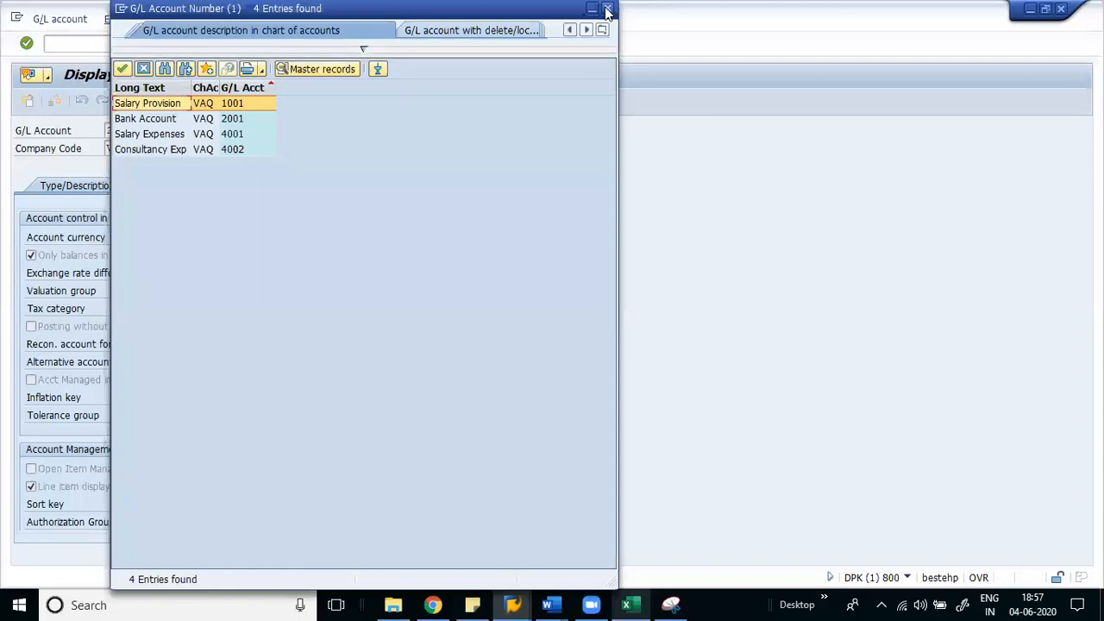
click(608, 9)
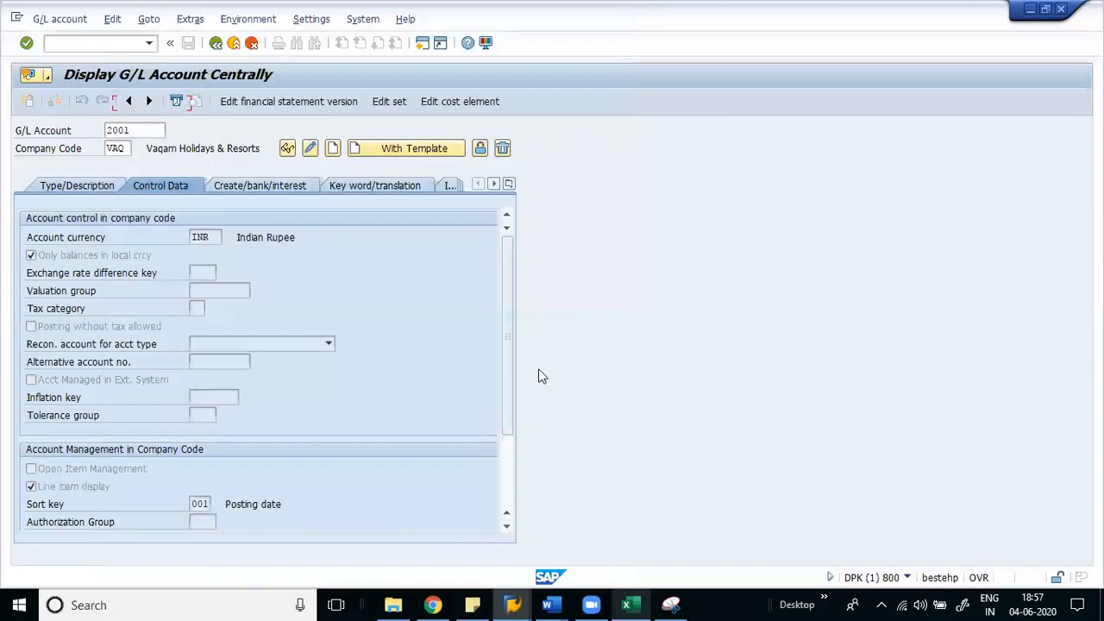
- Return SAP to the Easy Access menu and bring the Excel notes to front
click(593, 604)
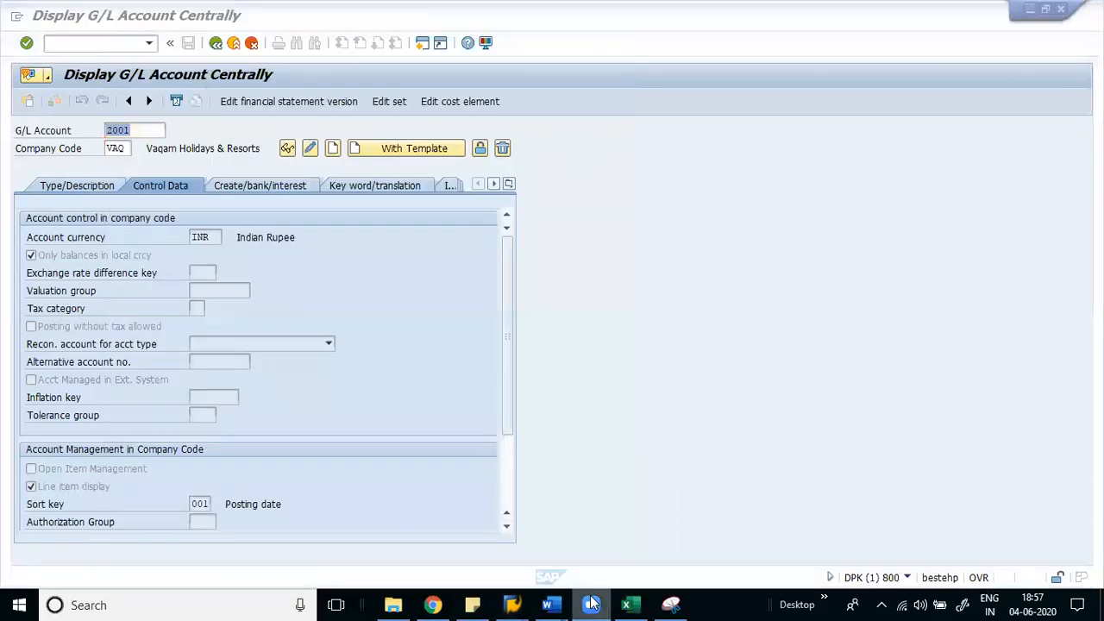
click(919, 8)
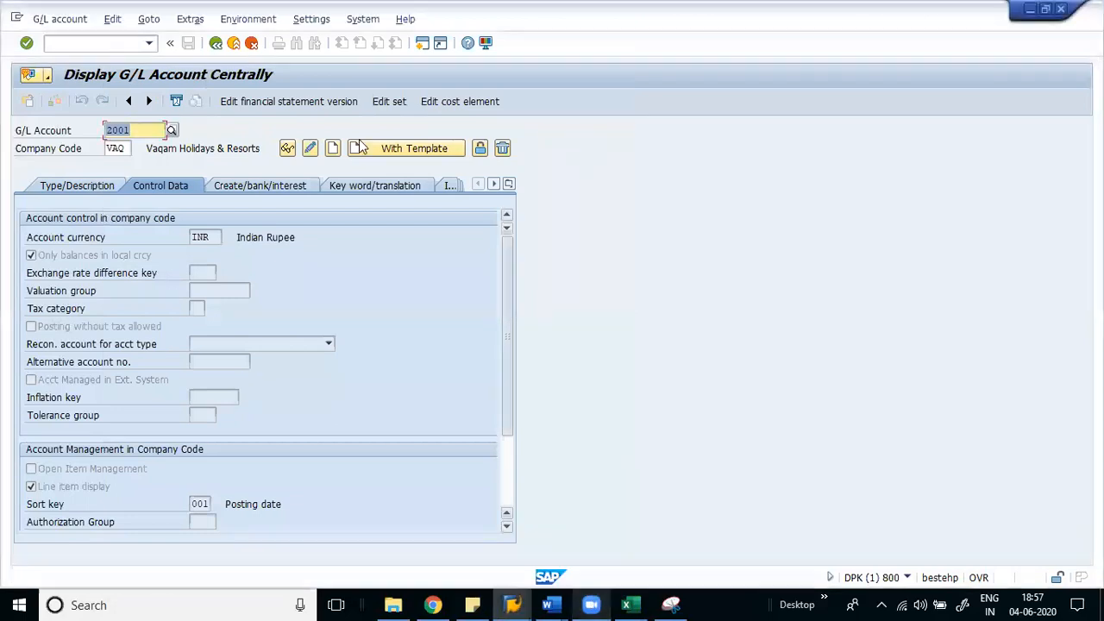
click(231, 48)
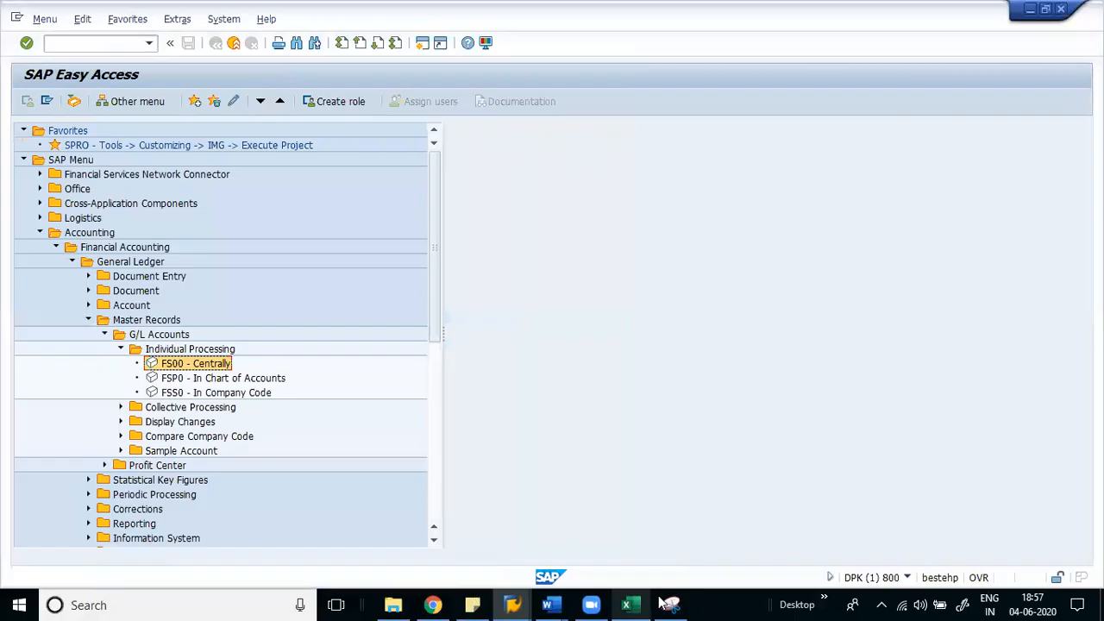
click(641, 602)
click(222, 284)
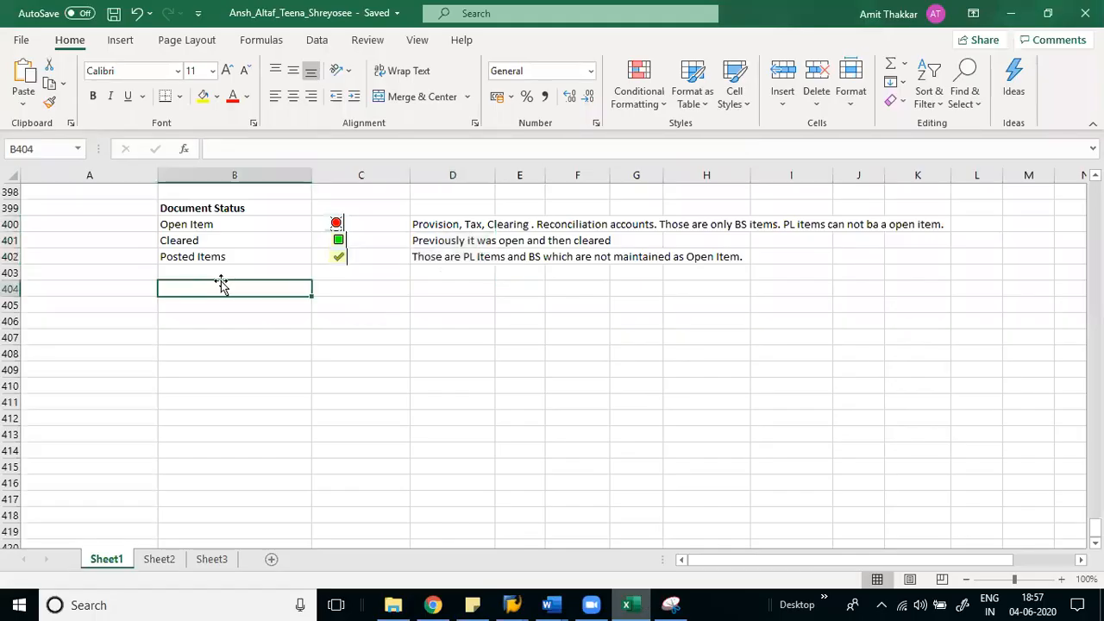
- Select the Document Status table in the notes
key(Up)
key(Up)
key(Up)
key(Up)
key(Up)
key(Up)
key(Up)
key(Up)
key(Down)
key(Down)
key(Down)
key(Down)
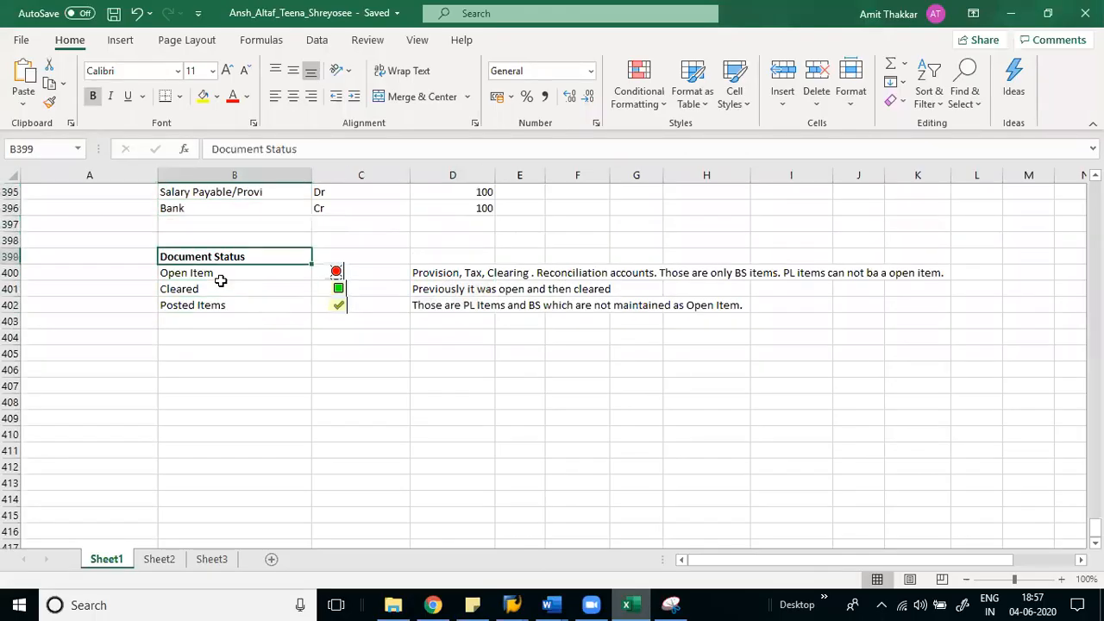
key(shift+Right)
key(shift+Right)
key(shift+Right)
key(shift+Right)
key(shift+Right)
key(shift+Down)
key(shift+Down)
key(shift+Down)
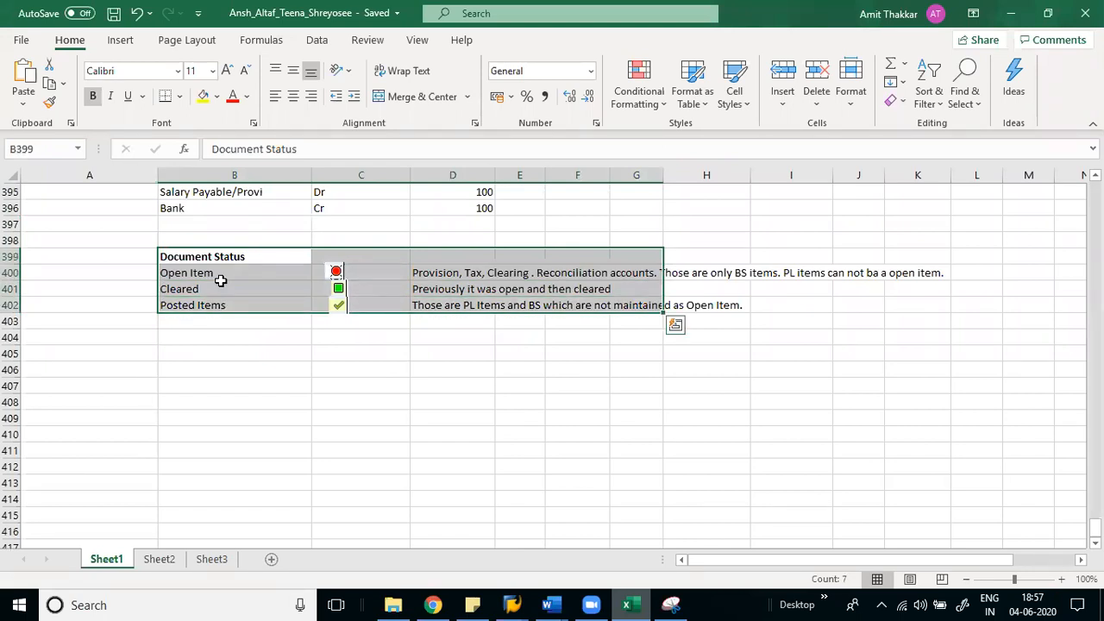
- Select the 31-05-2020 and 07-06-2020 salary entries in B390:E396, then switch back to SAP
key(Up)
key(Up)
key(Up)
key(Up)
key(Up)
key(Up)
key(Up)
key(Up)
key(Up)
key(Up)
key(Up)
key(Up)
key(Up)
key(Up)
key(Up)
key(Up)
key(Up)
key(Up)
key(Up)
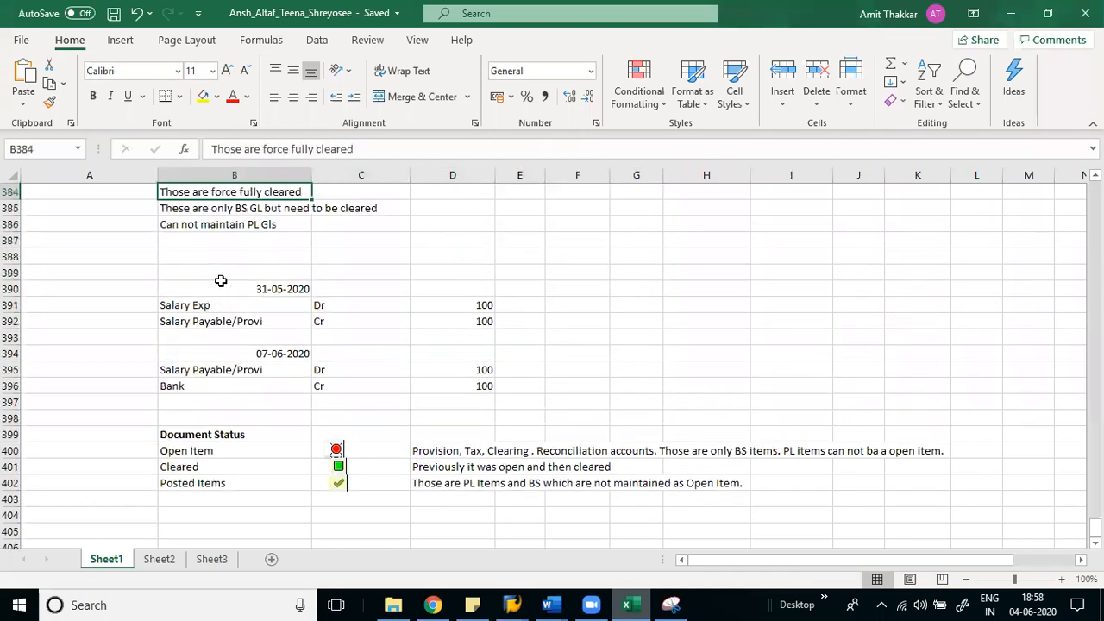
key(Up)
key(Up)
key(Down)
key(Down)
key(Down)
key(Down)
key(Down)
key(Down)
key(Down)
key(Down)
key(Down)
key(Down)
key(Down)
key(Down)
key(Down)
key(Down)
key(Down)
key(Down)
key(Down)
key(Down)
key(Down)
key(Down)
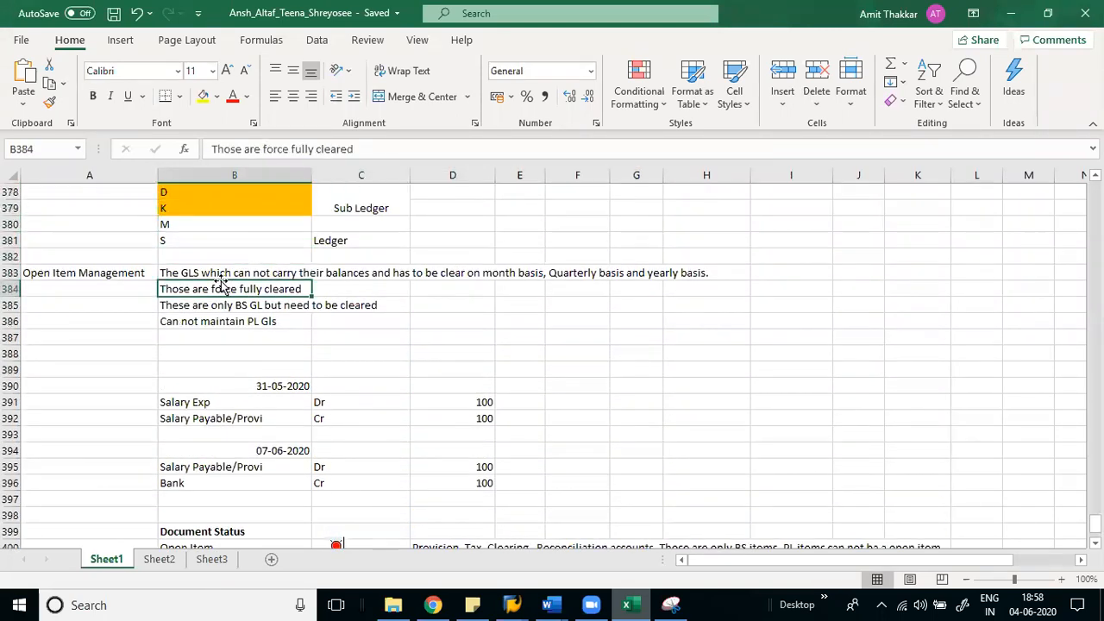
key(Down)
key(Down)
key(Down)
key(Down)
key(Down)
key(Down)
key(Down)
key(Down)
key(Up)
key(Up)
key(Up)
key(Up)
key(Up)
key(Up)
key(Up)
key(Up)
key(Up)
key(Up)
key(Up)
key(Up)
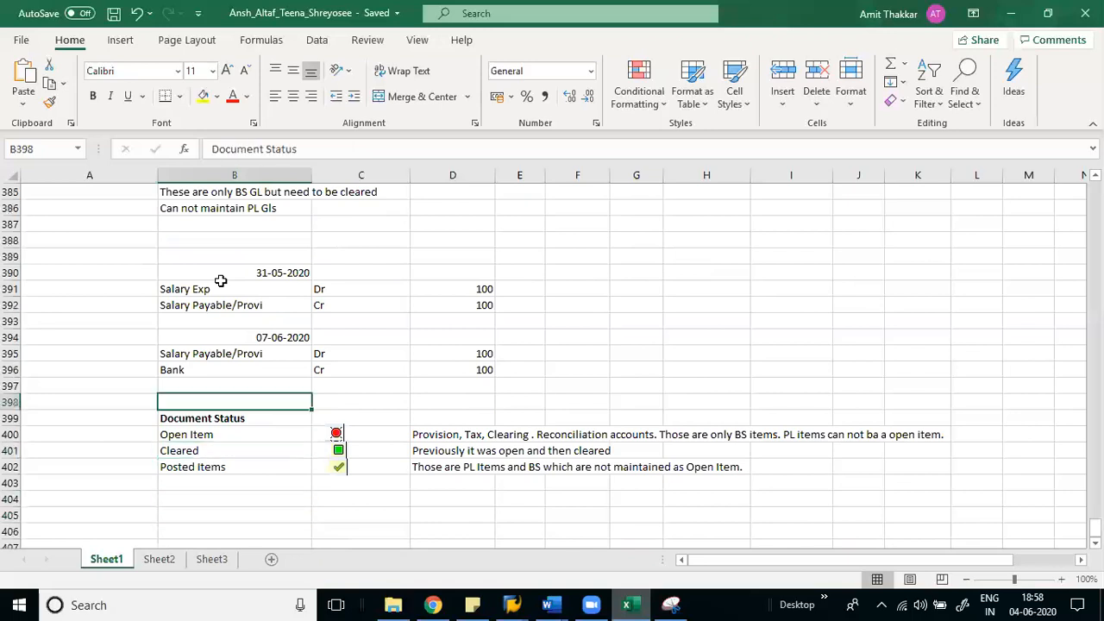
key(Down)
key(Down)
key(Down)
key(Down)
key(Down)
key(Down)
key(Down)
key(Down)
key(Down)
key(Down)
key(Up)
key(Up)
key(Up)
key(Up)
key(Up)
key(Up)
key(Up)
key(Up)
key(Up)
key(Up)
key(Up)
key(Up)
key(Up)
key(Up)
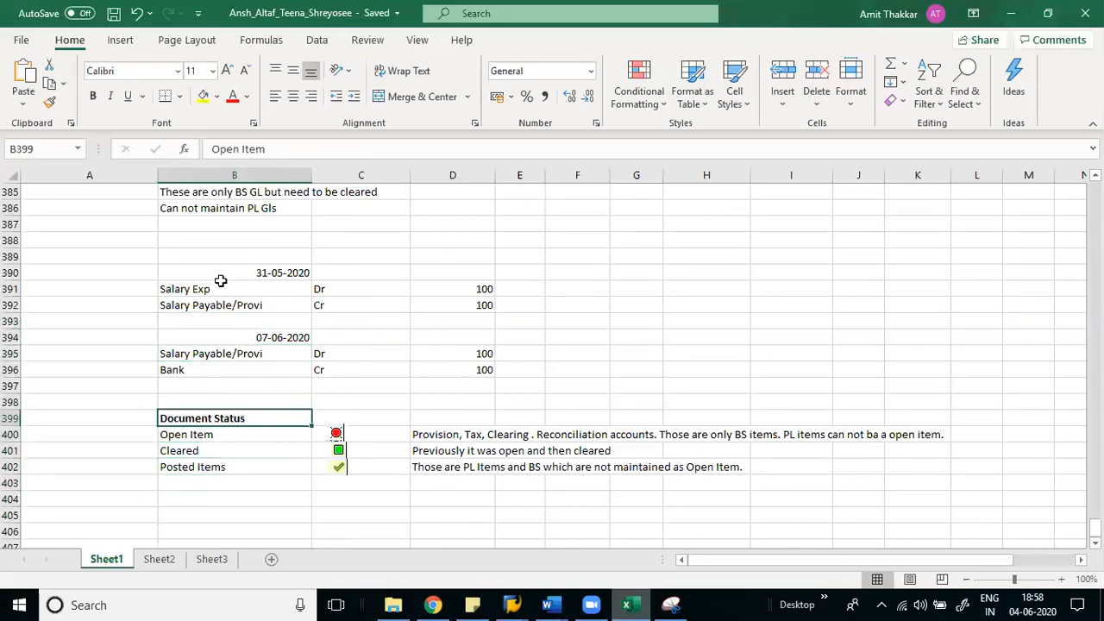
key(shift+Down)
key(shift+Down)
key(shift+Down)
key(shift+Down)
key(shift+Down)
key(shift+Down)
key(shift+Down)
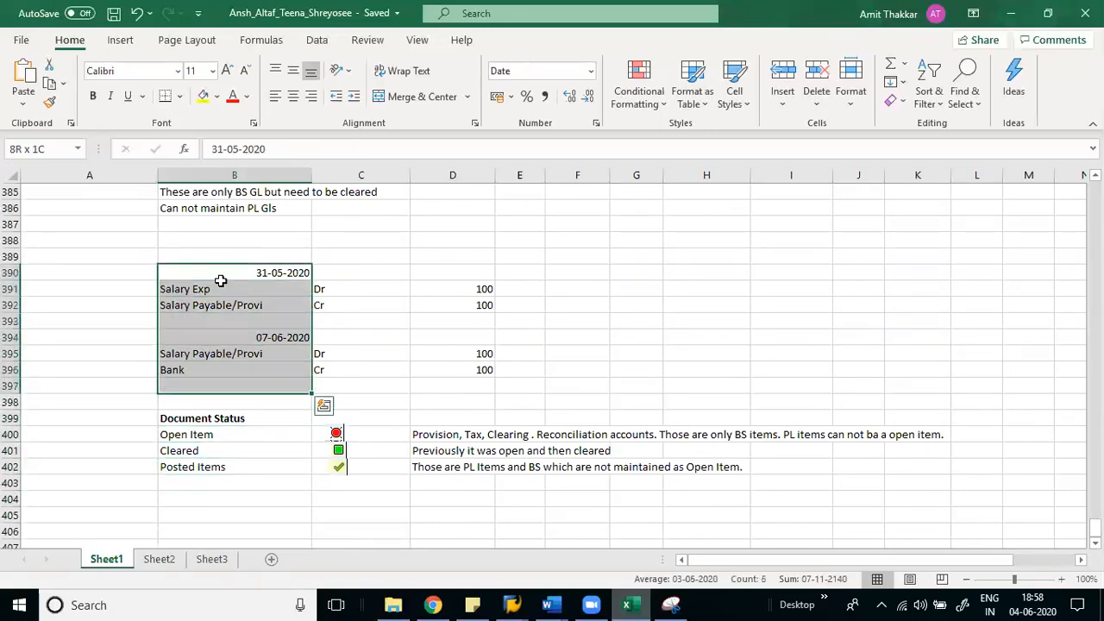
key(shift+Up)
key(shift+Right)
key(shift+Right)
key(shift+Right)
key(alt+Tab)
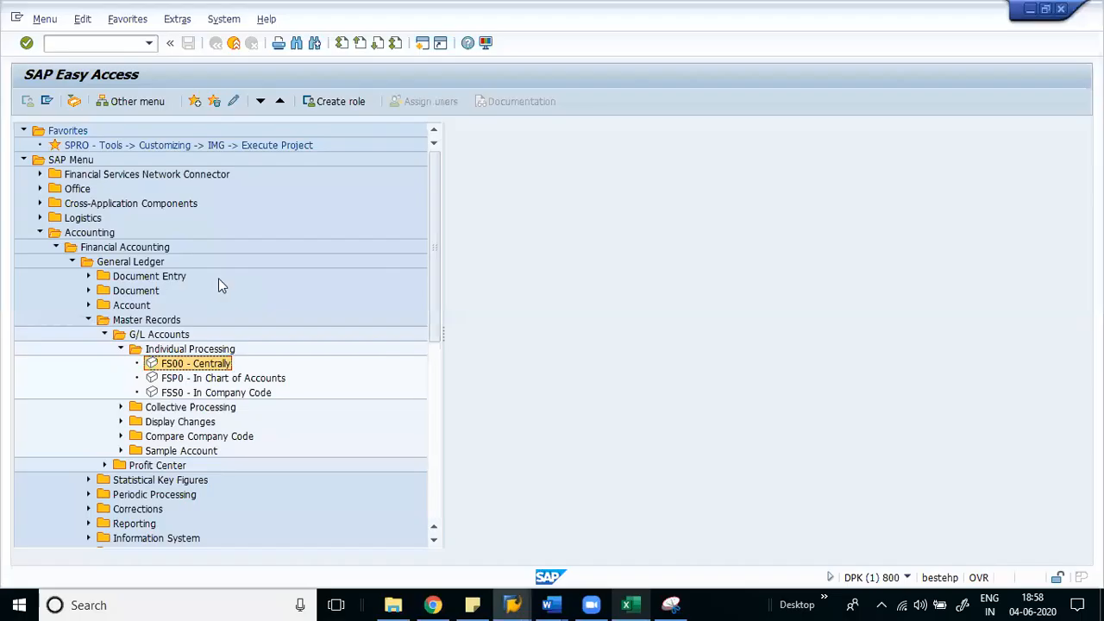
- Collapse Master Records, expand Document Entry, select FB50, then return to the Excel notes
click(105, 334)
click(88, 320)
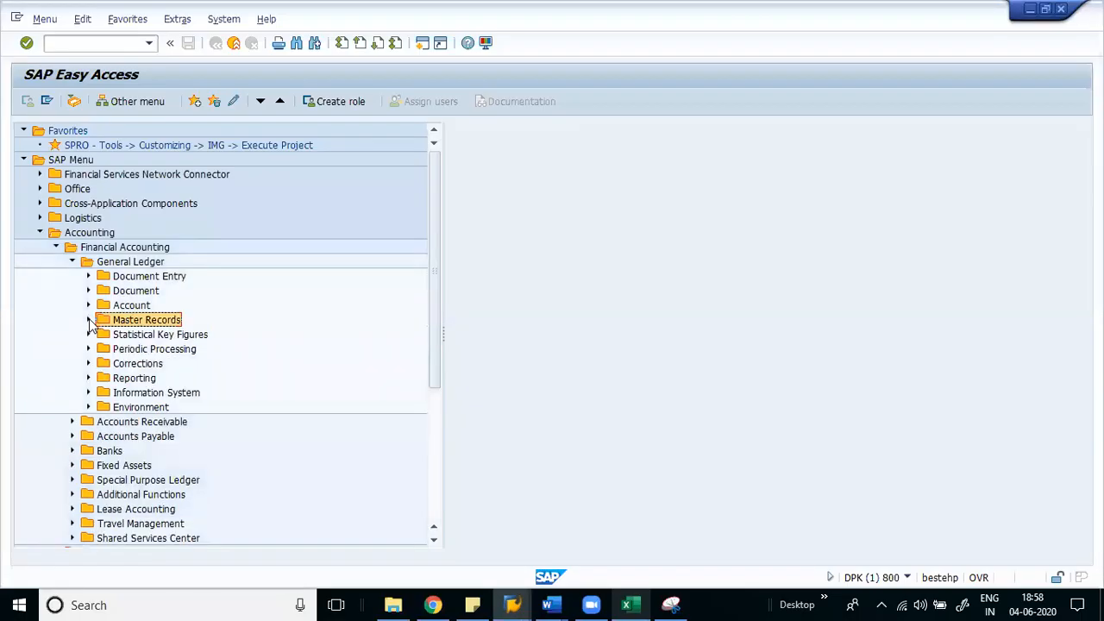
click(88, 277)
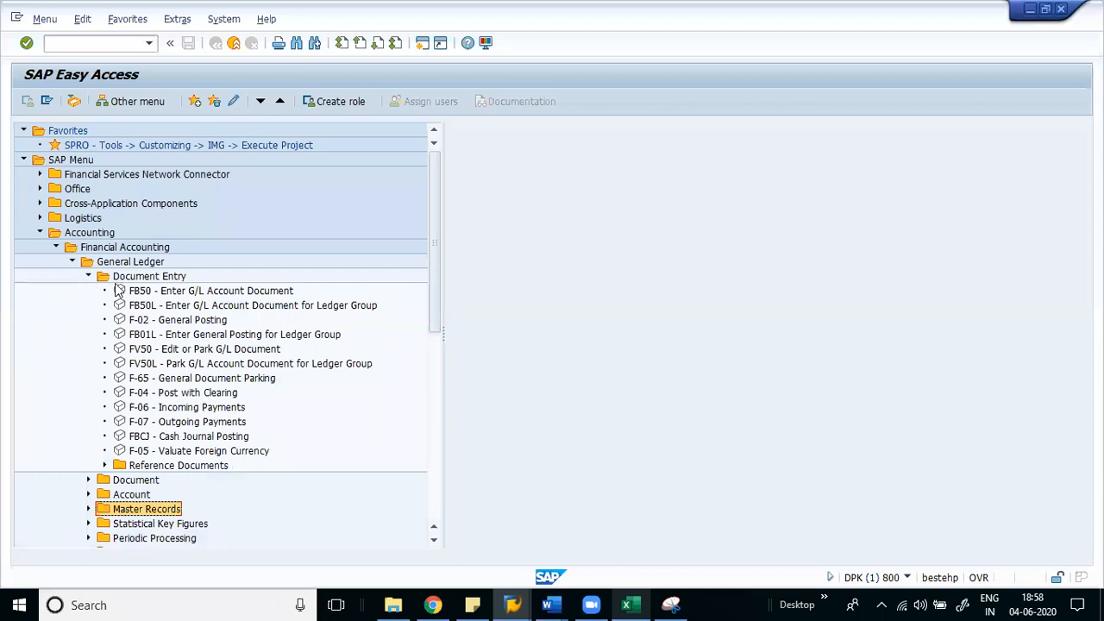
click(159, 292)
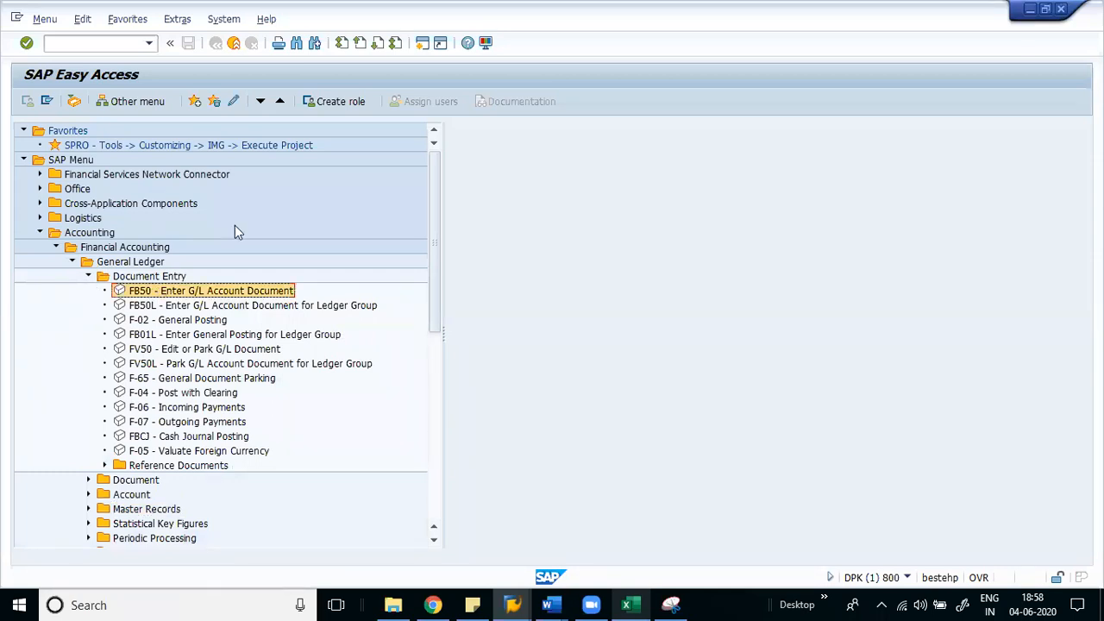
click(626, 605)
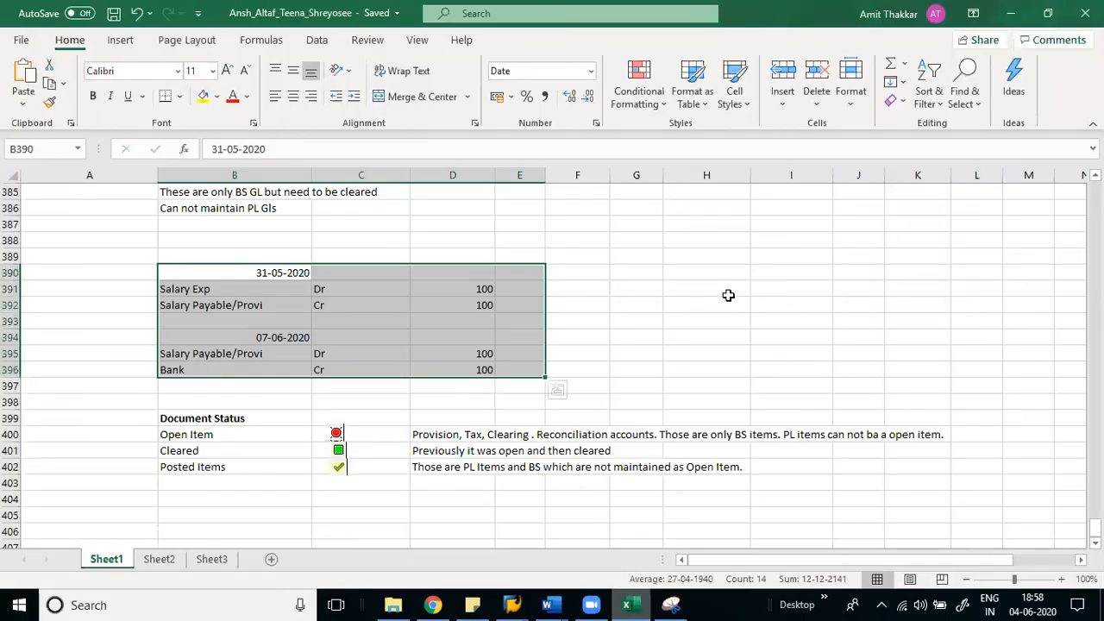
- Enter the scratch test values 3333 and 'lllf;;;;' in column H from H390
click(728, 295)
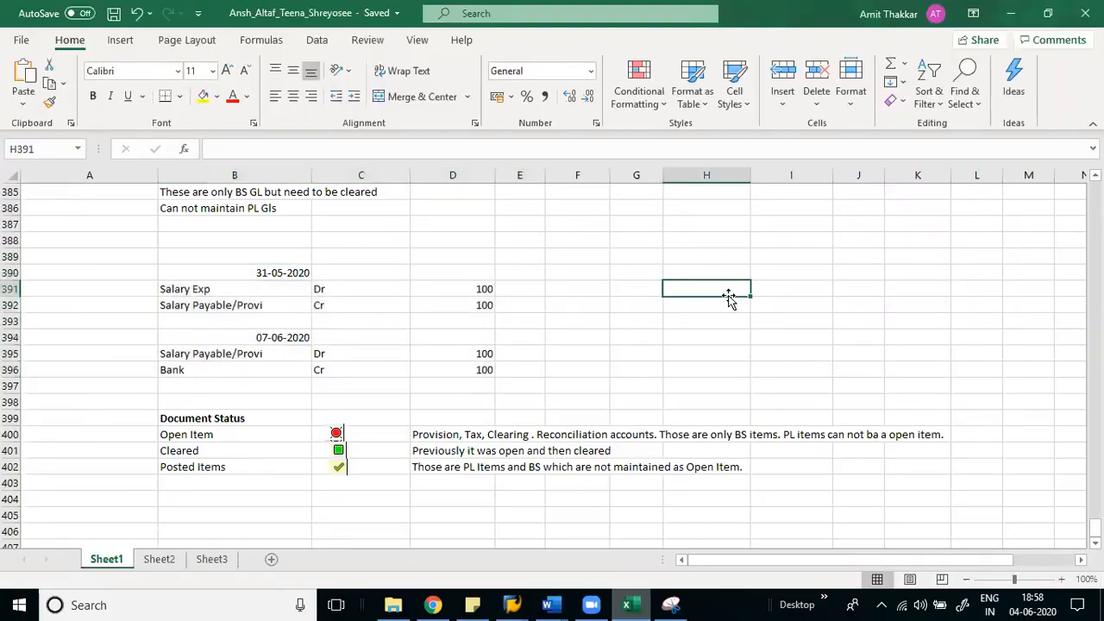
key(alt)
key(o)
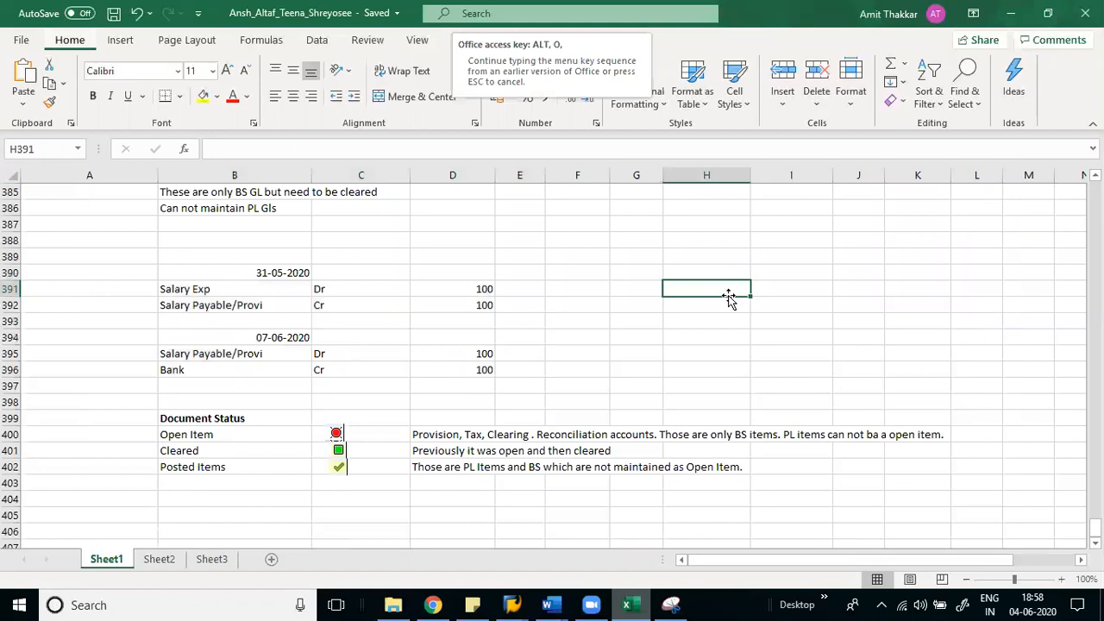
key(Down)
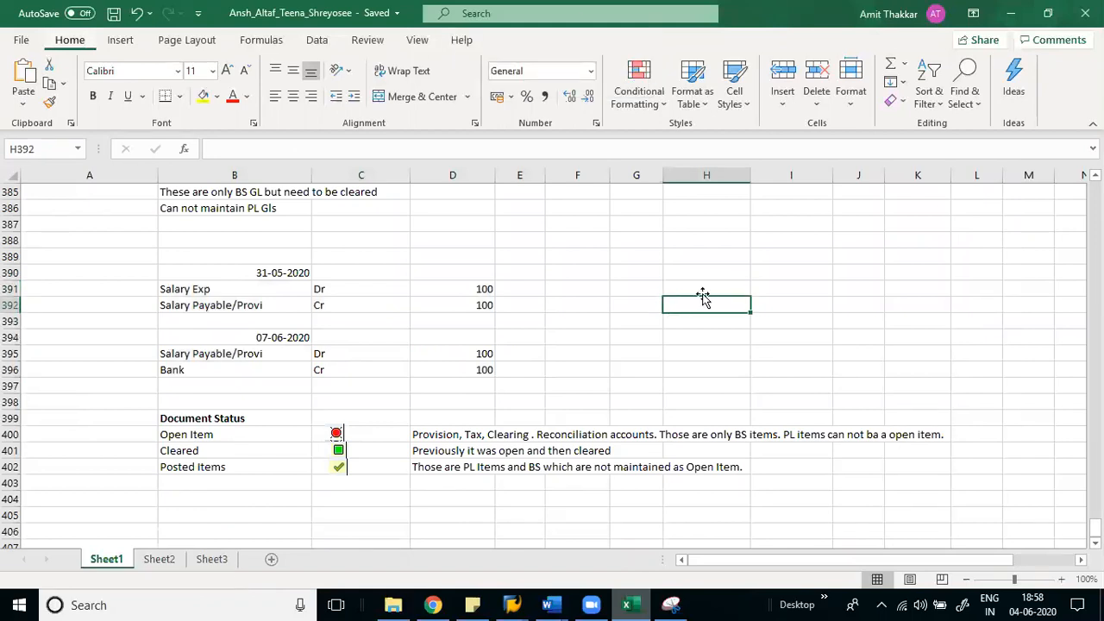
key(alt)
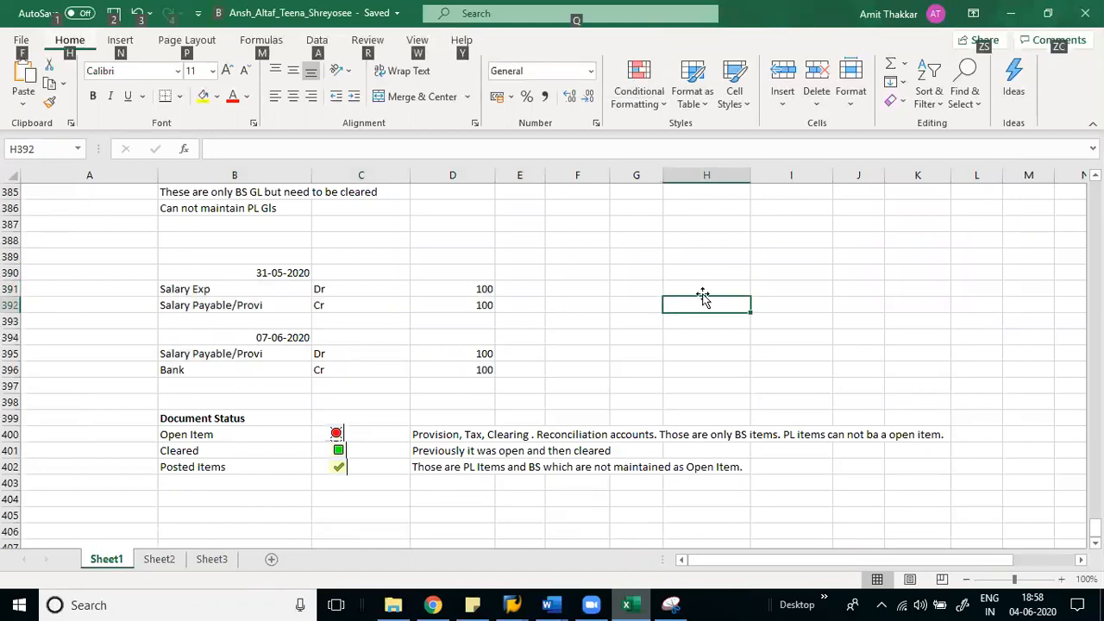
key(alt)
click(704, 267)
text(3333)
key(Return)
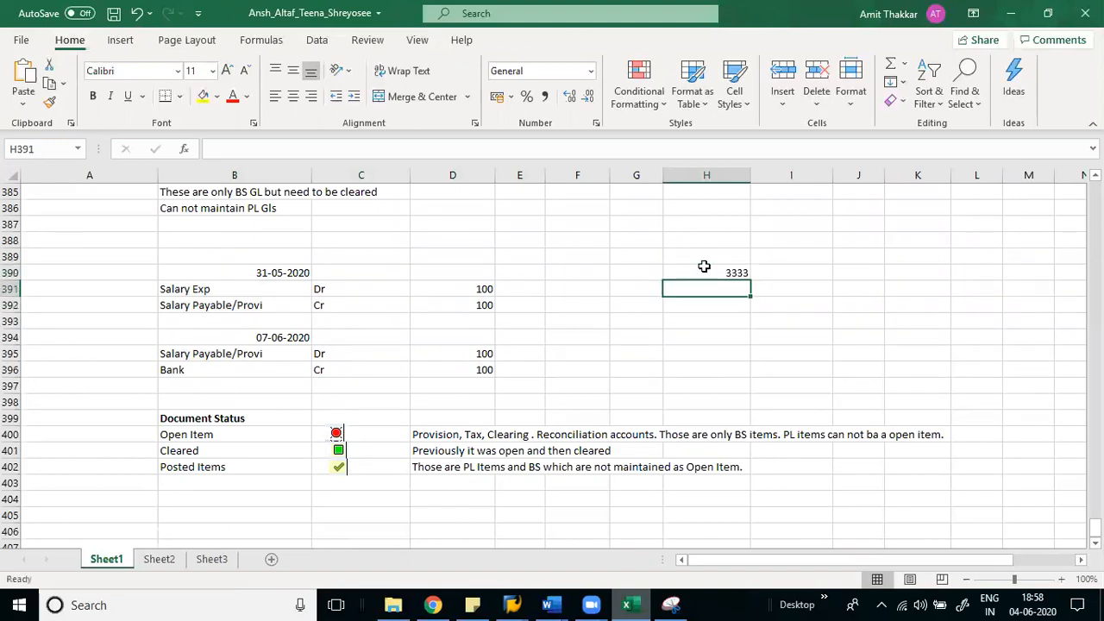
text(lllf;;;;)
key(Return)
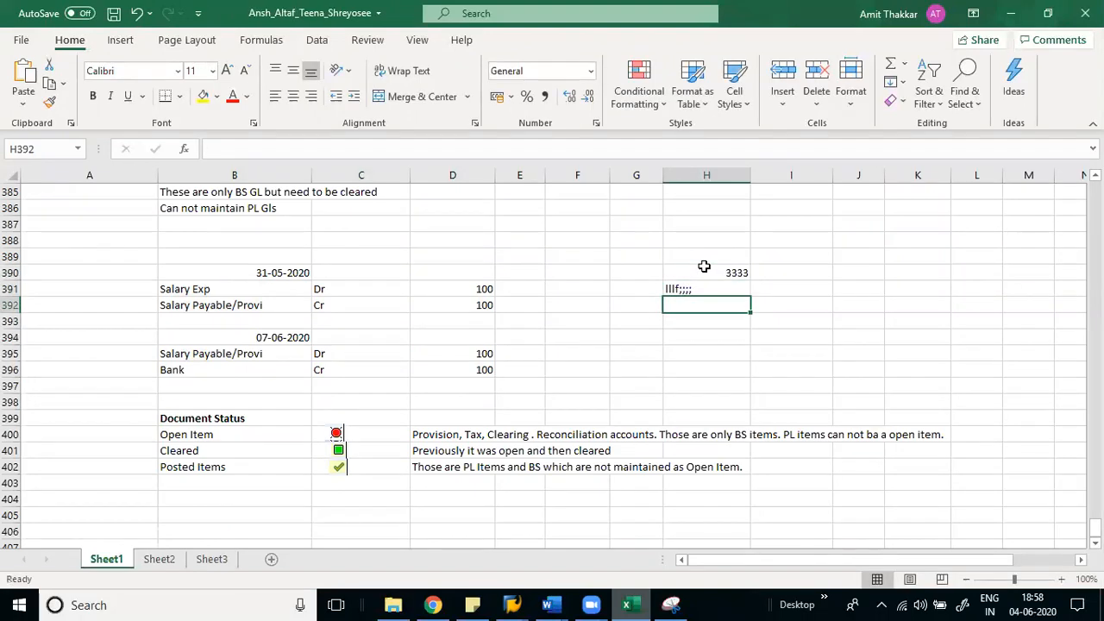
click(704, 268)
key(Up)
key(Down)
key(Down)
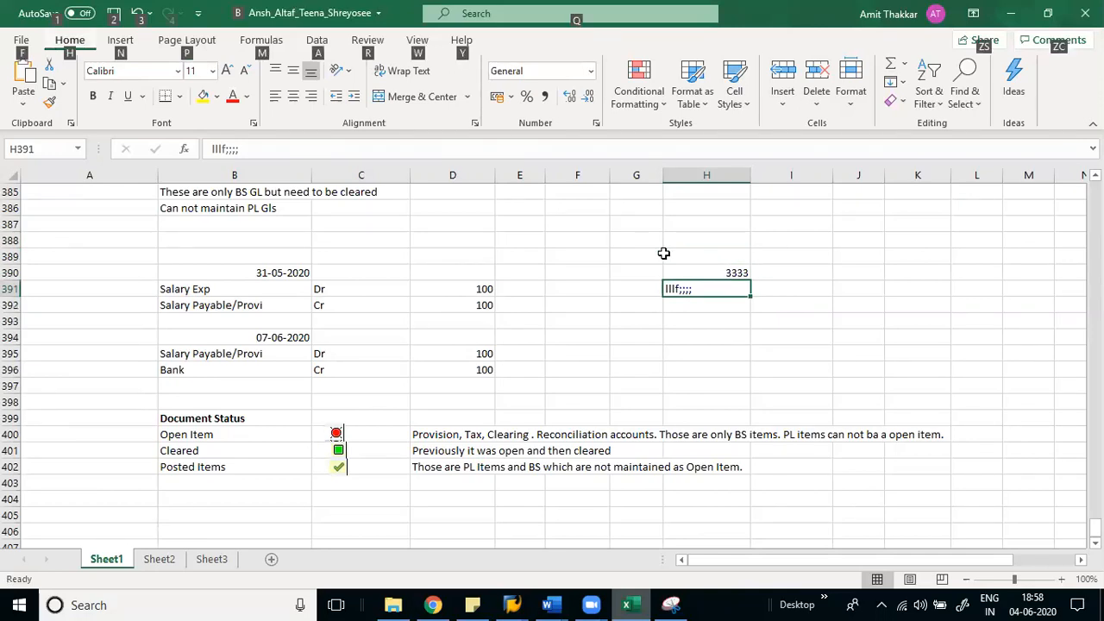
- Clear the scratch entries from H390:H392
click(768, 244)
click(715, 269)
key(shift+Down)
key(shift+Down)
key(Delete)
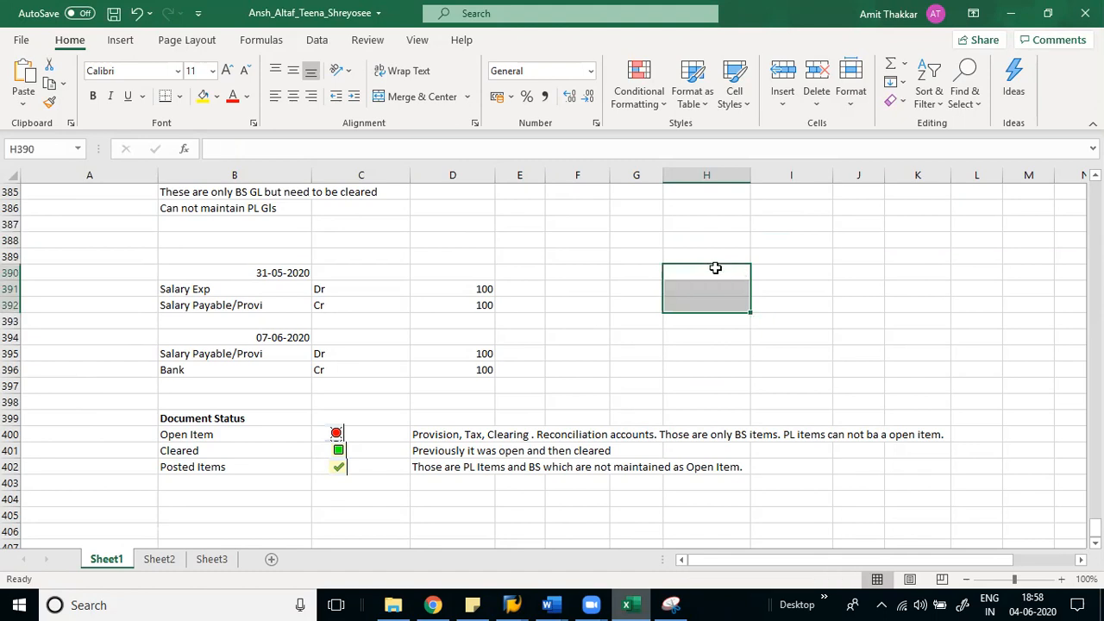
click(706, 270)
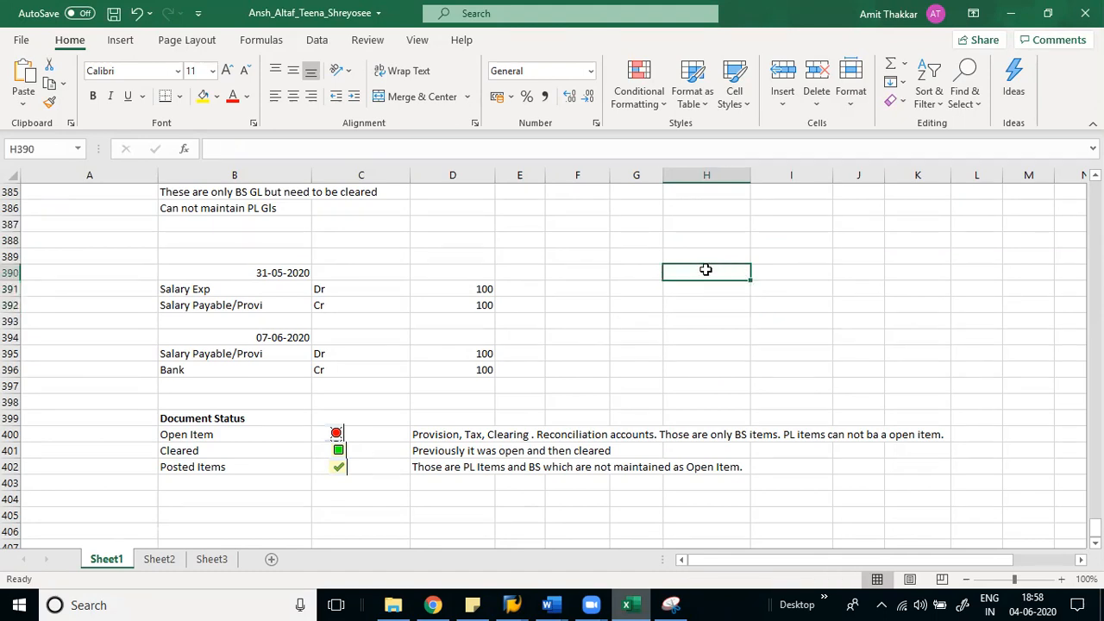
key(ctrl+[)
key(Return)
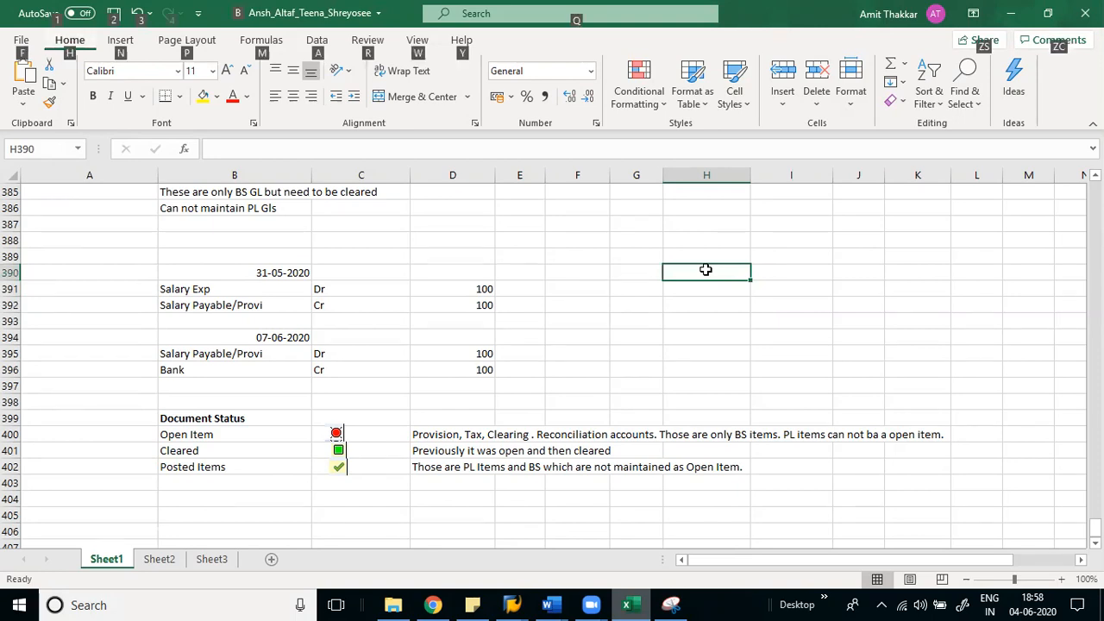
key(Escape)
click(696, 240)
- Enter a slash note in C404 and /N in D404
click(329, 501)
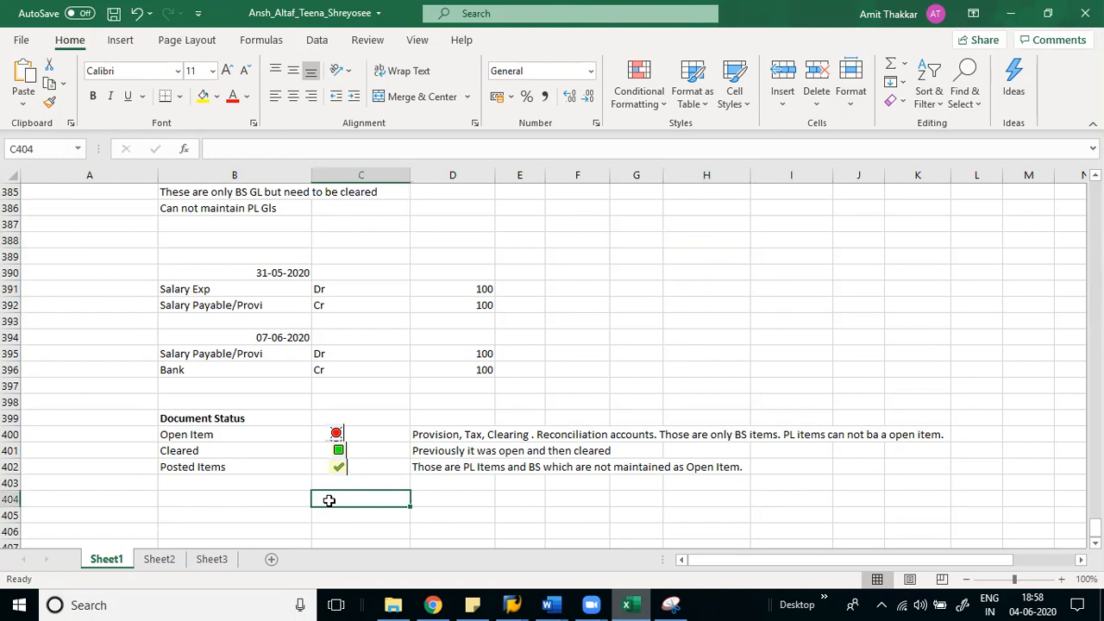
text(\)
key(BackSpace)
text(/o)
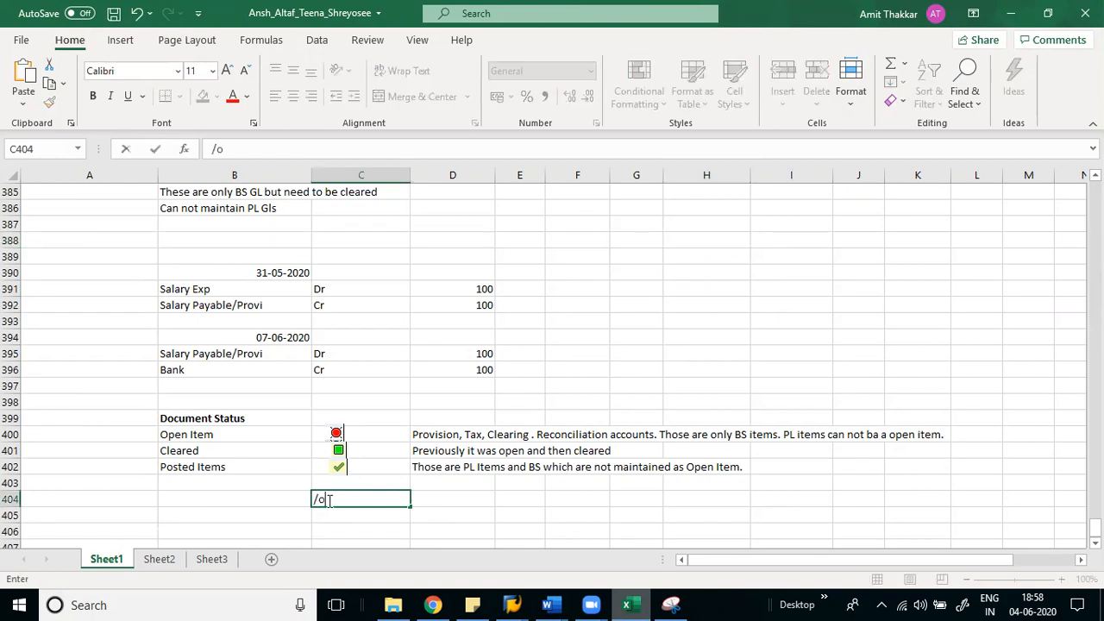
key(Tab)
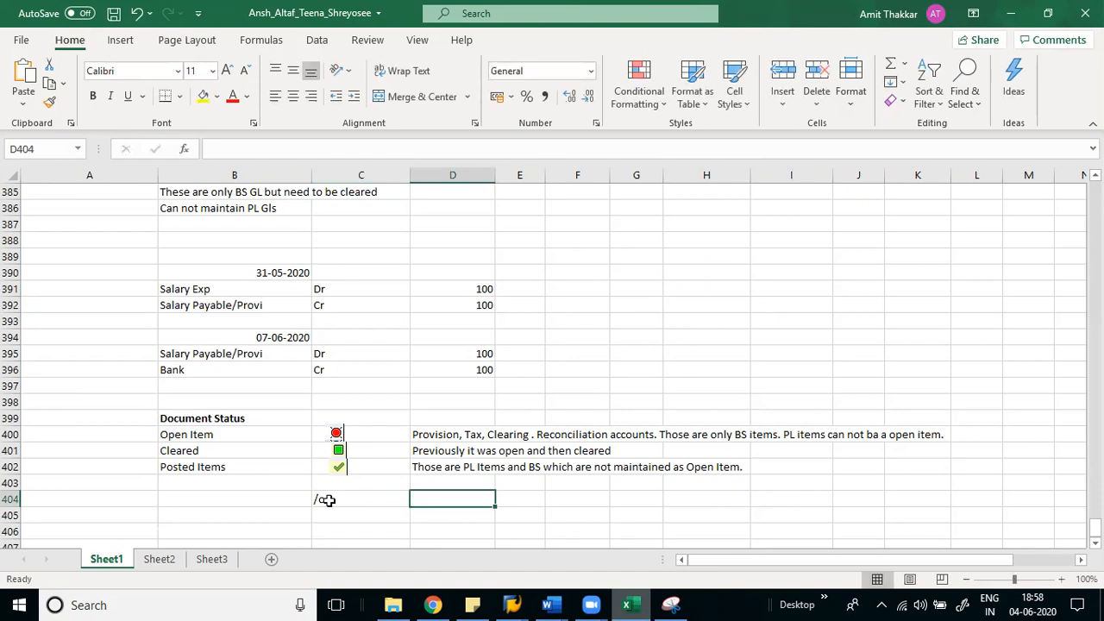
key(alt)
key(Escape)
text(\)
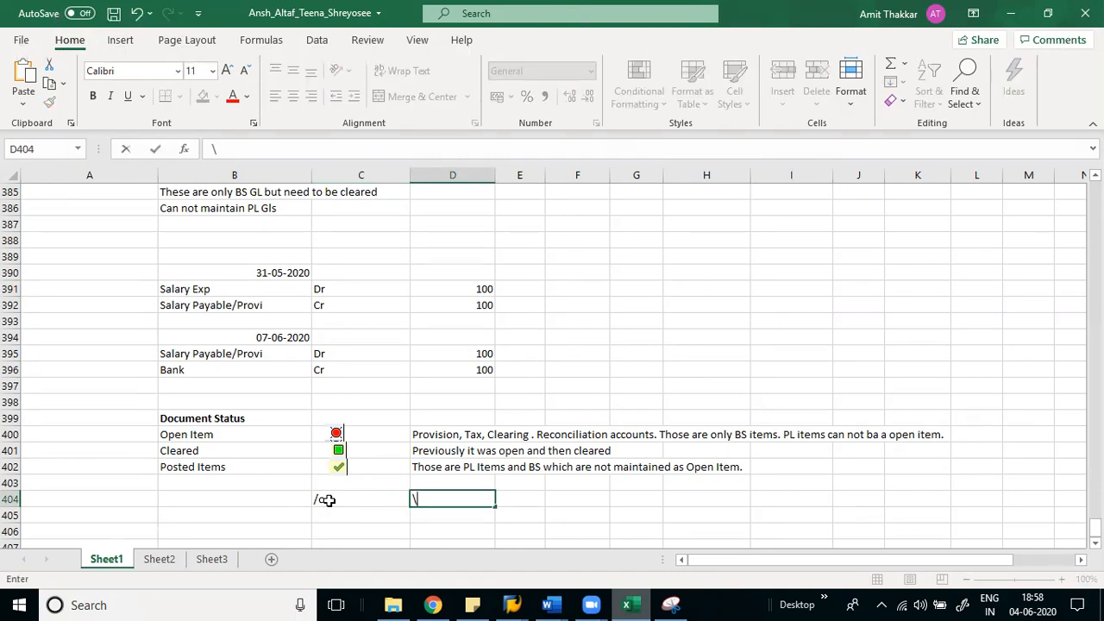
key(BackSpace)
text(/N)
- Correct the C404 note so it reads /O
click(328, 500)
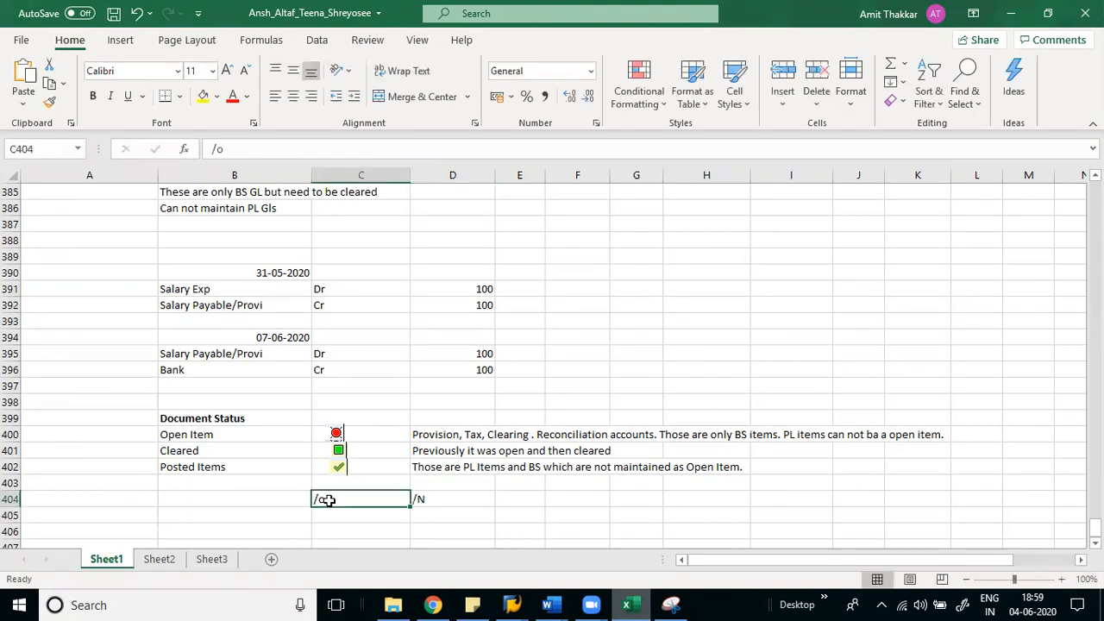
double_click(327, 501)
key(BackSpace)
text(O)
key(Return)
- Save the workbook and switch back to SAP
key(ctrl+s)
key(Return)
key(Return)
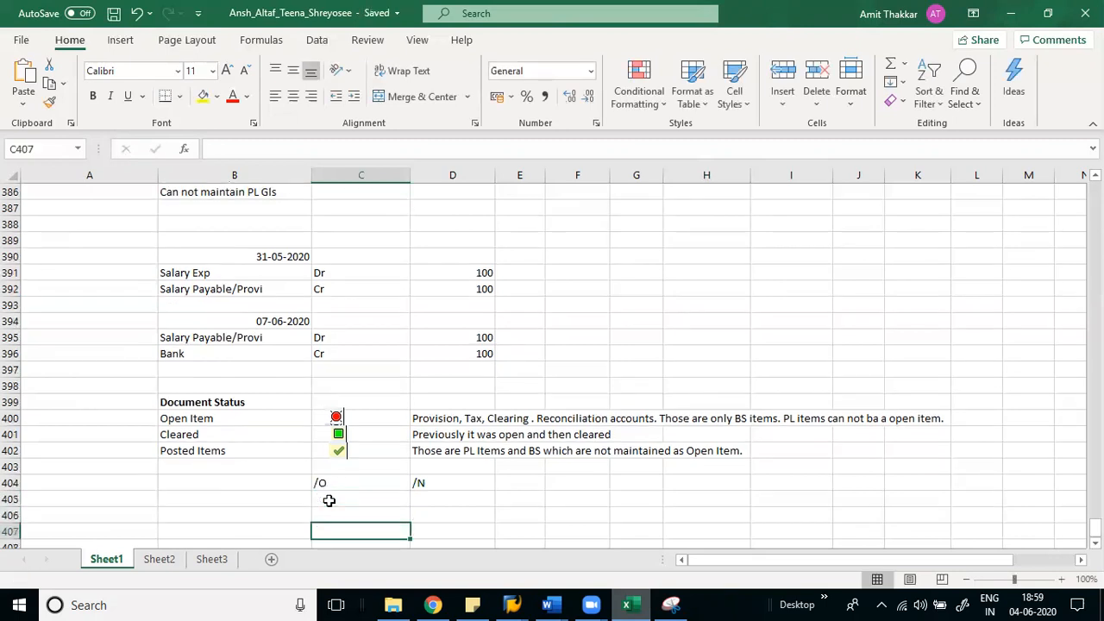
key(Up)
key(Up)
key(Up)
key(Up)
key(alt+Tab)
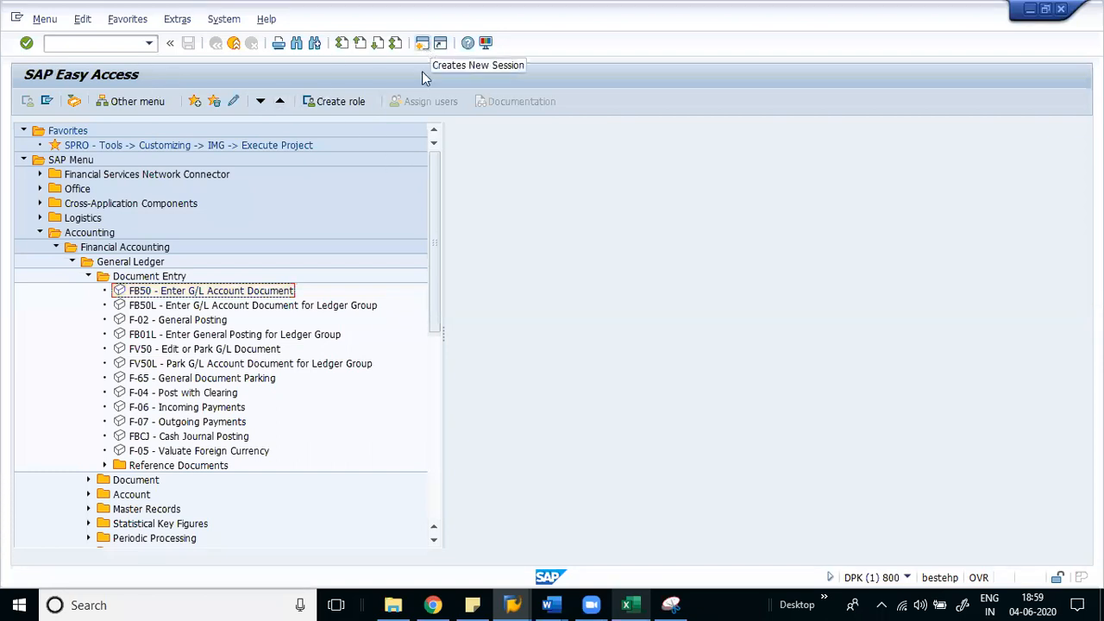
mouse_move(514, 604)
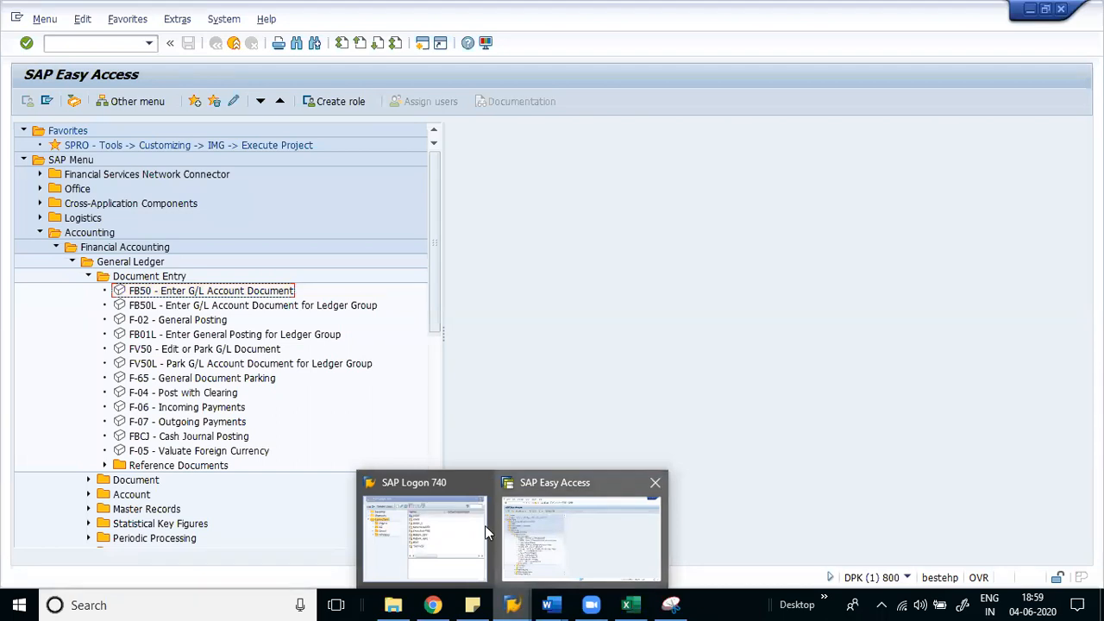
mouse_move(459, 534)
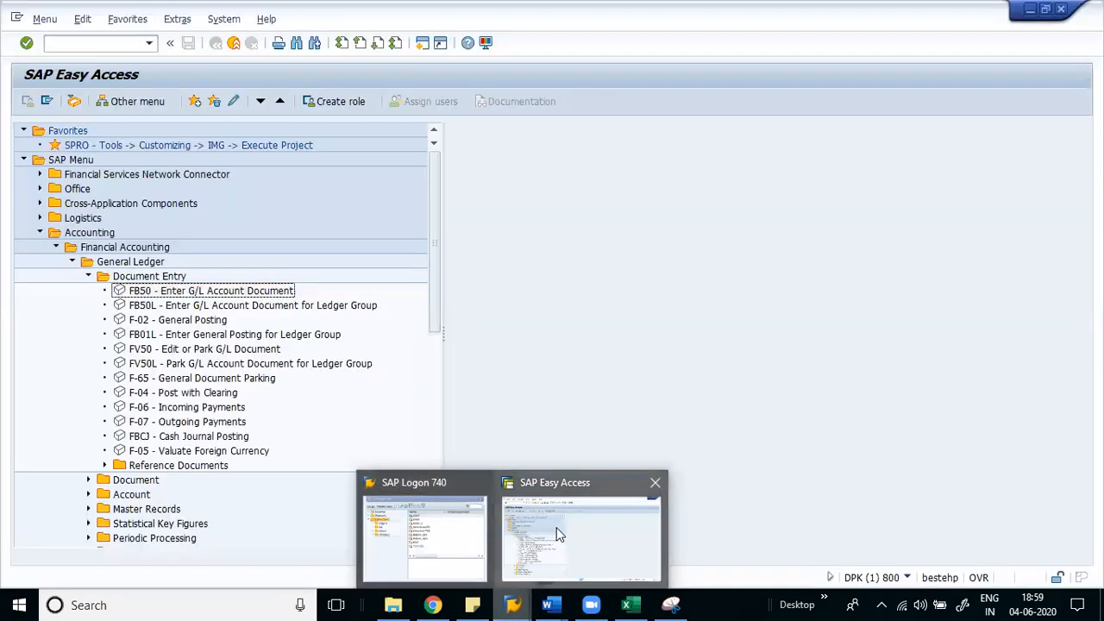
click(569, 535)
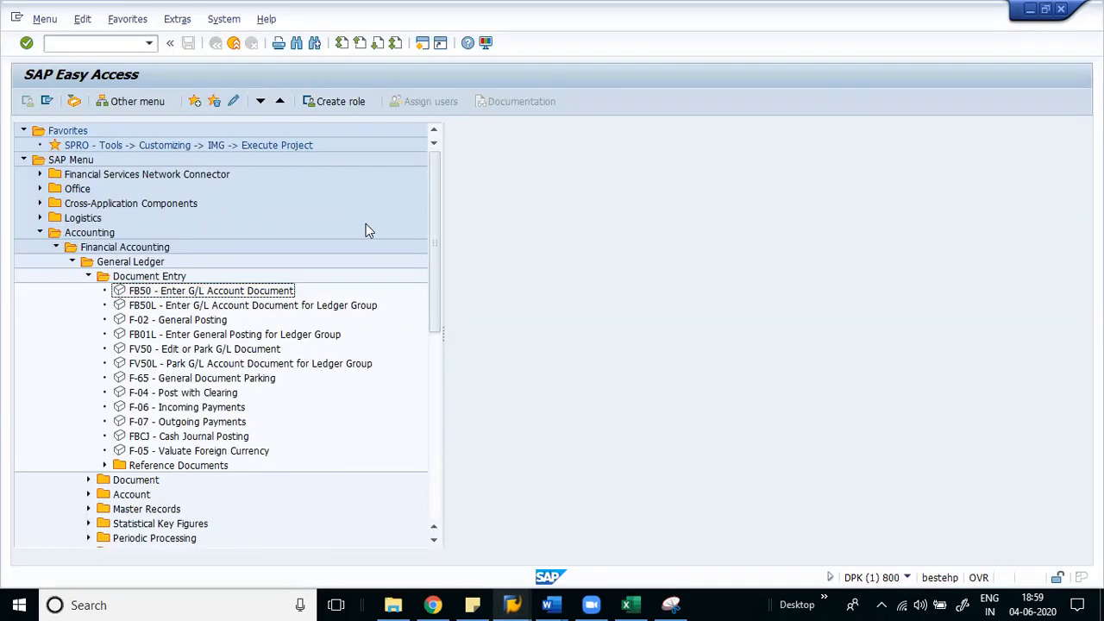
click(424, 47)
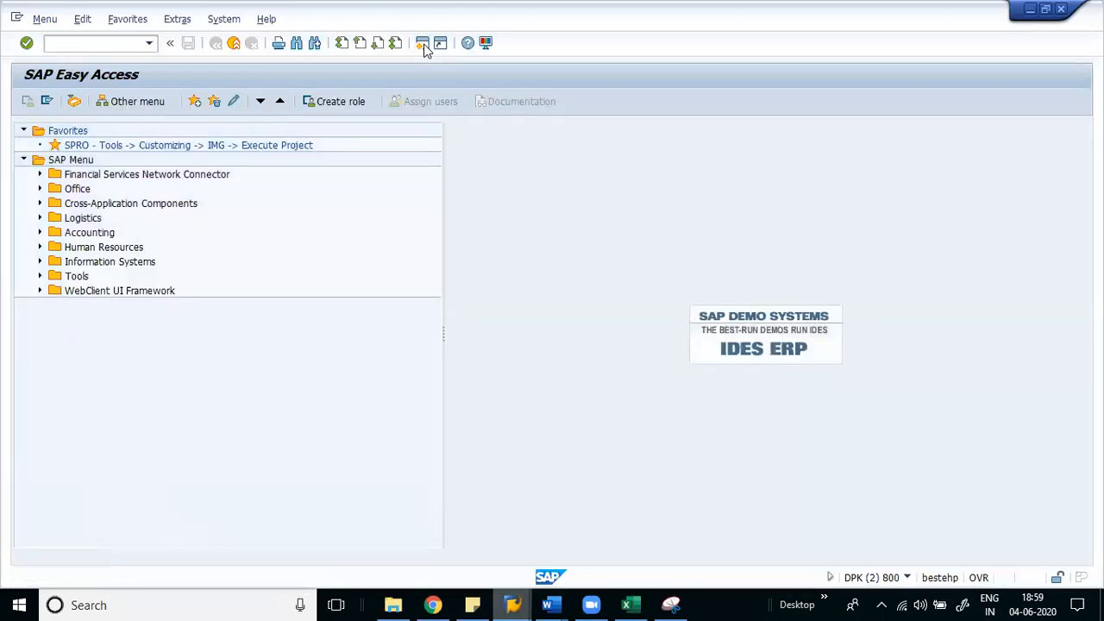
click(423, 48)
click(423, 47)
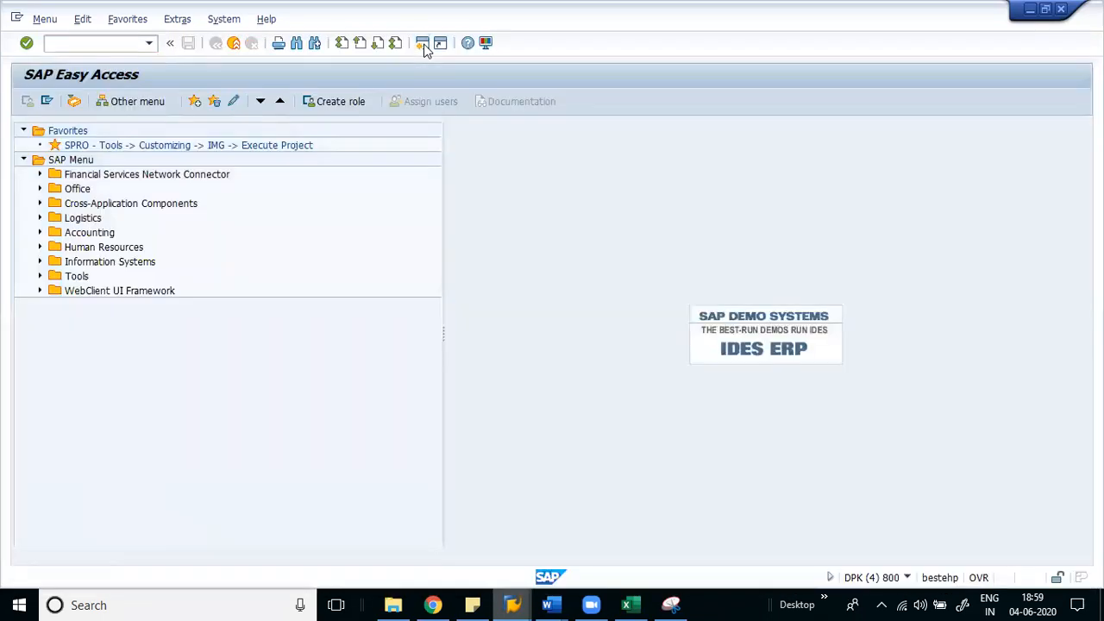
click(424, 47)
click(424, 48)
click(424, 47)
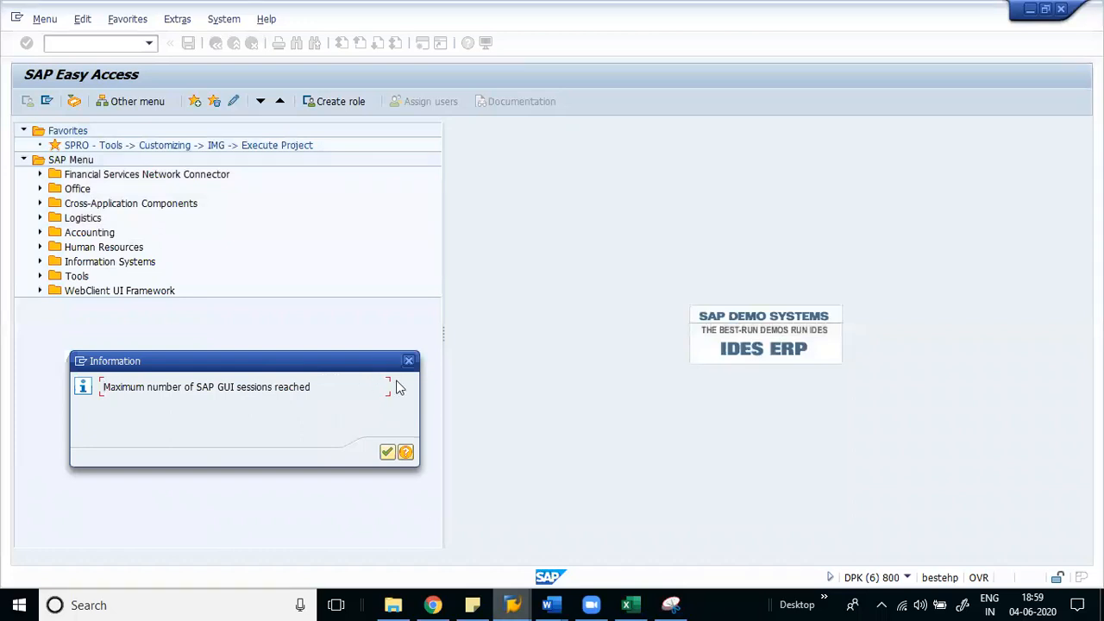
click(409, 362)
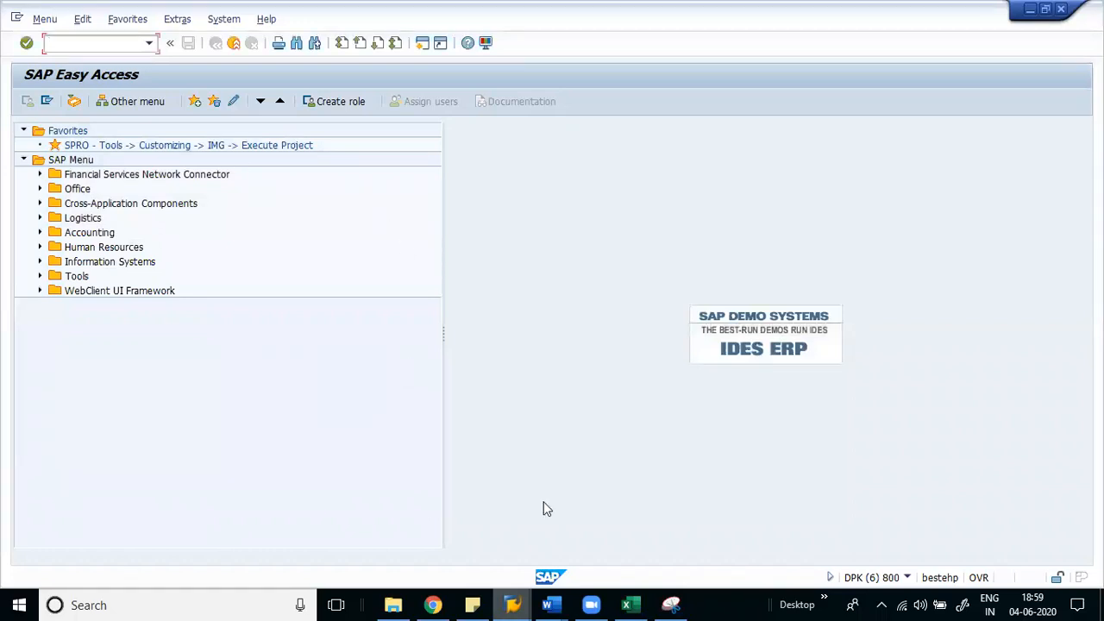
mouse_move(513, 603)
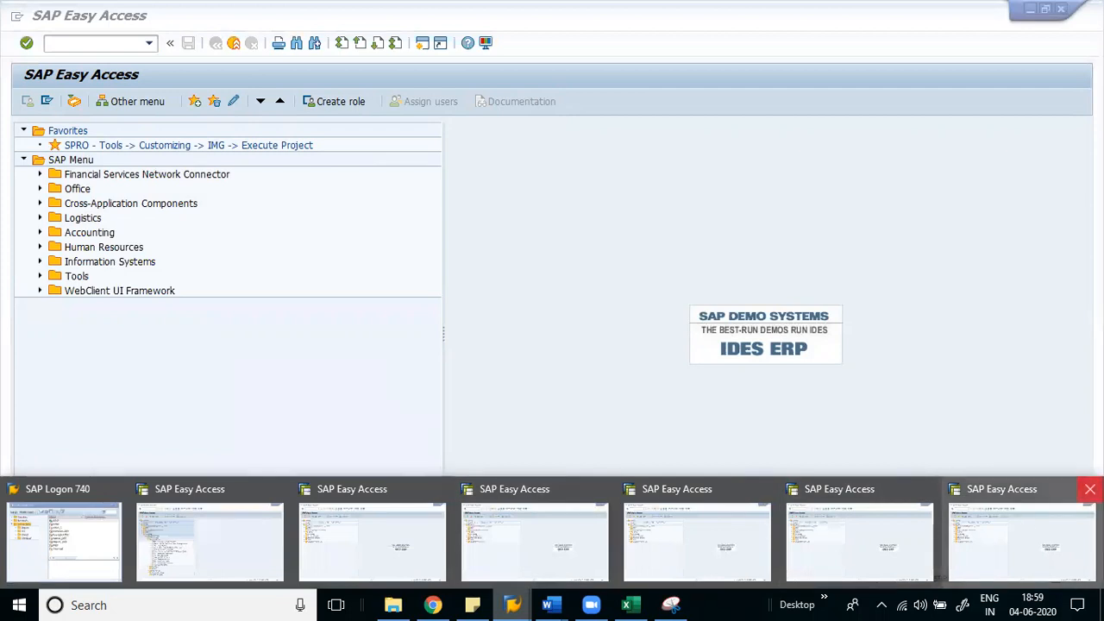
click(1086, 489)
click(1003, 485)
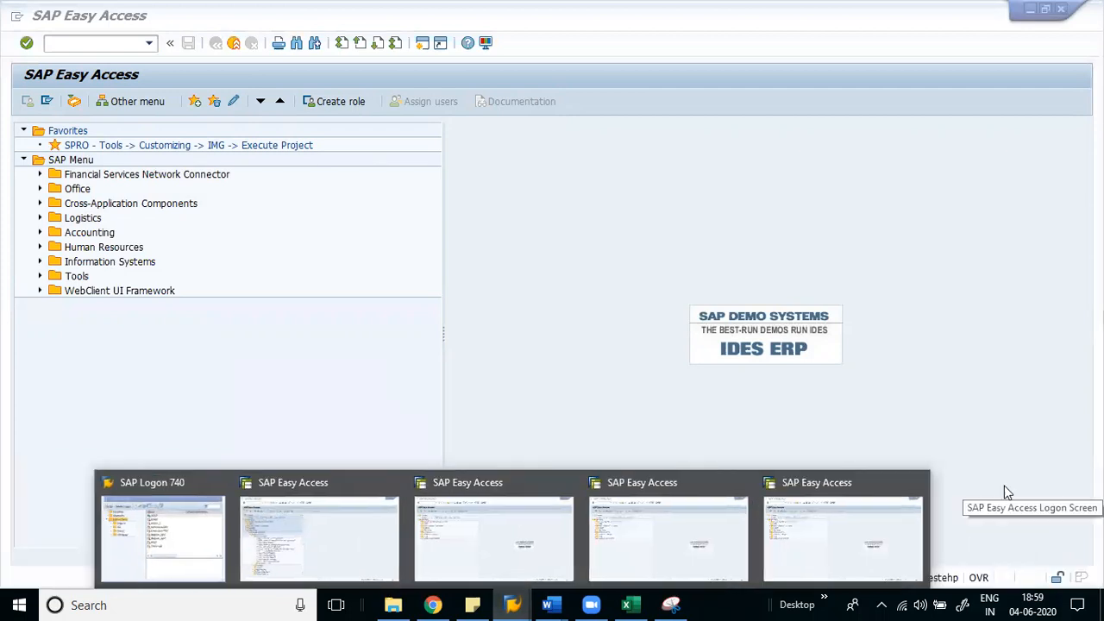
click(917, 486)
click(830, 484)
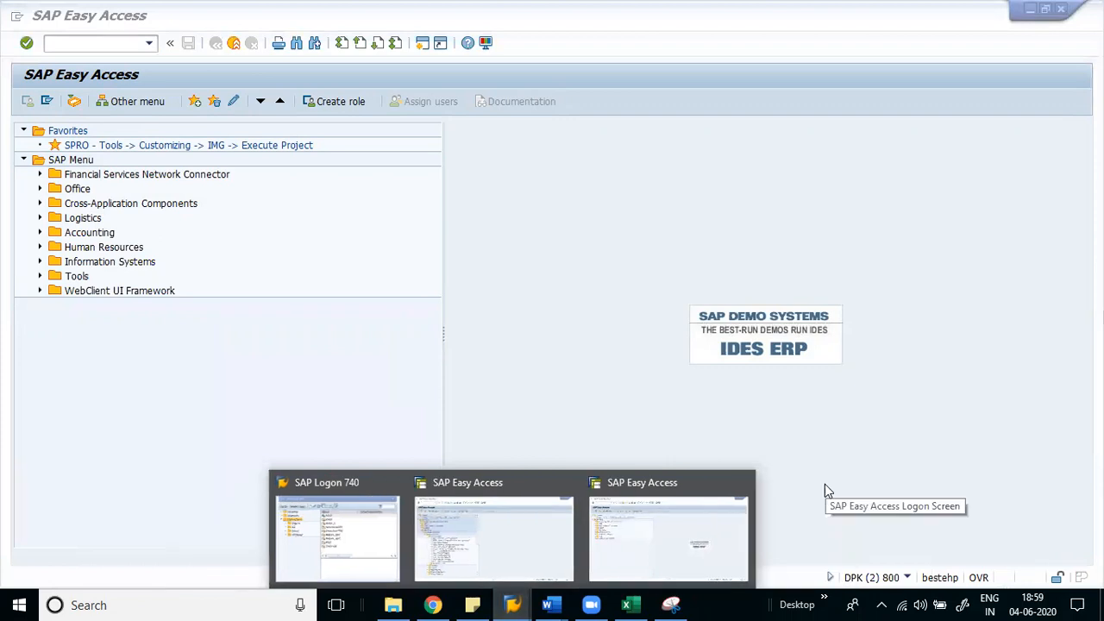
click(743, 485)
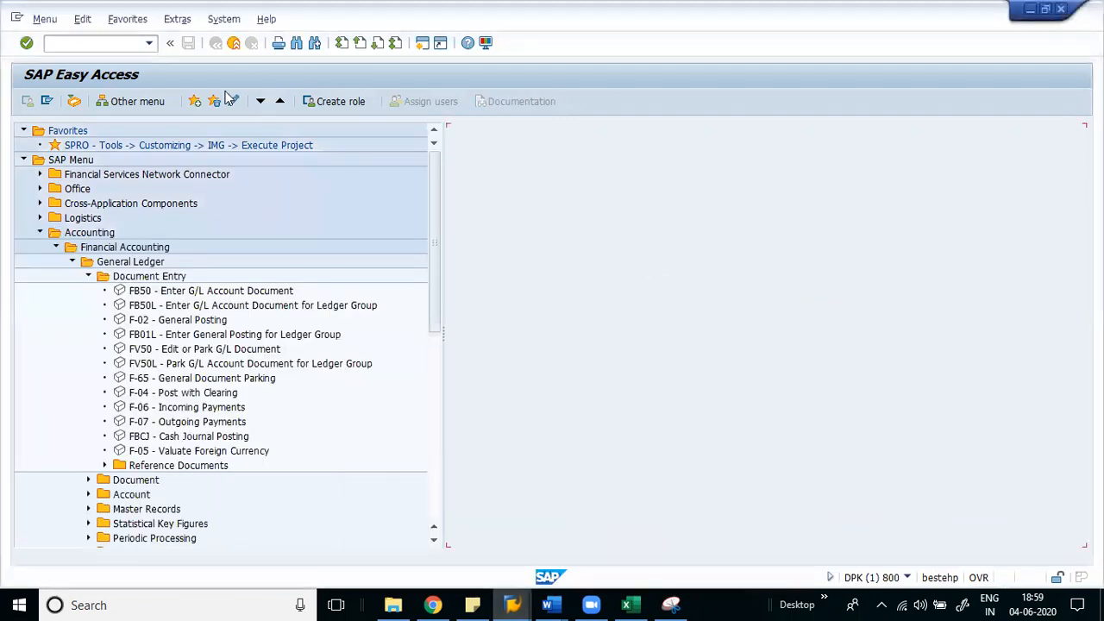
- Run transaction FS00 from the command field, twice
click(112, 42)
text(fs00)
key(Return)
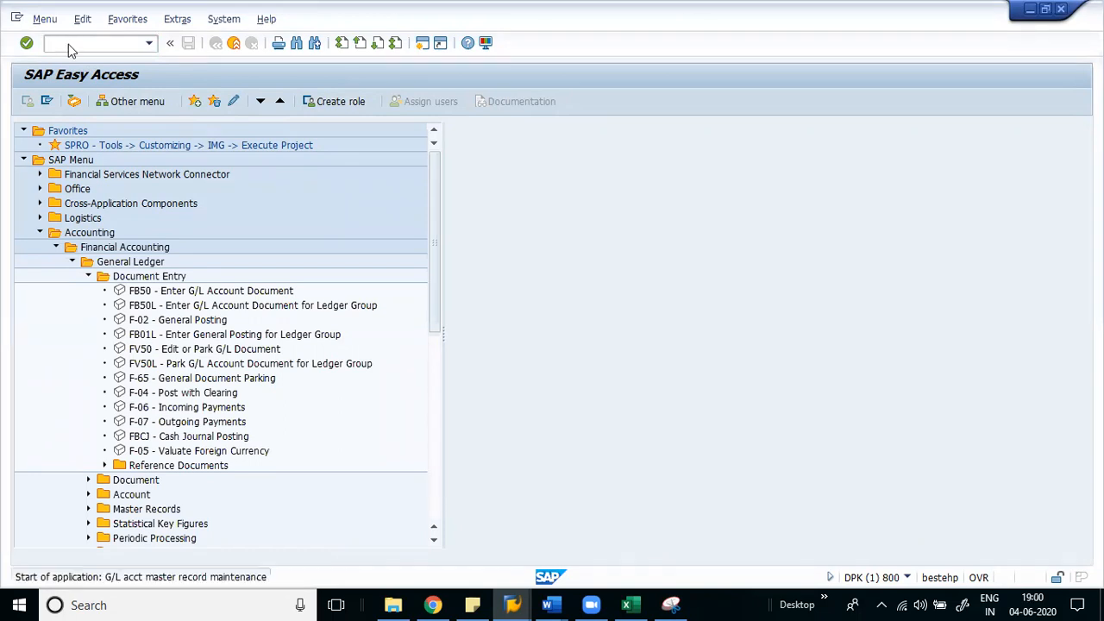
click(91, 43)
text(fs00)
key(Return)
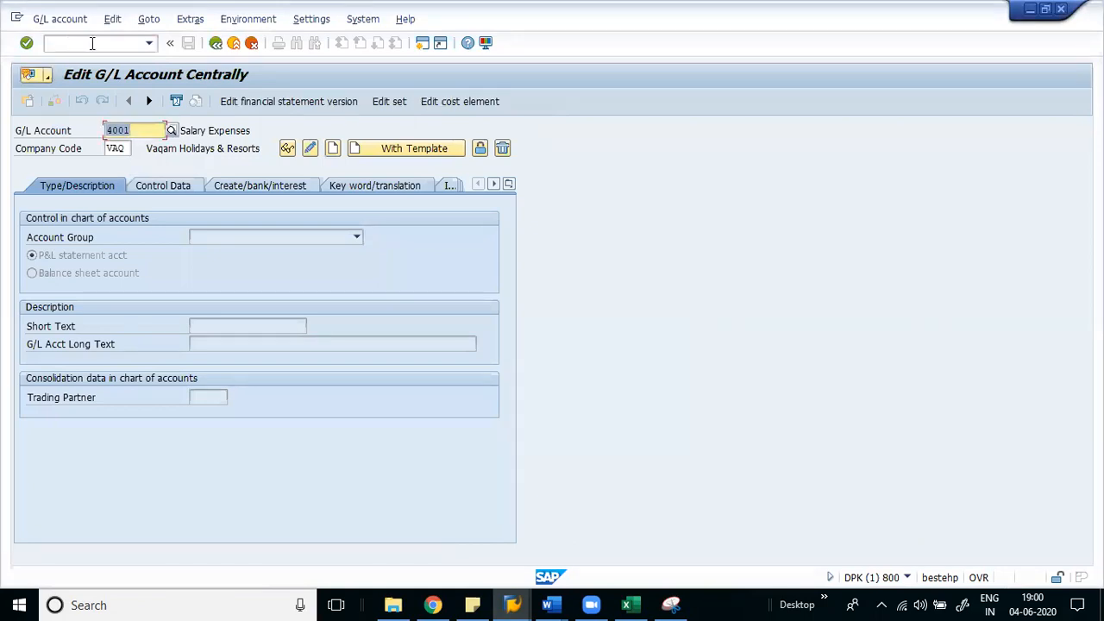
- From the Edit G/L Account Centrally window, open FB50 in a new session with /ofb50
click(92, 43)
text(/n)
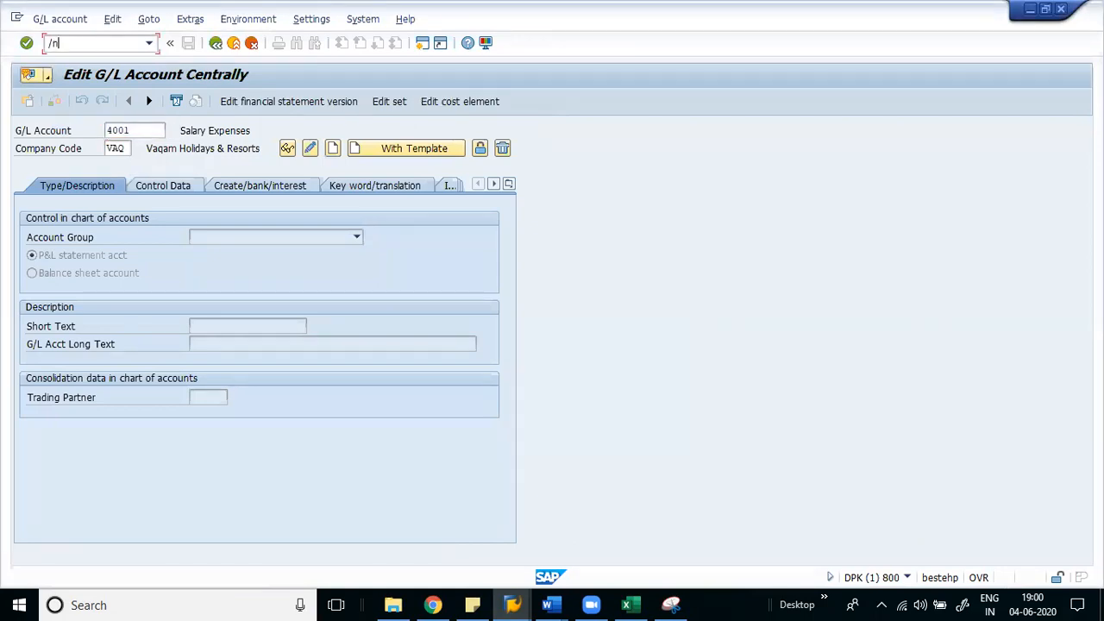
key(BackSpace)
text(o)
key(BackSpace)
key(BackSpace)
mouse_move(513, 605)
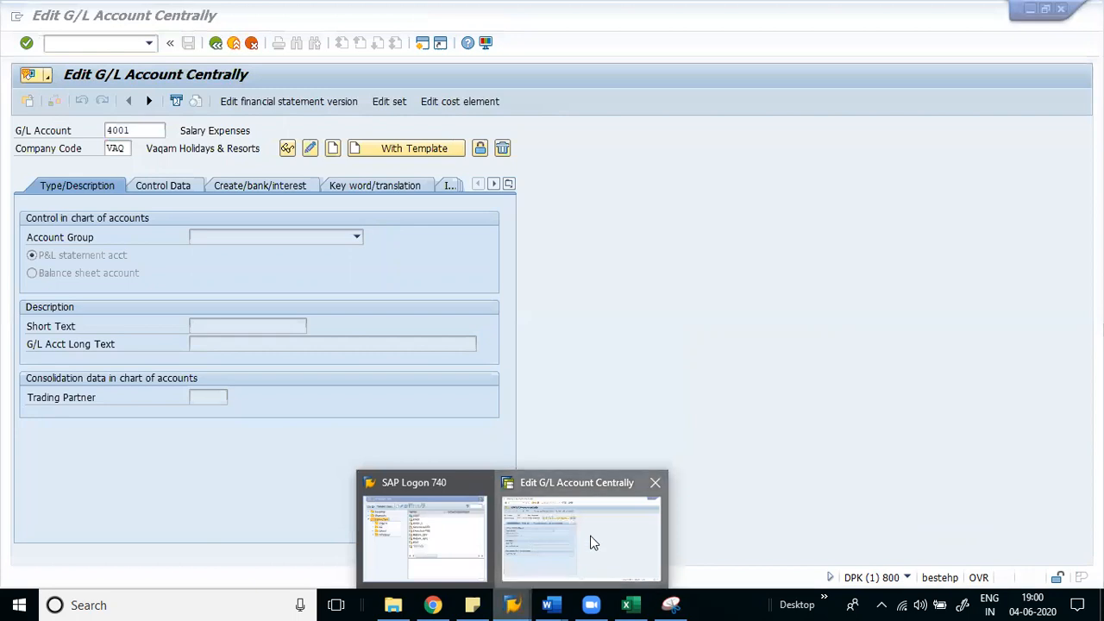
click(594, 541)
text(/)
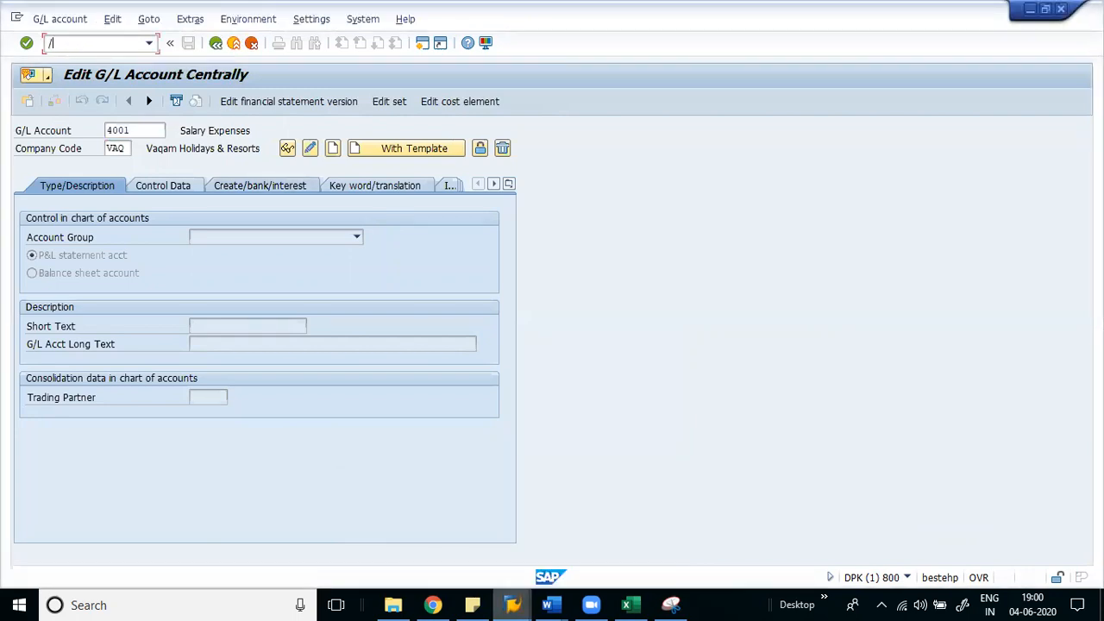
text(ofb50)
key(Return)
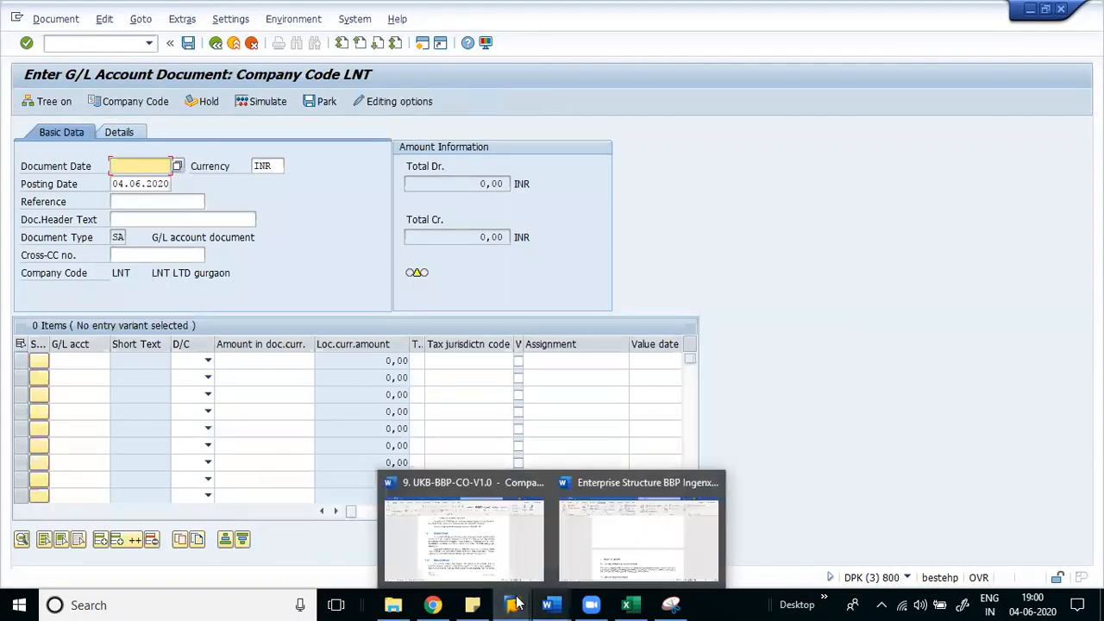
- Run /nfb50 in the Edit G/L Account Centrally window and close the extra document session
mouse_move(512, 604)
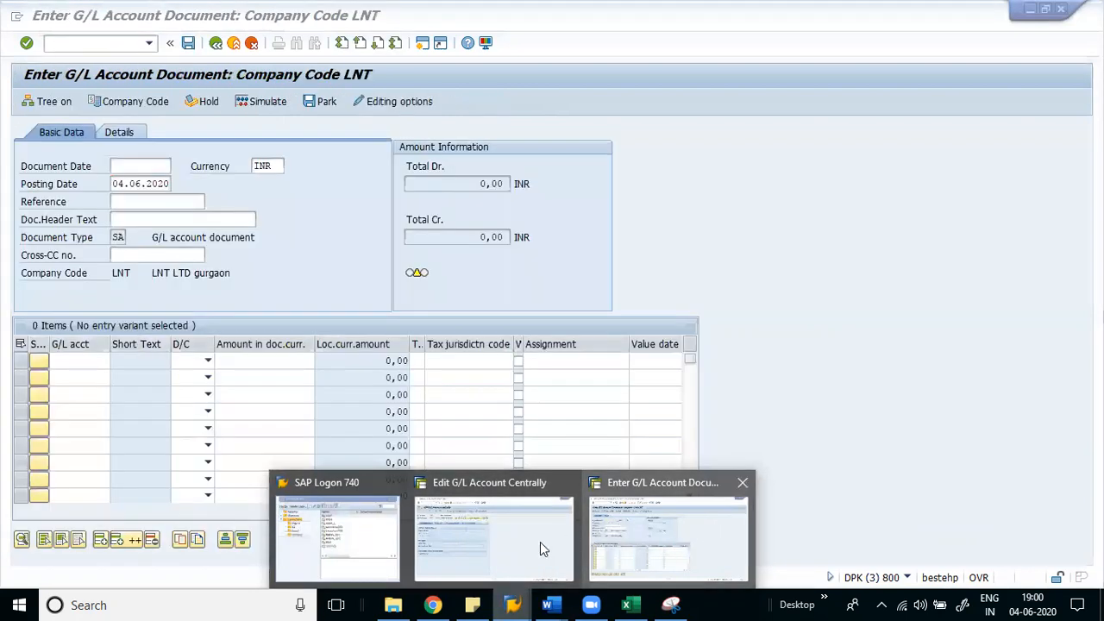
click(526, 542)
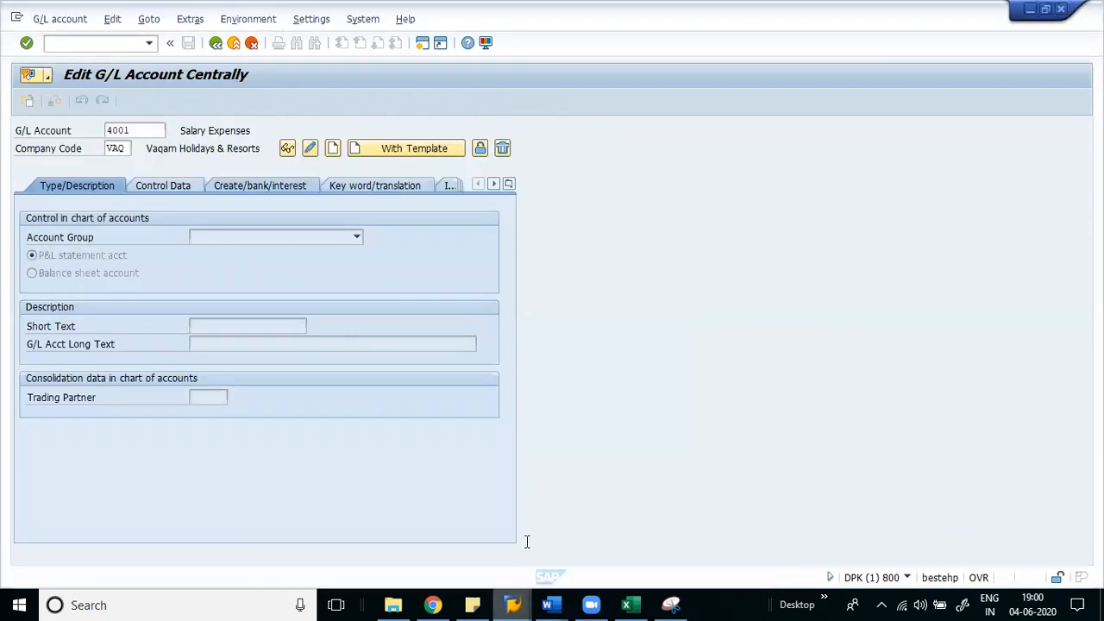
click(85, 42)
text(/nfb50)
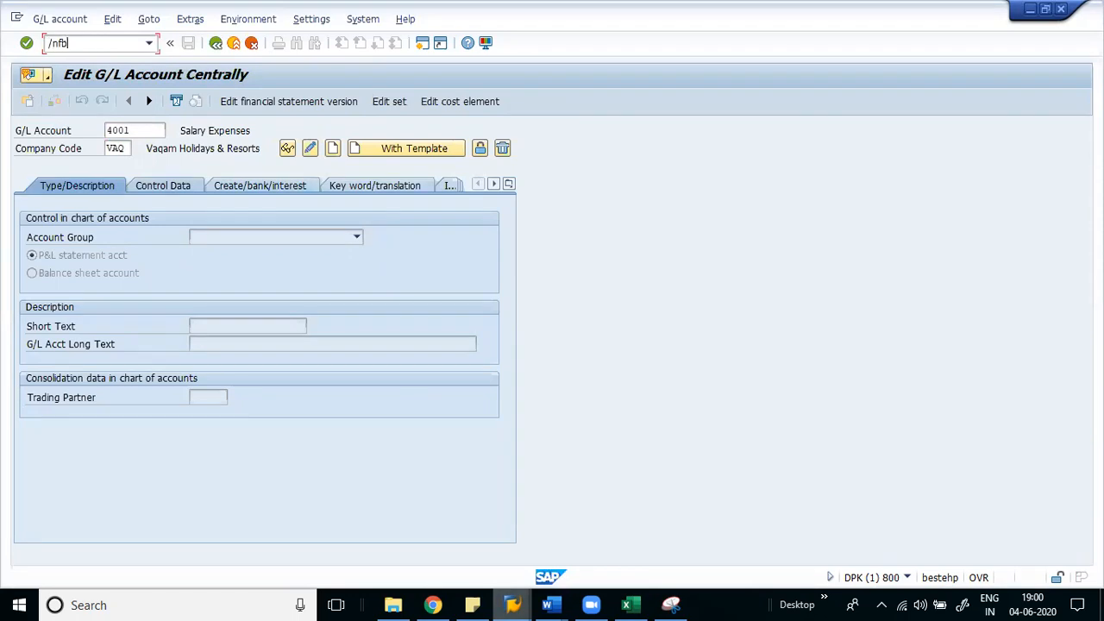
key(Return)
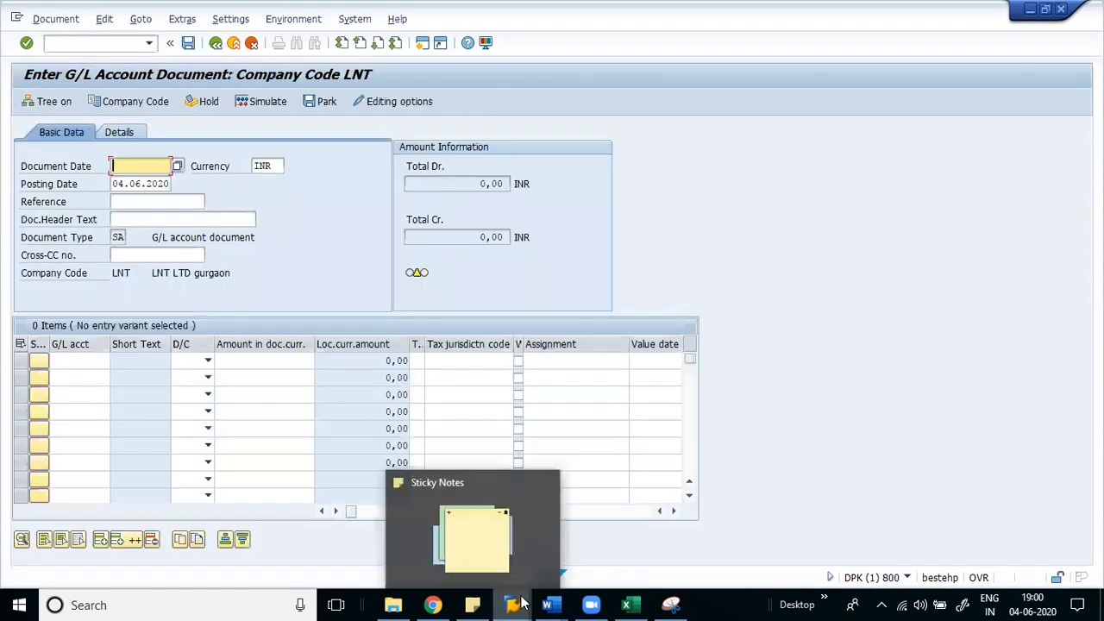
mouse_move(518, 604)
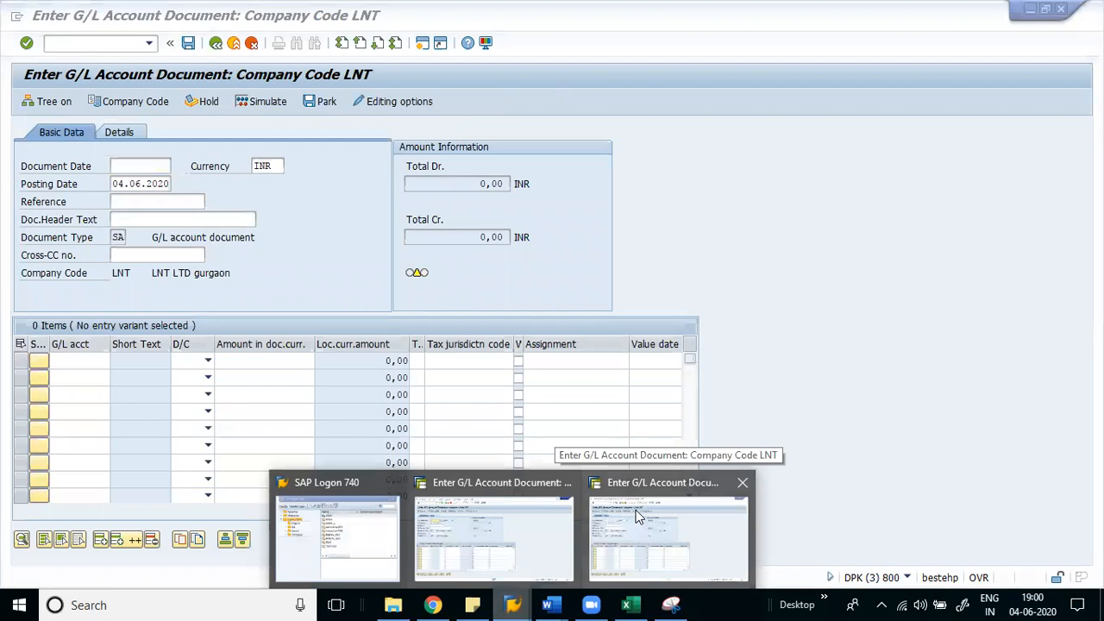
click(743, 484)
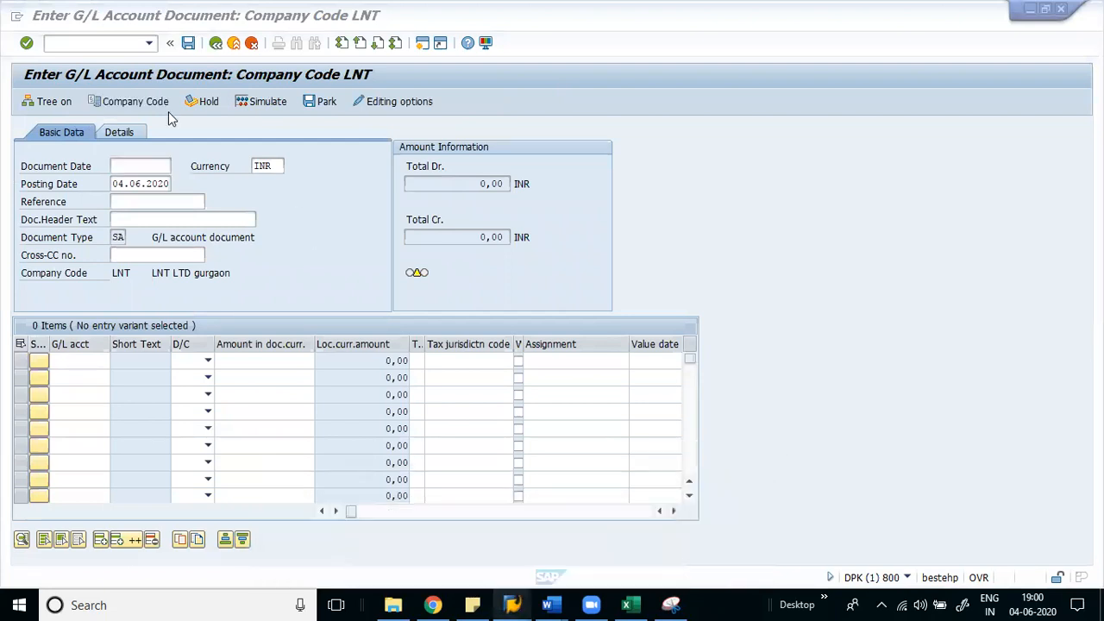
- Exit the unsaved G/L document entry, confirming the warning to reach SAP Easy Access
click(250, 45)
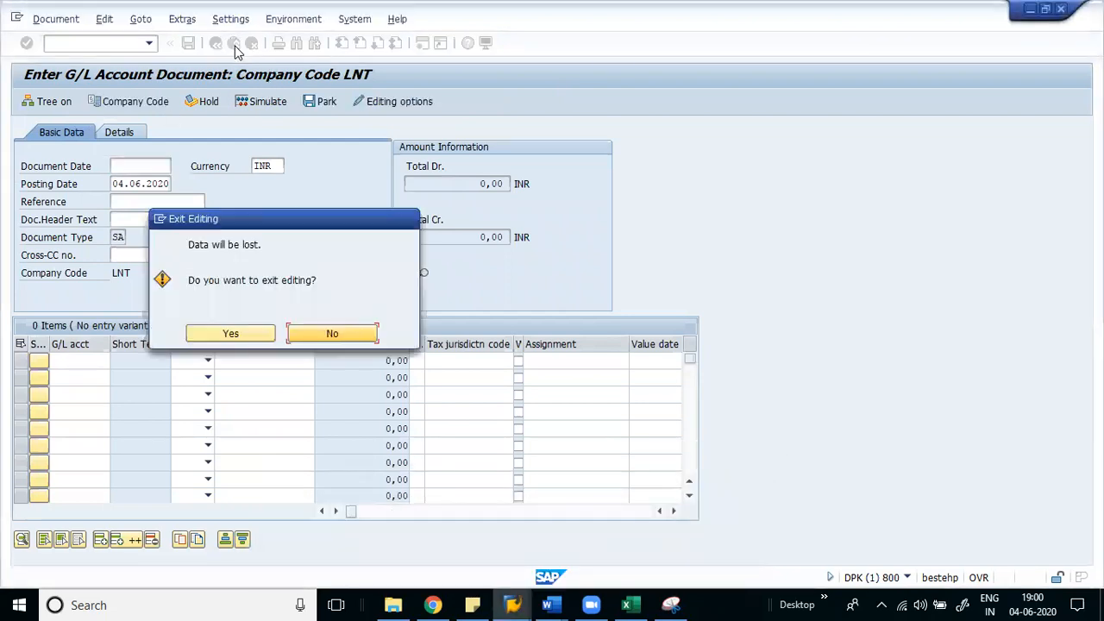
click(231, 333)
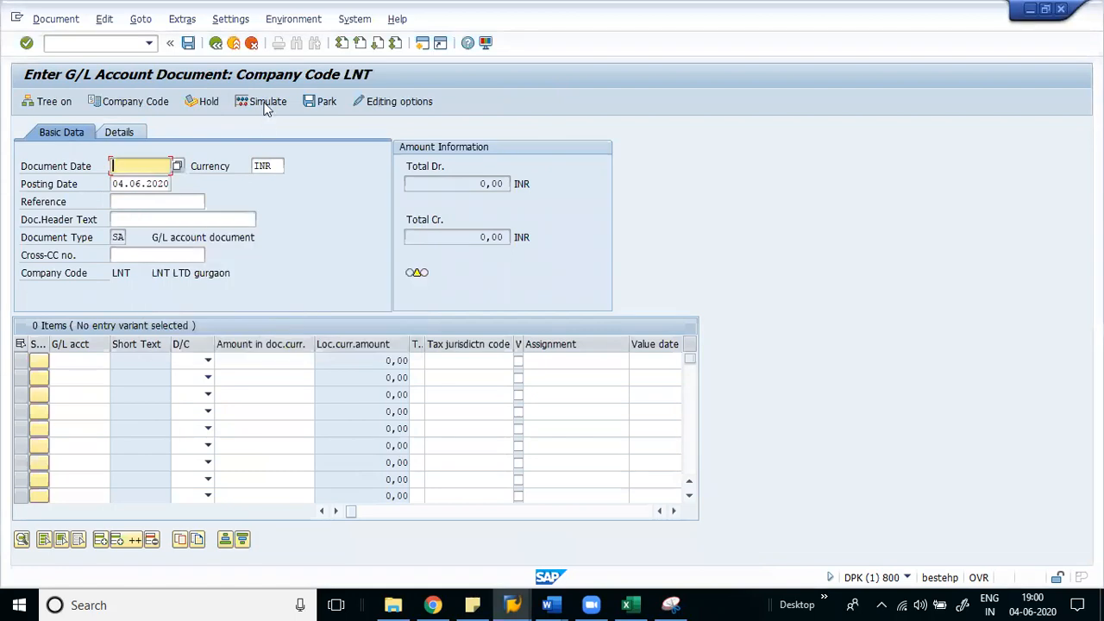
click(251, 43)
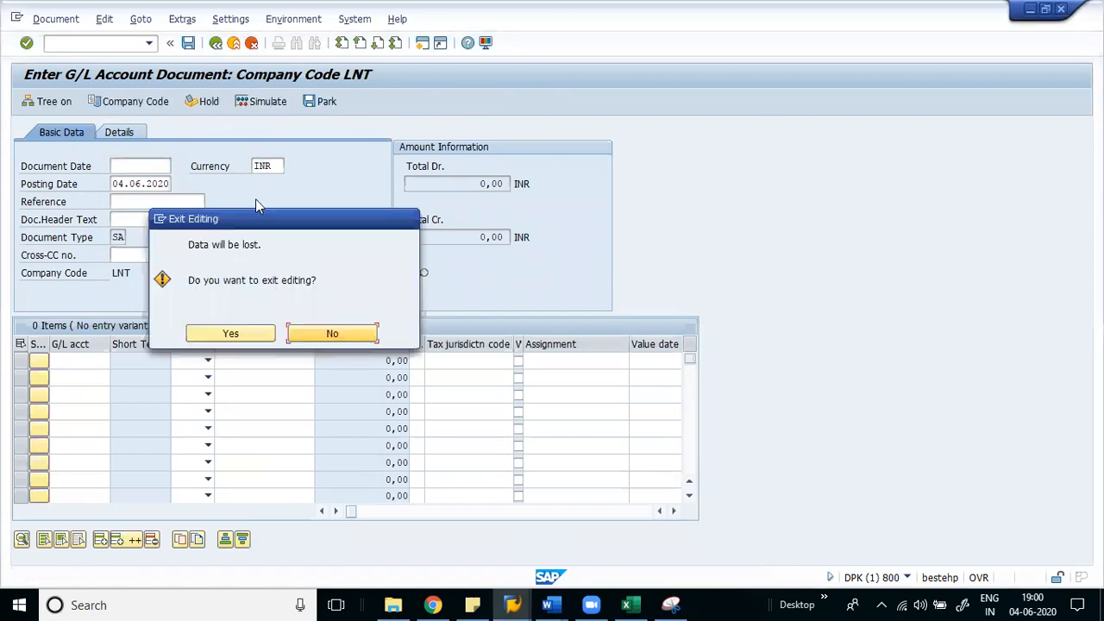
click(249, 336)
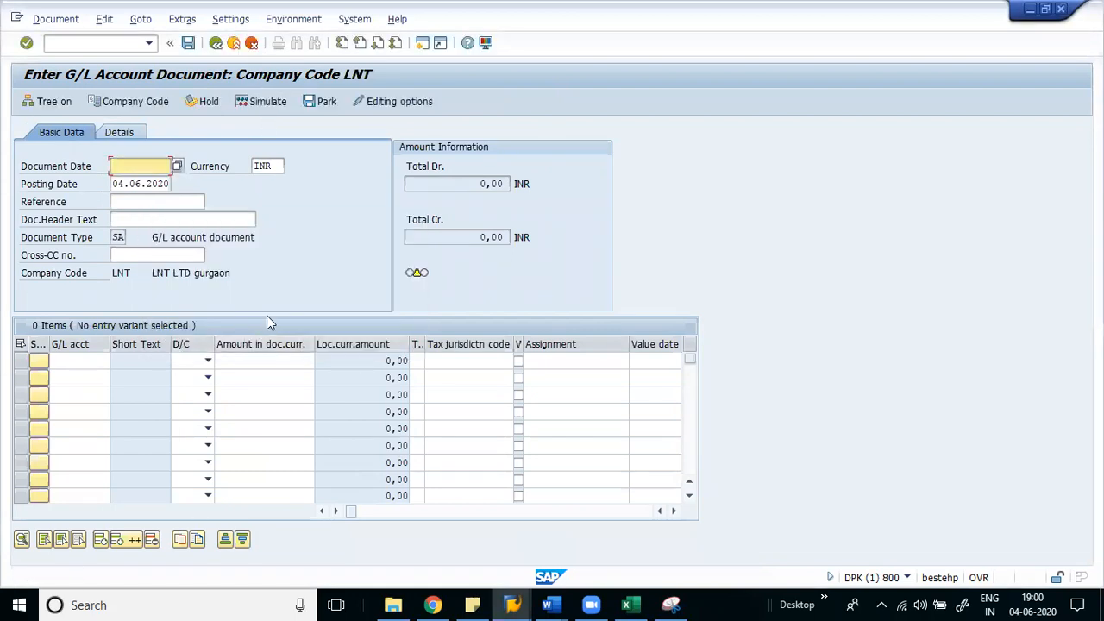
click(235, 43)
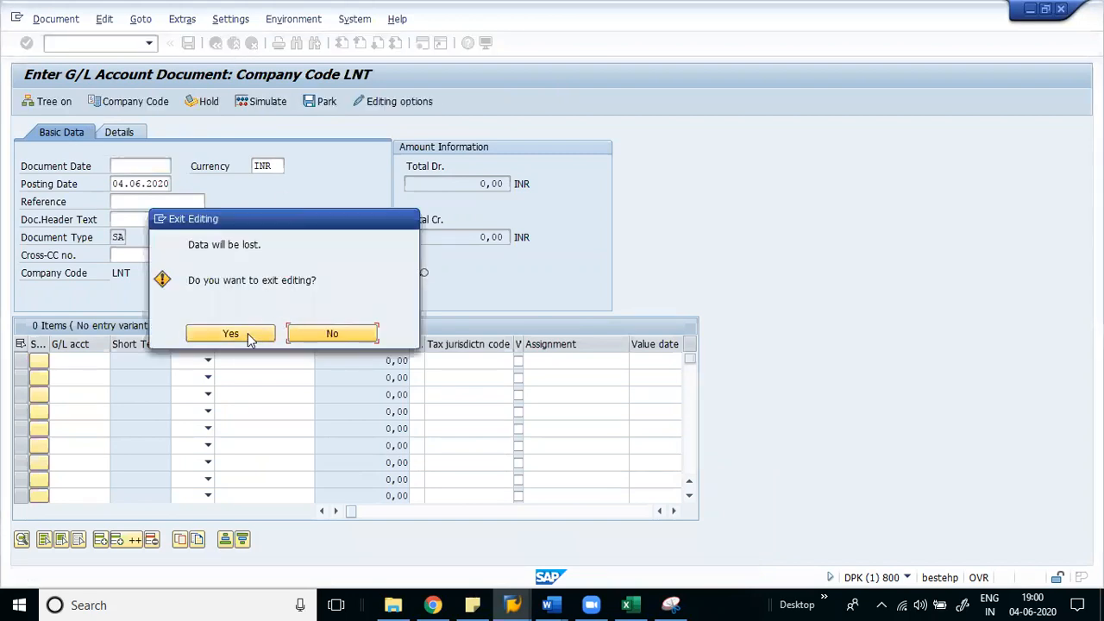
click(358, 334)
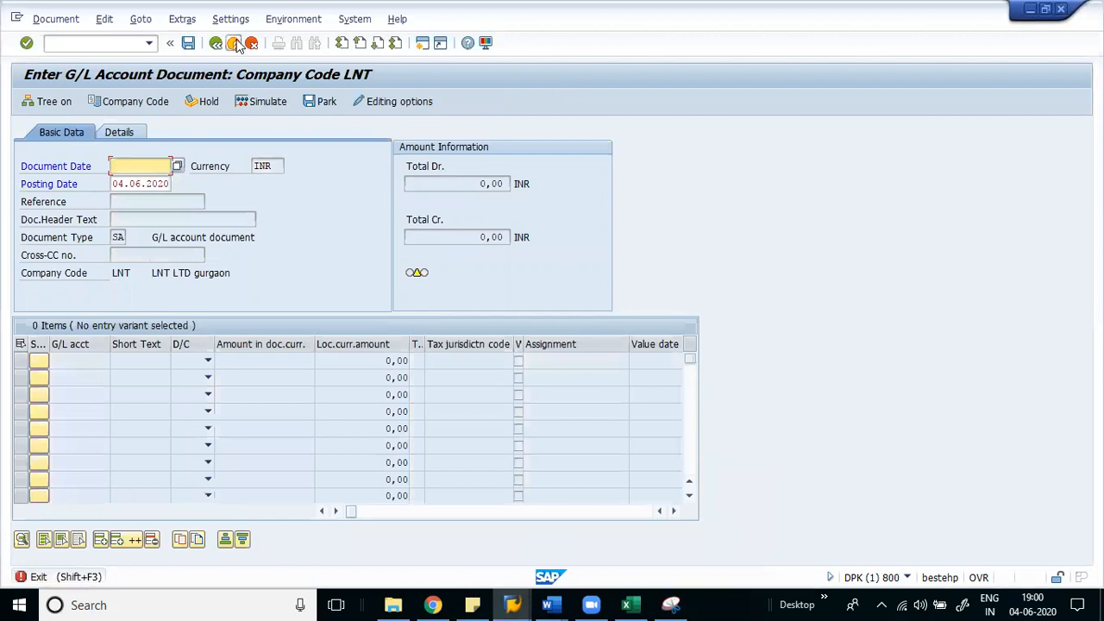
click(238, 43)
click(227, 333)
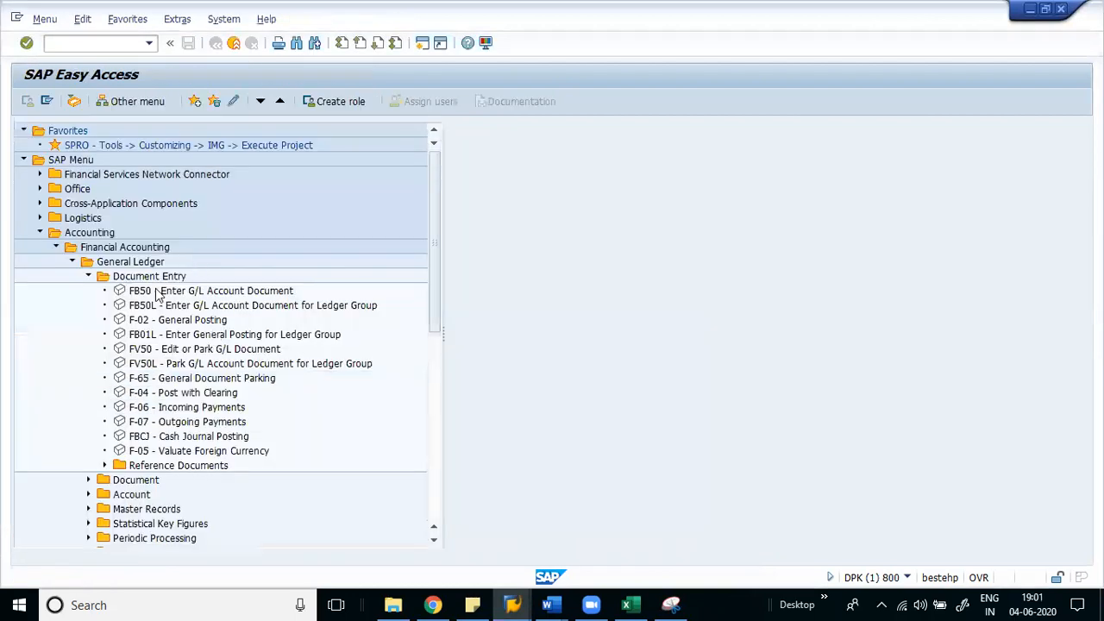
- Start FB50 and change the company code to VAQ
click(154, 297)
double_click(149, 293)
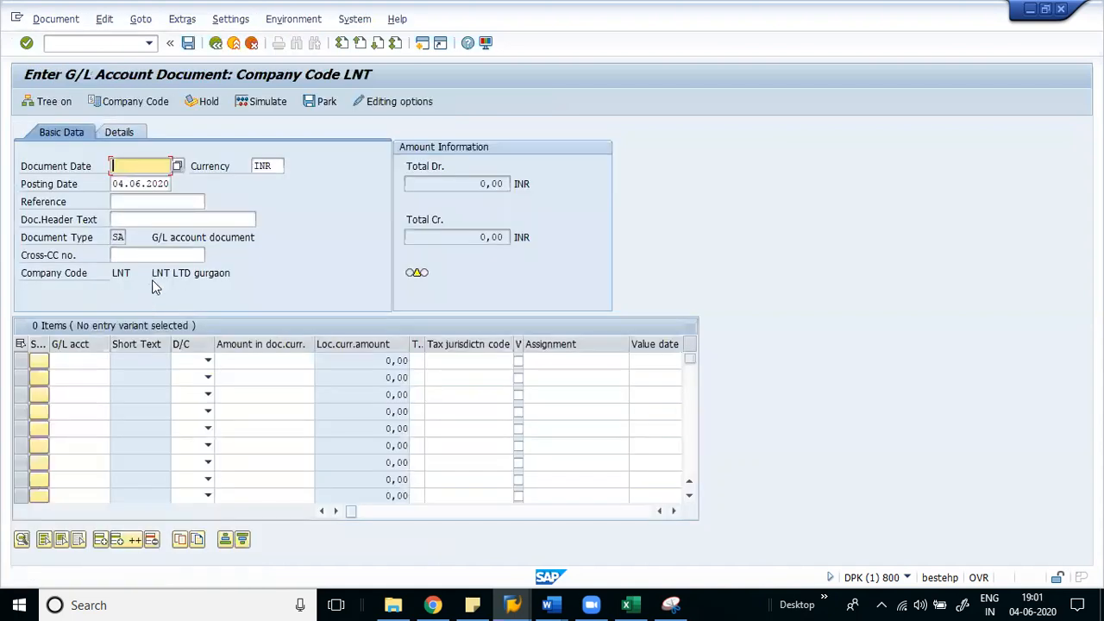
click(126, 273)
click(136, 102)
text(vaq)
key(Return)
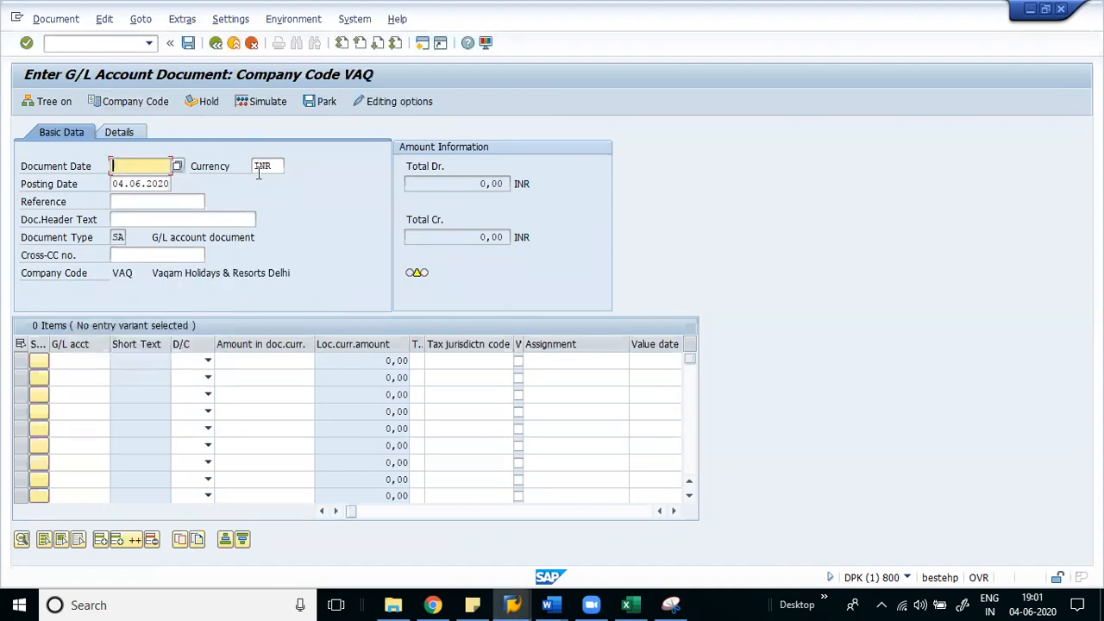
- Set both document date and posting date to 31052020
text(31052020)
key(Tab)
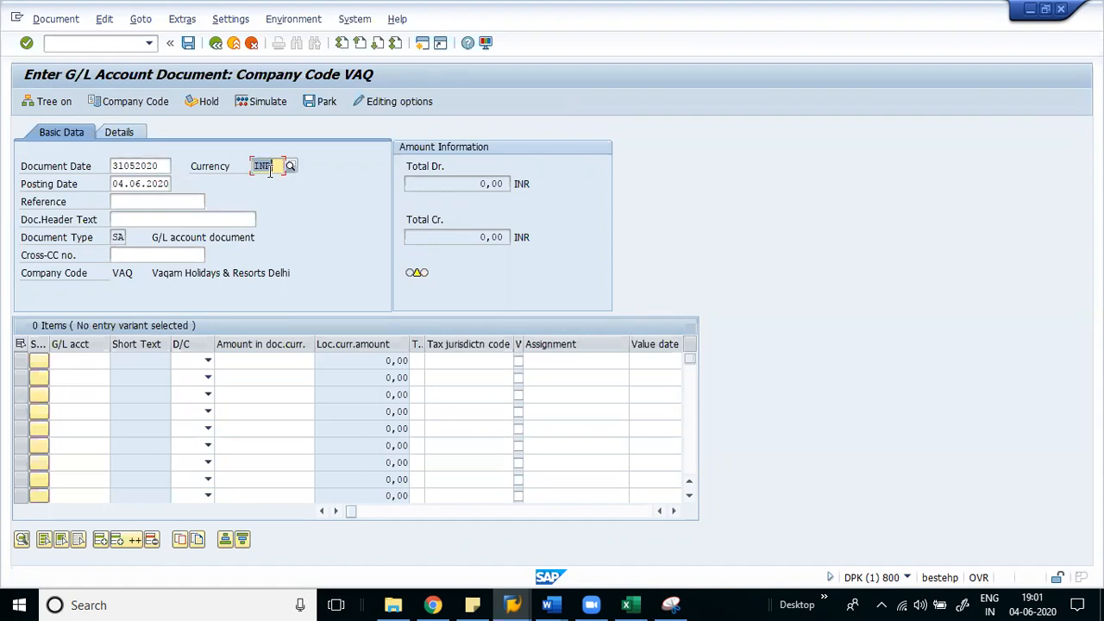
key(Tab)
key(shift+Tab)
key(Delete)
text(31052020)
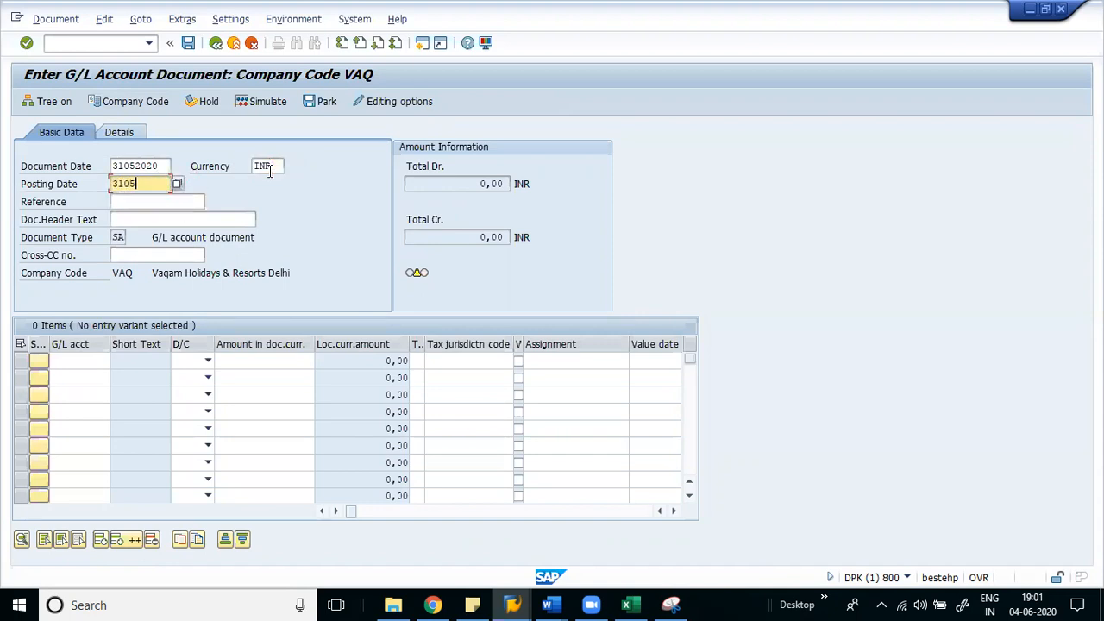
key(Tab)
key(Tab)
key(shift+Tab)
key(shift+Tab)
key(shift+Tab)
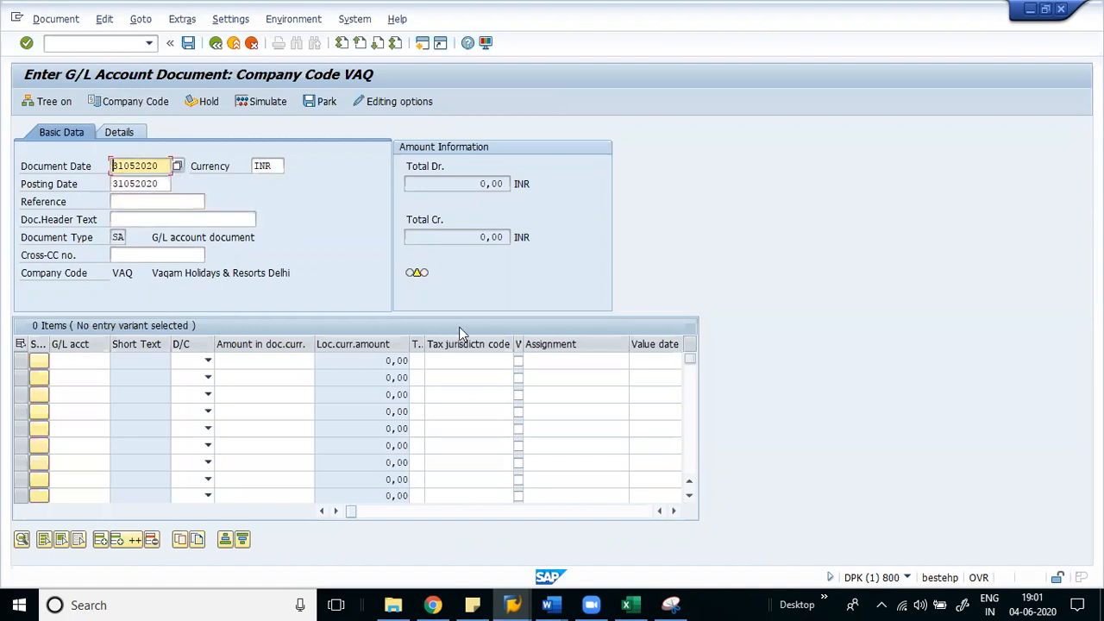
click(640, 602)
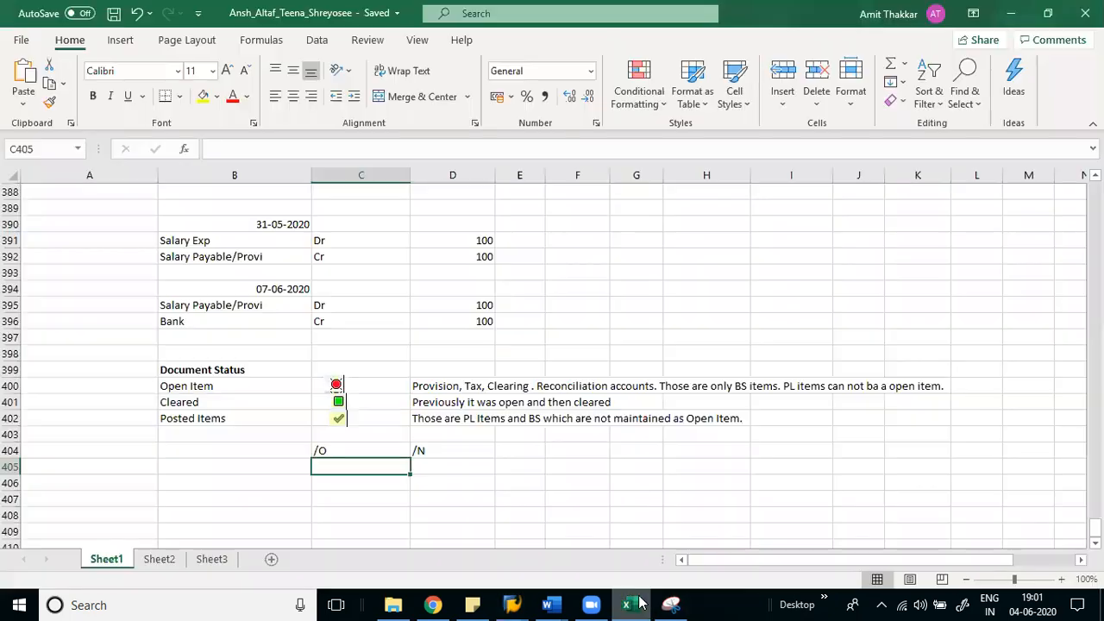
- Type 'Document date' in B406 and 'Posting Date' in B407
click(187, 483)
text(Document sa)
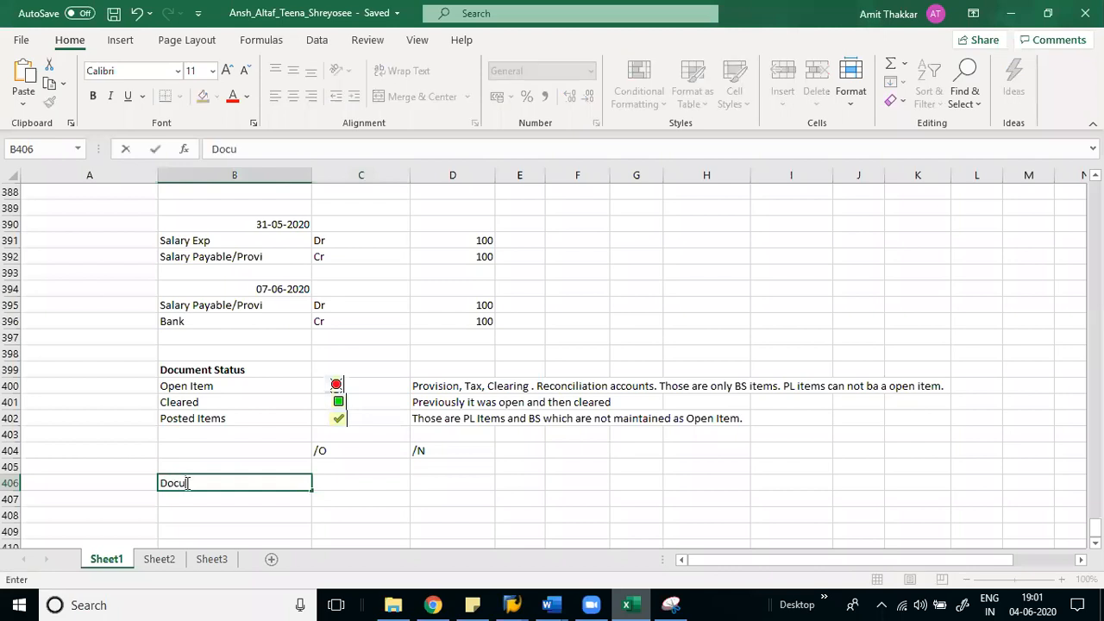
key(BackSpace)
key(BackSpace)
text(date)
key(Return)
text(P{osting)
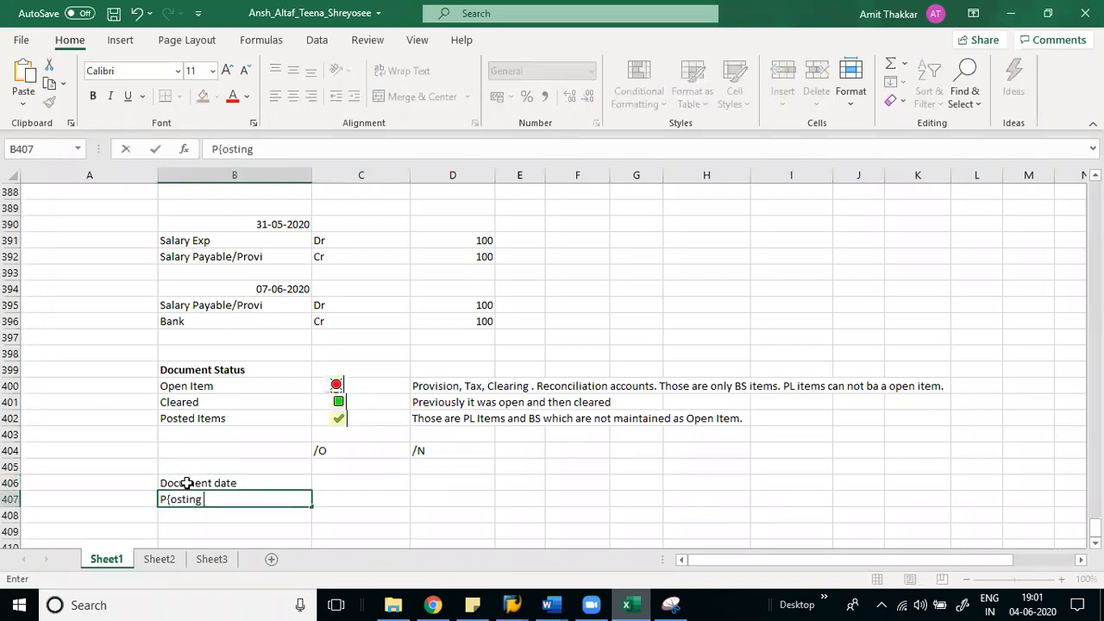
key(BackSpace)
key(BackSpace)
key(BackSpace)
key(BackSpace)
key(BackSpace)
key(BackSpace)
key(BackSpace)
key(BackSpace)
text(Posting Date)
key(Return)
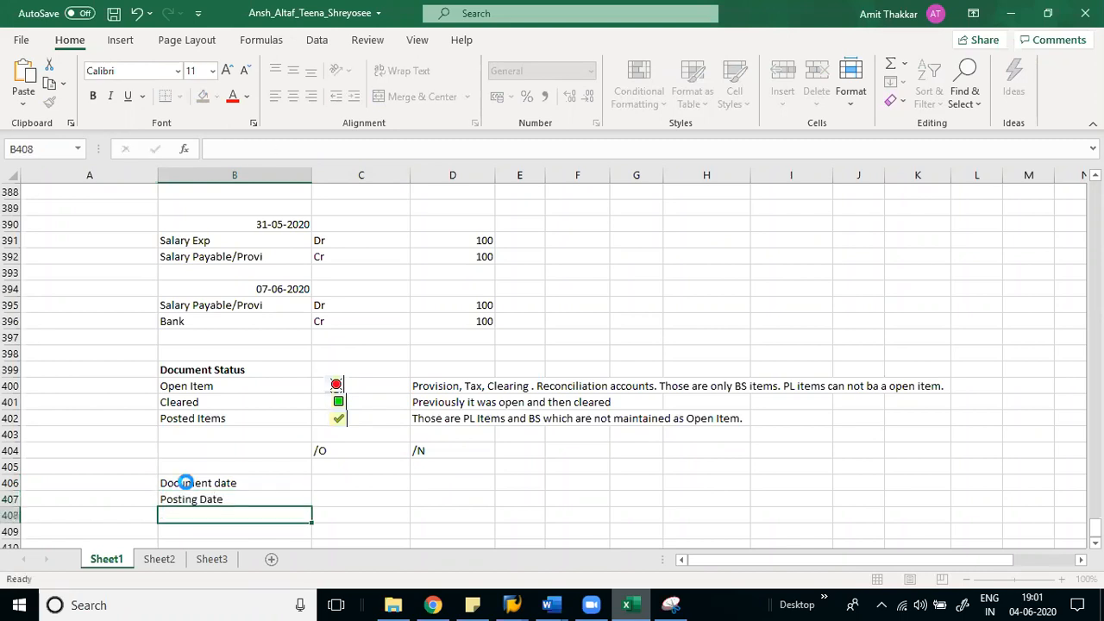
key(Up)
key(Up)
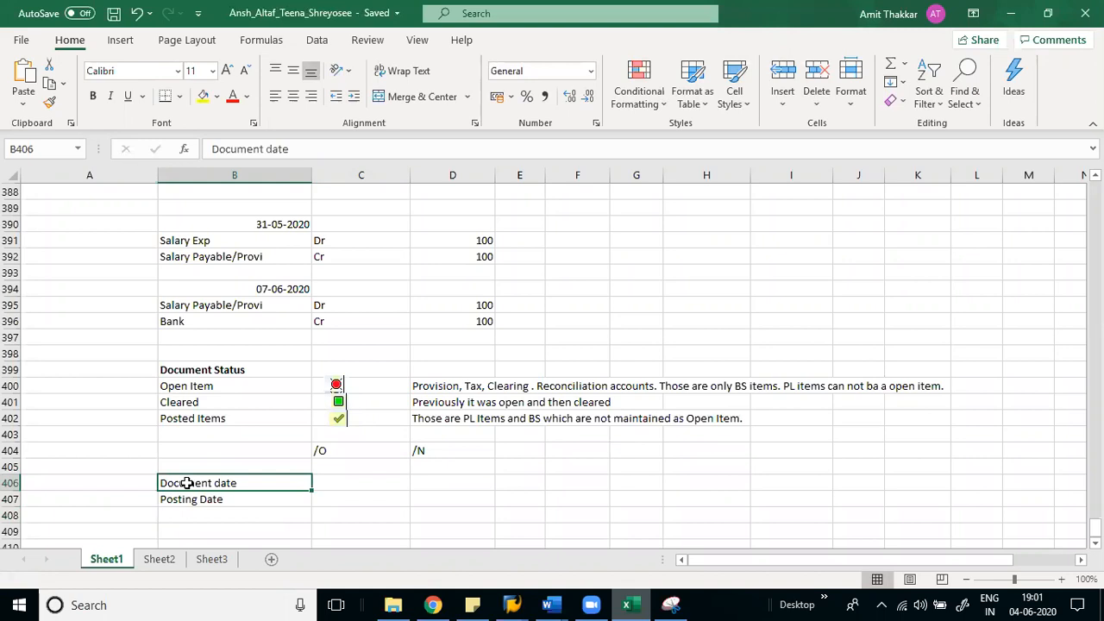
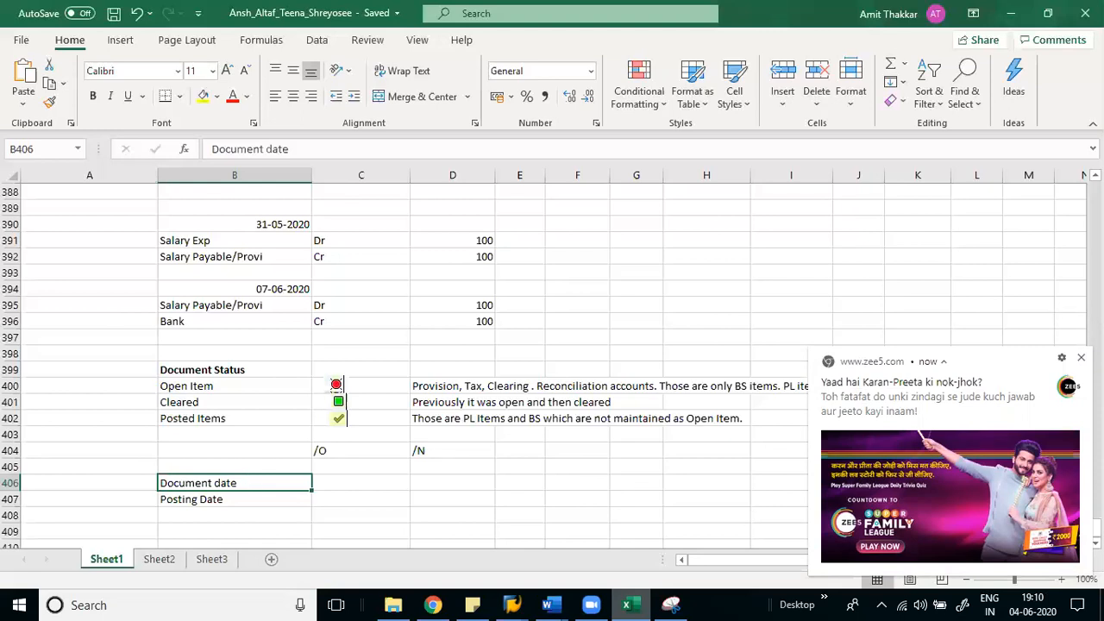
- Add 'Entry Date' in cell B408 below the Document date and Posting Date labels
click(213, 501)
drag(216, 486, 217, 499)
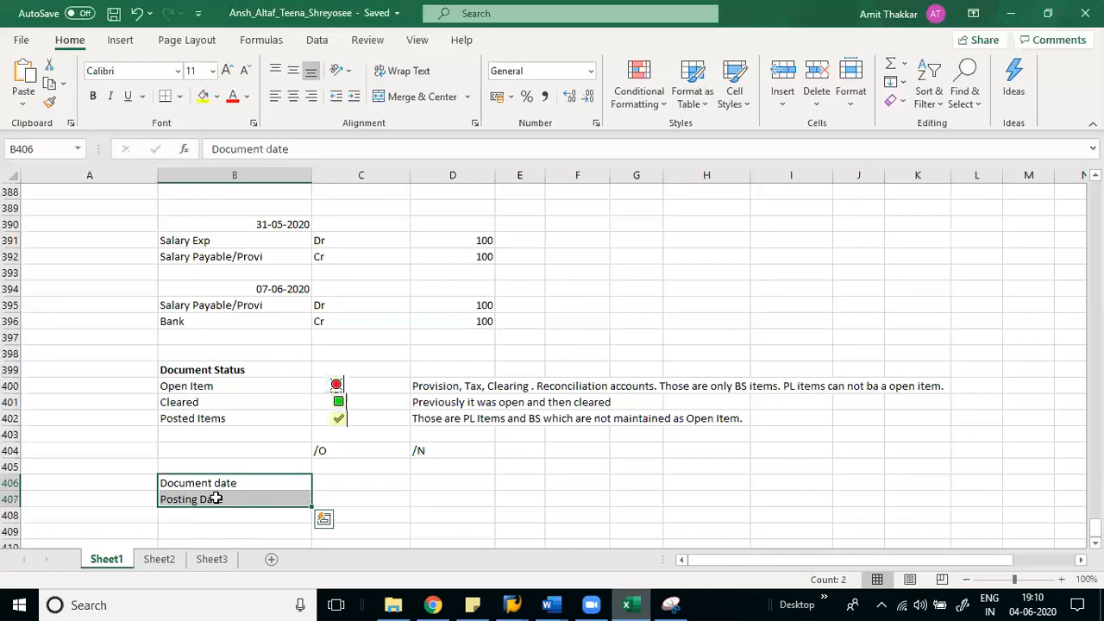
key(Down)
key(Down)
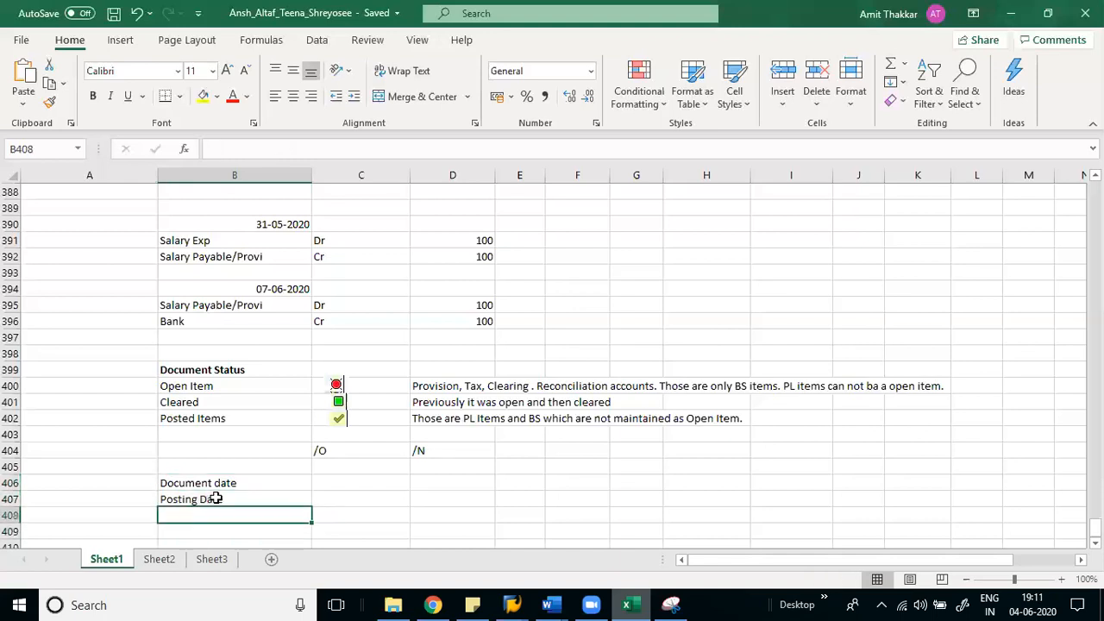
text(Entry a)
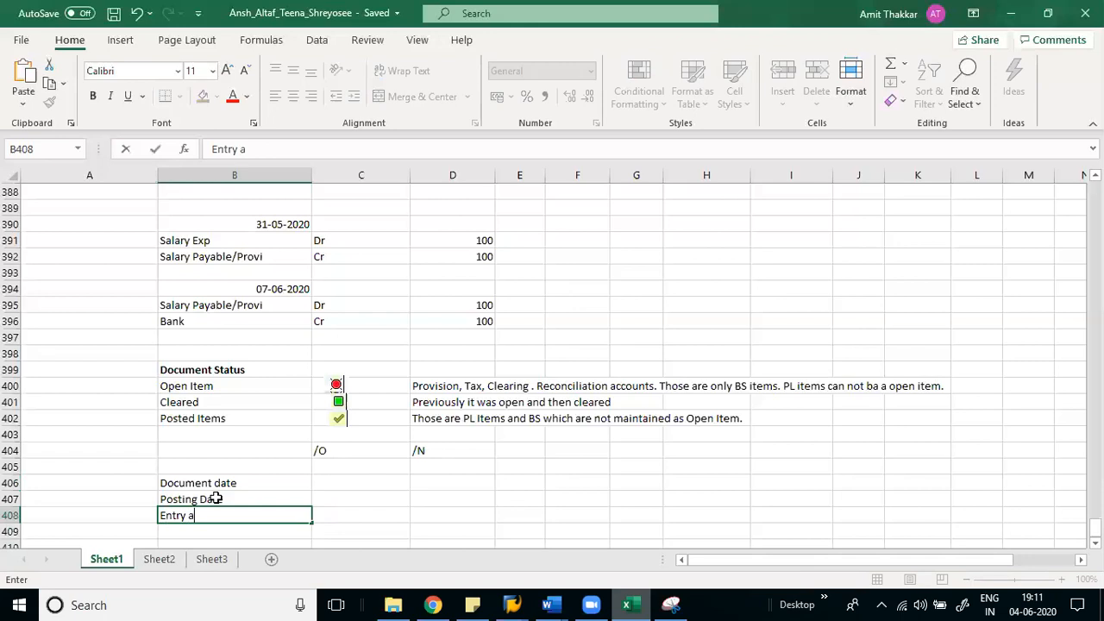
key(BackSpace)
text(Date)
key(Return)
key(Up)
key(Up)
key(Up)
key(Down)
key(Down)
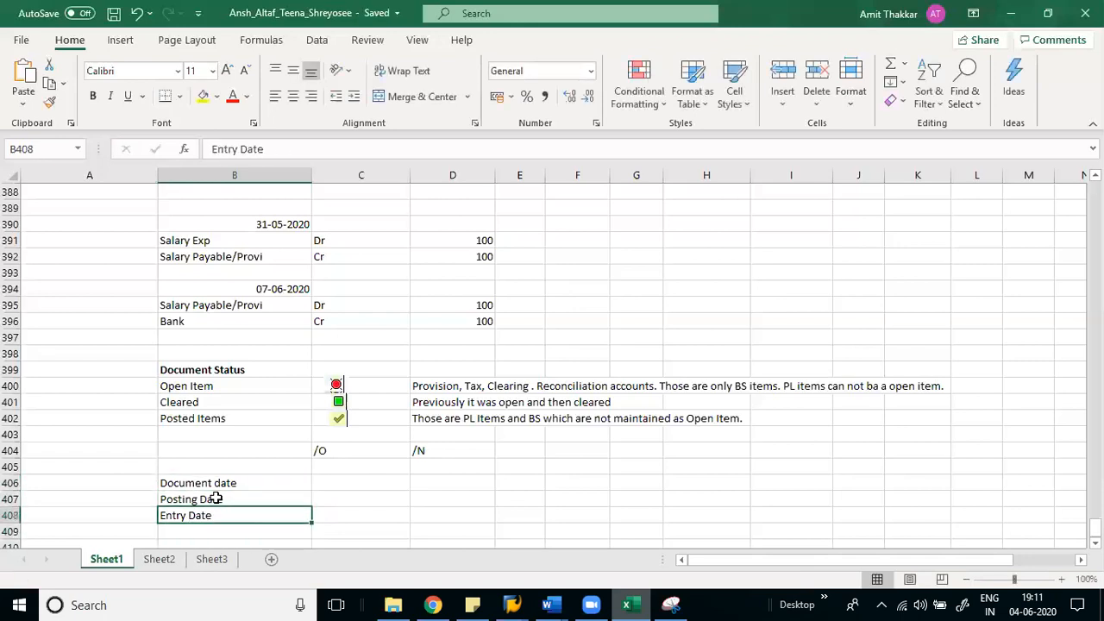
key(Up)
key(Up)
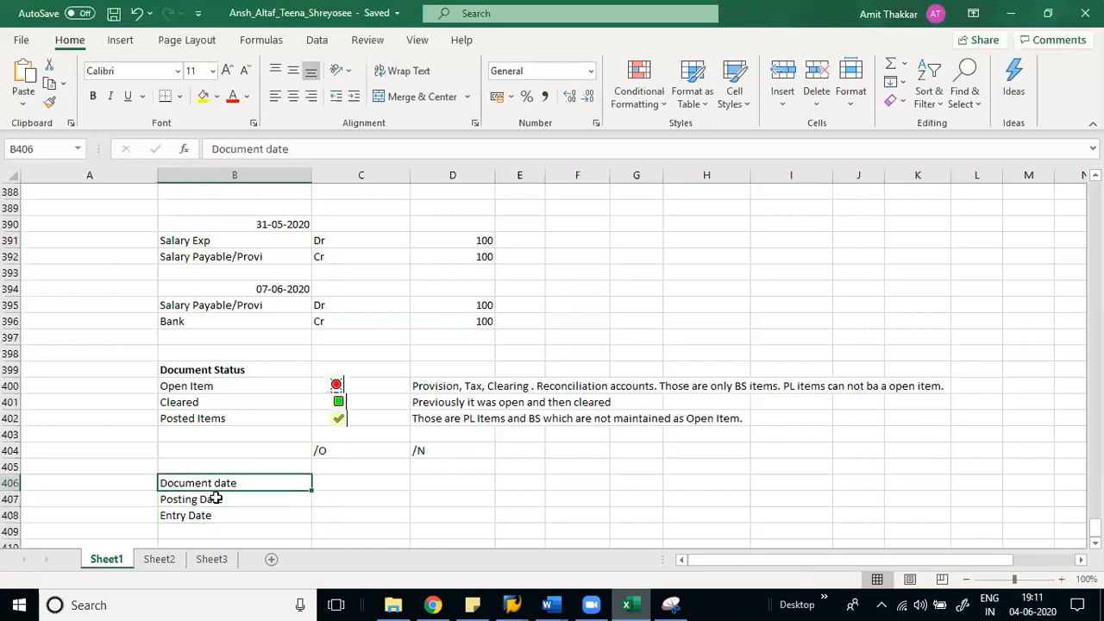
key(shift+Down)
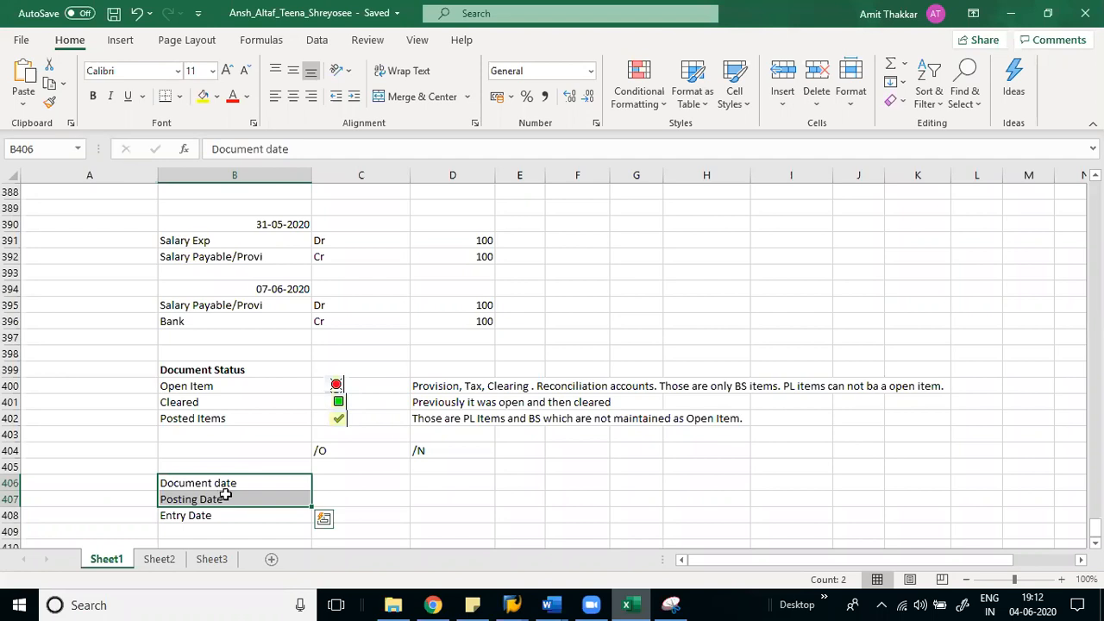
click(227, 485)
click(226, 500)
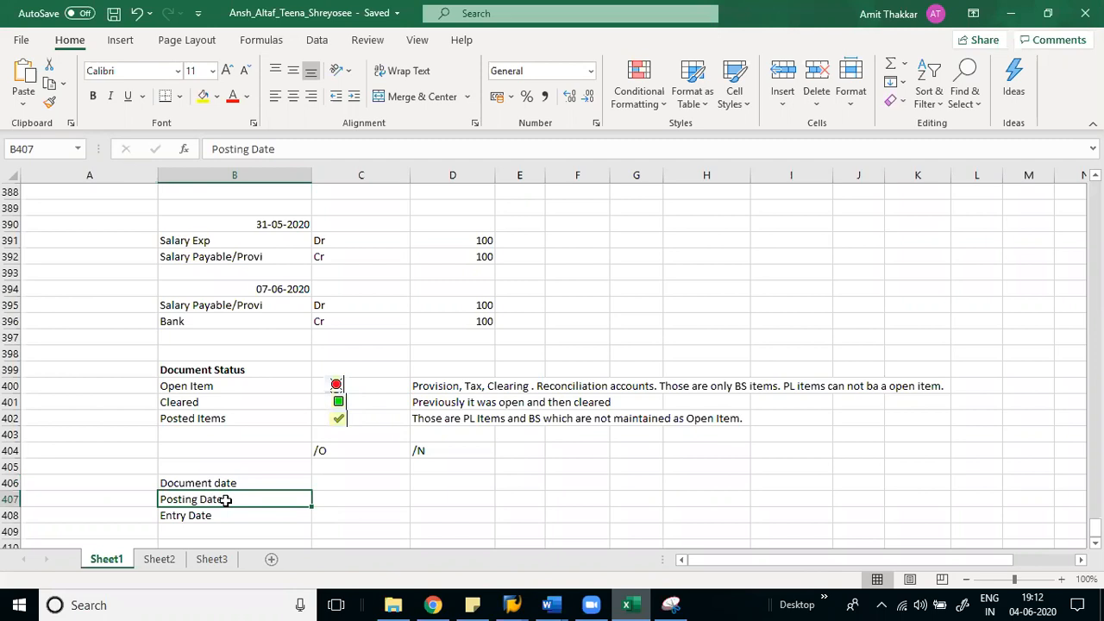
key(shift+space)
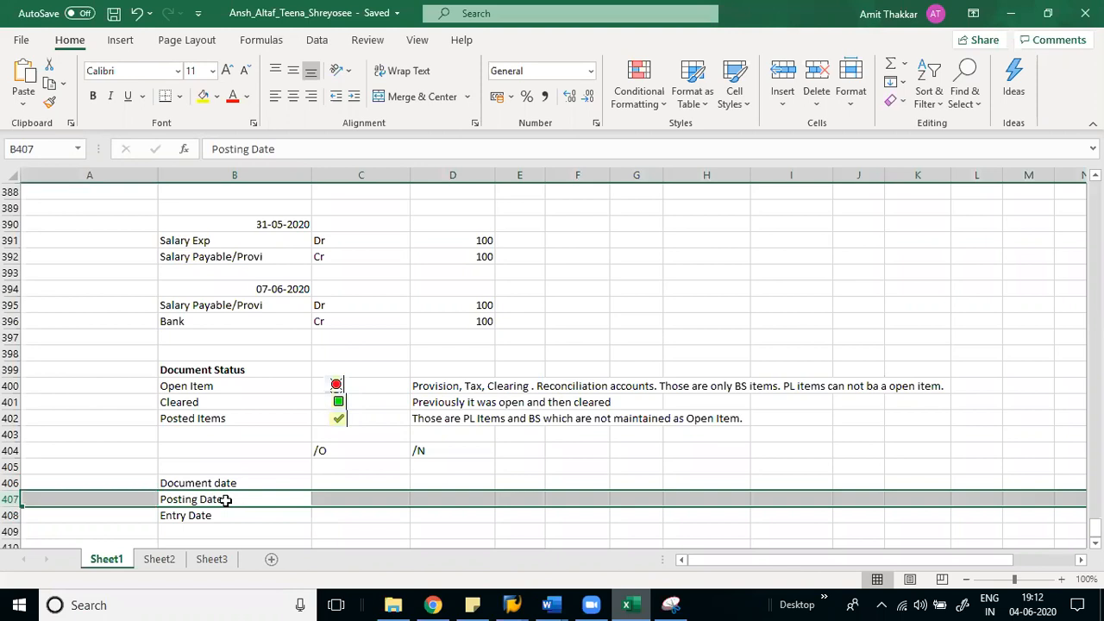
key(Up)
key(shift+space)
key(Down)
key(Down)
key(shift+space)
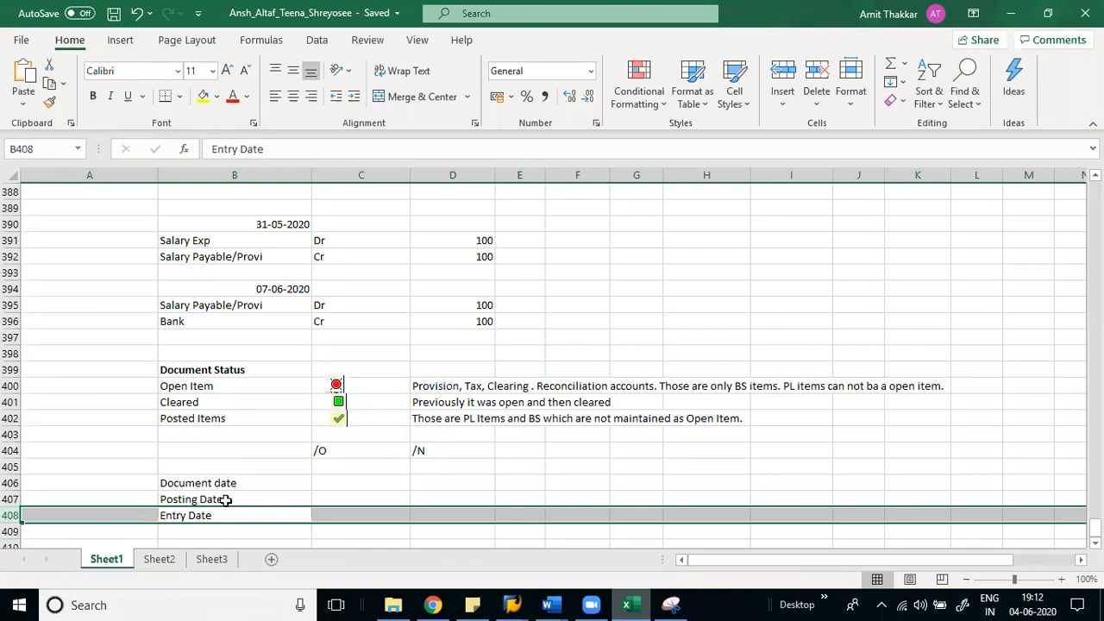
key(Right)
- Enter 'Server Date' in cell C408 next to the Entry Date label
text(Se)
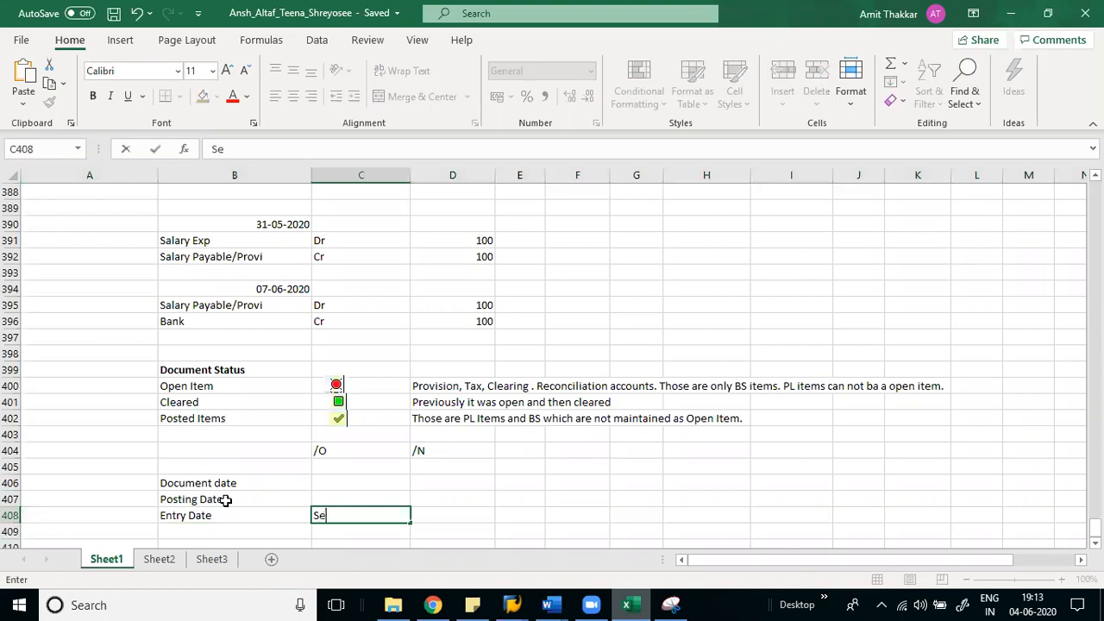
text(rver Date)
key(Return)
key(Up)
key(Up)
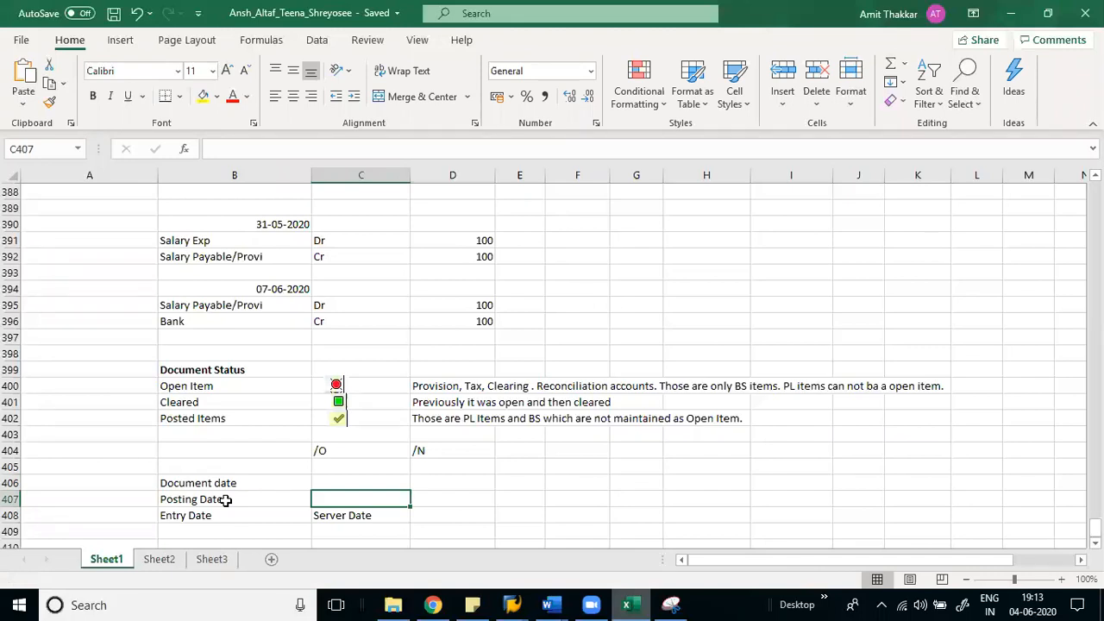
key(Up)
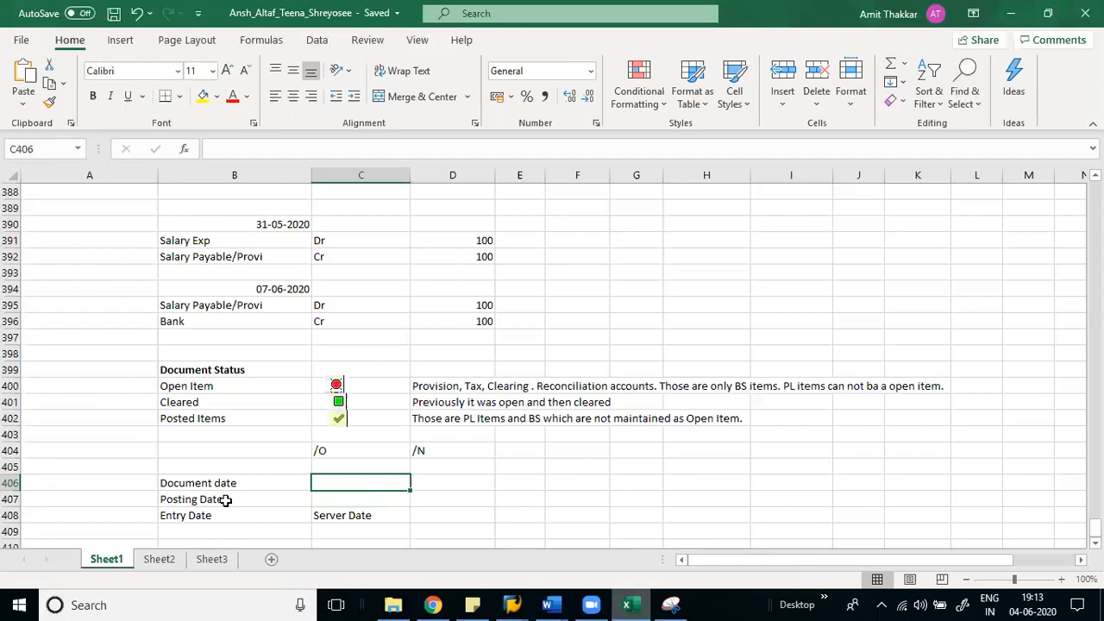
key(Down)
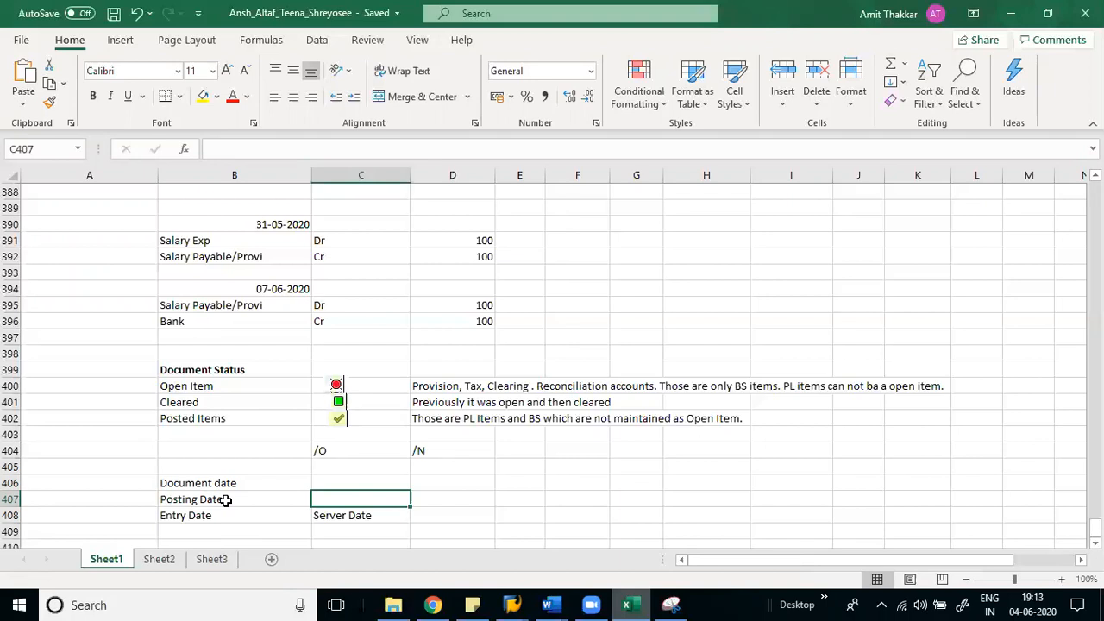
key(Down)
key(Left)
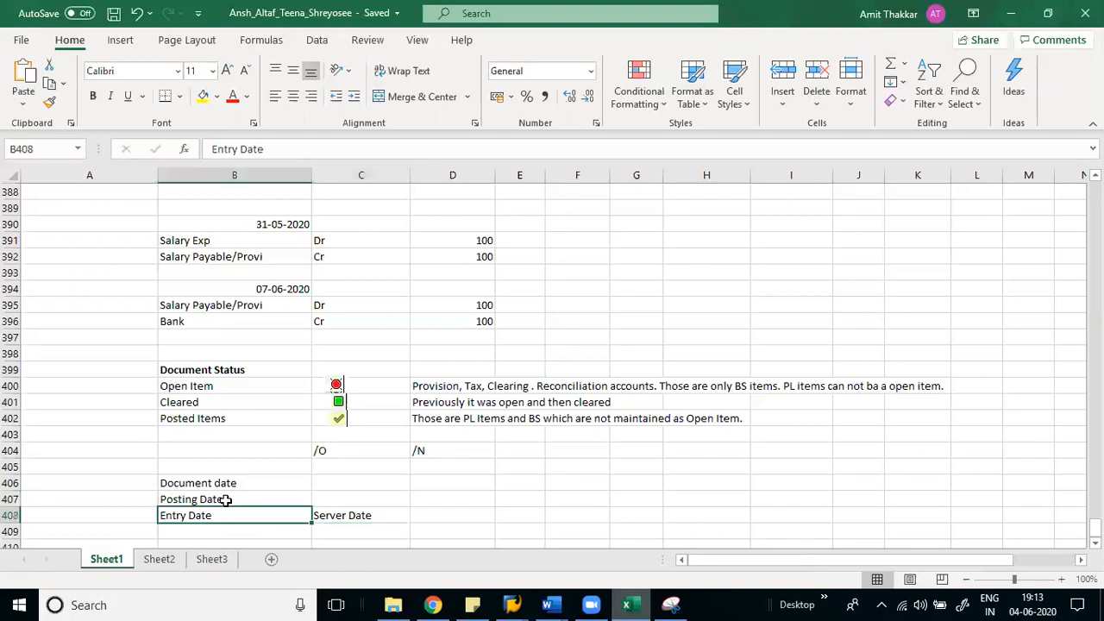
key(shift+Right)
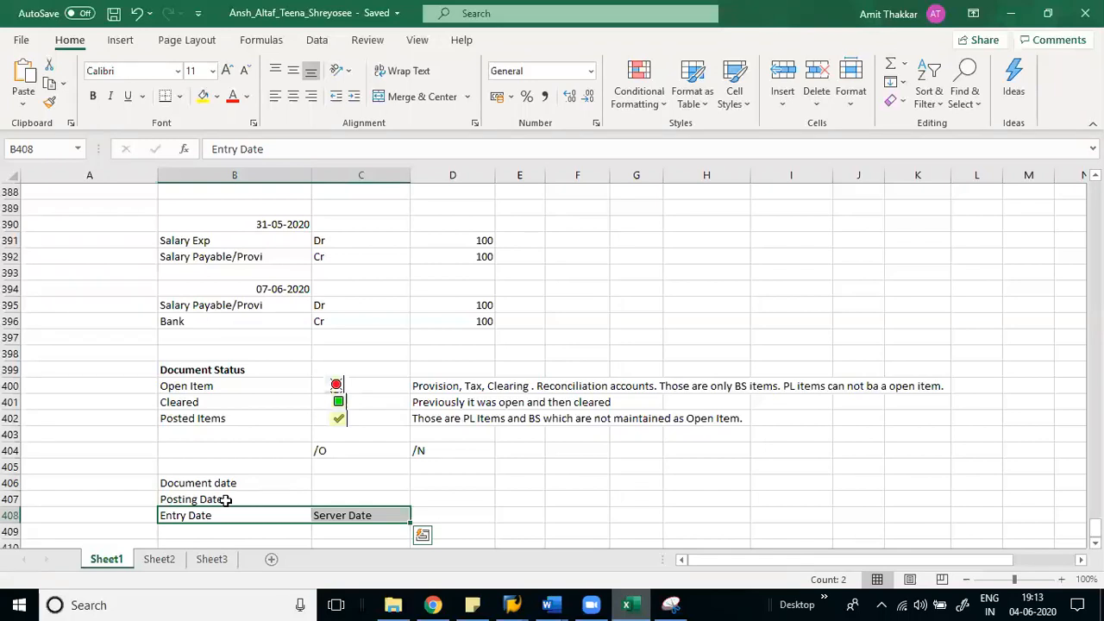
key(Down)
key(Down)
key(Down)
key(Up)
key(Up)
key(Up)
key(Up)
key(Up)
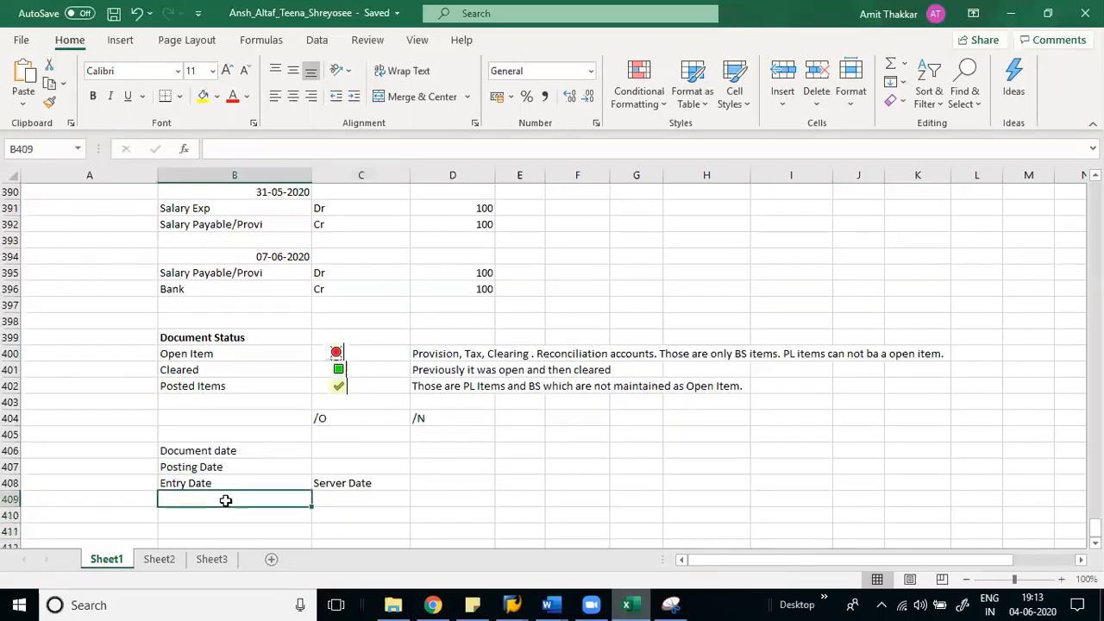
key(Down)
key(Down)
key(Up)
key(Up)
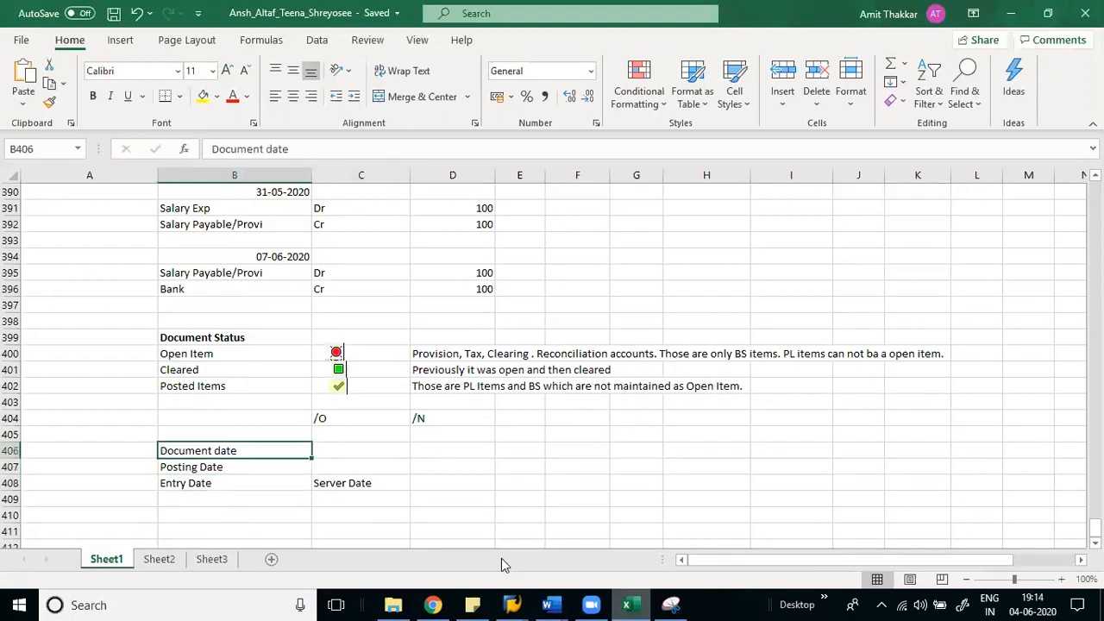
- Leave the current G/L document entry and switch to the SAP Logon window
mouse_move(511, 604)
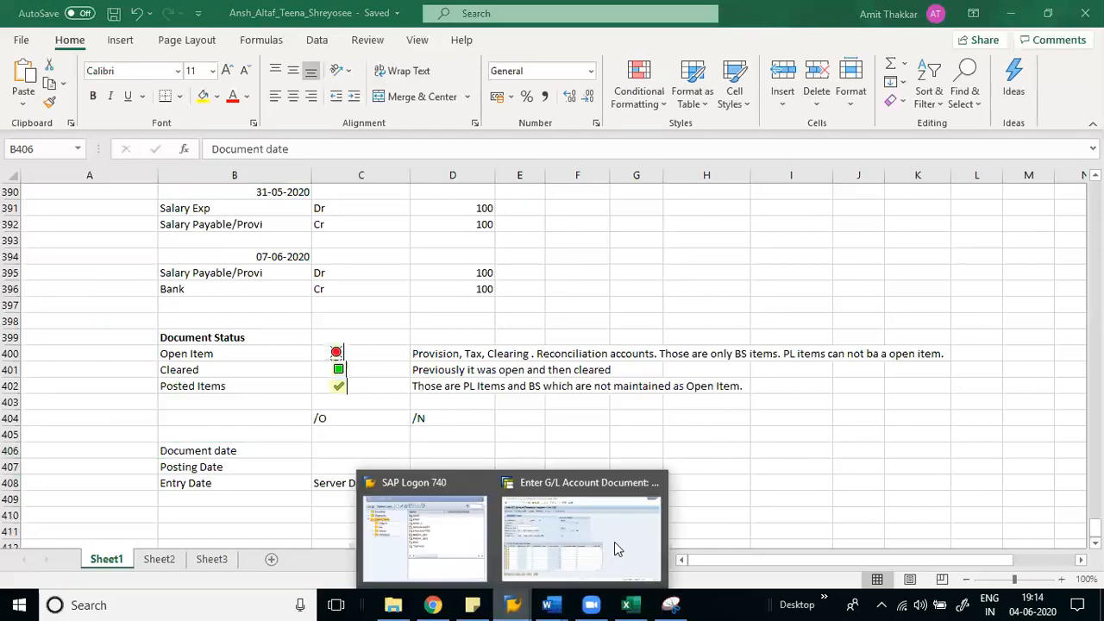
click(616, 547)
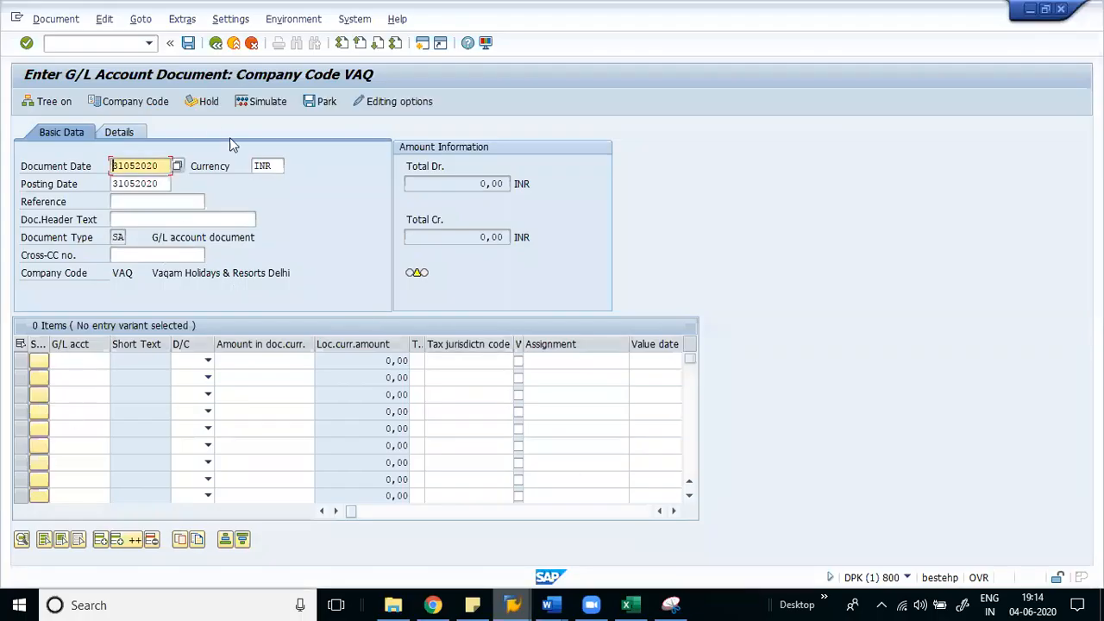
click(220, 50)
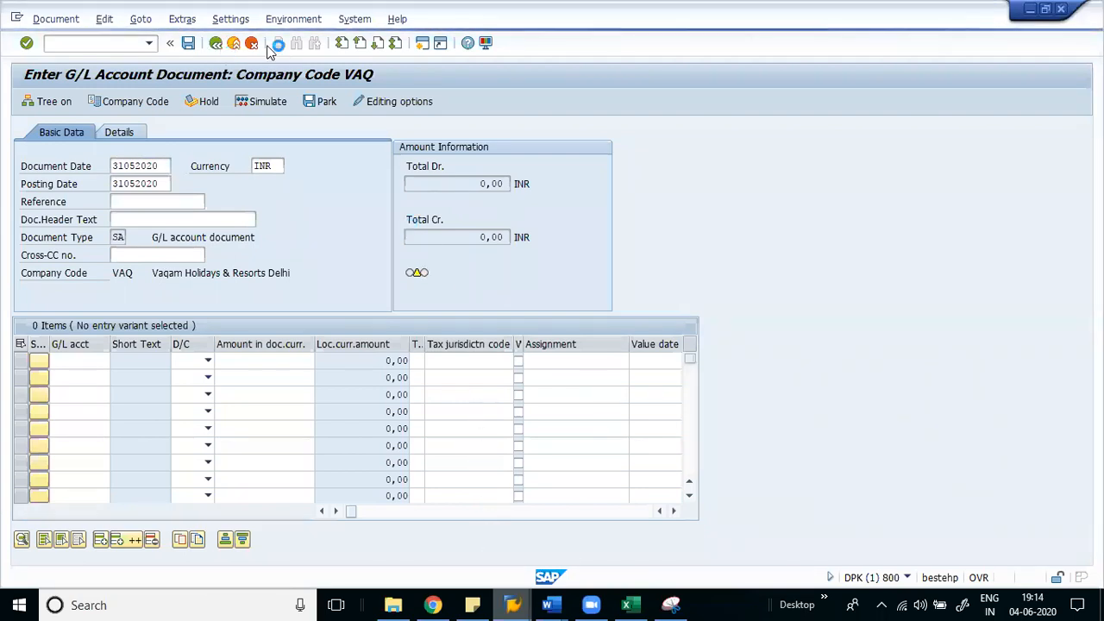
click(512, 604)
click(434, 530)
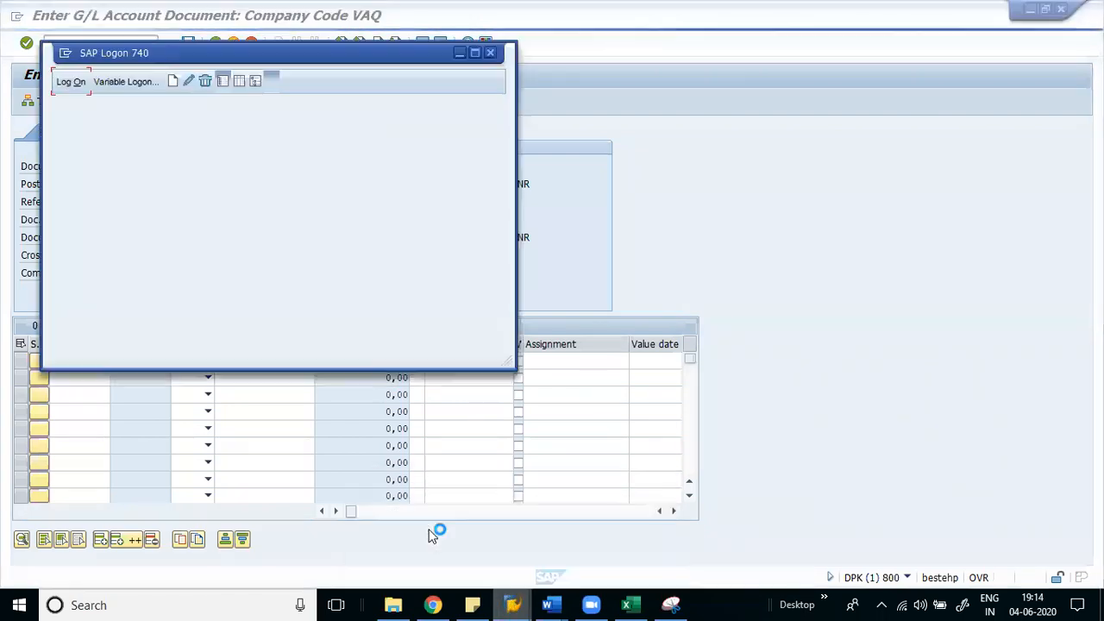
- Log on to SAP again and start transaction FB50
click(71, 84)
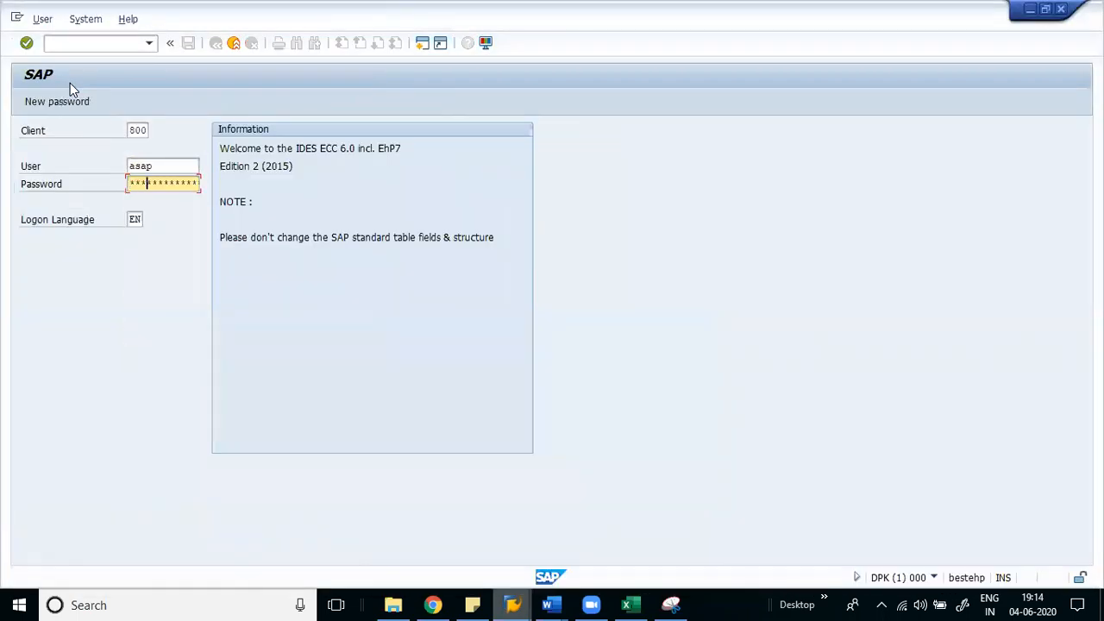
key(Return)
text(fb50)
key(Return)
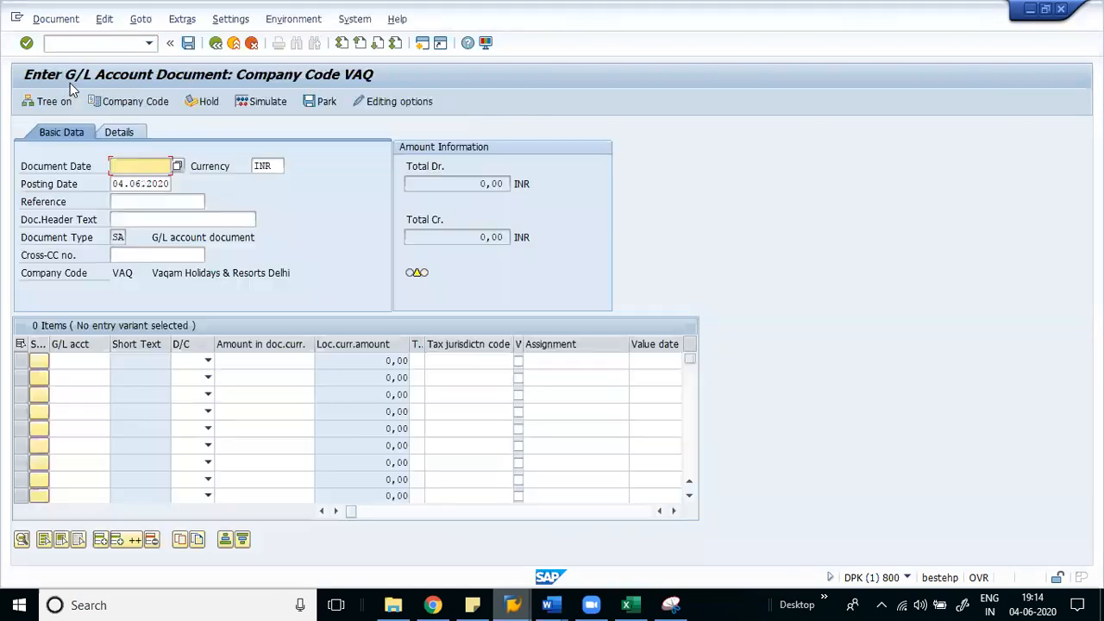
- Set document and posting dates to 31052020 from history and start the header text
key(space)
key(Down)
key(Tab)
key(Tab)
key(space)
key(Down)
key(Tab)
key(Tab)
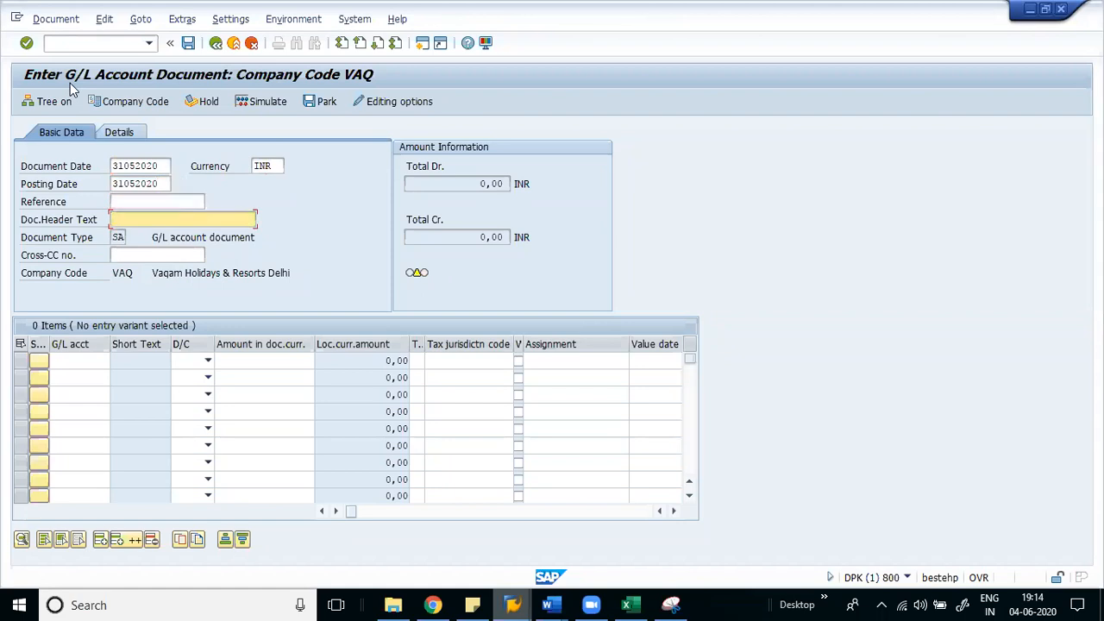
text(Pro)
- Dismiss the broken-connection prompt and complete header text 'Provision for May 20'
click(684, 380)
click(671, 375)
text(vision for May 20)
key(Tab)
key(Tab)
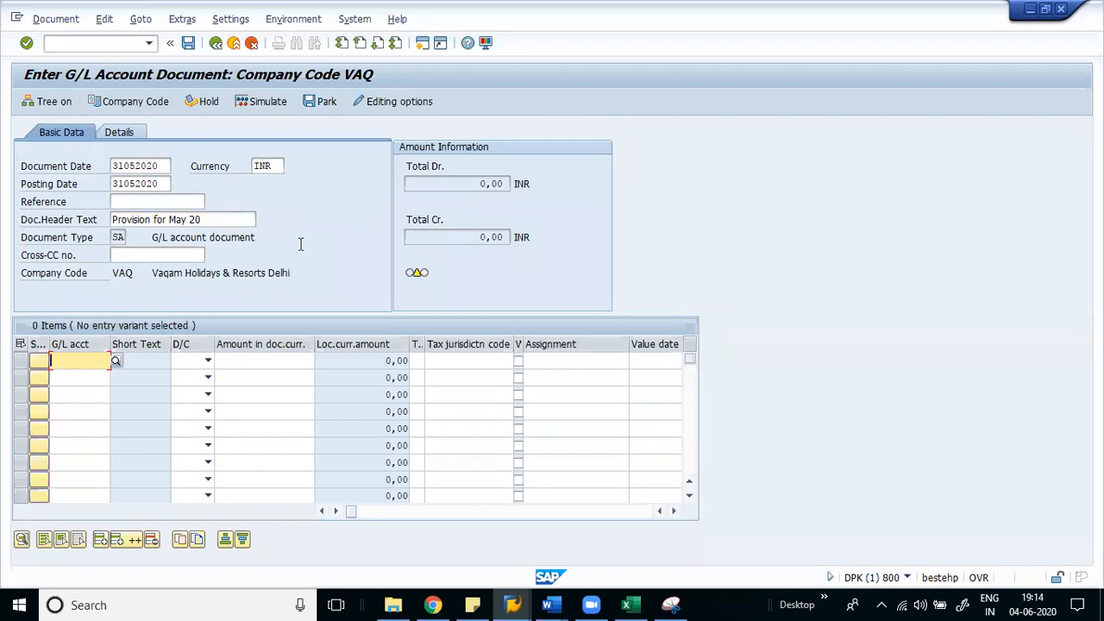
- Choose Salary Expenses account 4001 for line one from the G/L search help
key(F4)
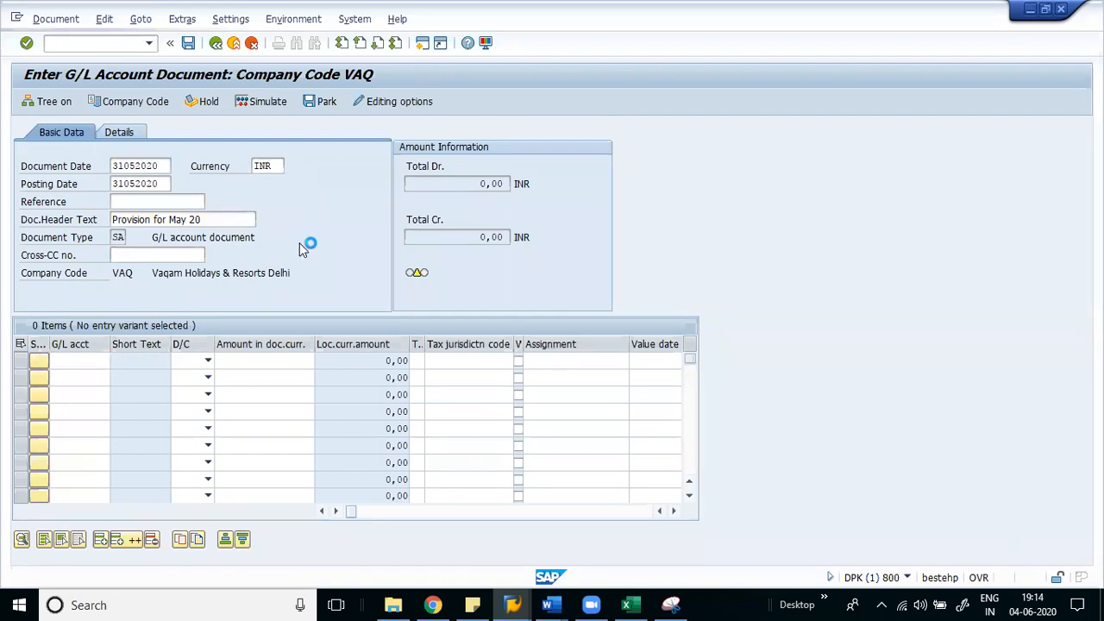
key(Return)
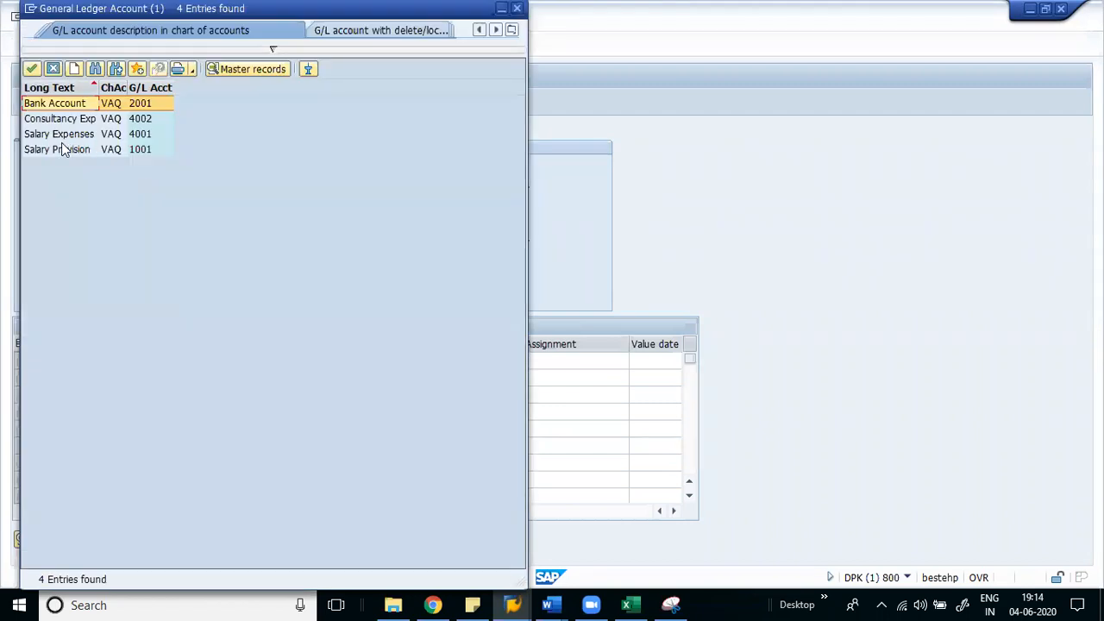
click(67, 137)
click(63, 152)
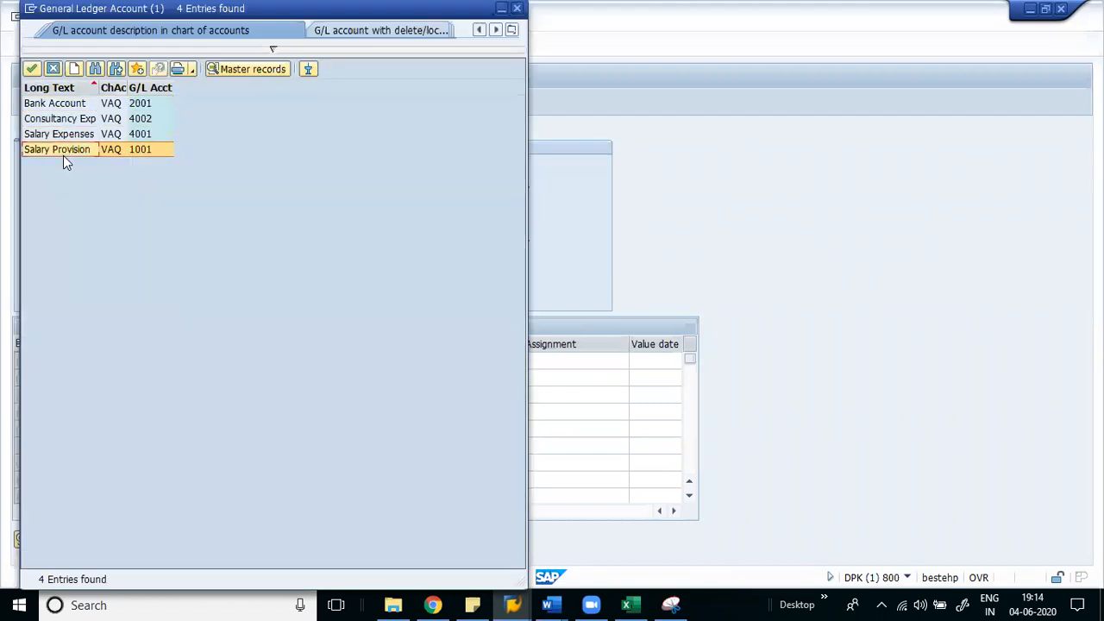
double_click(155, 133)
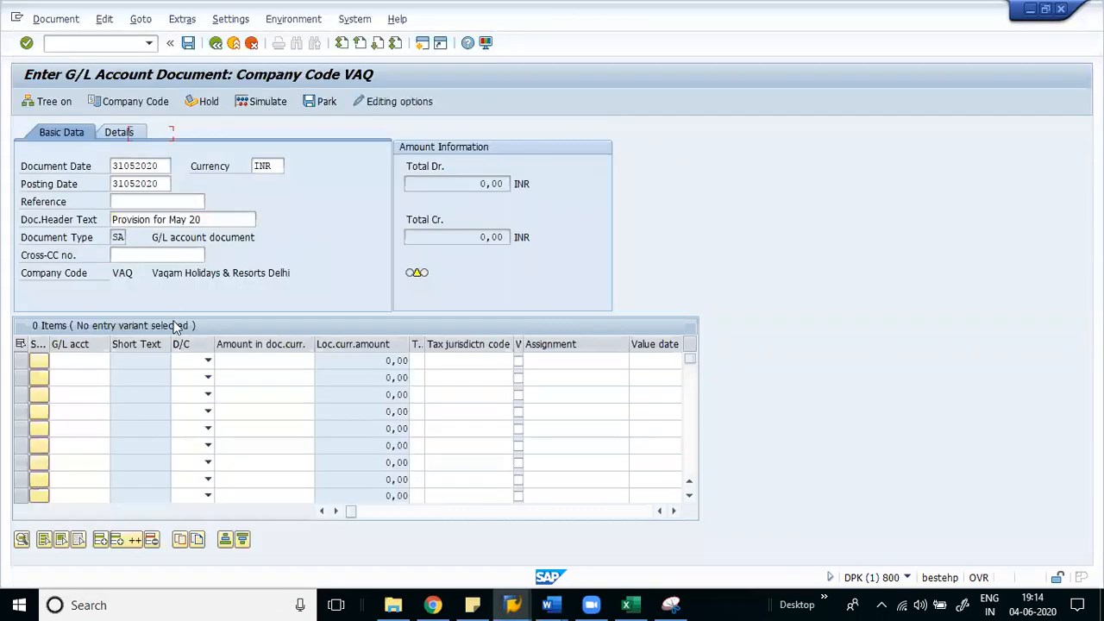
click(95, 377)
- Enter account 1001 on line two, setting line one to Debit and line two to Credit
text(1001)
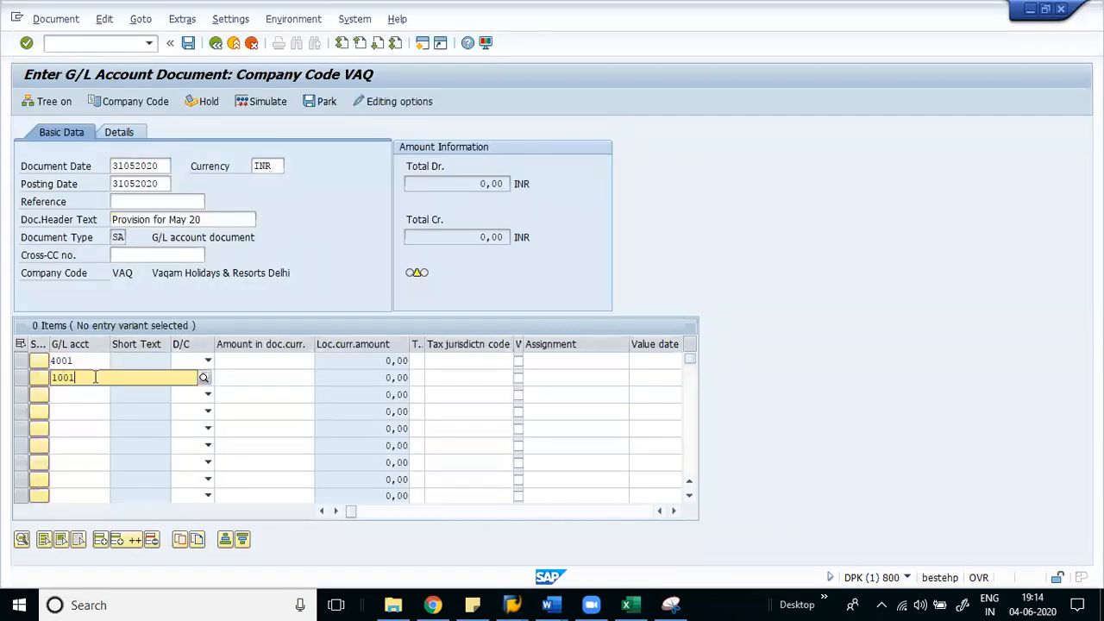
key(Tab)
click(207, 361)
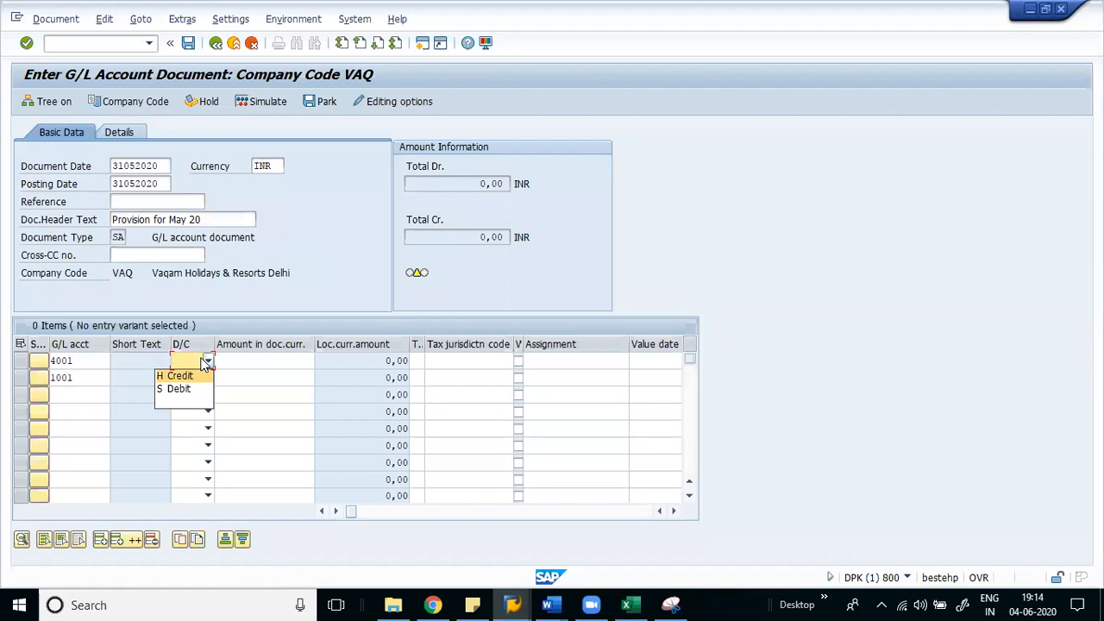
click(180, 394)
click(205, 377)
click(192, 393)
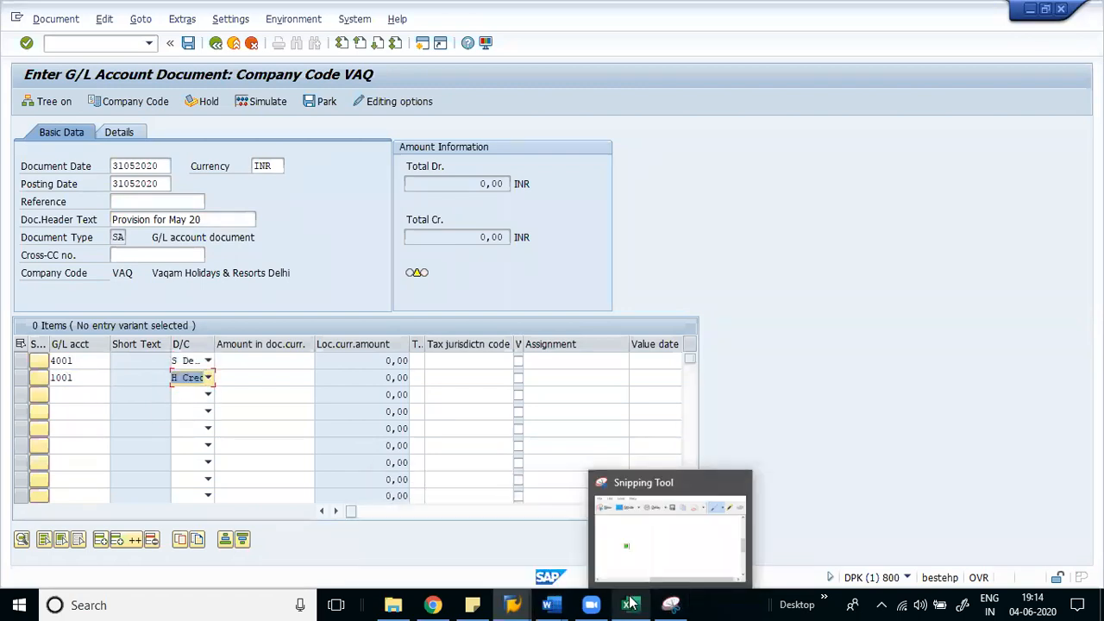
click(626, 604)
- Note S = Debit and H = Credit in cells B410:C411 of the Excel sheet
click(225, 514)
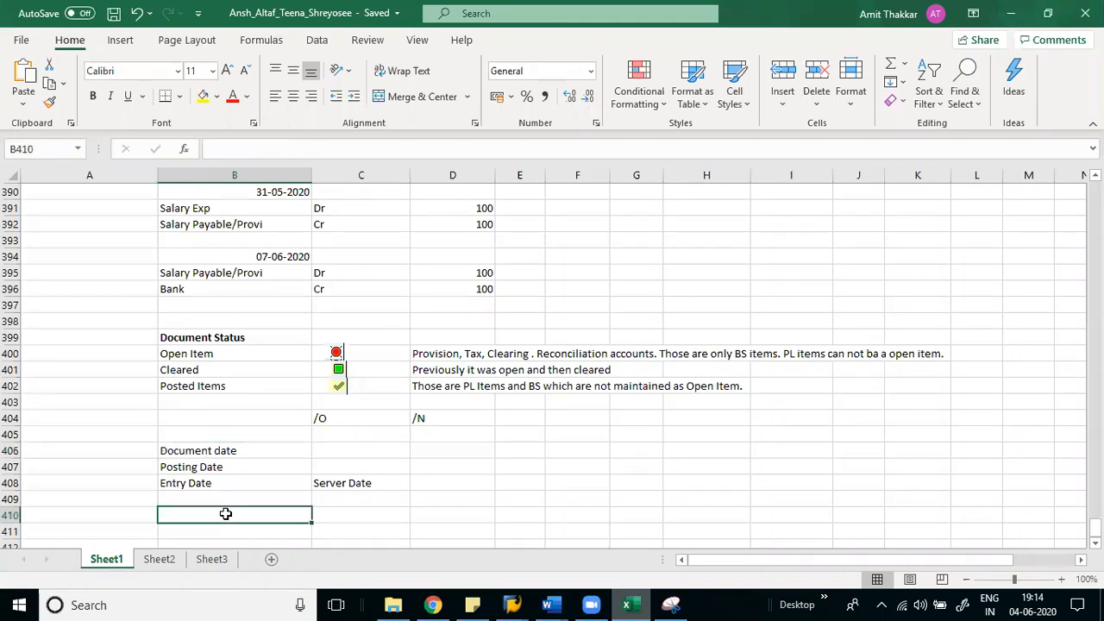
text(S)
key(Return)
text(H)
key(Up)
key(Right)
text(Debit)
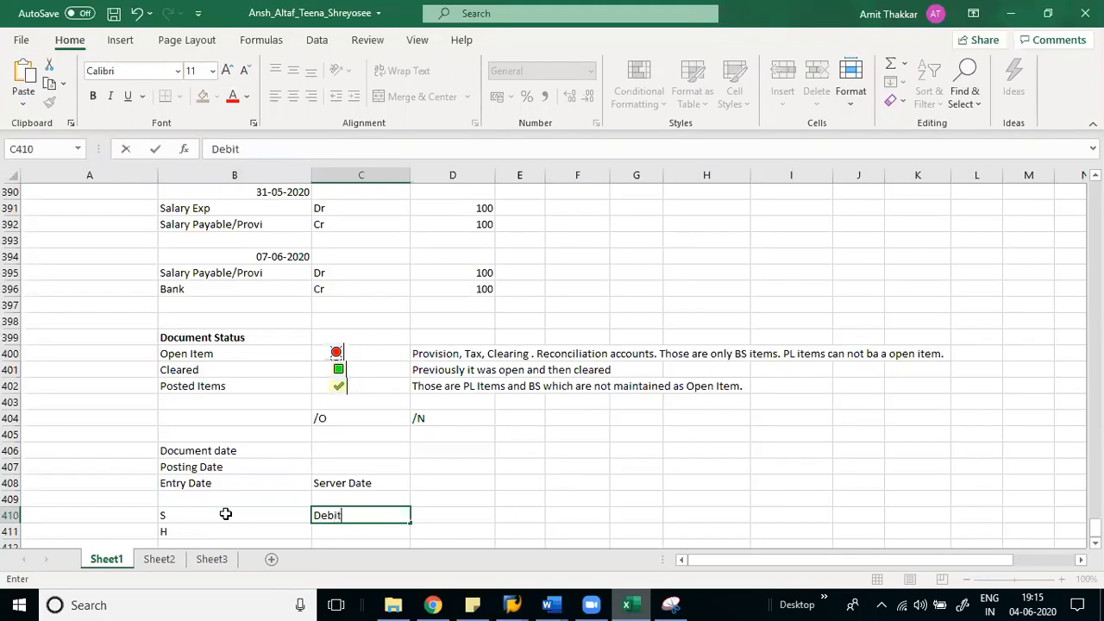
key(Return)
text(Credit)
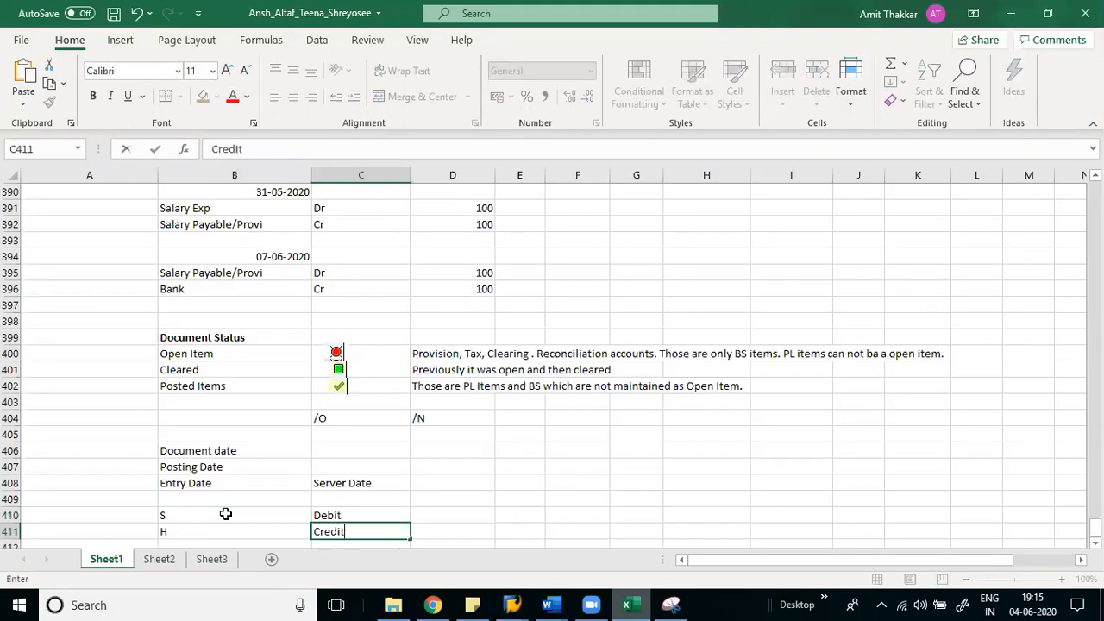
key(Return)
key(alt+Tab)
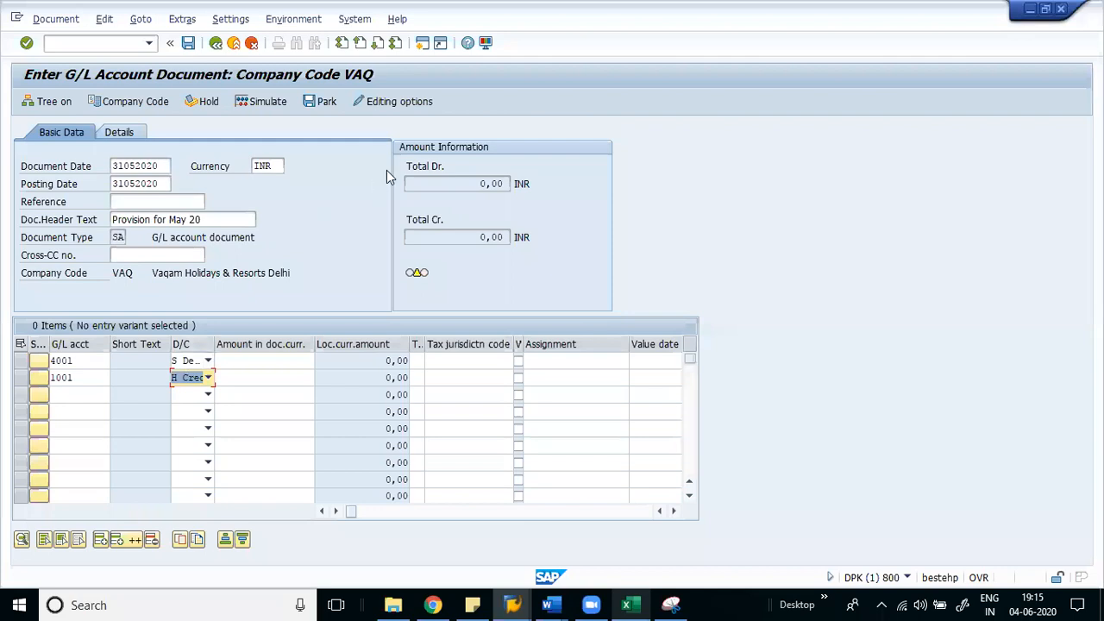
- Open and close the SAP GUI options settings
click(485, 43)
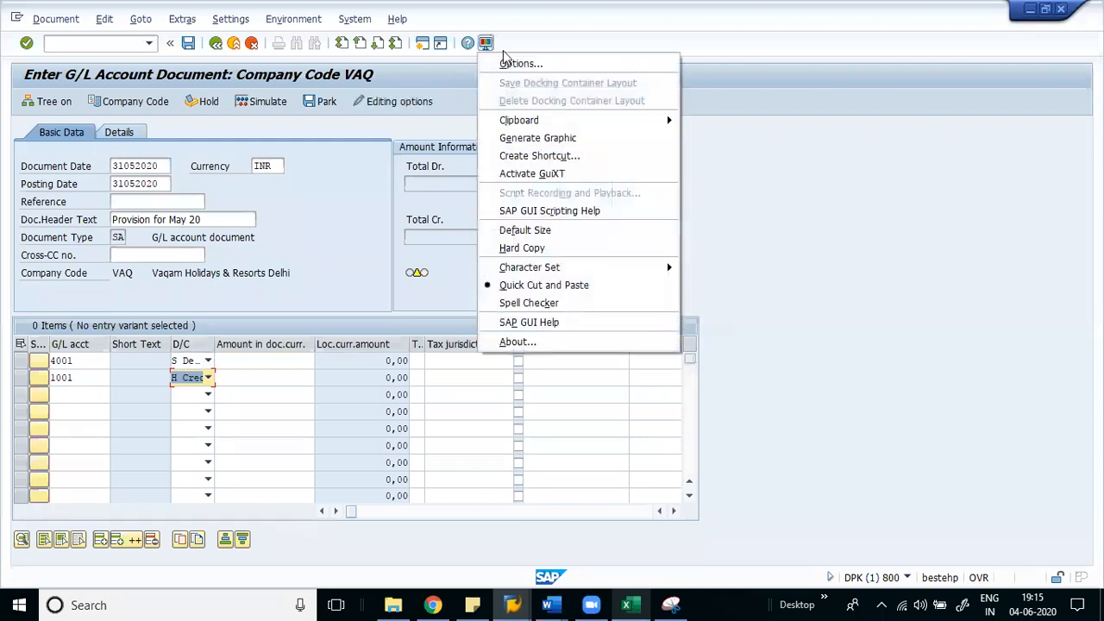
click(512, 60)
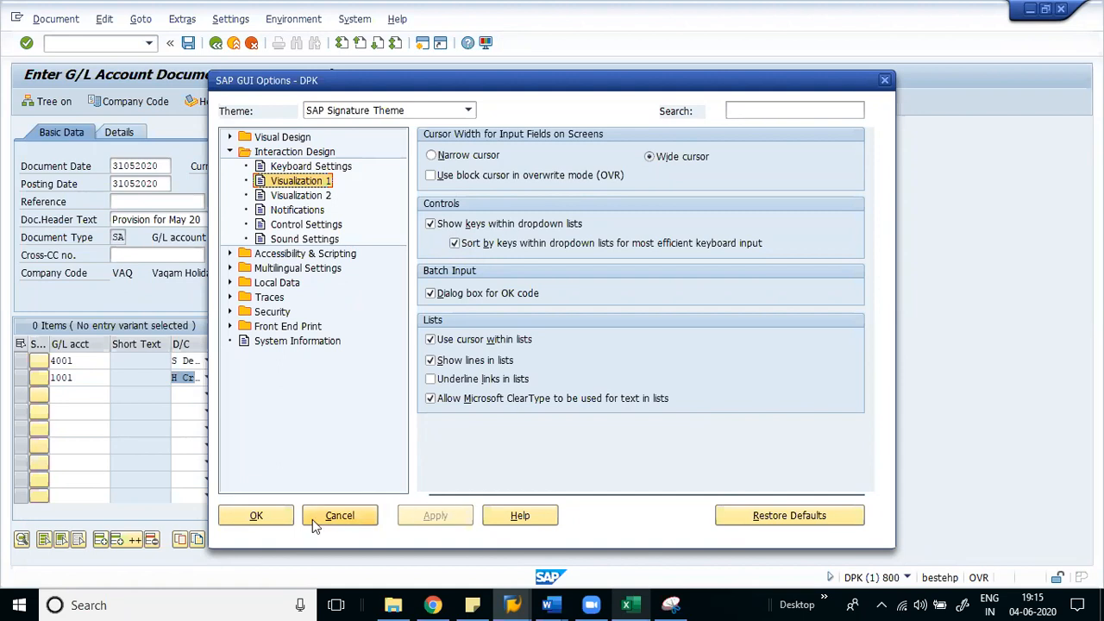
click(269, 516)
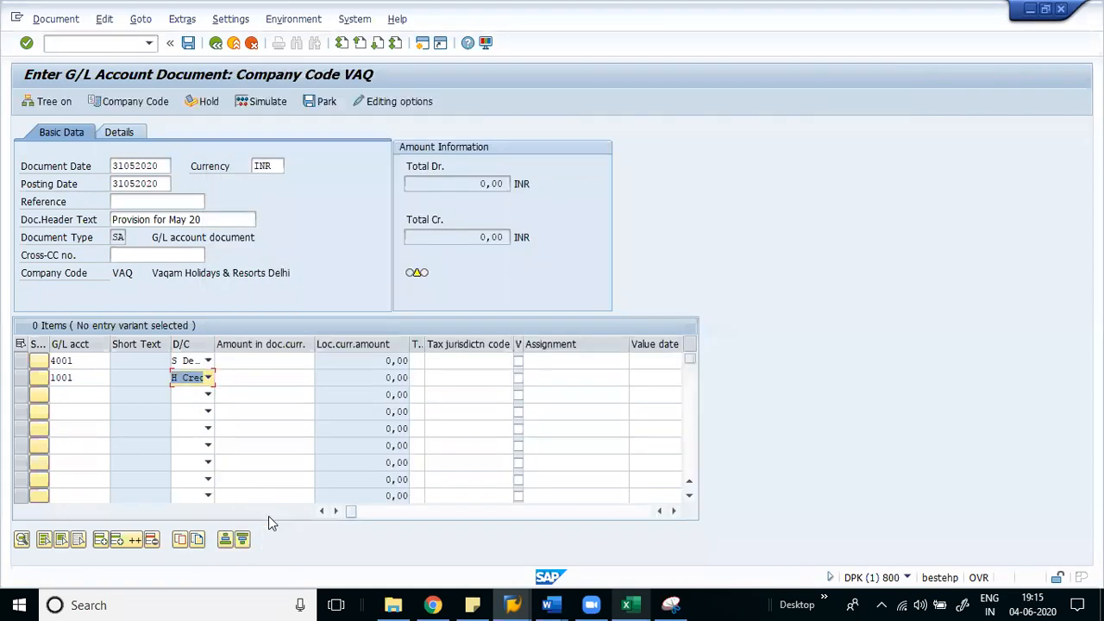
- Enter 10000 INR on both lines and try posting, which exceeds the 1.000,00 limit
click(242, 360)
text(0000)
key(BackSpace)
key(BackSpace)
key(BackSpace)
key(BackSpace)
text(10000)
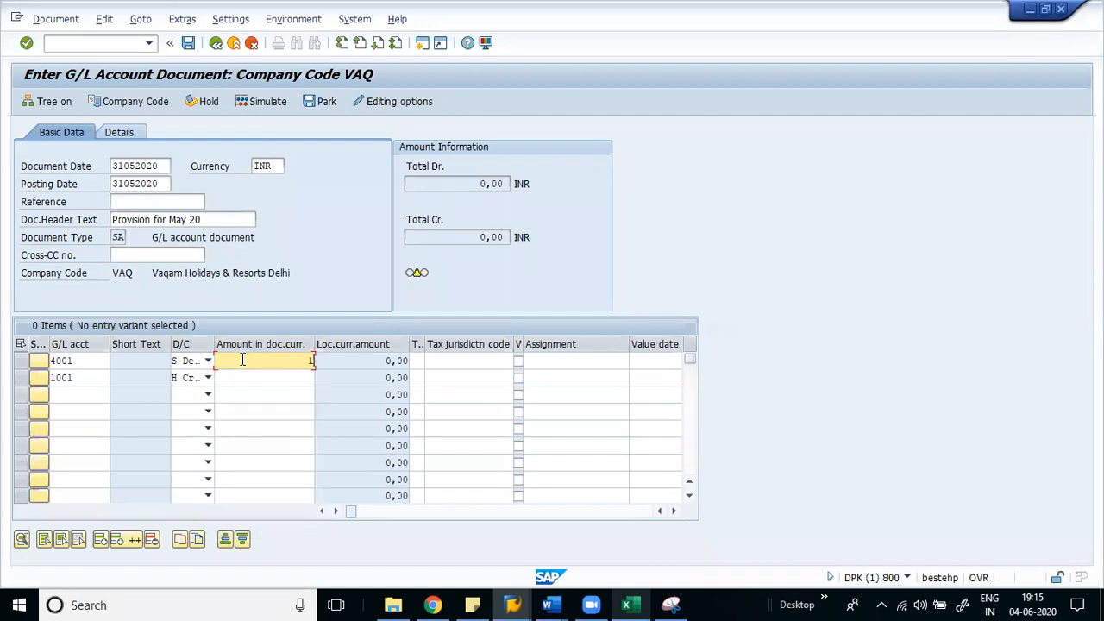
key(Down)
text(0000)
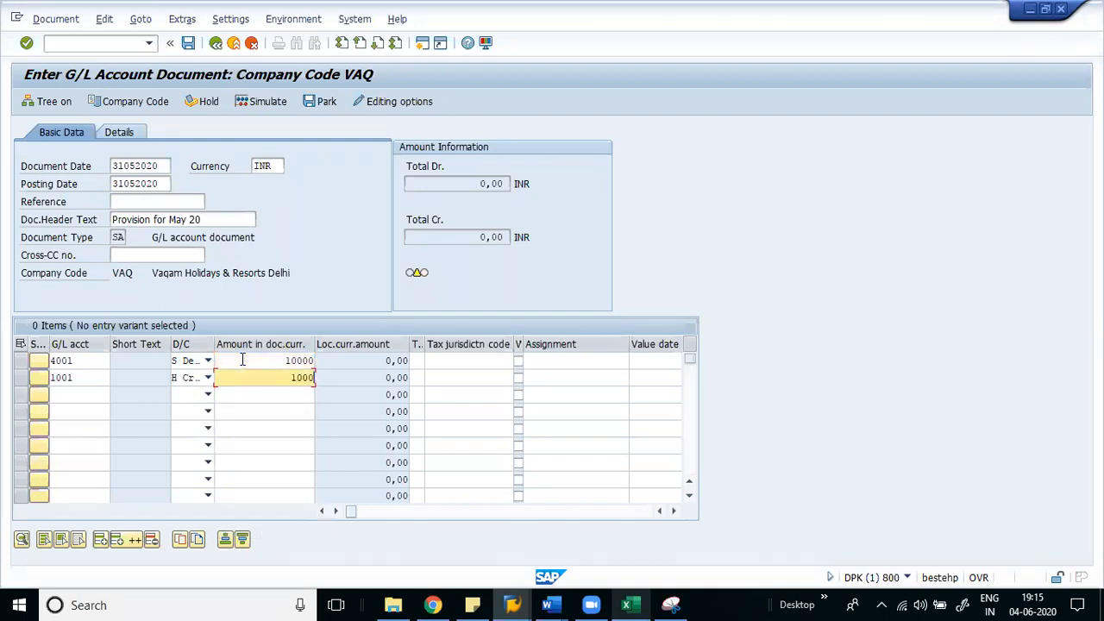
key(Return)
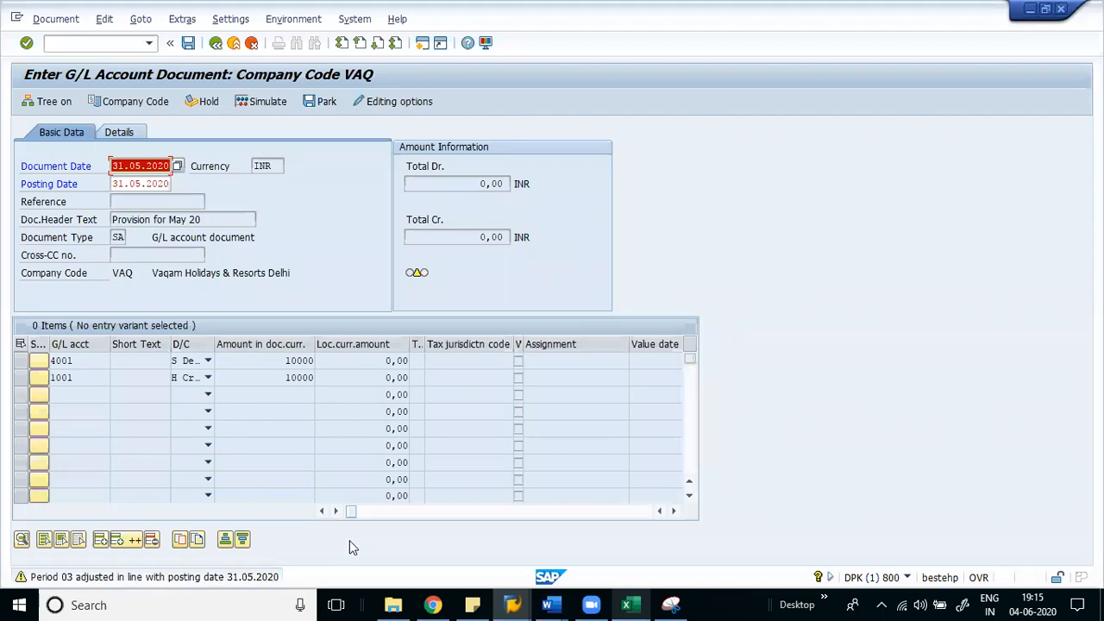
key(Return)
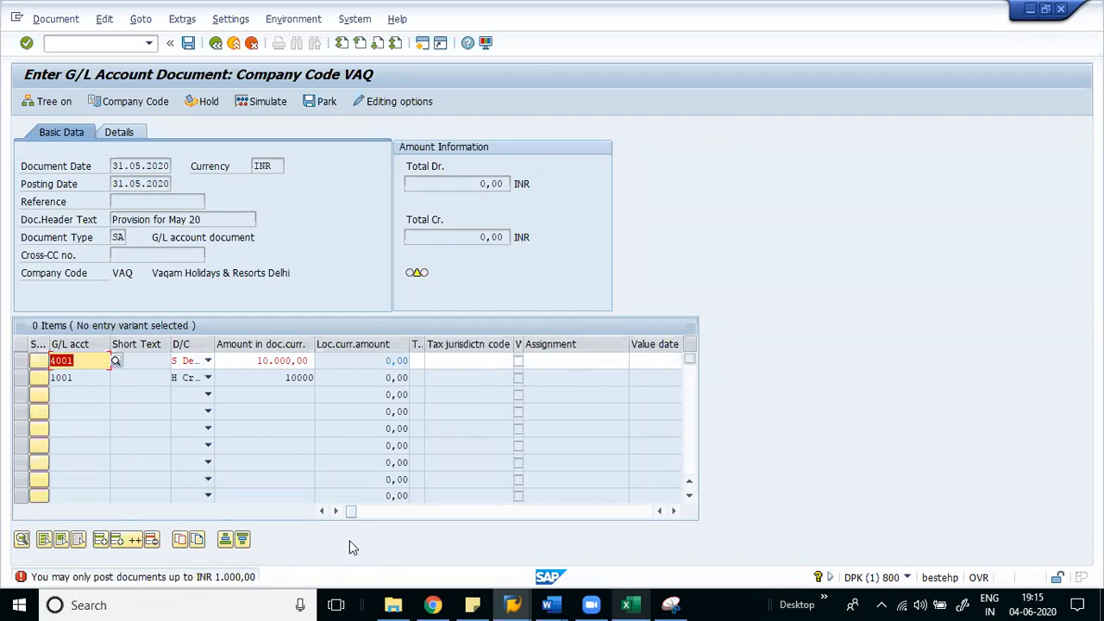
- Open the FI Tolerance Groups for Users overview with transaction OBA4
click(65, 43)
text(/ooba4)
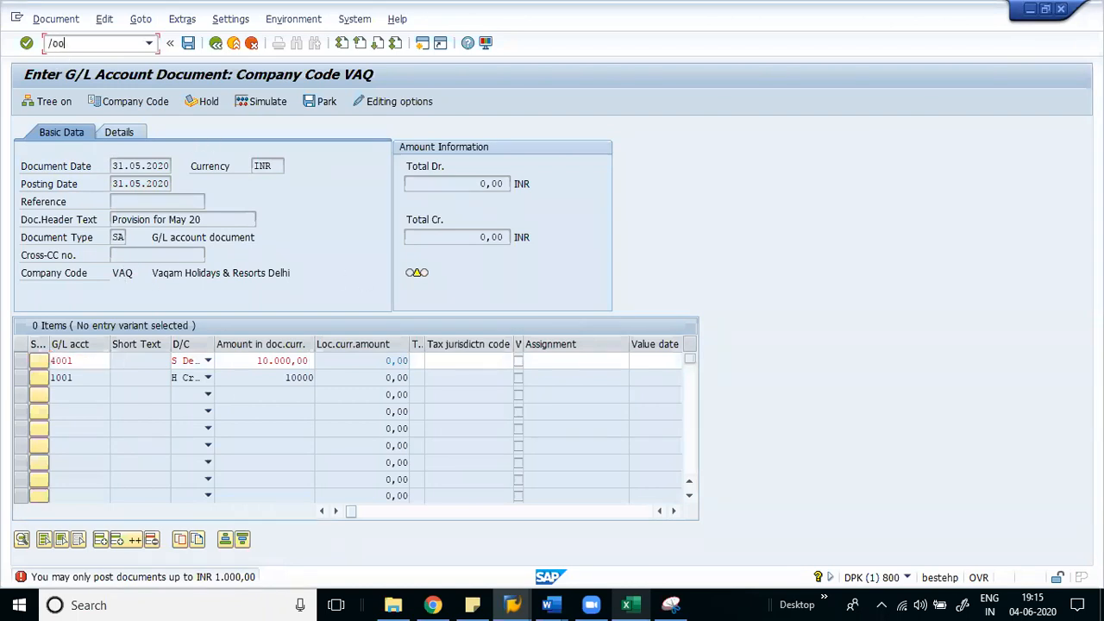
key(Return)
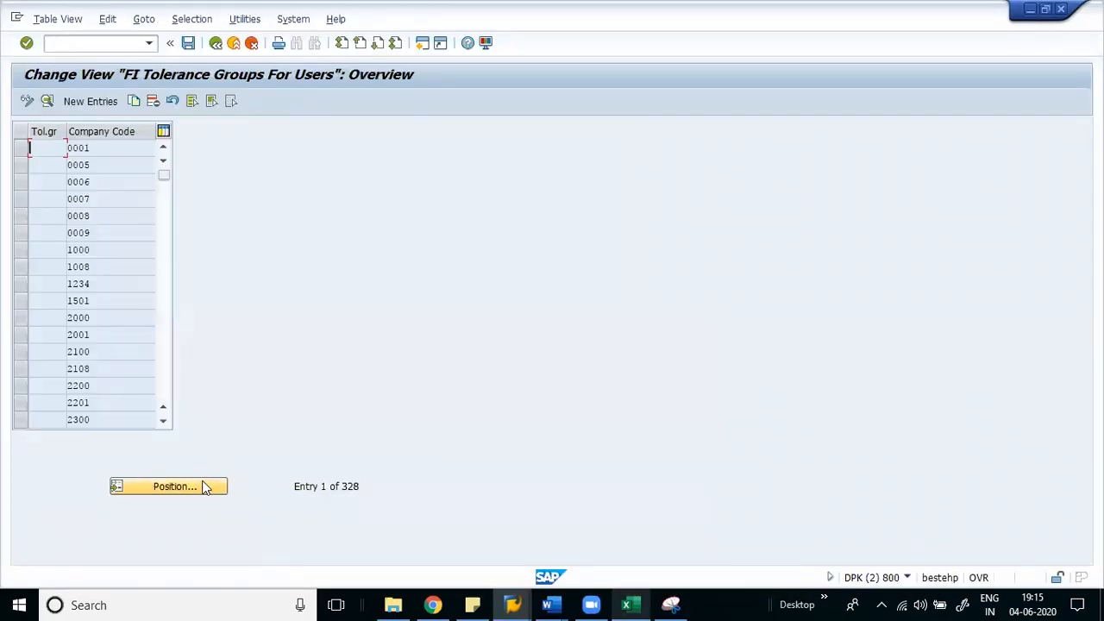
- Locate and open the tolerance group entry for company code VAQ
click(204, 486)
text(va)
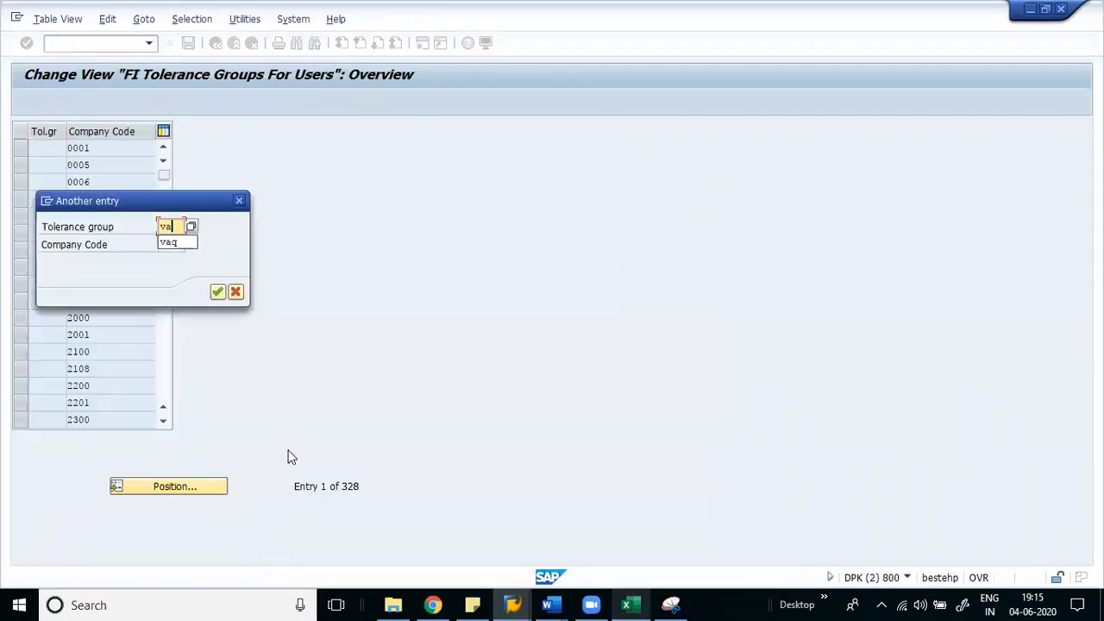
key(Return)
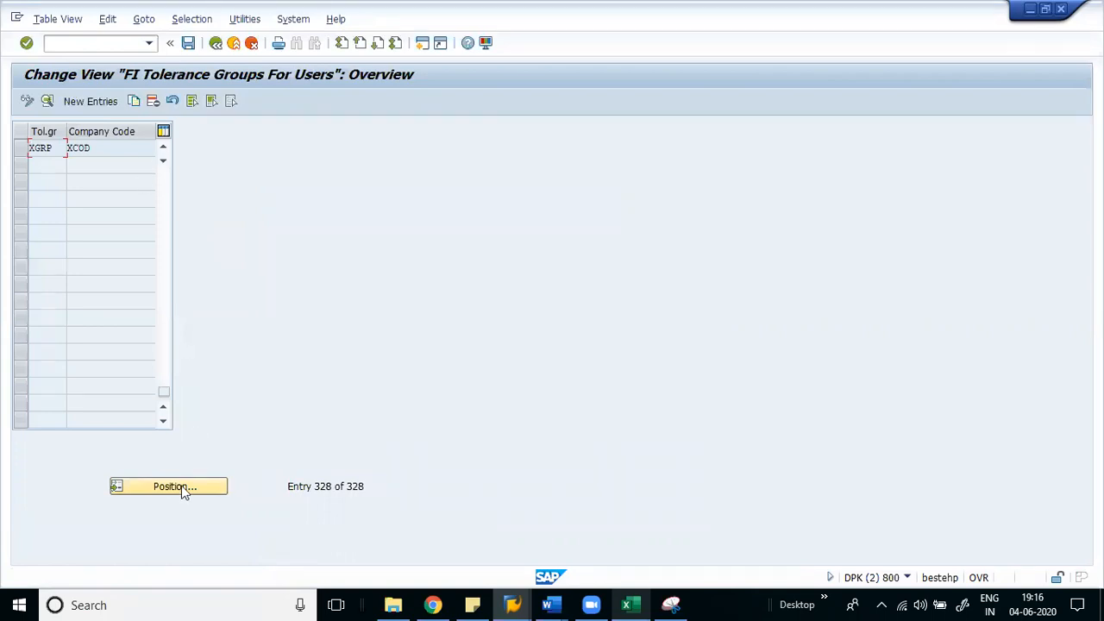
click(188, 491)
key(Tab)
text(vaq)
key(Return)
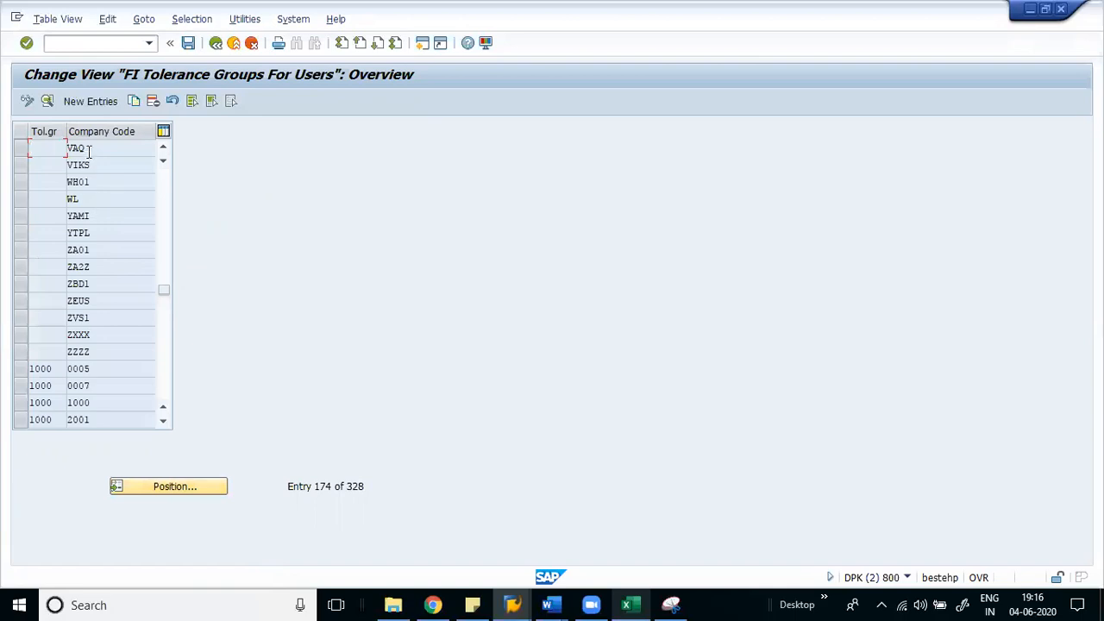
double_click(89, 148)
- Raise limits to 99.999.999.999,00 per document and 99.999.999,00 per open item, and save
text(9999999999999999999999)
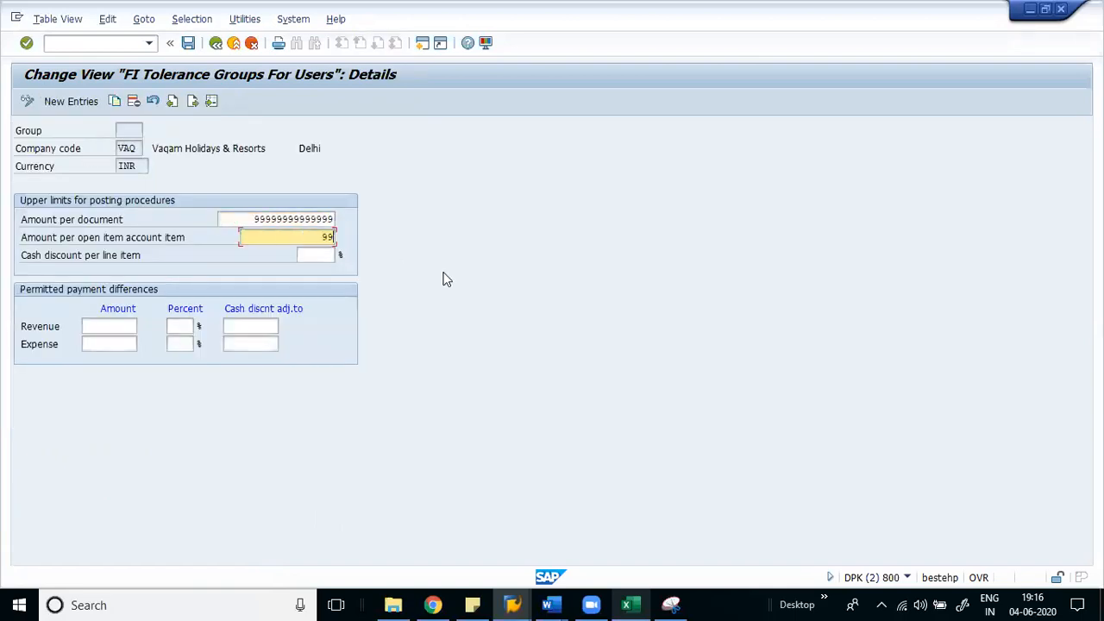
key(Return)
text(99999999999)
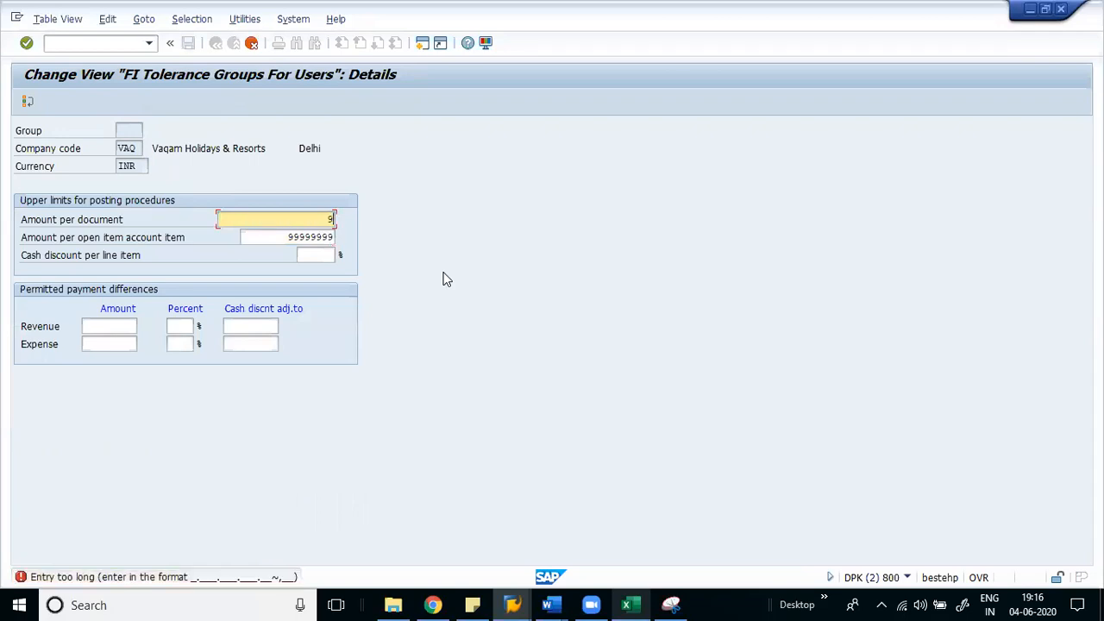
key(Return)
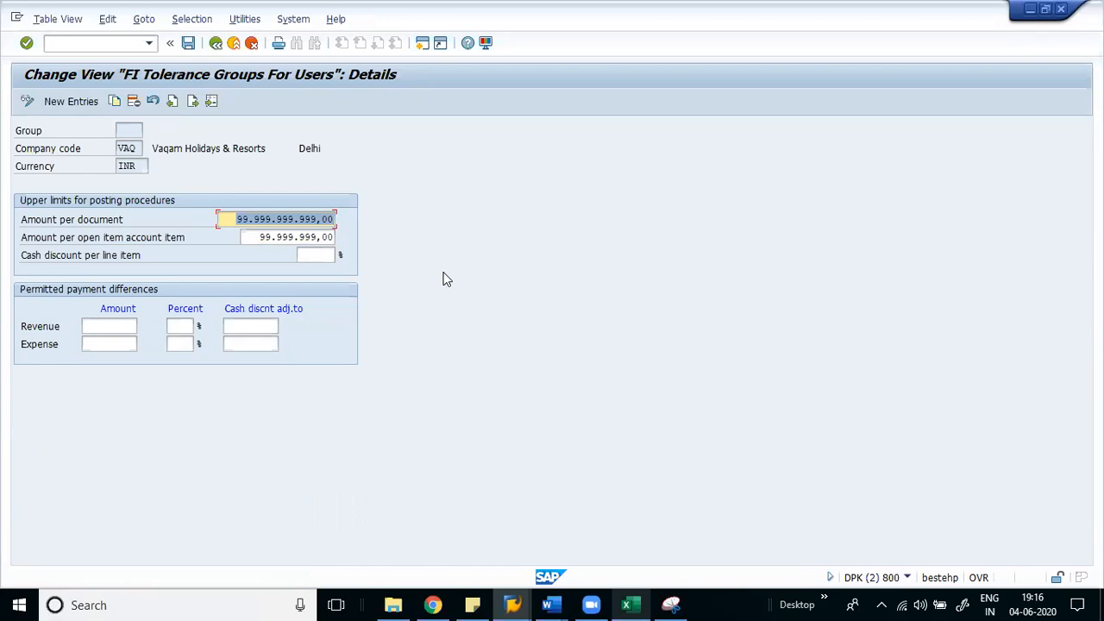
key(ctrl+s)
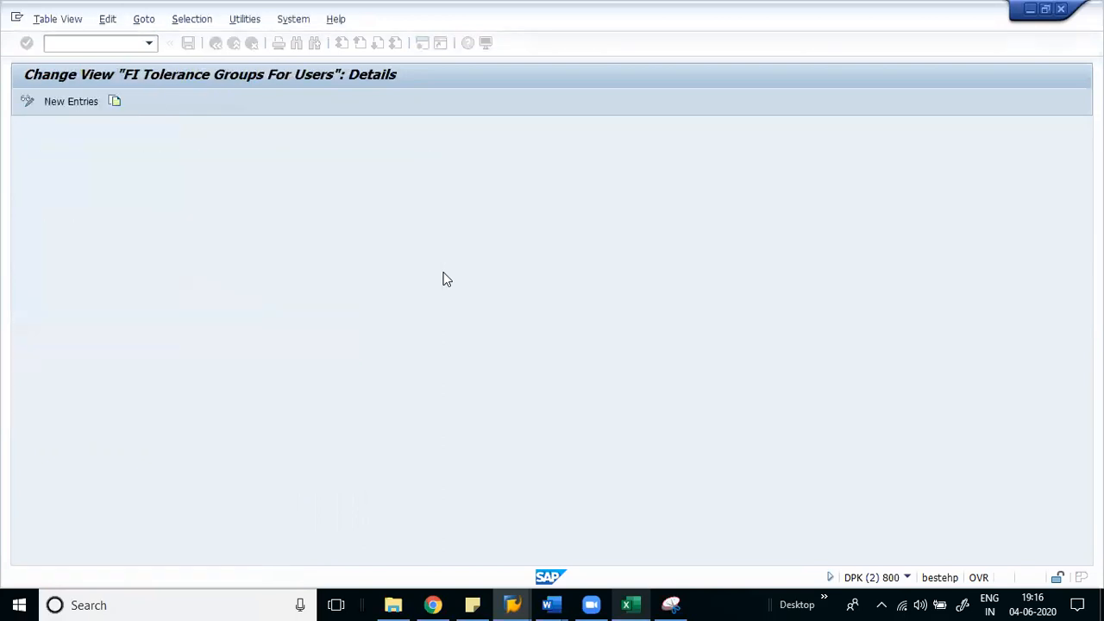
click(294, 19)
- Close the tolerance window and discard the rejected provision entry
click(333, 57)
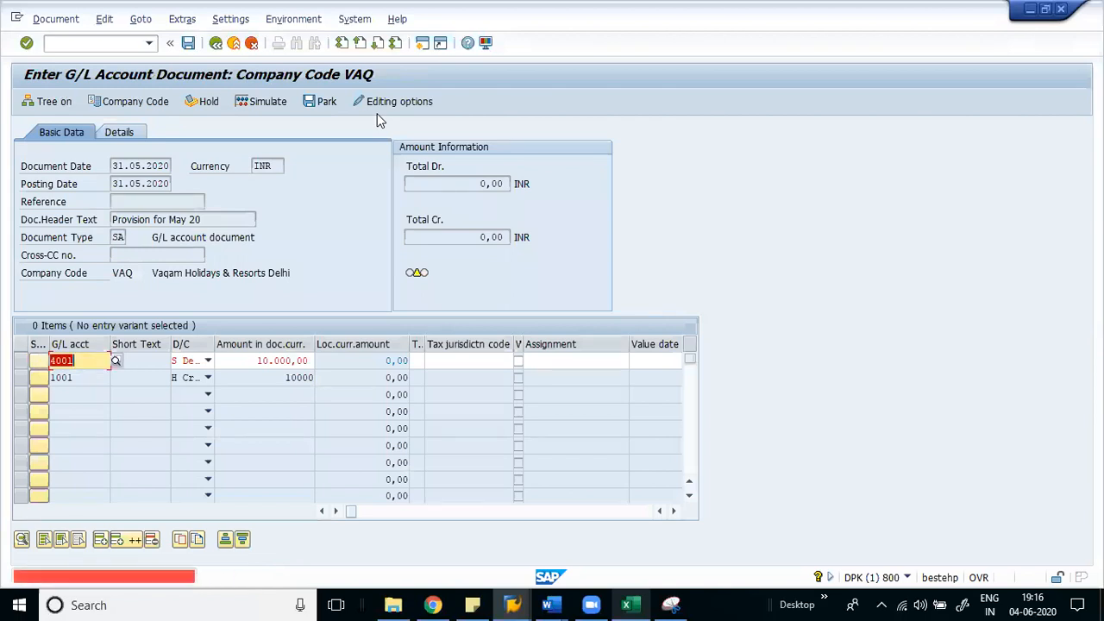
click(252, 45)
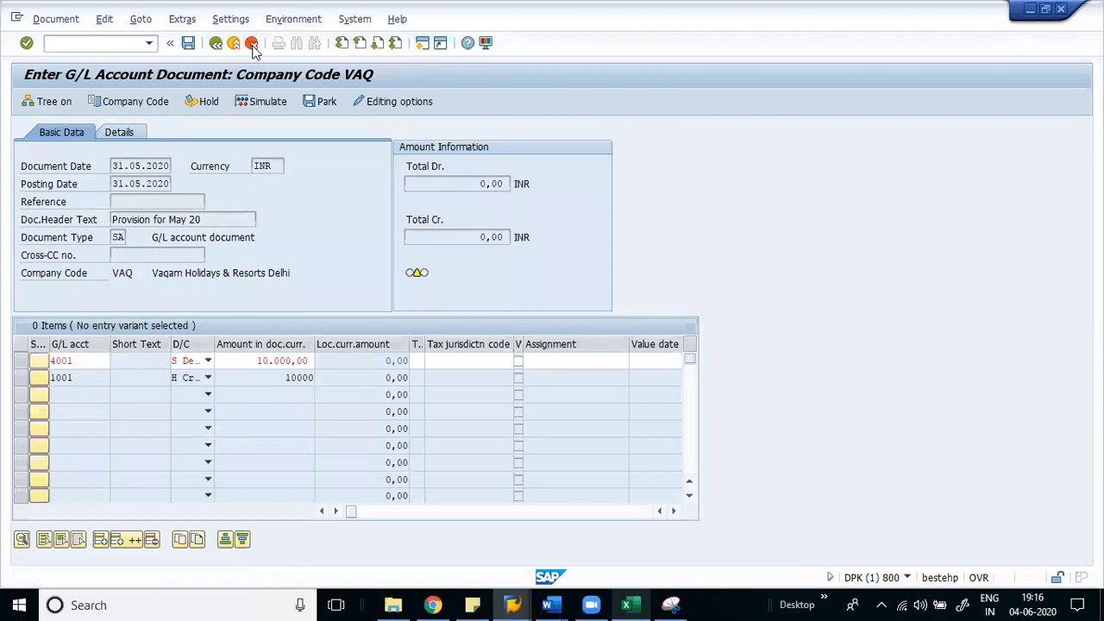
click(252, 45)
click(230, 334)
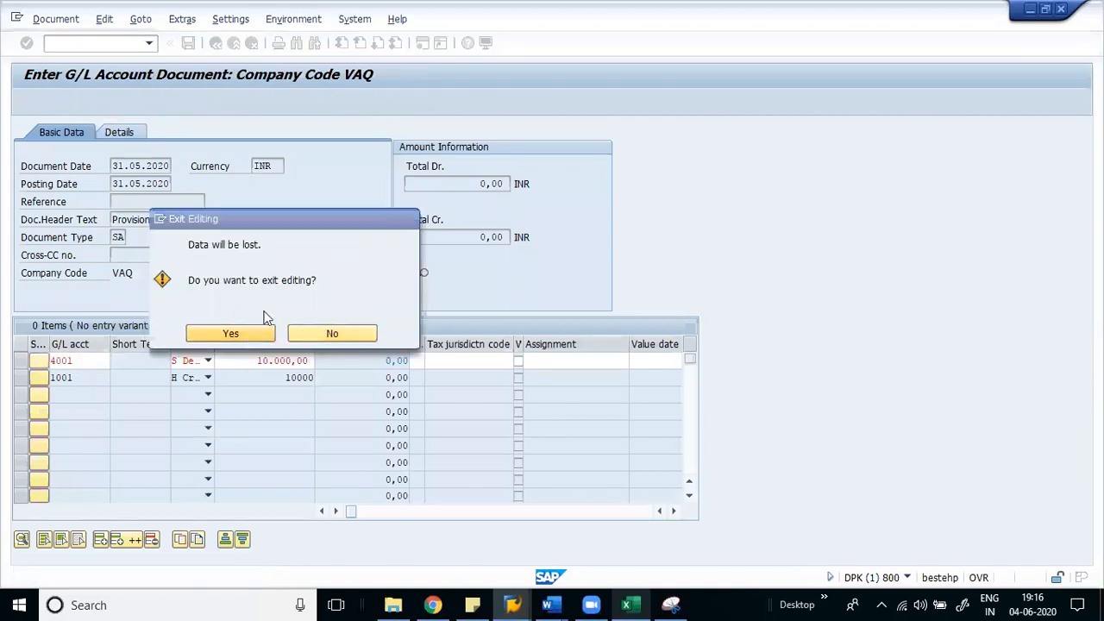
- Re-enter dates 31052020 and header text 'Provision for May 20' from field history
key(BackSpace)
key(Tab)
key(Tab)
key(space)
key(Down)
key(Tab)
key(Tab)
key(space)
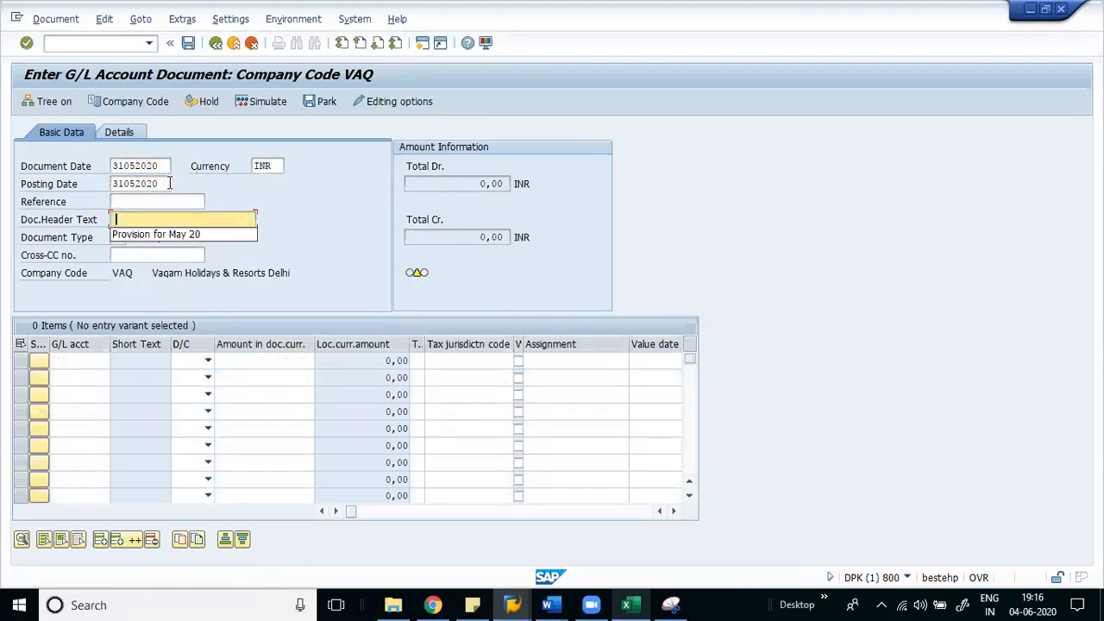
key(Down)
key(Tab)
key(Down)
key(Down)
key(Up)
- Recall account 4001 for line one and 1001 for line two
key(Left)
key(space)
key(Down)
key(Down)
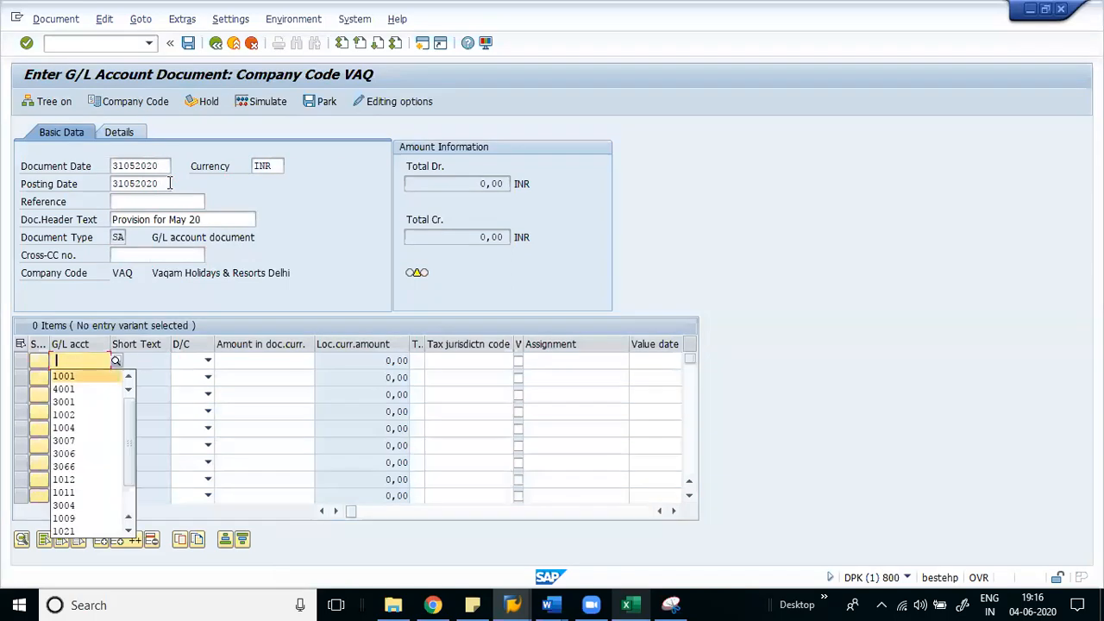
key(Tab)
key(Down)
key(Left)
key(space)
key(Down)
- Set line one to Debit (S) and line two to Credit (H)
key(Tab)
key(Up)
key(Down)
key(Return)
key(Down)
key(h)
key(Up)
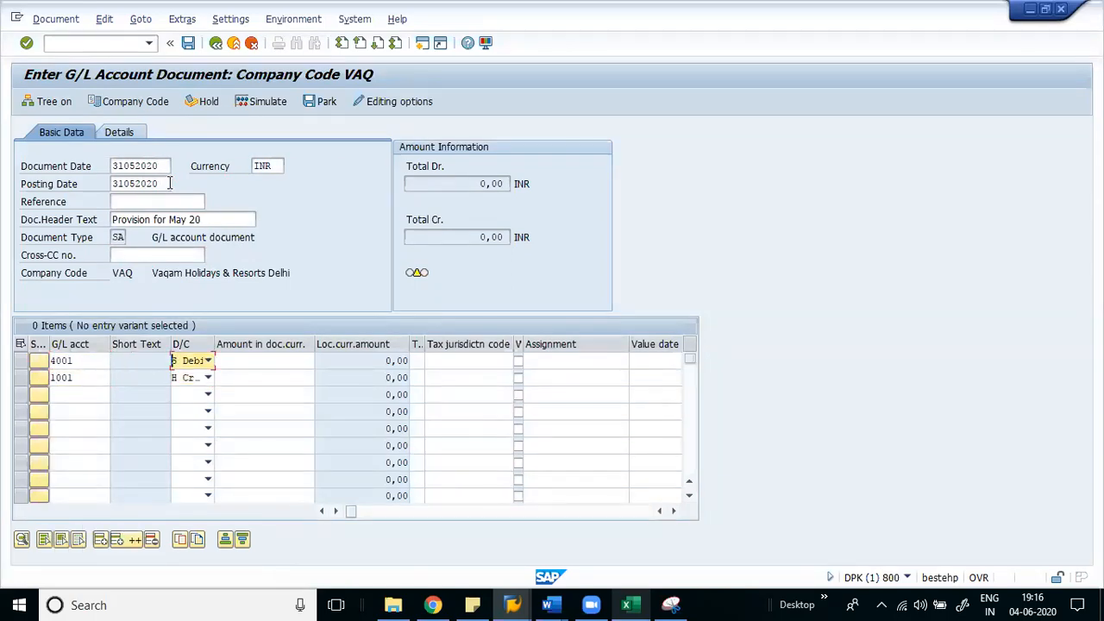
- Fill 10000 on both lines and check the document, which rejects 1001 as internal-only
key(Tab)
key(space)
key(Down)
key(Return)
key(Down)
key(space)
key(Down)
key(Return)
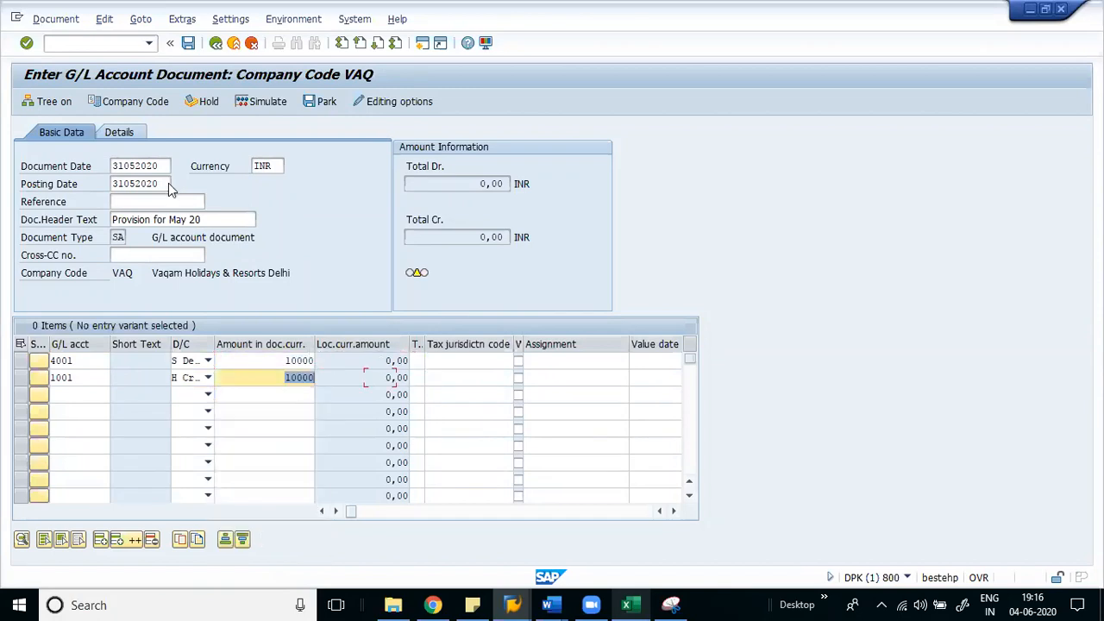
key(Return)
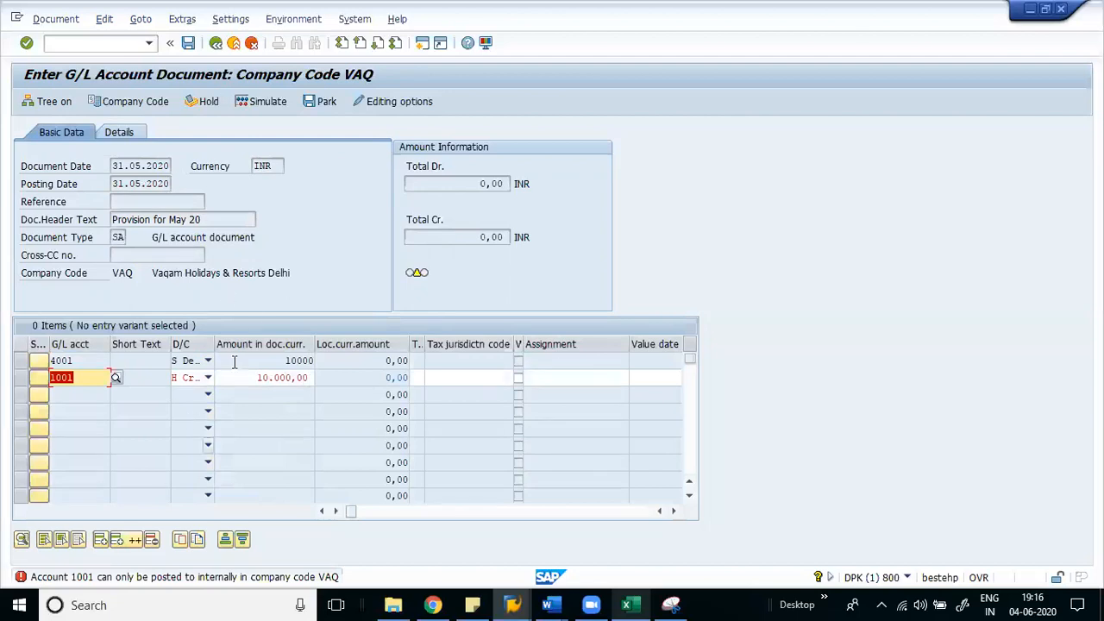
click(85, 42)
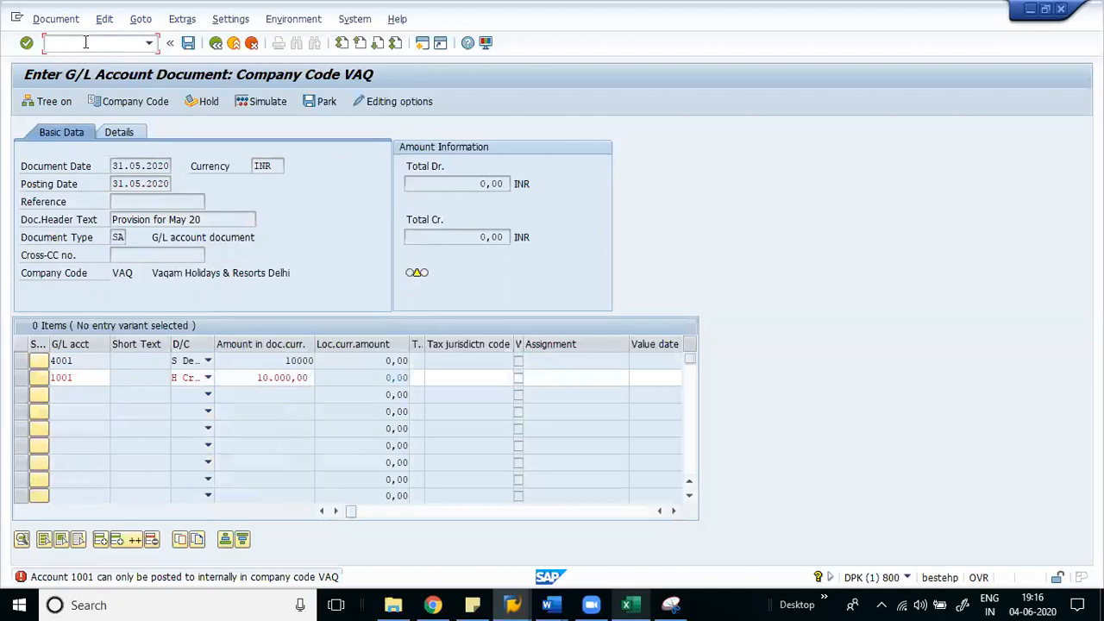
- In /oFS00, untick Post automatically only on account 1001 Salary Provision and save it
text(/ofs00)
key(Return)
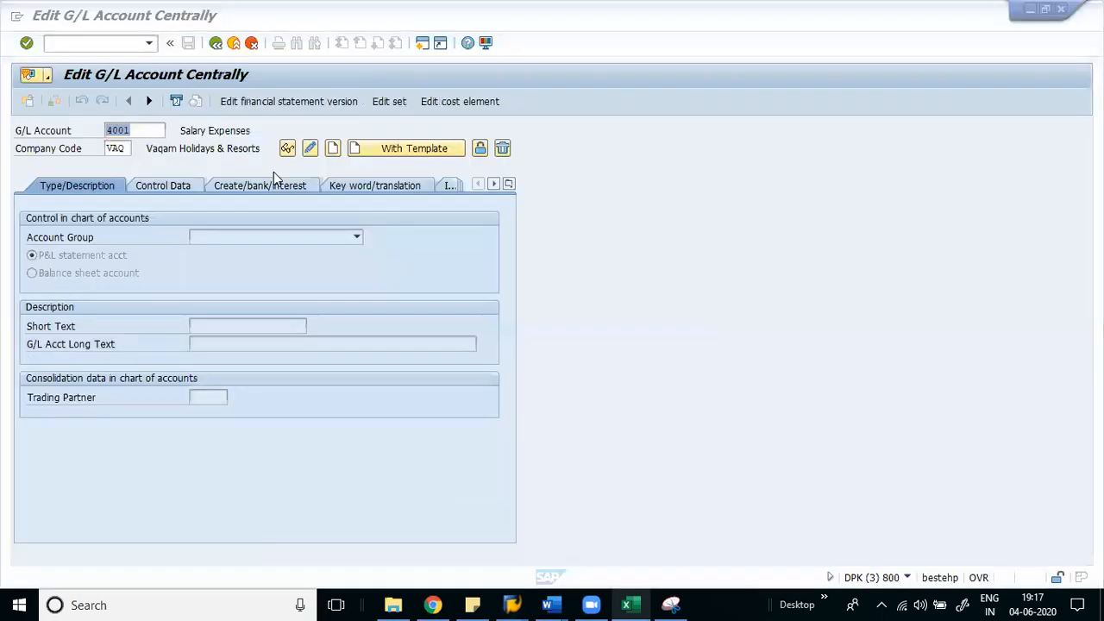
text(1001)
key(Return)
click(311, 152)
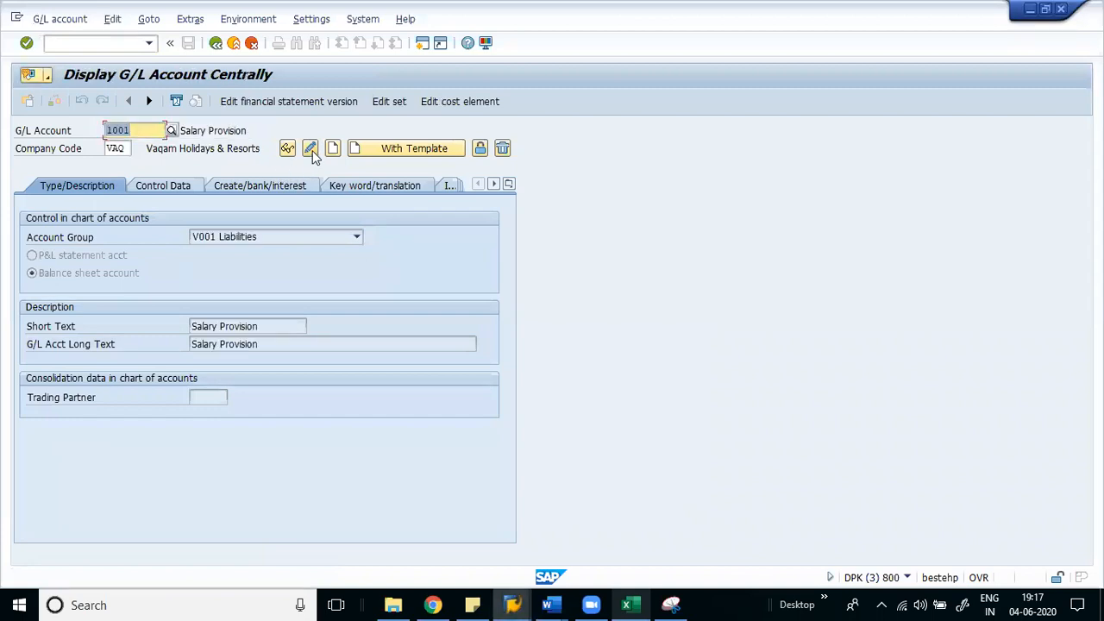
click(262, 185)
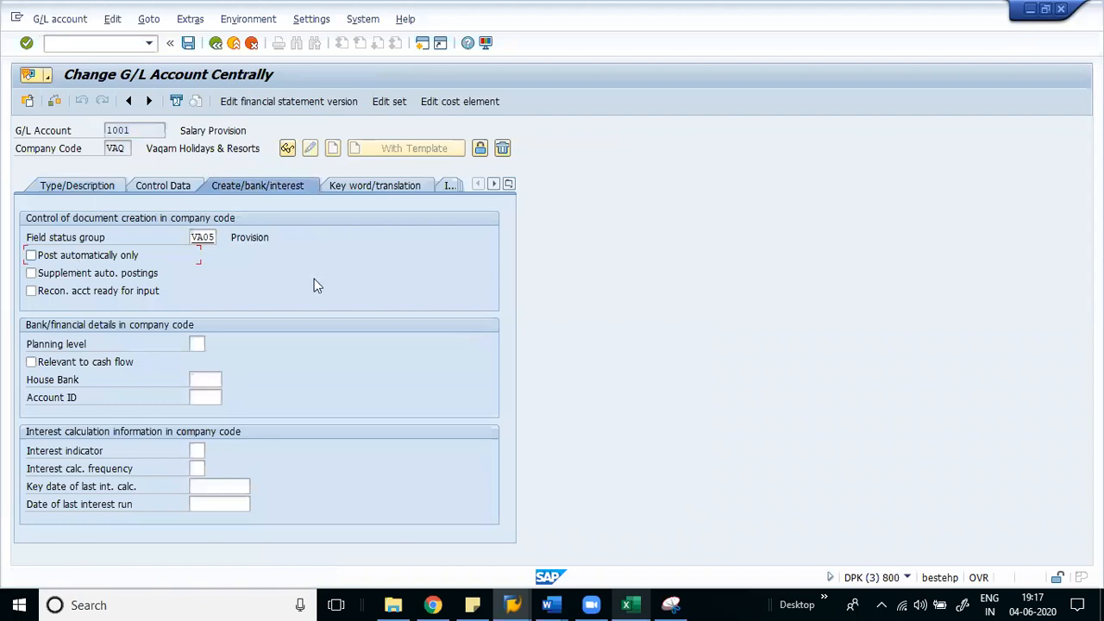
key(ctrl+s)
key(Return)
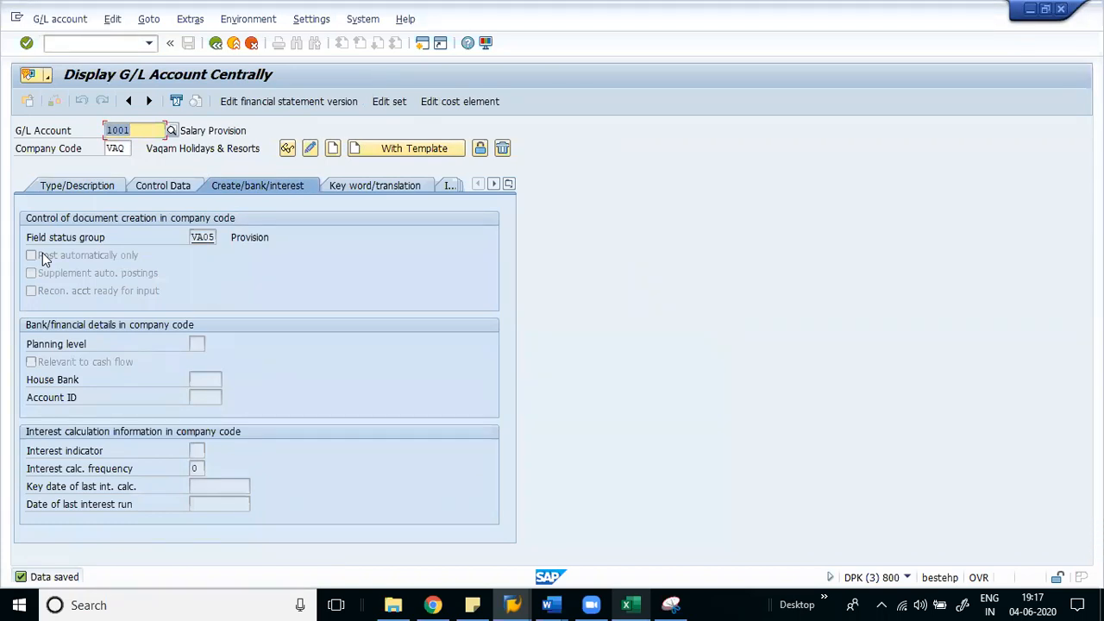
- Return to the provision document and revalidate both lines to green checks
key(F3)
key(Return)
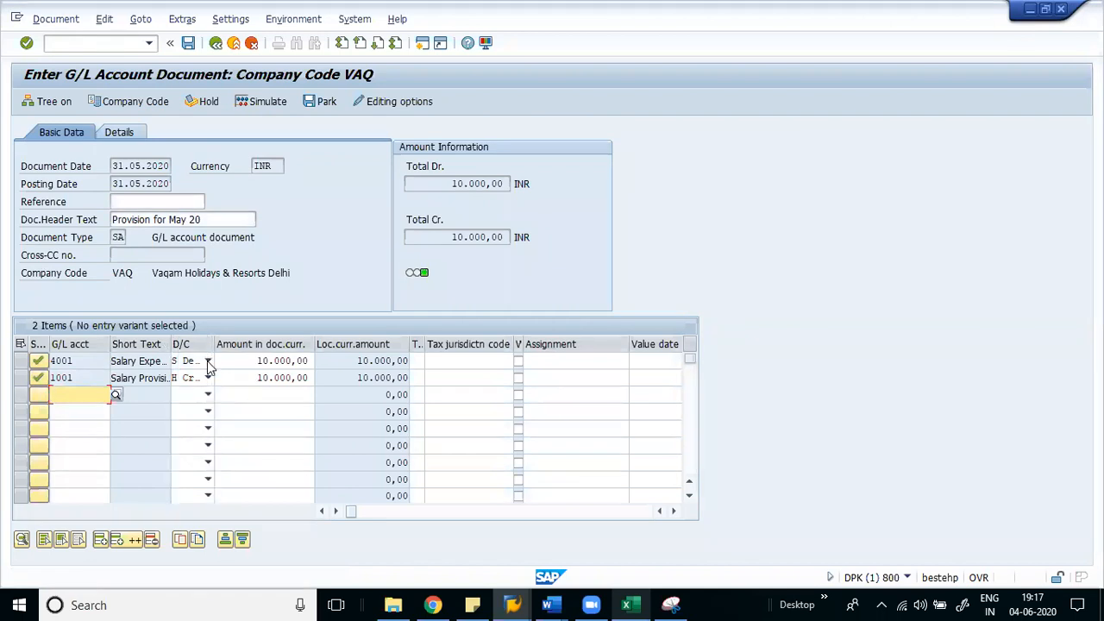
key(F3)
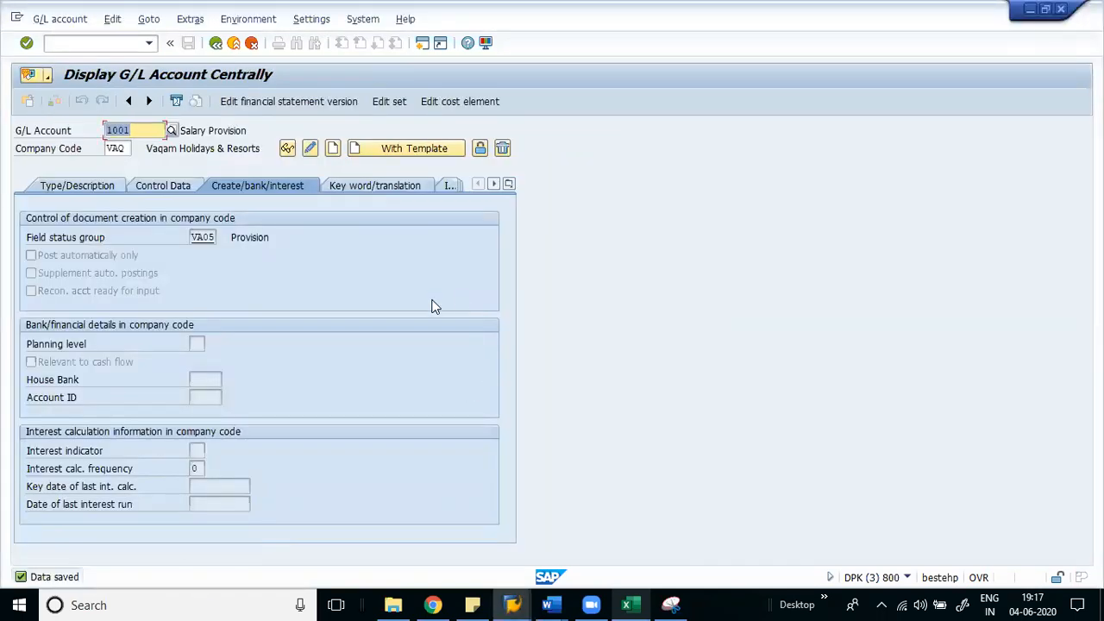
key(F3)
key(alt+Tab)
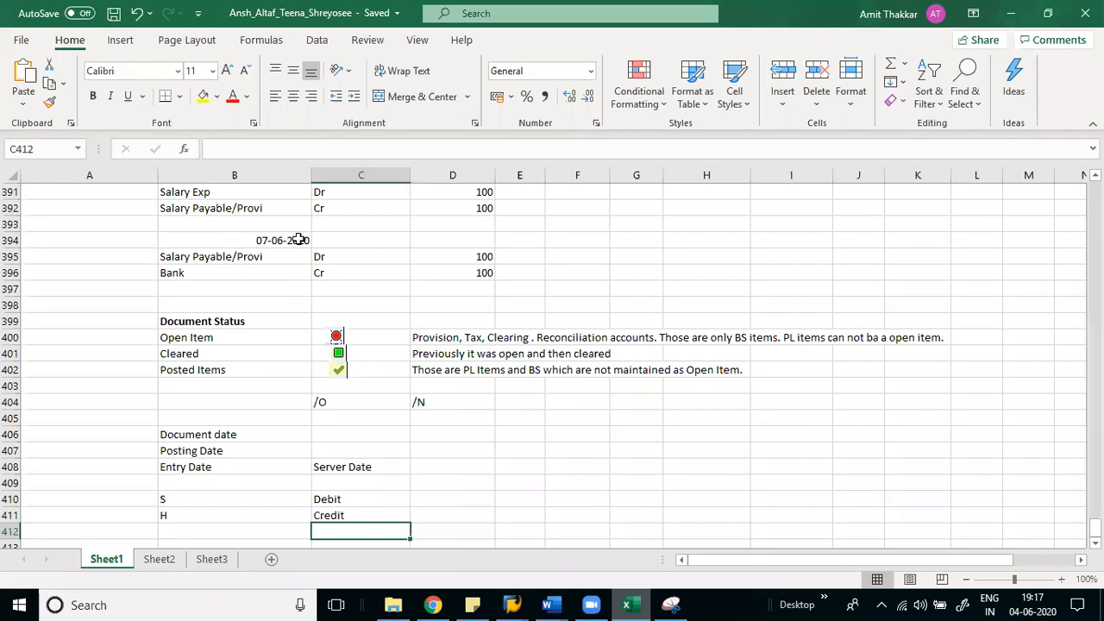
- Cut the 31-05-2020 date out of B390, paste it into A391, and save
click(199, 203)
key(Up)
key(Up)
key(Up)
key(Up)
key(Up)
key(Down)
key(Down)
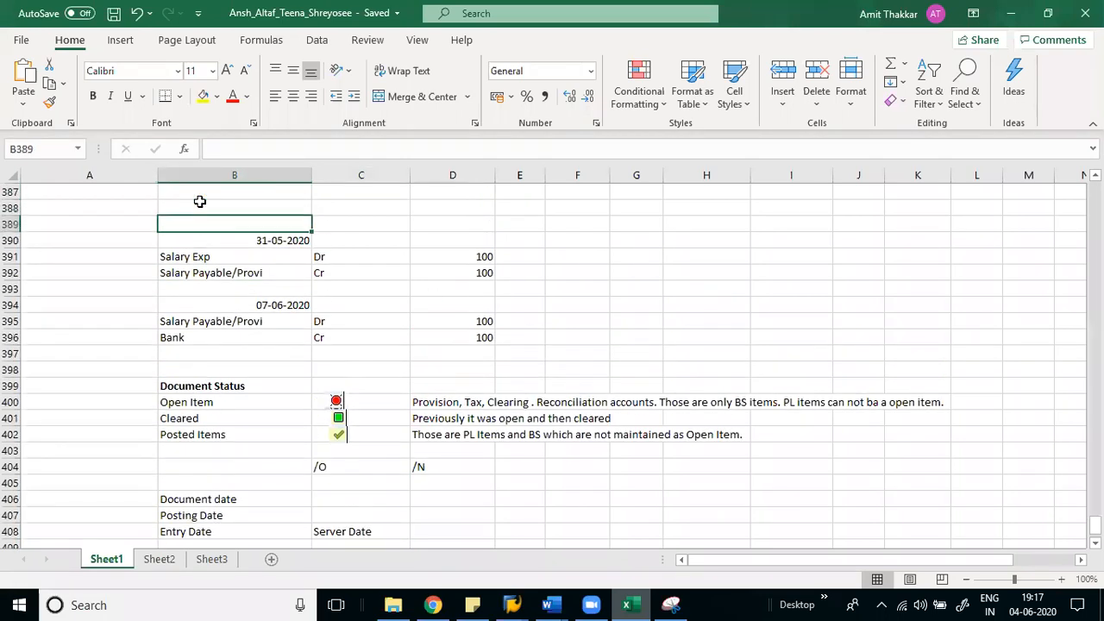
key(Down)
key(ctrl+x)
key(Down)
key(Left)
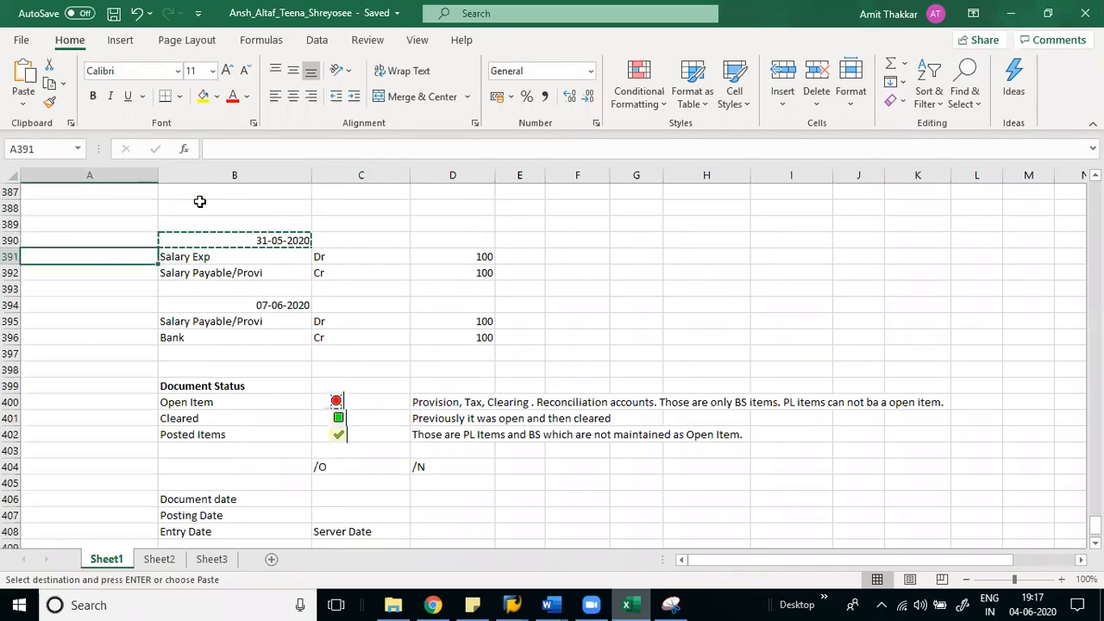
key(ctrl+v)
key(Up)
key(Right)
key(ctrl+s)
- Copy the date from A391 into A390, save the workbook, and move to B390
key(Down)
key(Left)
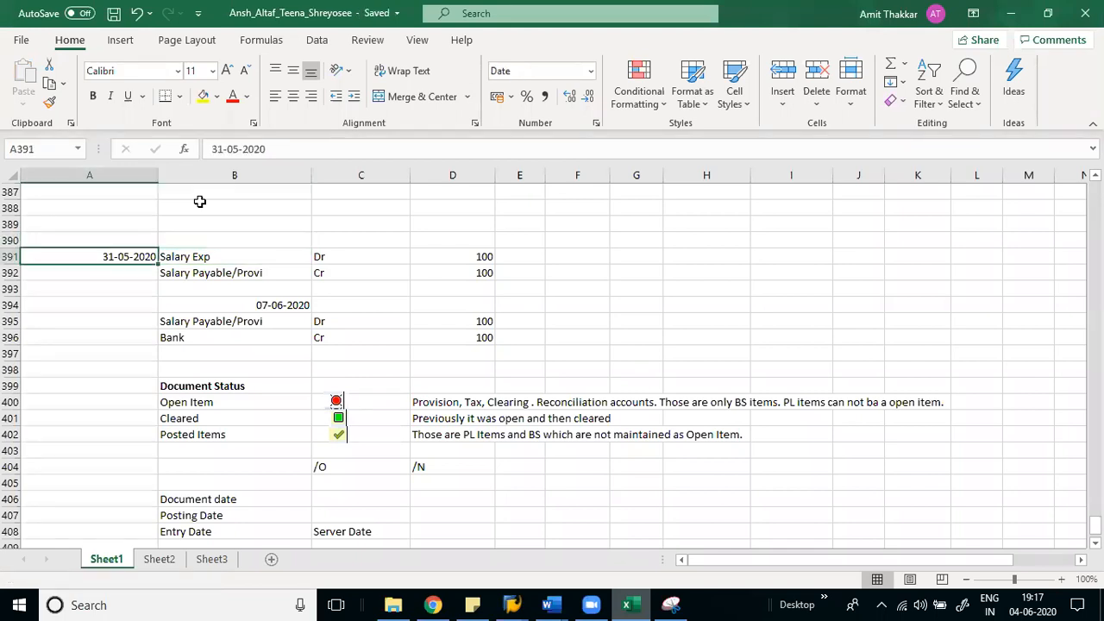
key(ctrl+c)
key(ctrl+Up)
key(Down)
key(Down)
key(Down)
key(Down)
key(Down)
key(Down)
key(Down)
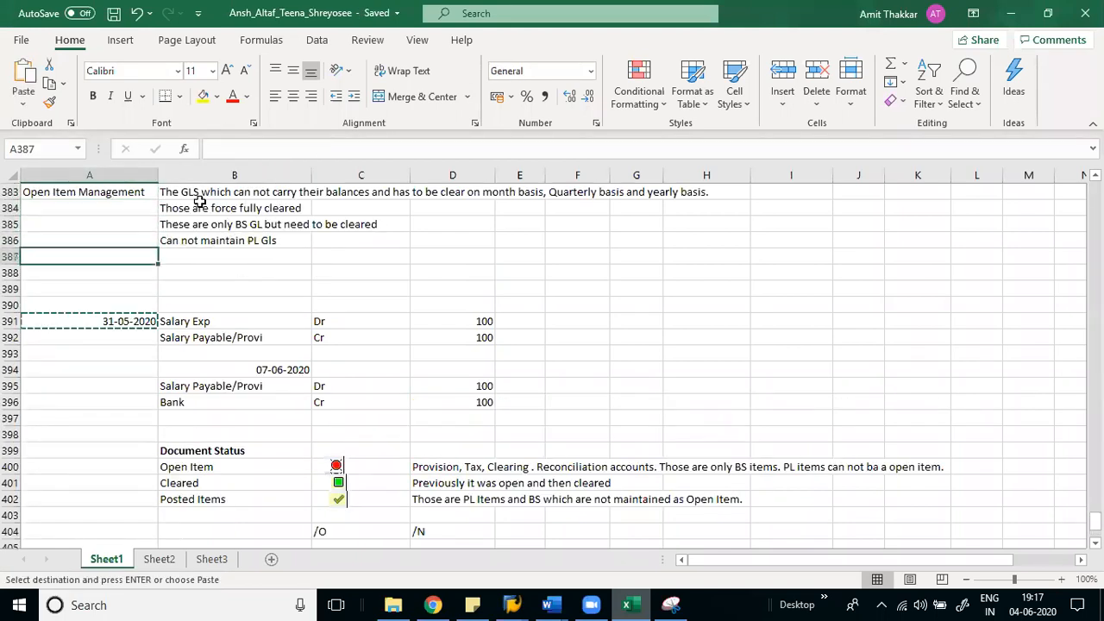
key(ctrl+v)
key(ctrl+s)
key(Right)
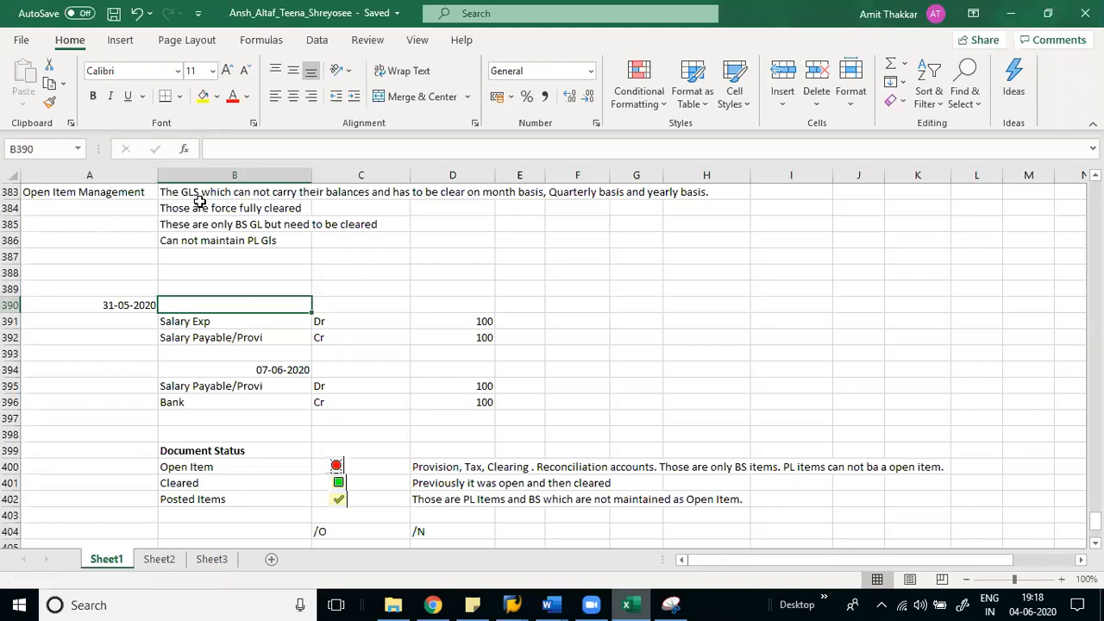
- Enter SA in B390 after checking the SA document type in SAP
text(SA)
key(Return)
key(alt+Tab)
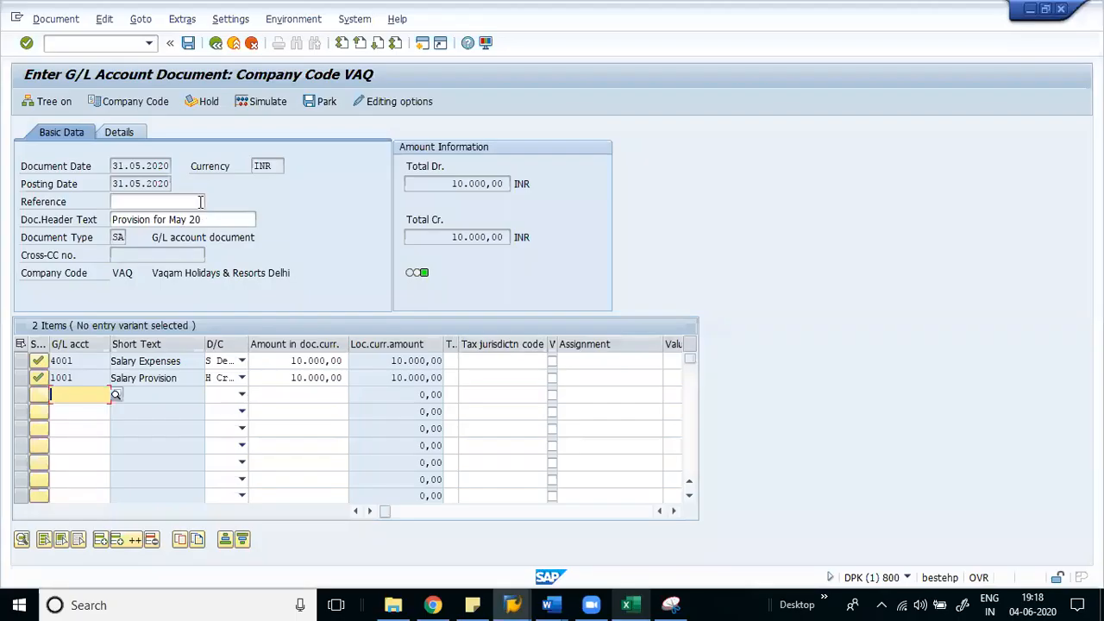
click(136, 240)
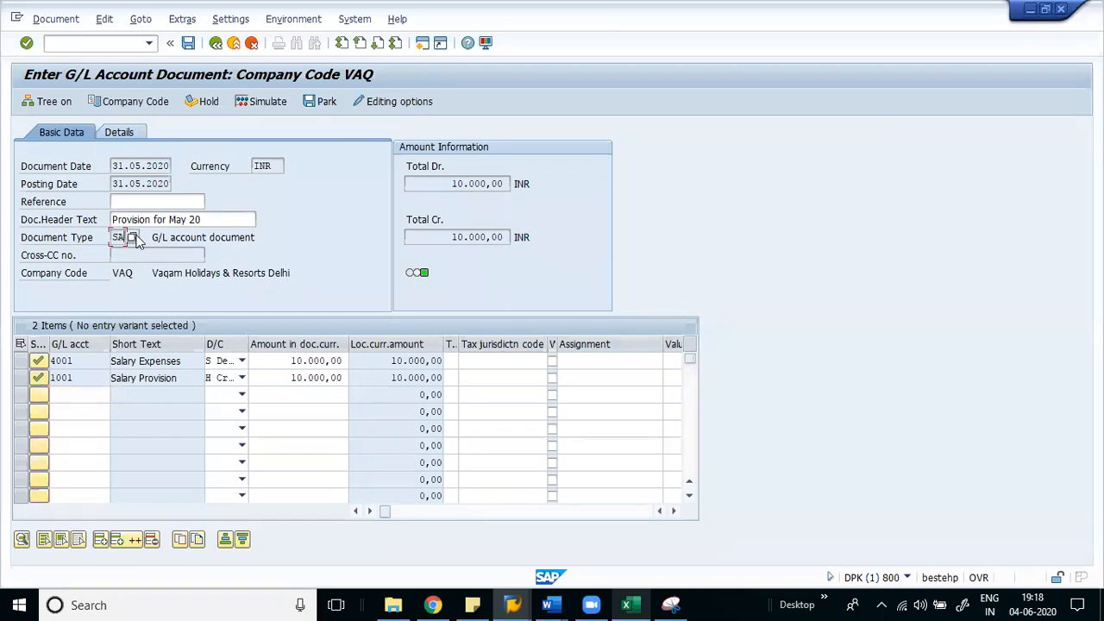
key(alt+Tab)
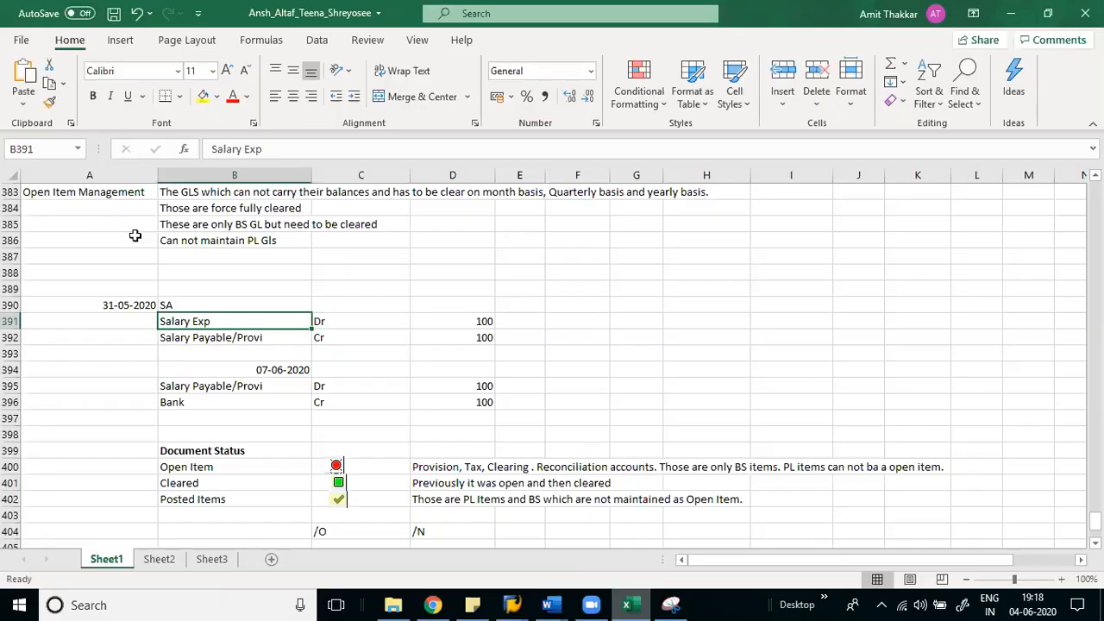
- Narrow columns C and D to fit the Dr/Cr labels and amounts
click(105, 317)
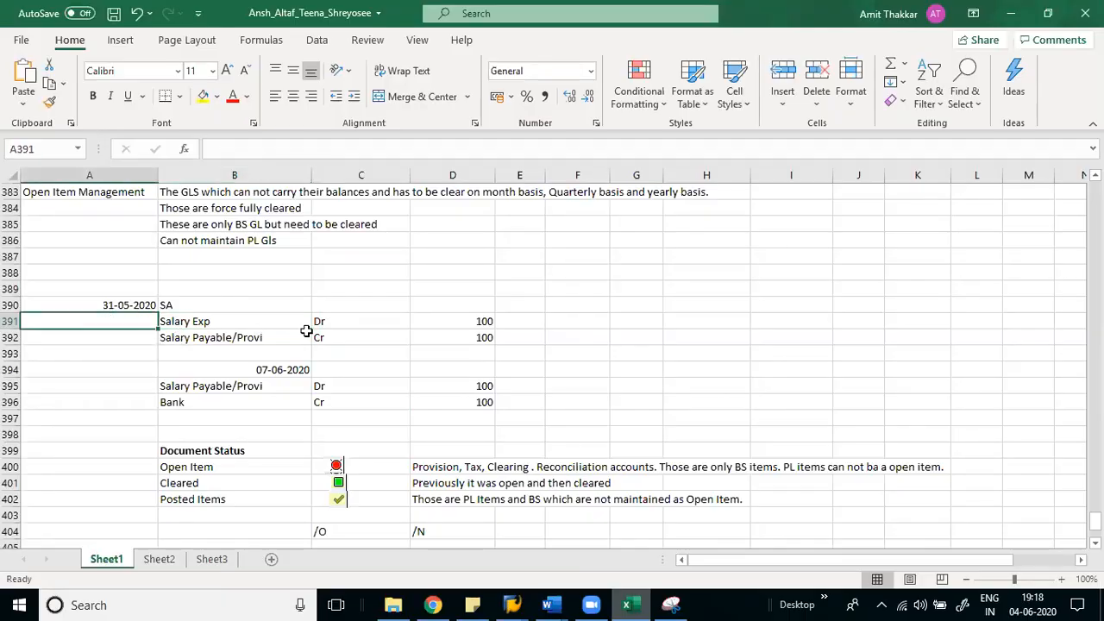
drag(411, 175, 347, 177)
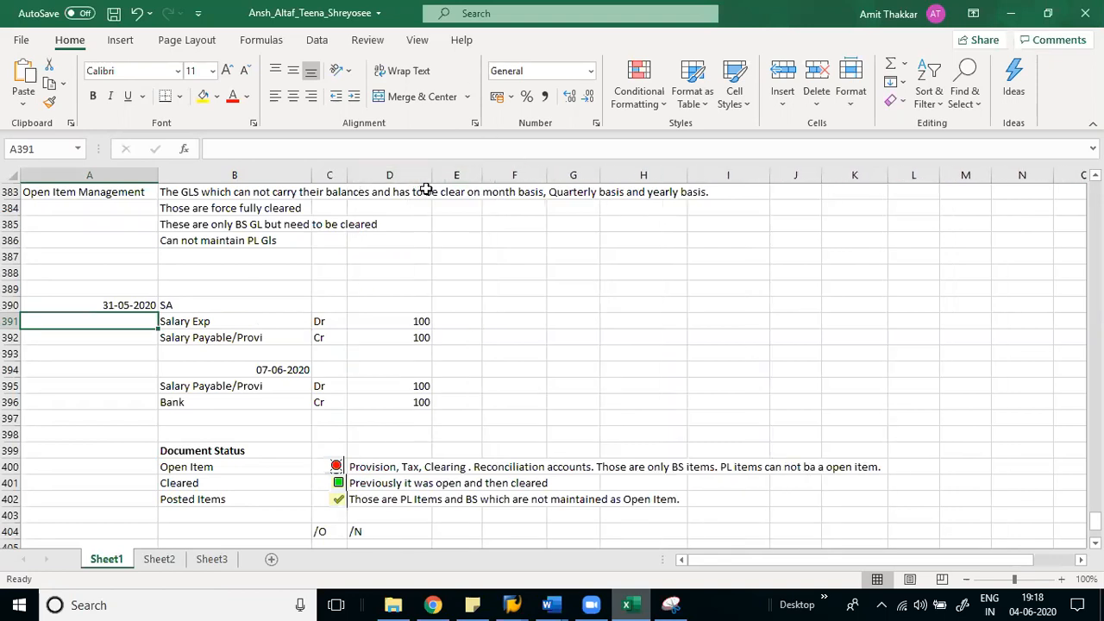
drag(432, 175, 383, 178)
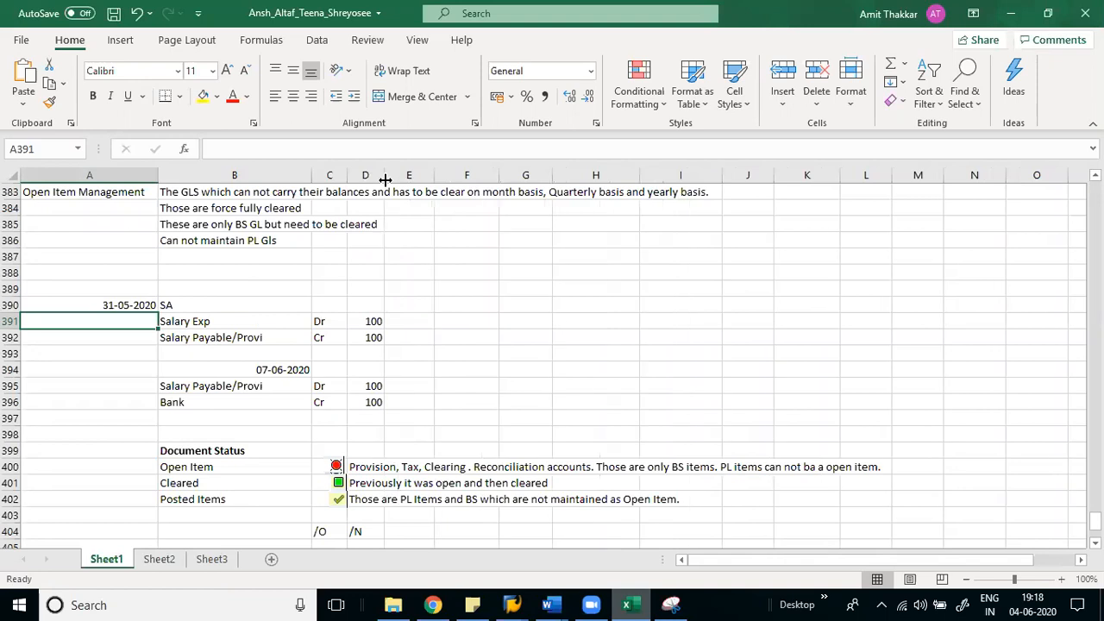
- Enter S as the code in A391 and A392 for both salary lines
text(S)
key(Return)
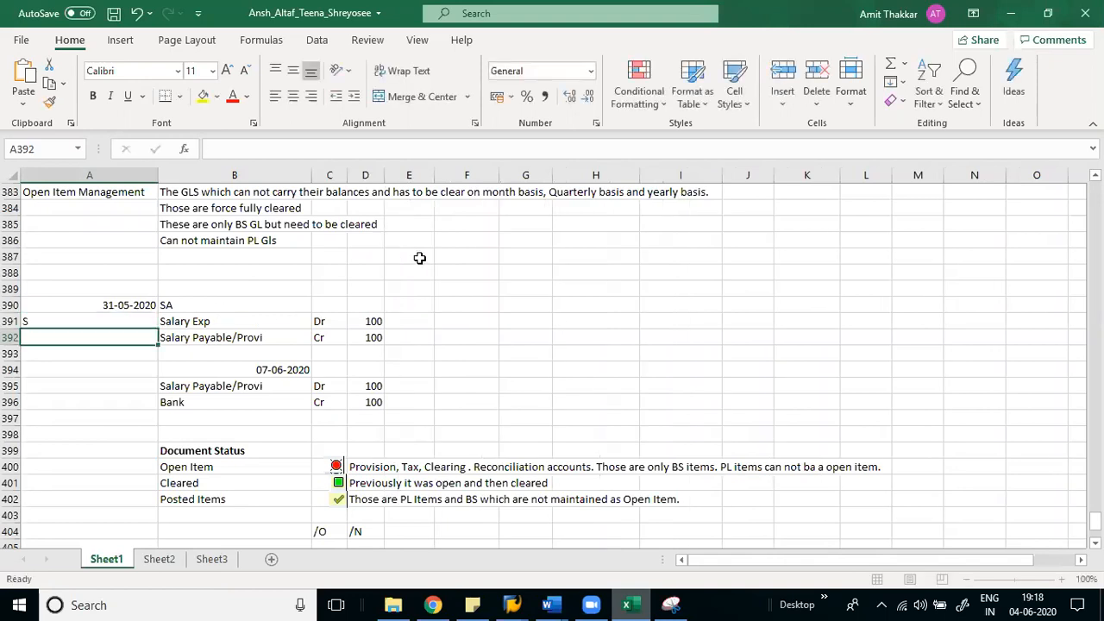
text(S)
key(Up)
key(Right)
key(Right)
key(Right)
key(Right)
key(Right)
key(Left)
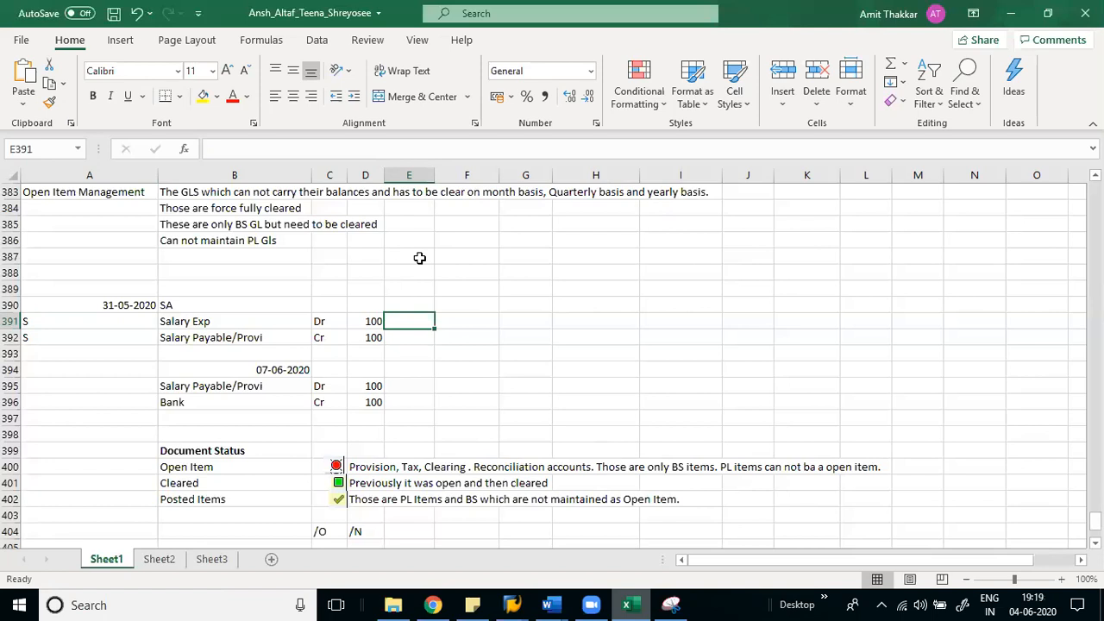
- Enter posting keys 40 in E391 and 50 in E392
key(Left)
key(Left)
key(Left)
key(Left)
key(Right)
key(Right)
key(Right)
key(Right)
text(40)
key(Return)
text(50)
key(Return)
key(Up)
key(Up)
key(Up)
key(Down)
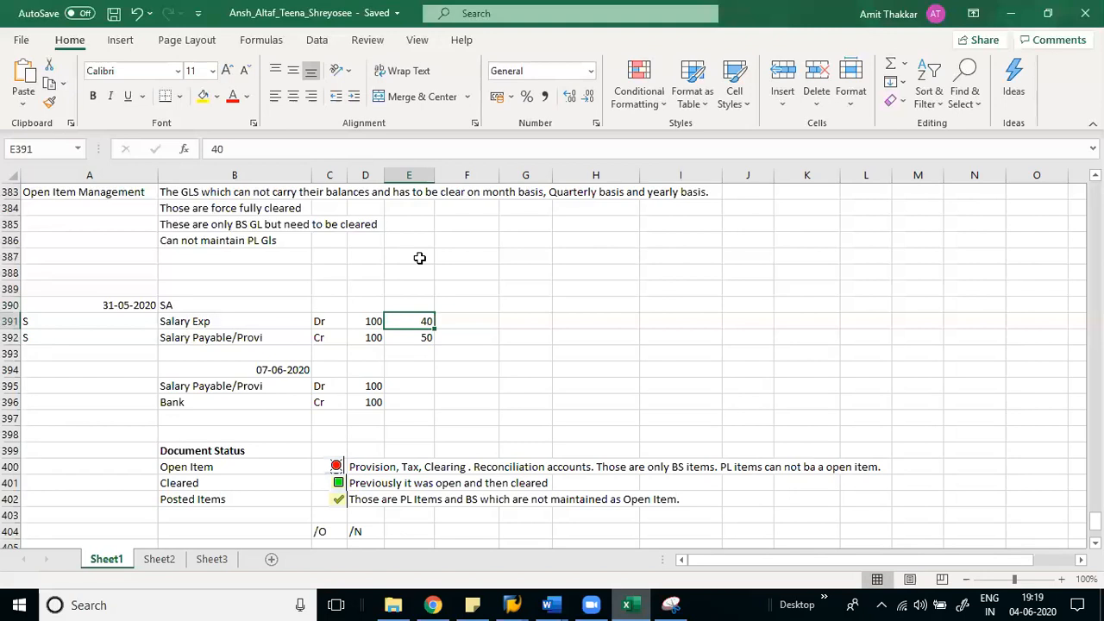
key(Left)
key(Left)
key(Left)
key(Left)
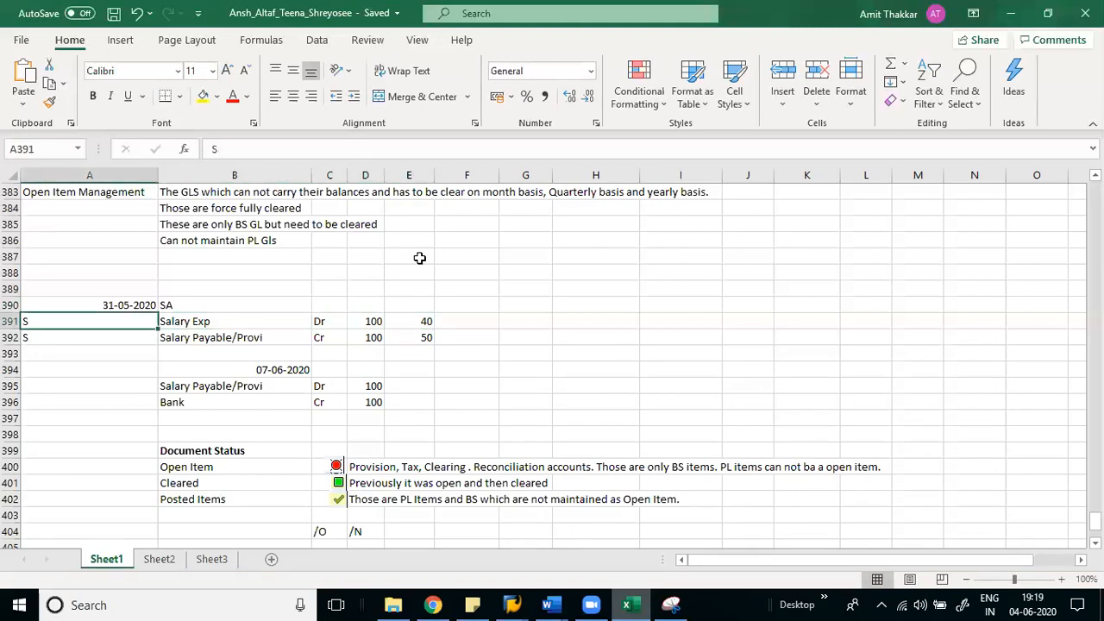
key(Right)
key(Right)
key(Right)
key(Right)
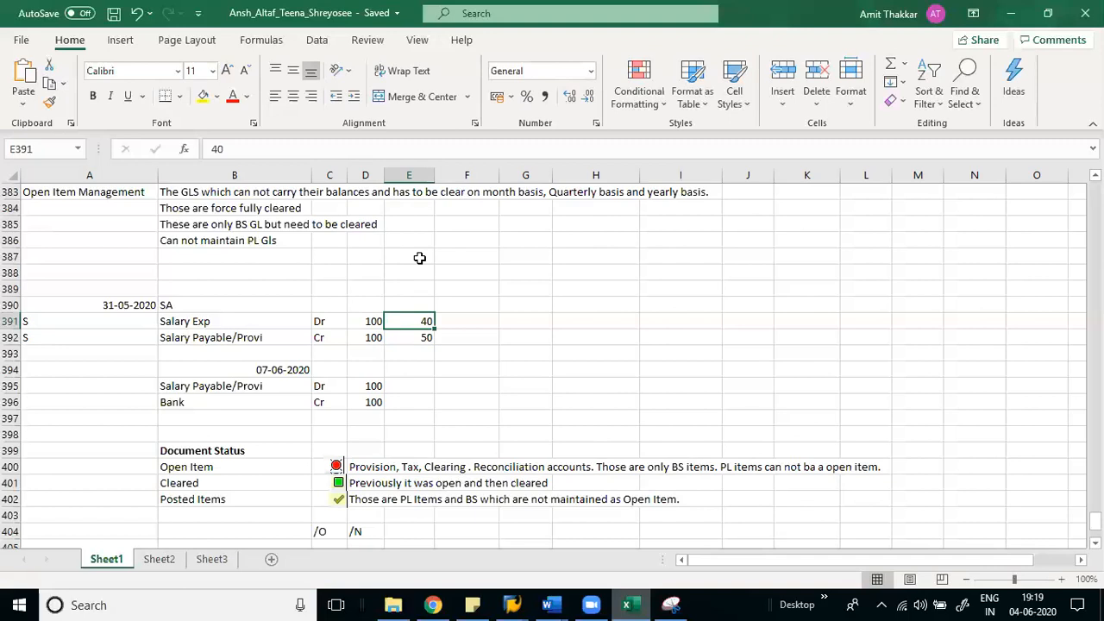
- Scroll up through the notes to the posting-key table and select the 40 and 50 rows
key(Up)
key(Up)
key(Up)
key(Up)
key(Up)
key(Up)
key(Up)
key(Up)
key(Up)
key(Up)
key(Up)
key(Up)
key(Up)
key(Up)
key(Up)
key(Up)
key(Up)
key(Up)
key(Up)
key(Up)
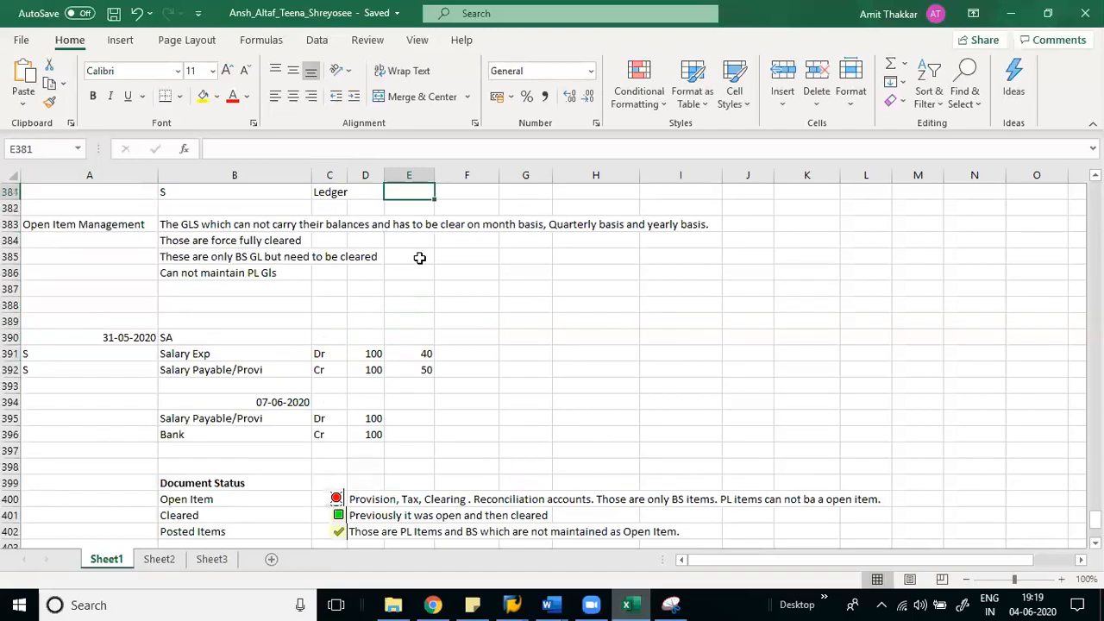
key(Up)
key(Up)
key(Up)
key(Up)
key(Up)
key(Up)
key(Up)
key(Up)
key(Up)
key(Up)
key(Up)
key(Up)
key(Up)
key(Up)
key(Up)
key(Up)
key(Up)
key(Up)
key(Up)
key(Up)
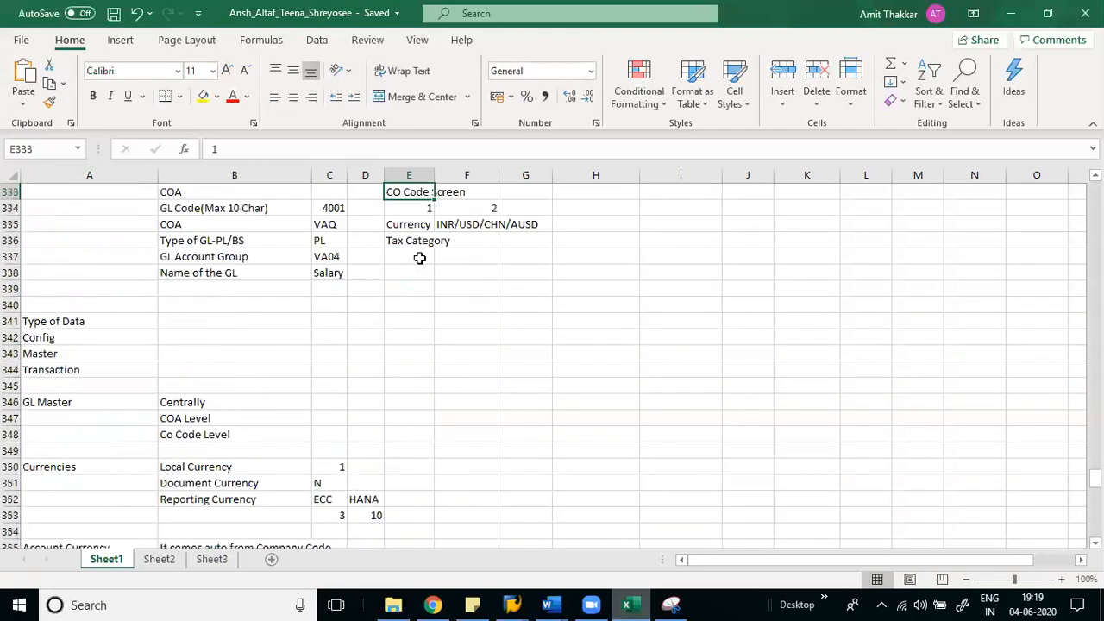
key(Up)
key(Up)
key(Up)
key(Up)
key(Up)
key(Up)
key(Up)
key(Up)
key(Up)
key(Up)
key(Up)
key(Up)
key(Up)
key(Up)
key(Up)
key(Up)
key(Up)
key(Up)
key(Up)
key(Up)
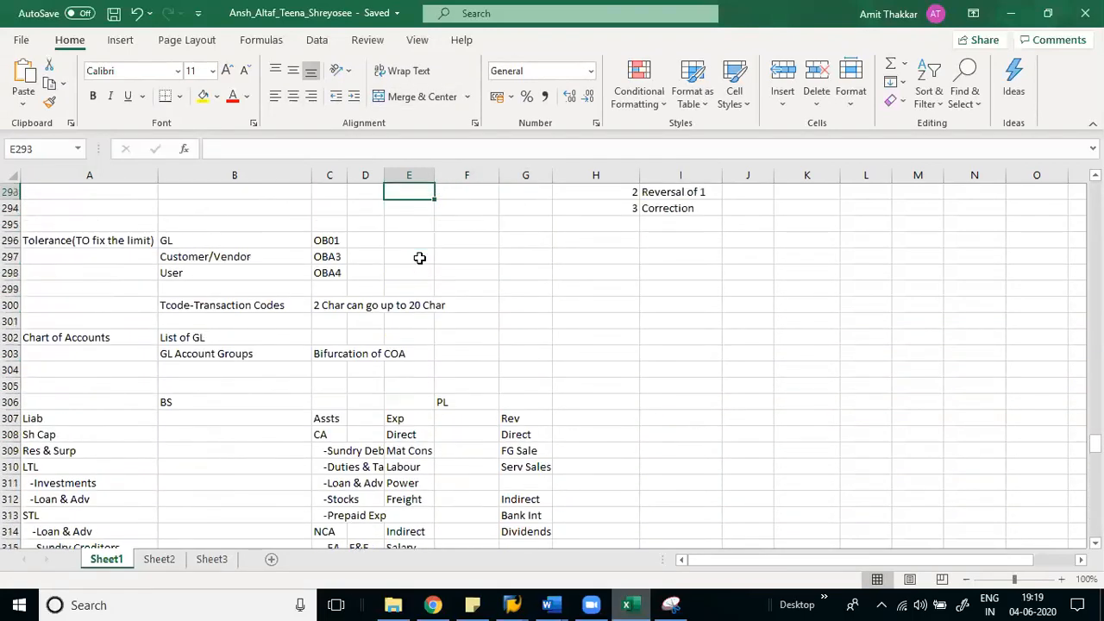
key(Up)
key(Up)
key(Up)
key(Up)
key(Up)
key(Right)
key(Right)
key(Right)
key(Right)
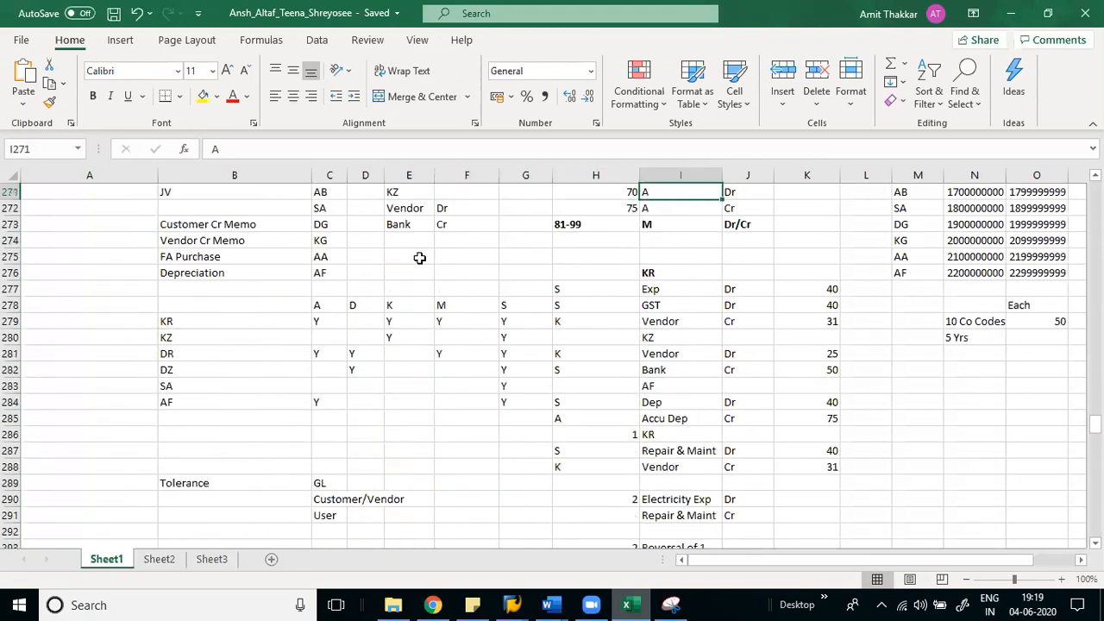
key(Up)
key(Up)
key(Up)
key(Up)
key(Up)
key(Up)
key(Up)
key(Down)
key(Down)
key(Down)
key(Down)
key(Down)
key(Left)
key(shift+Right)
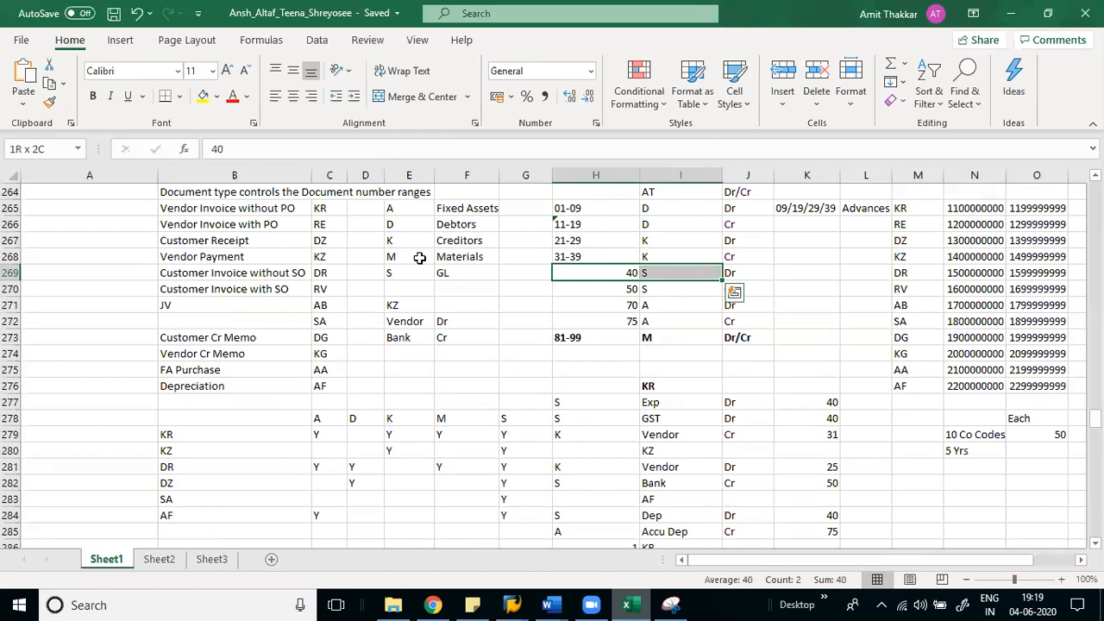
key(shift+Right)
key(shift+Down)
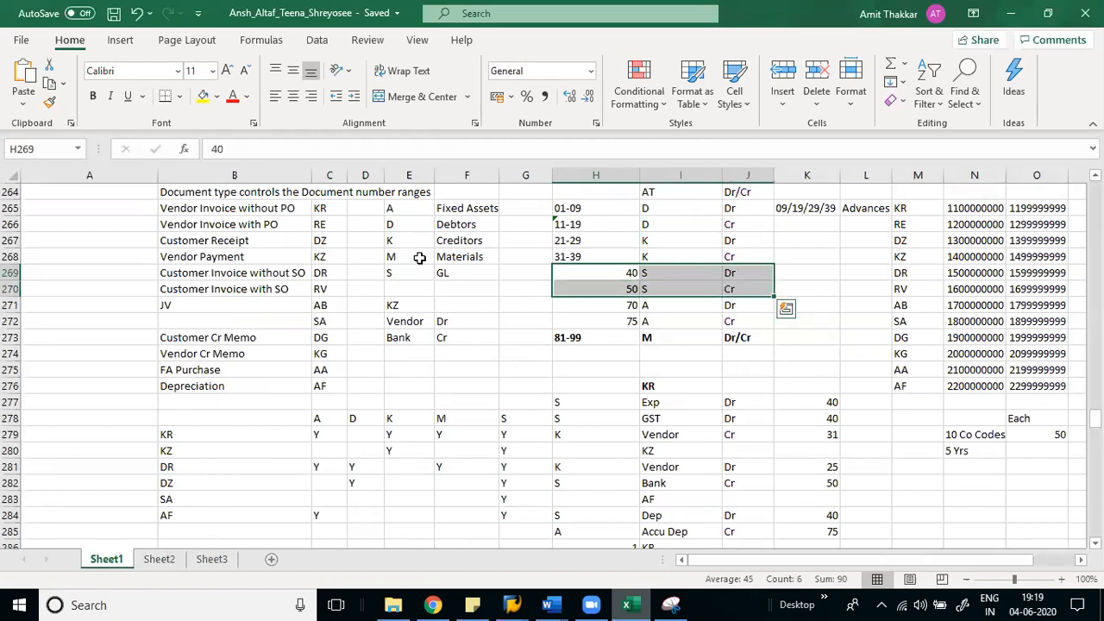
- Move down through the notes to the 31-05-2020 salary provision entries, then return to SAP
key(Left)
key(Left)
key(Left)
key(Left)
key(Left)
key(Left)
key(Left)
key(ctrl+Down)
key(ctrl+Down)
key(ctrl+Down)
key(ctrl+Down)
key(ctrl+Down)
key(ctrl+Down)
key(ctrl+Down)
key(ctrl+Down)
key(ctrl+Down)
key(ctrl+Down)
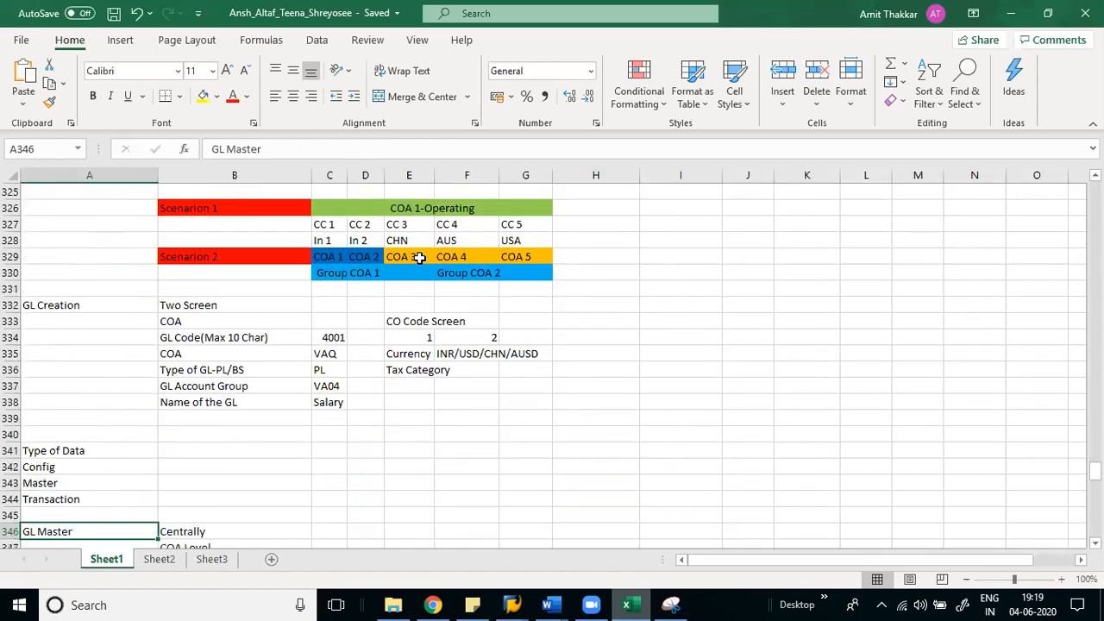
key(ctrl+Down)
key(ctrl+Down)
key(ctrl+Down)
key(ctrl+Down)
key(ctrl+Down)
key(ctrl+Down)
key(ctrl+Down)
key(ctrl+Up)
key(ctrl+Up)
key(Up)
key(Up)
key(Up)
key(Up)
key(Up)
key(Up)
key(Down)
key(Down)
key(Down)
key(Down)
key(Down)
key(Down)
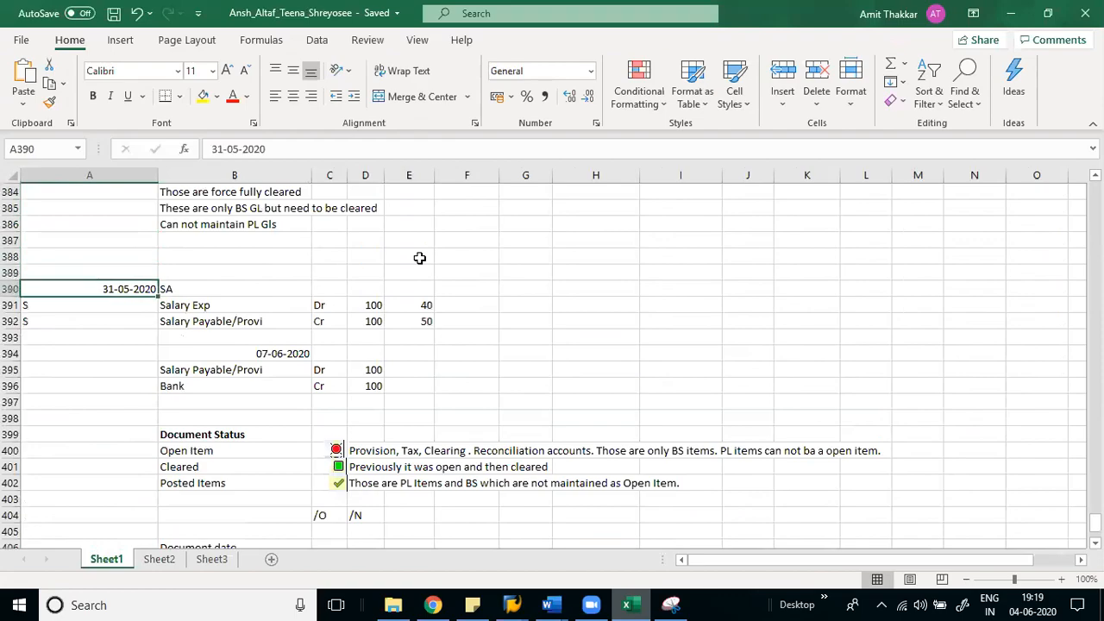
key(Right)
key(Right)
key(alt+Tab)
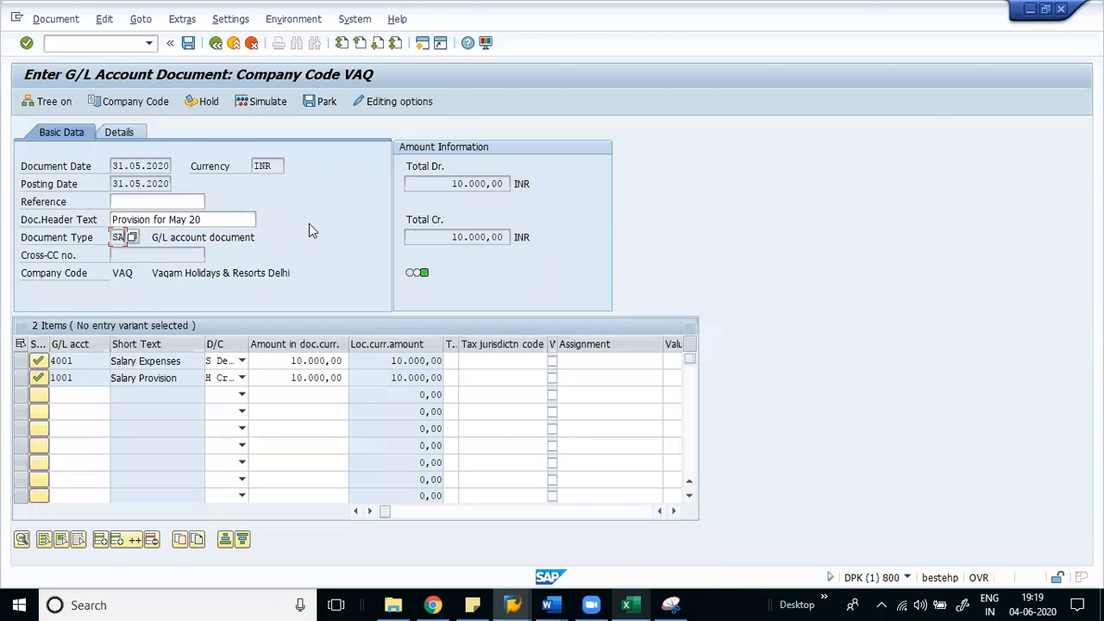
- Simulate the document and check keys 40 on 4001 Salary Expenses and 50 on 1001 Salary Provision
click(253, 109)
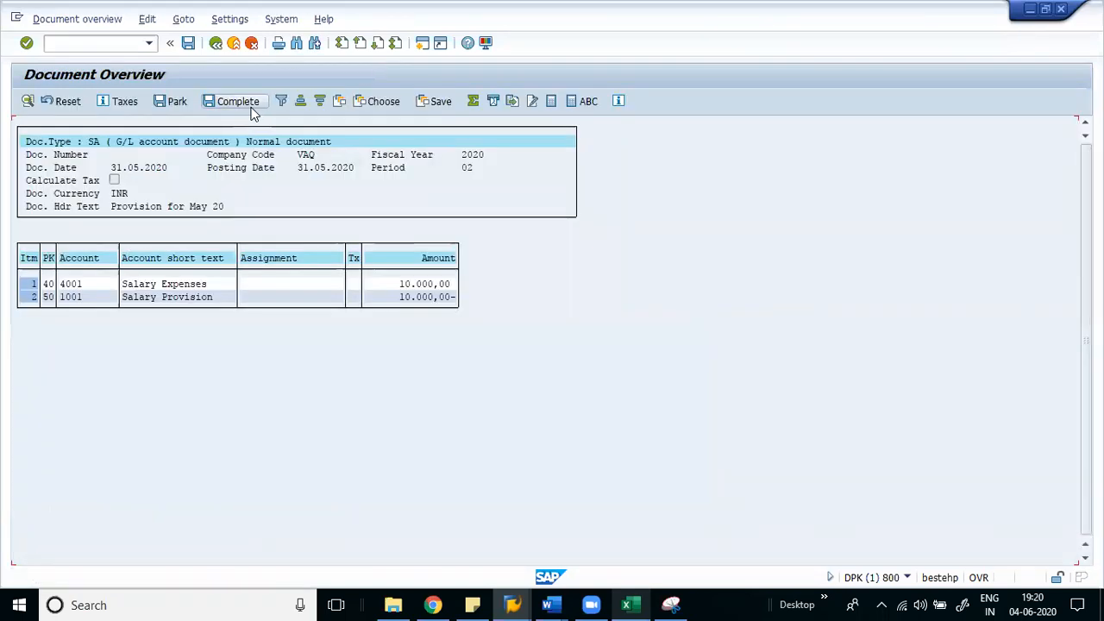
click(48, 281)
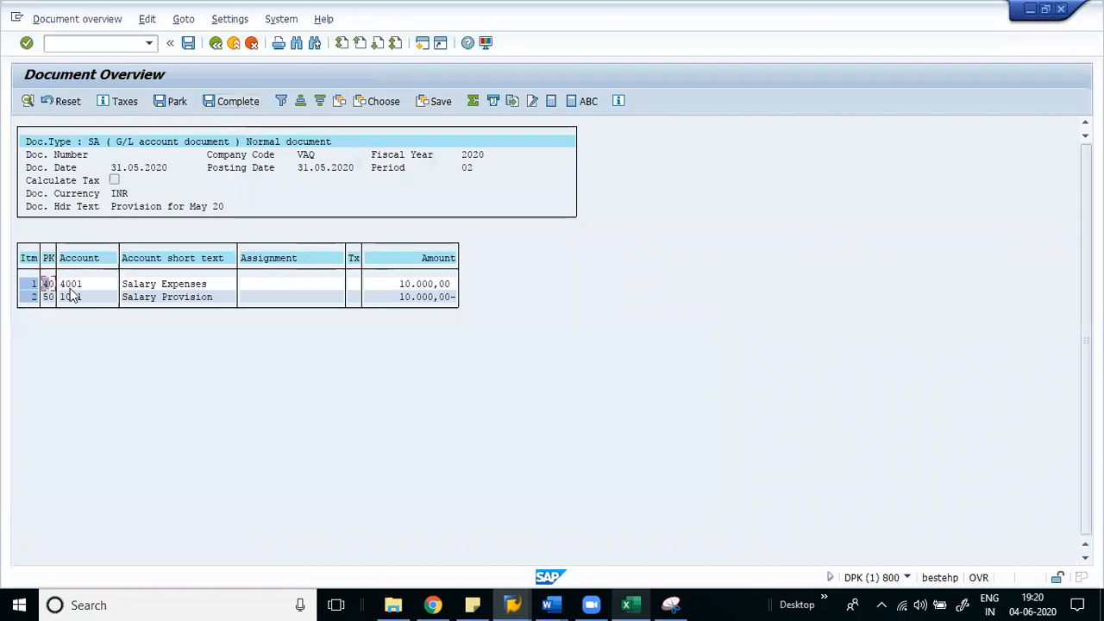
click(49, 298)
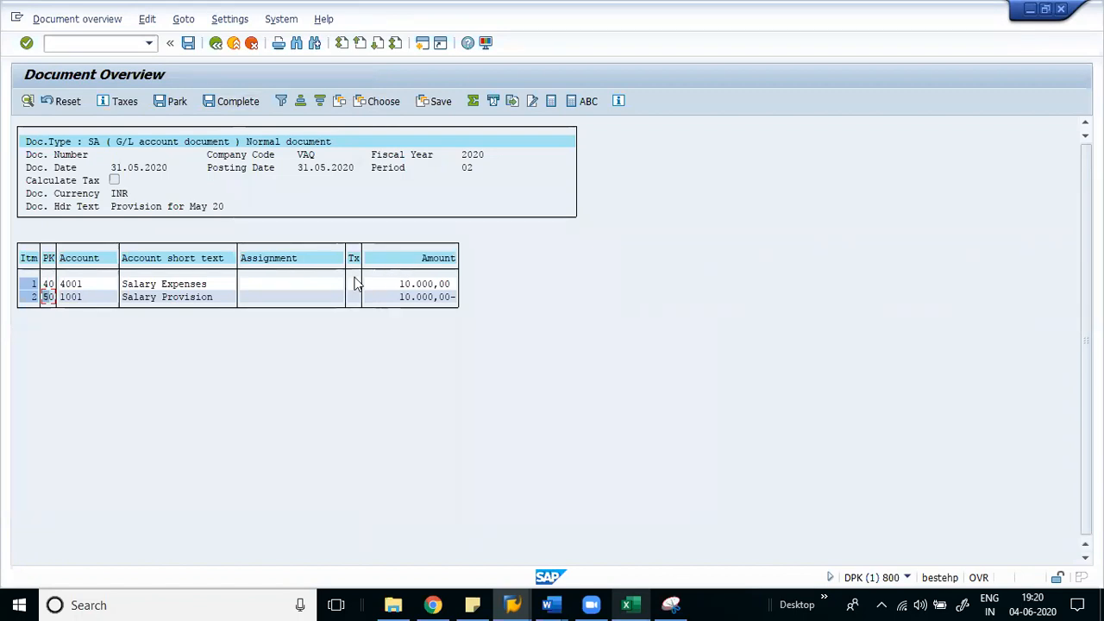
- Add the Debit/Credit Ind. and Account Type columns to the Document Overview layout
click(371, 102)
click(394, 144)
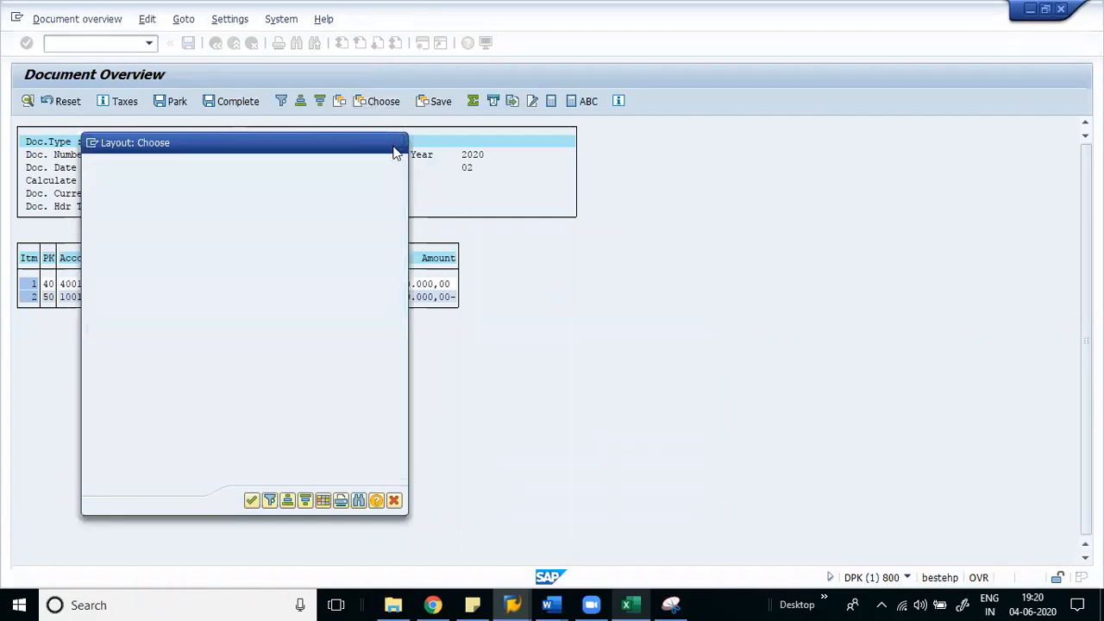
click(339, 102)
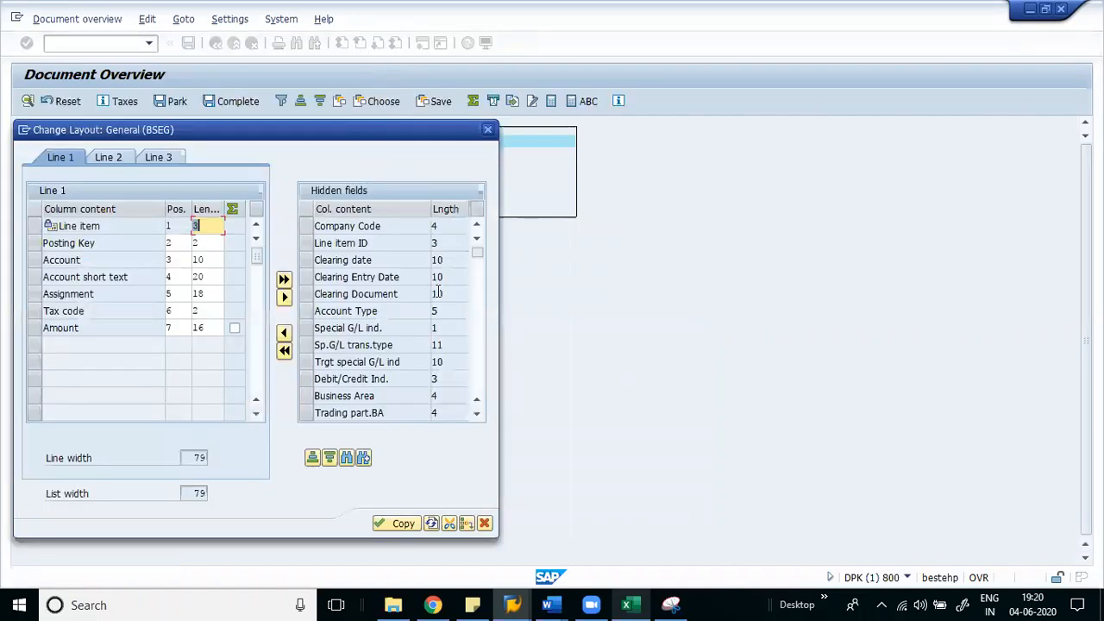
click(345, 312)
click(306, 379)
click(284, 335)
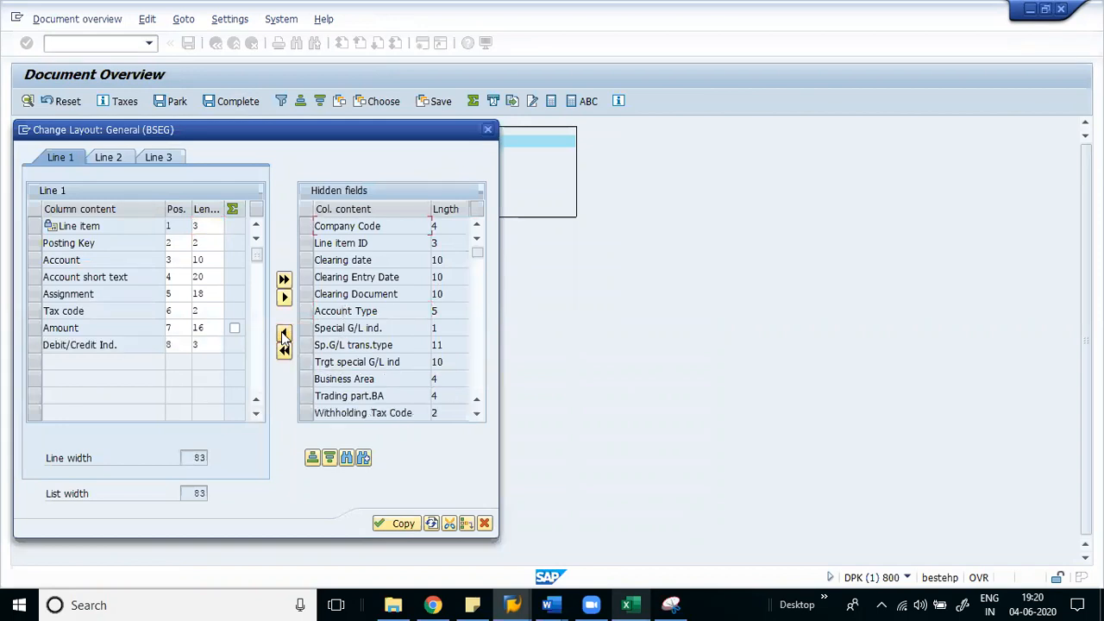
click(306, 312)
click(285, 341)
click(401, 524)
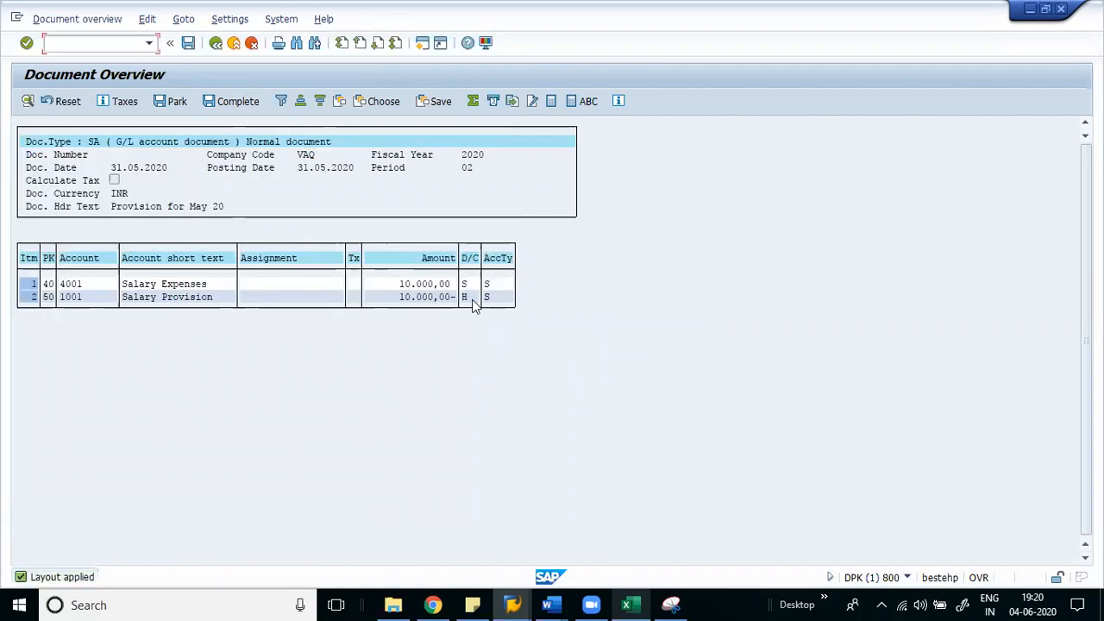
- Inspect the D/C, account type, key 40 and account 1001 entries, then exit the simulation
click(467, 284)
click(486, 284)
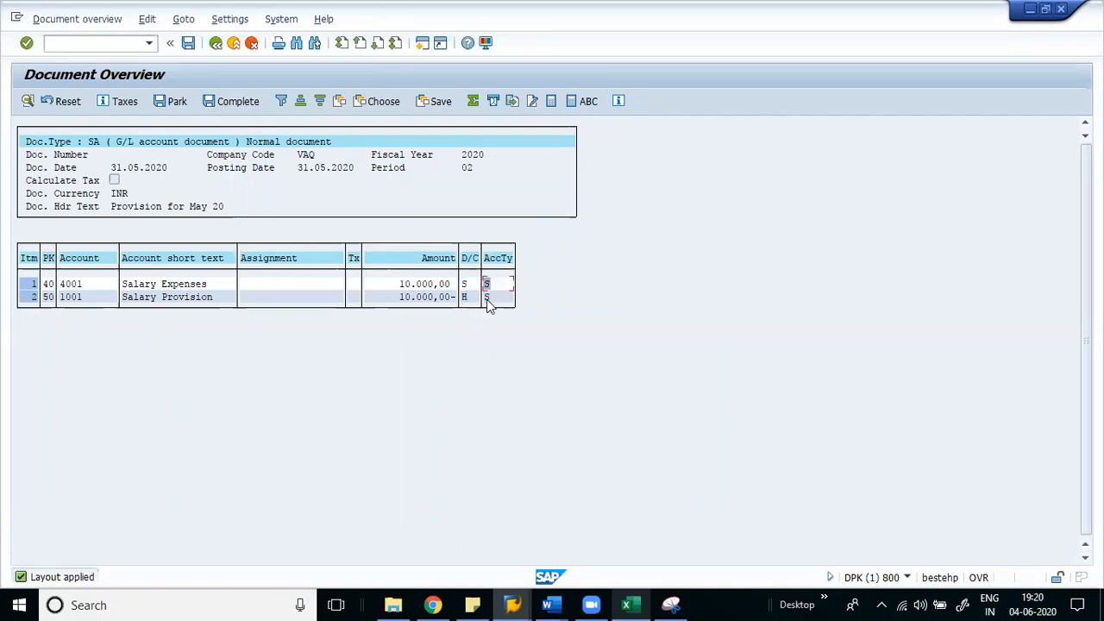
click(46, 284)
click(65, 296)
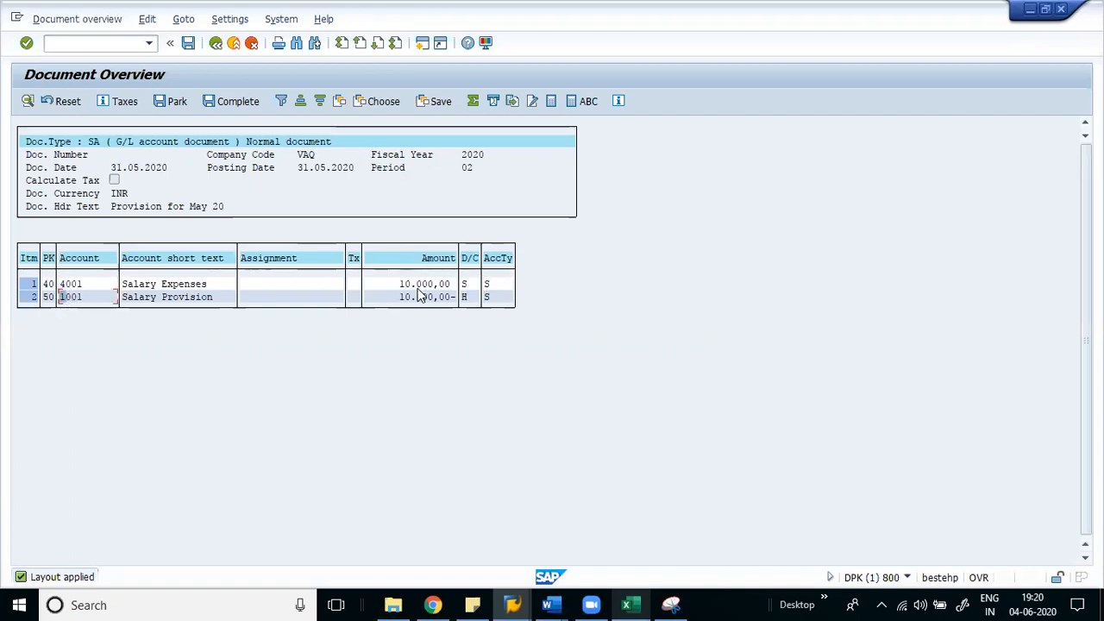
click(217, 43)
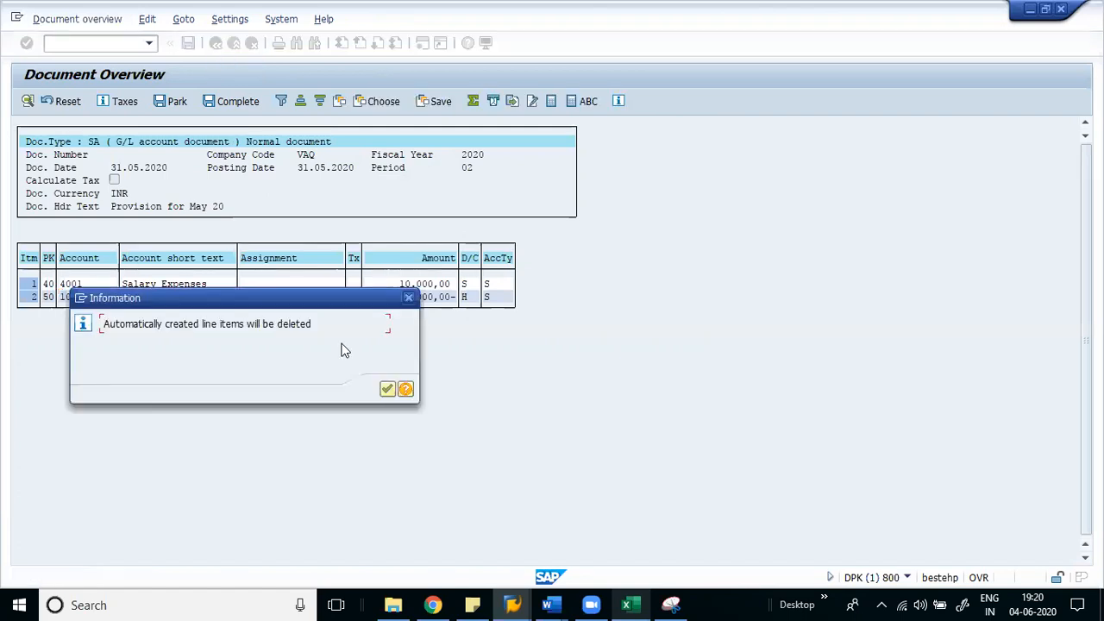
click(387, 390)
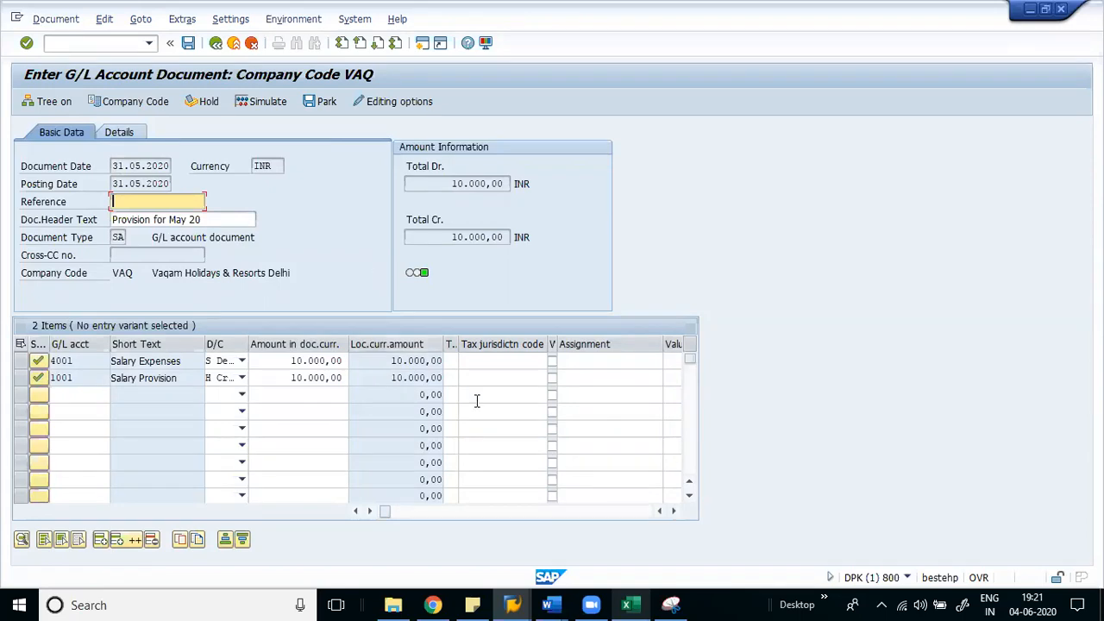
- Widen the D/C column so S Debit and H Credit show in full, and check the SA type
drag(247, 343, 270, 343)
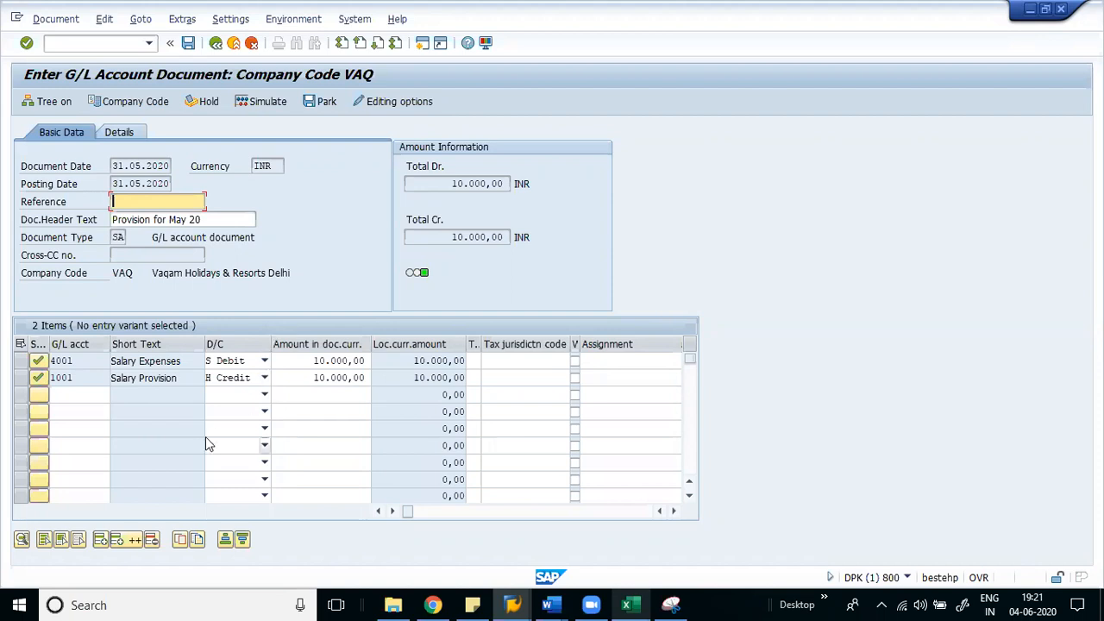
click(118, 239)
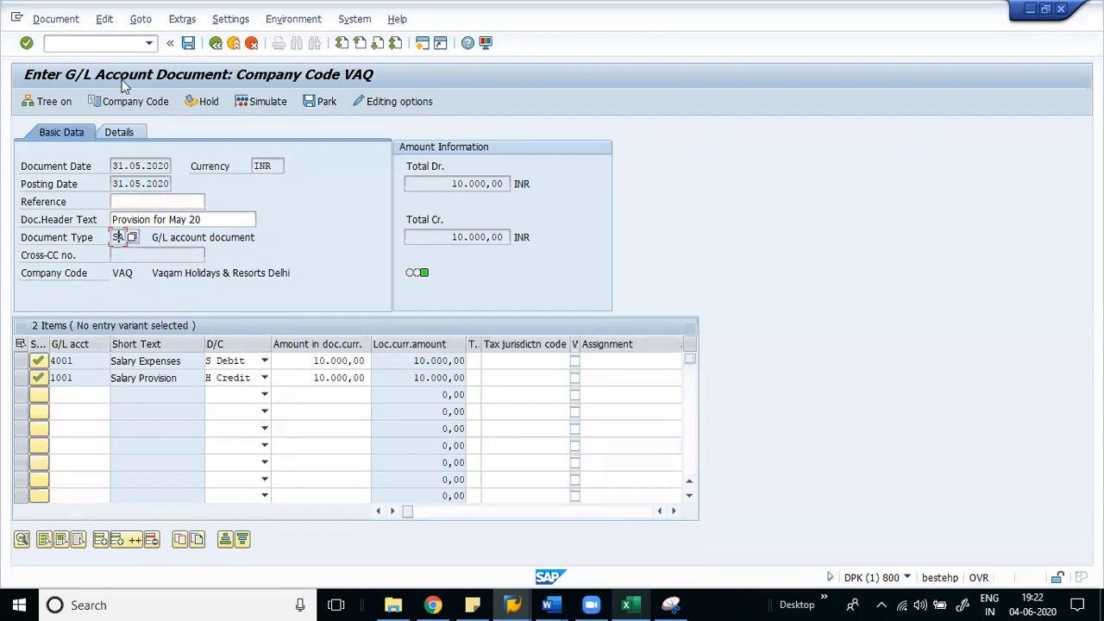
click(102, 41)
text(/nfbl3n)
key(Return)
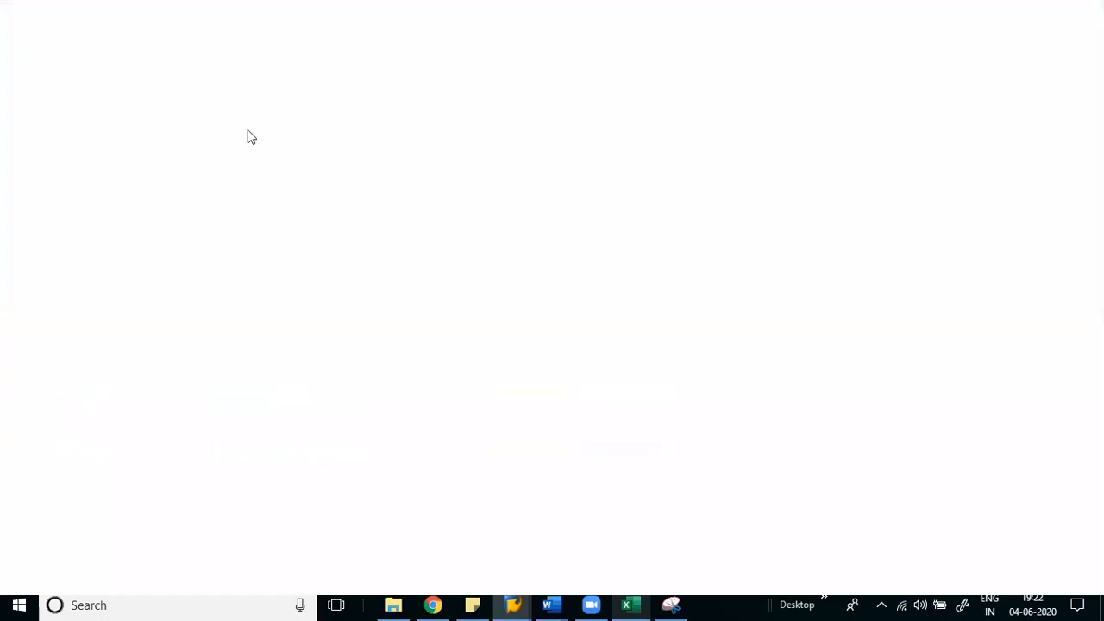
scroll(205, 405, down, 3)
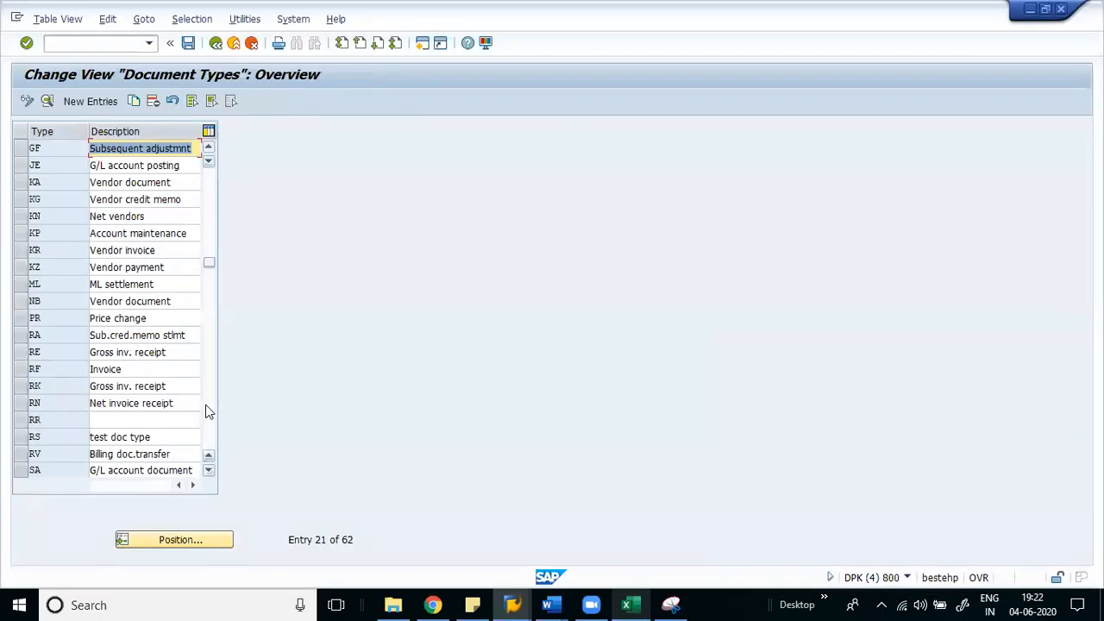
click(146, 466)
double_click(147, 468)
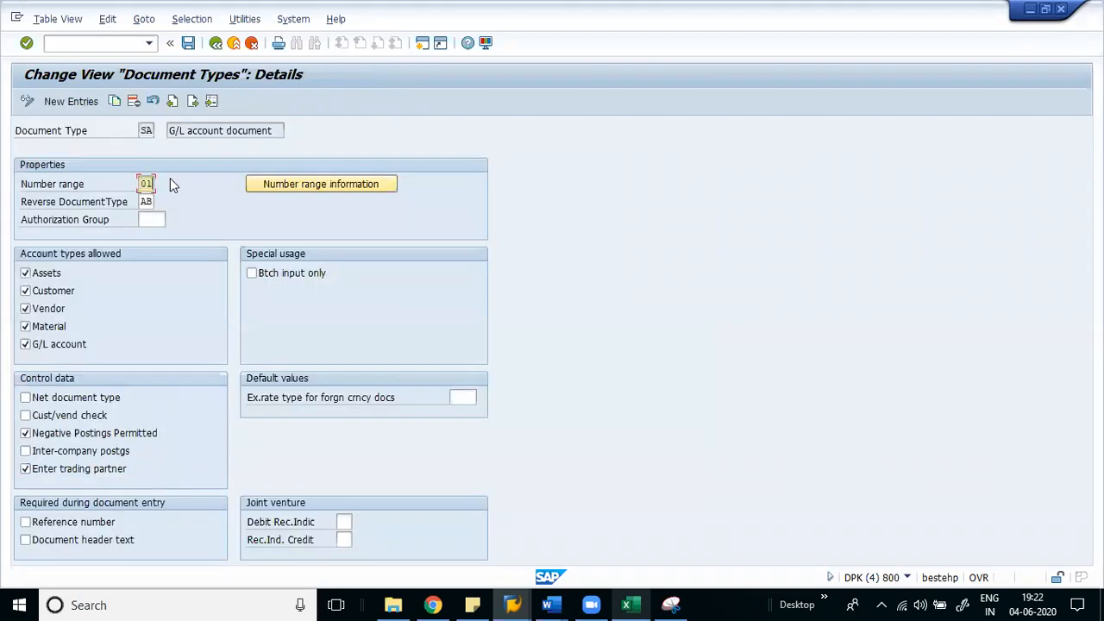
click(294, 183)
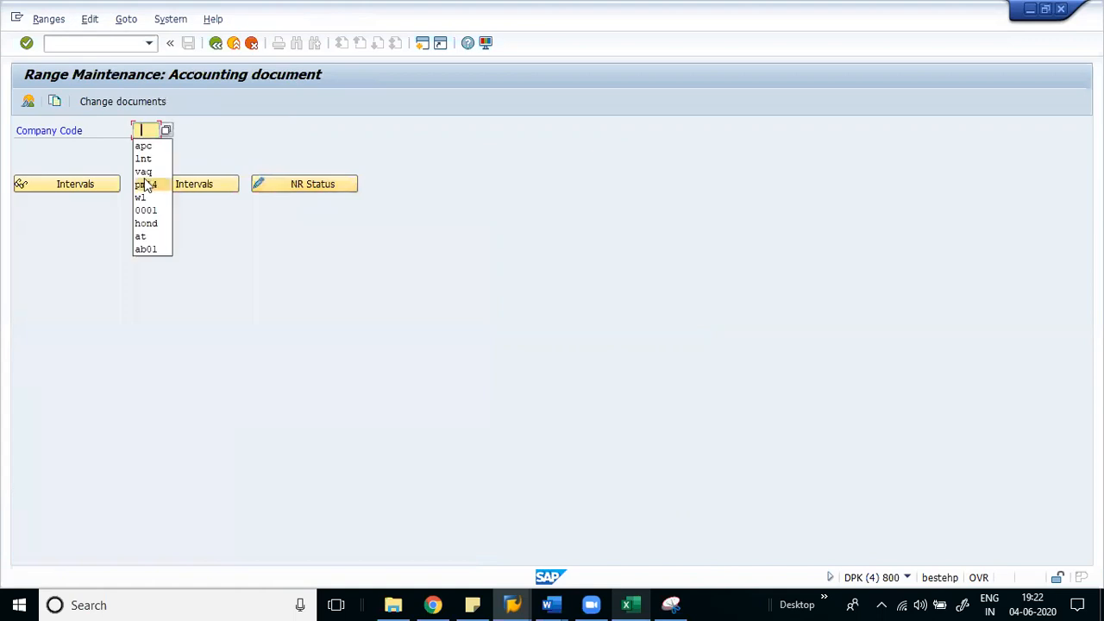
click(163, 176)
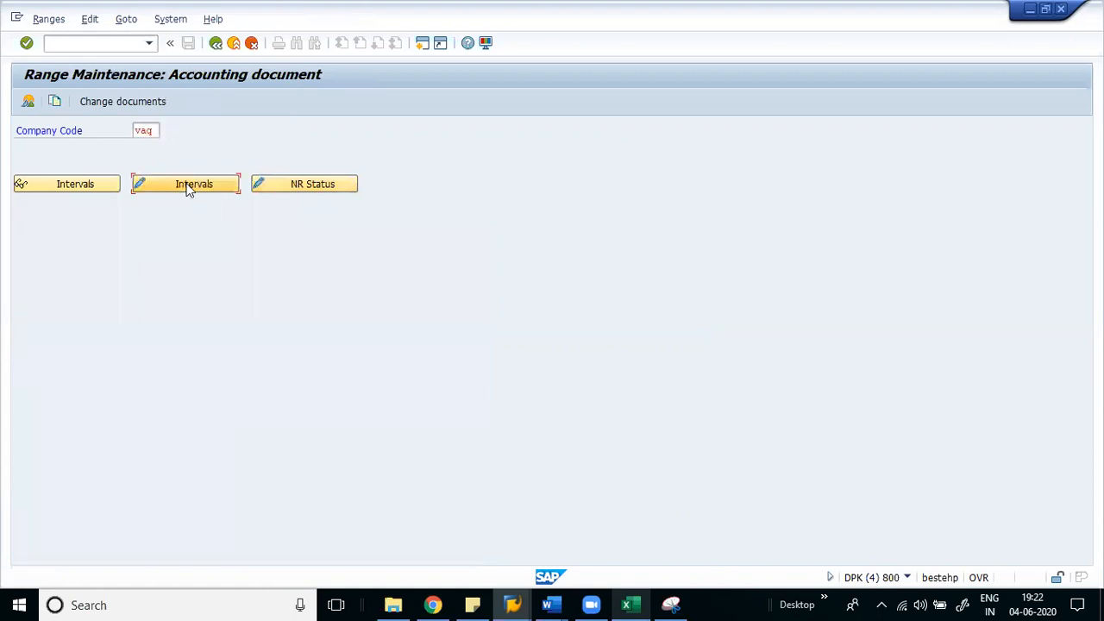
click(185, 187)
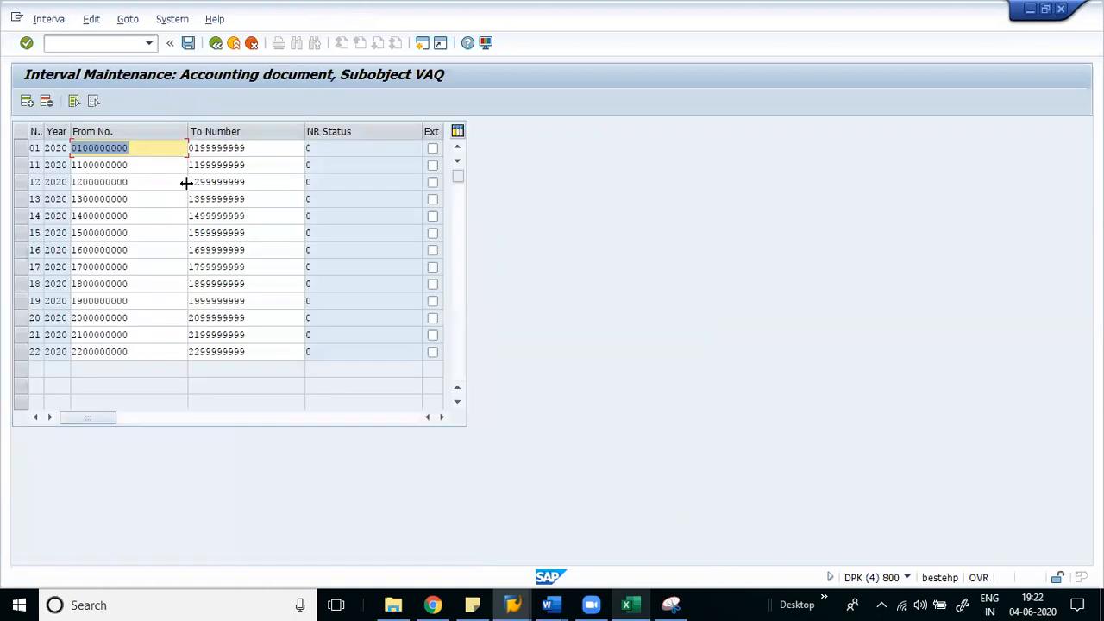
click(318, 150)
click(143, 149)
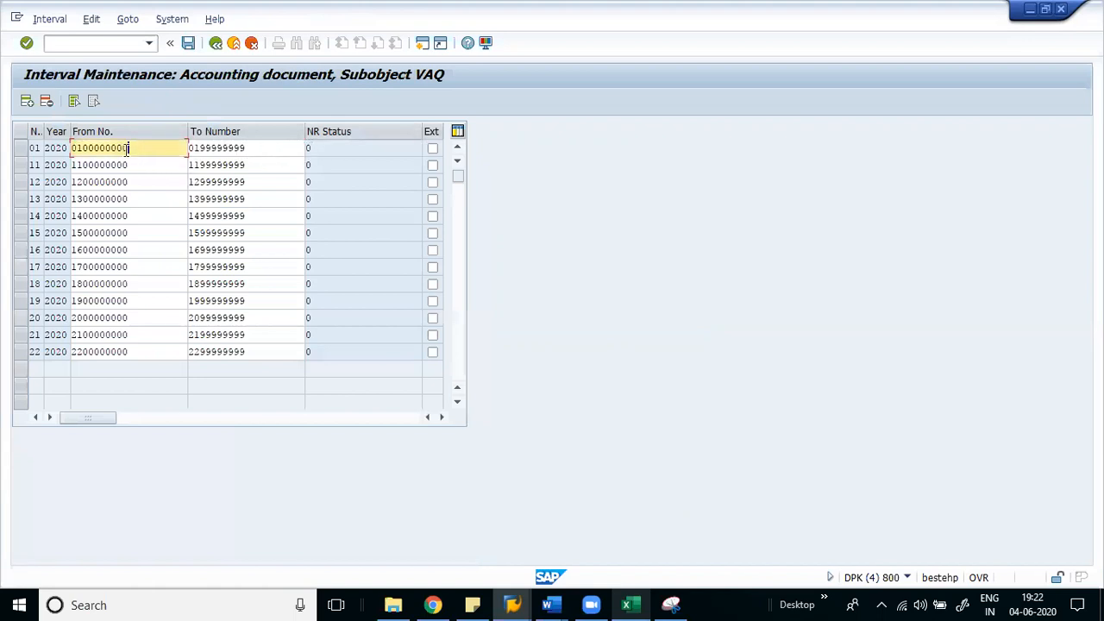
click(512, 604)
click(428, 543)
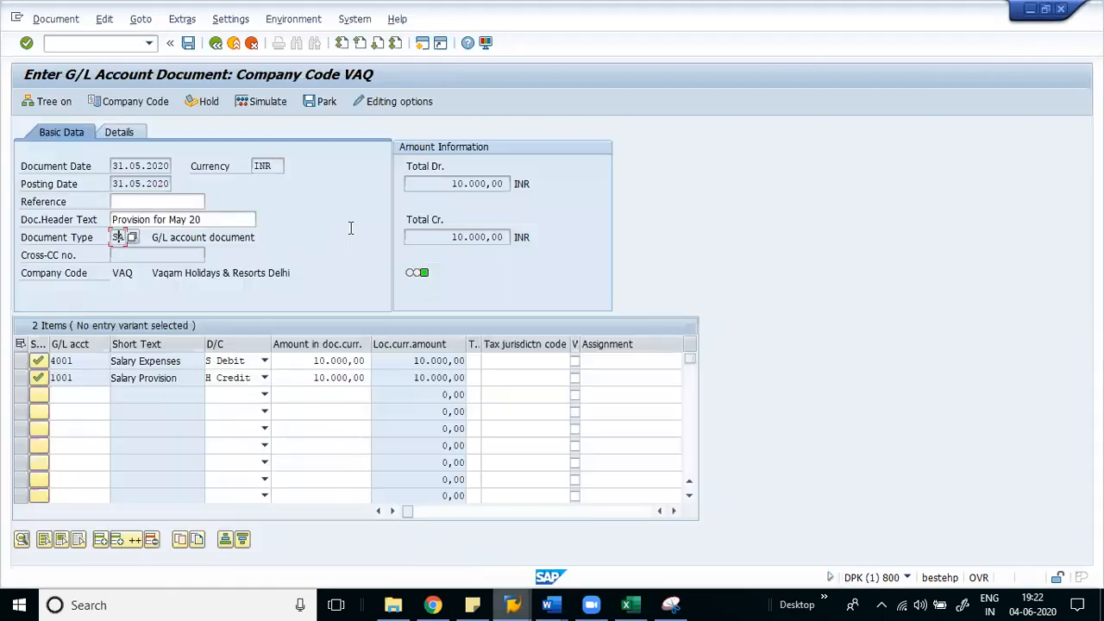
- Post the provision as document 100000000 and confirm range 01's current number updated
click(189, 44)
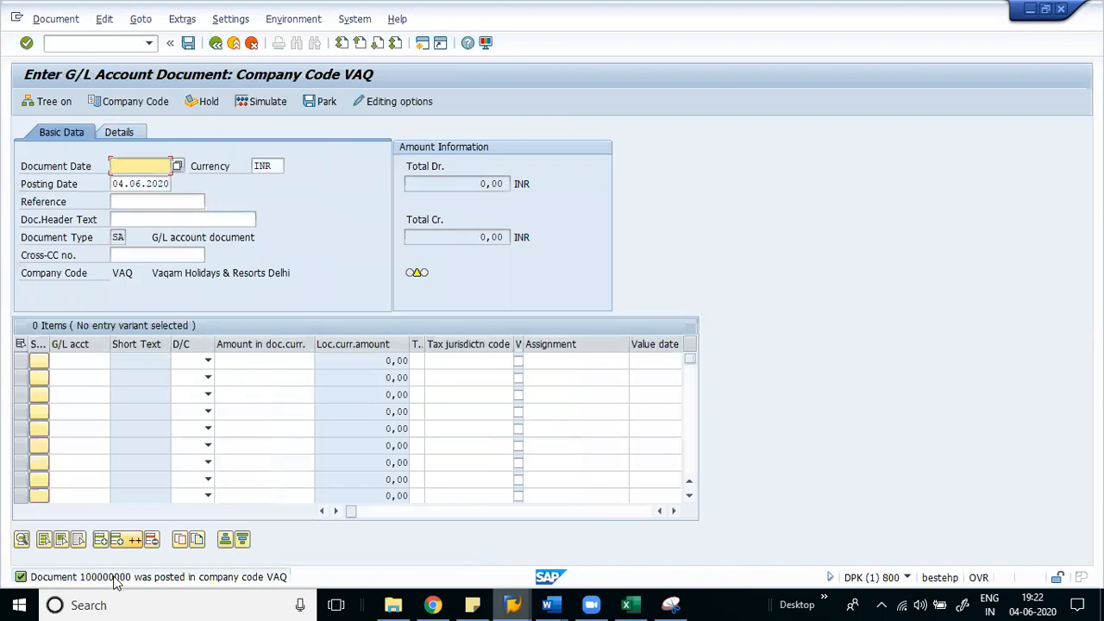
key(alt+Tab)
click(216, 43)
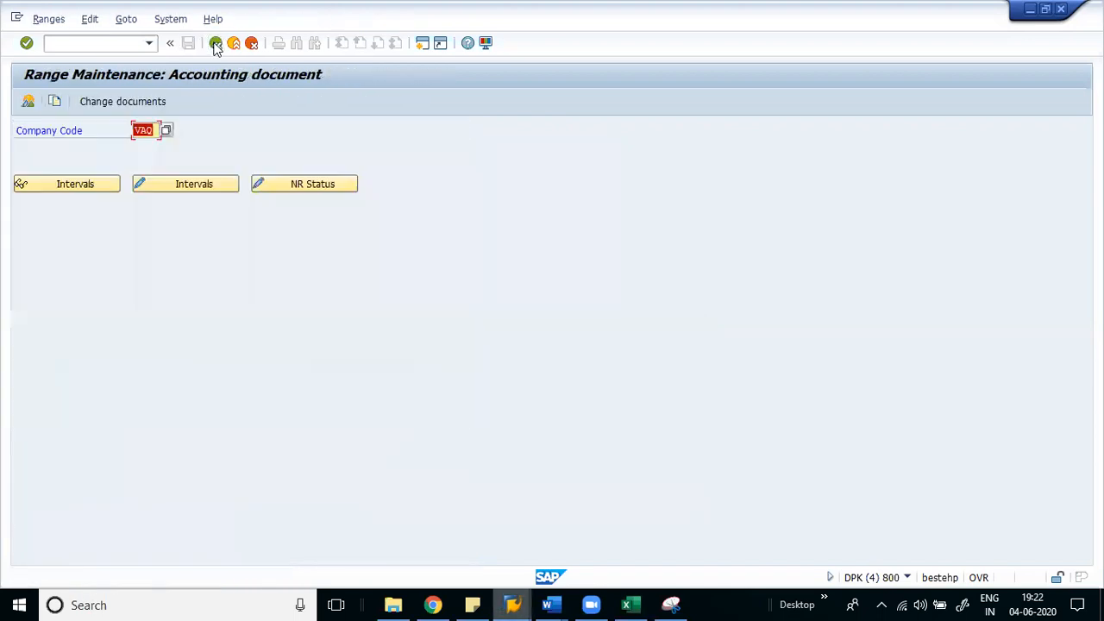
click(182, 181)
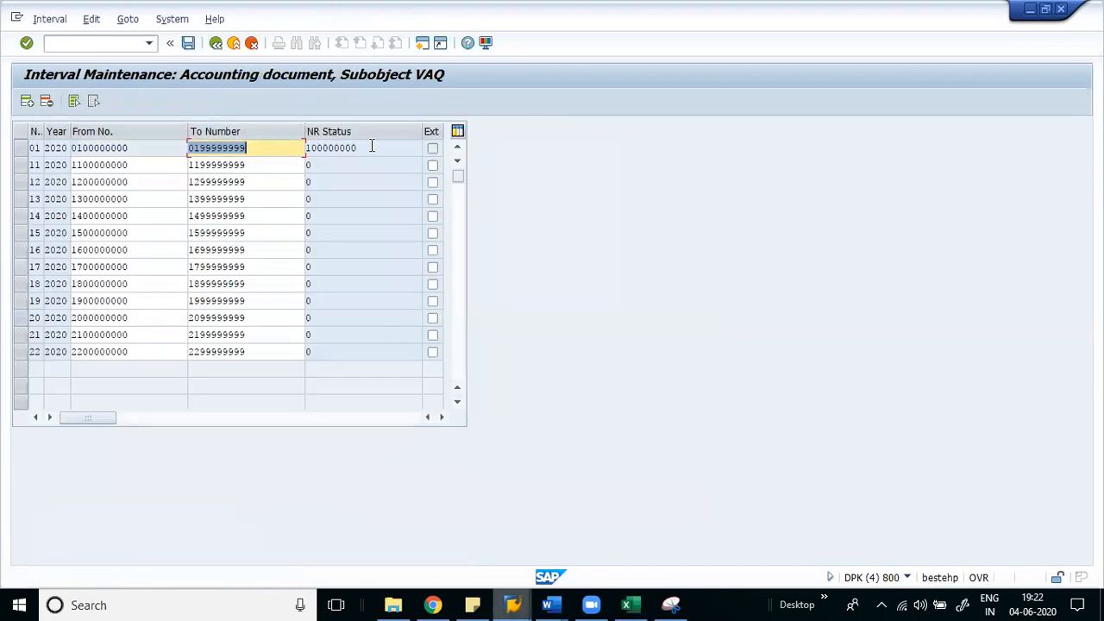
click(355, 147)
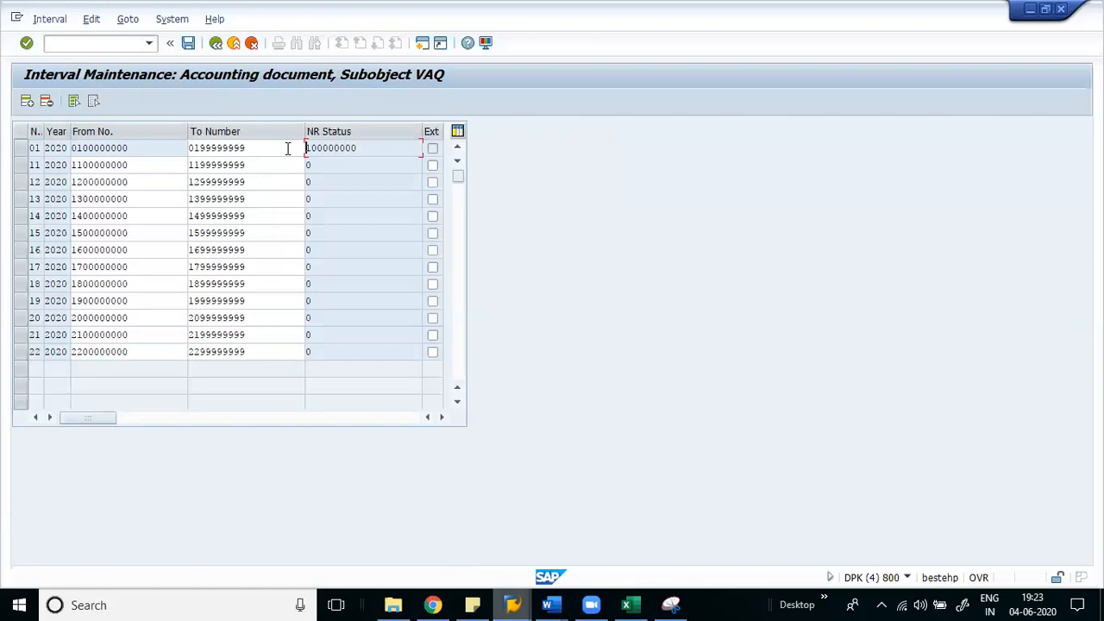
- Exit the G/L document entry without saving and return to the Excel notes
key(alt+Tab)
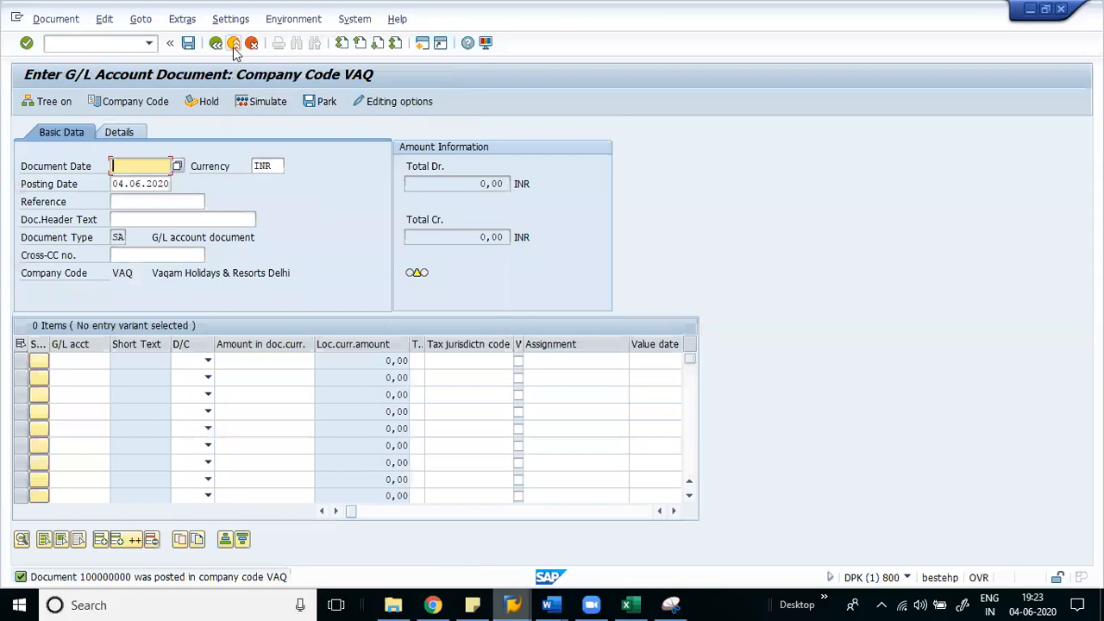
click(233, 44)
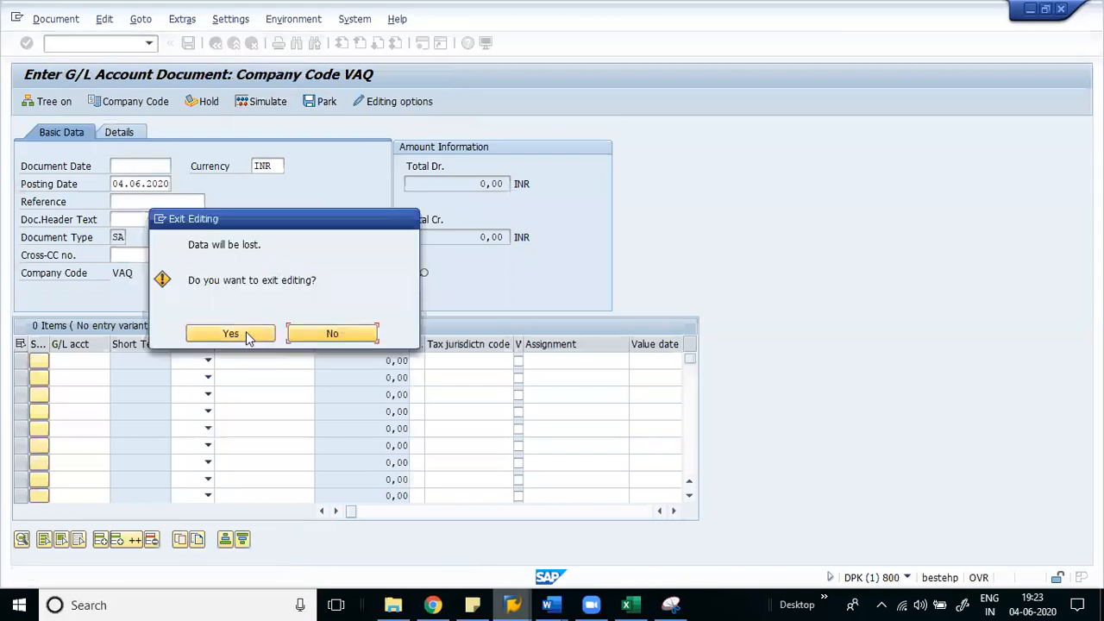
click(234, 333)
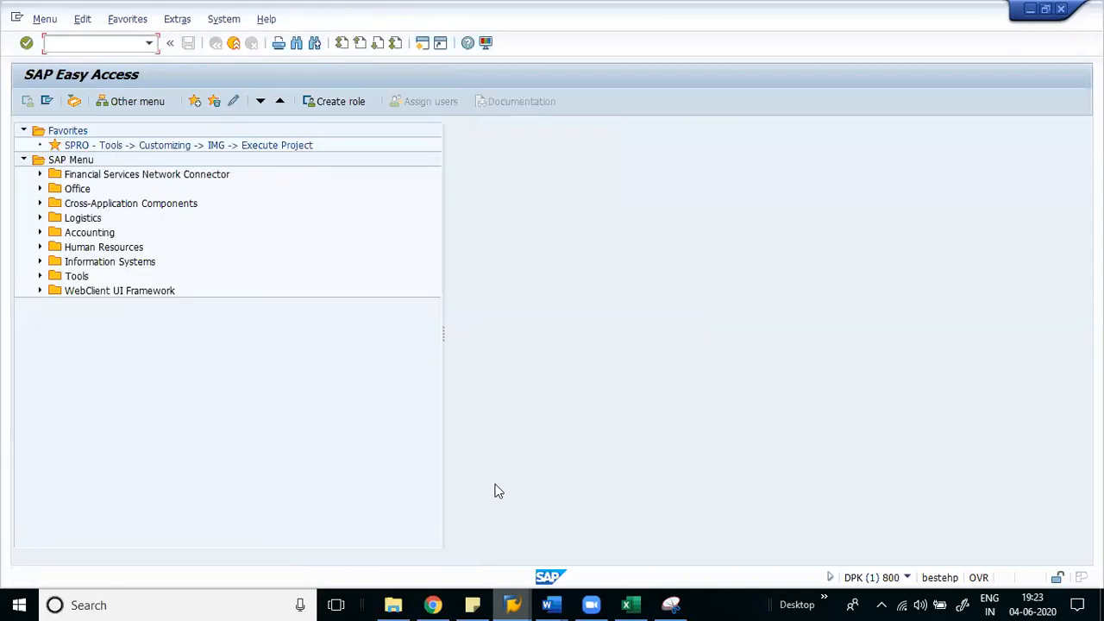
click(636, 604)
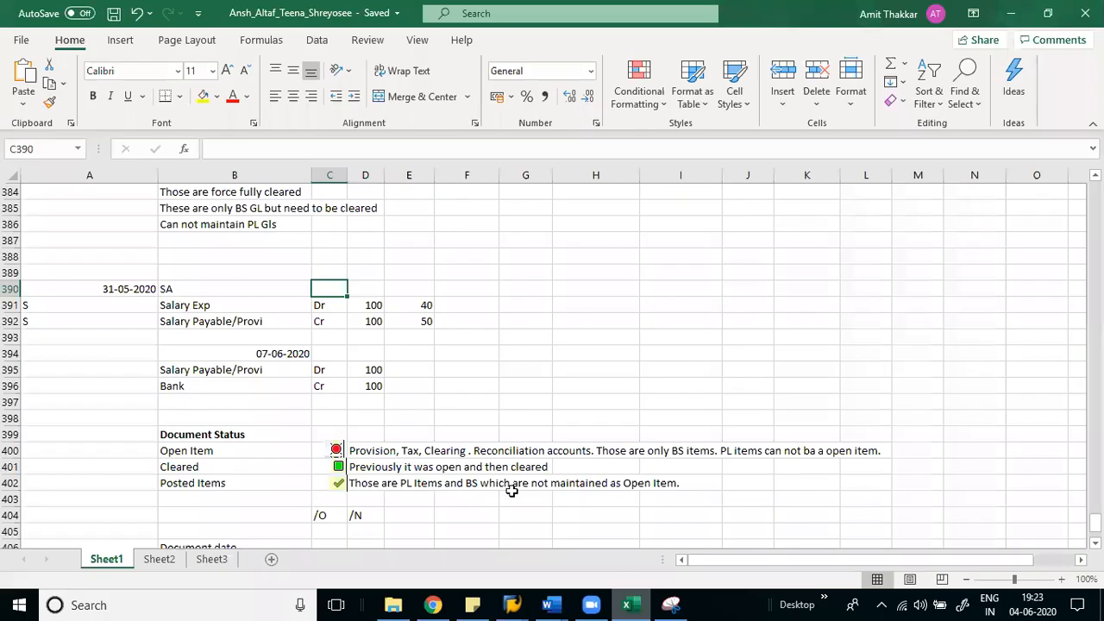
- Enter a 'Report' heading in B414, then 'GL Line item Display' with code FBL3N below it
click(198, 483)
key(Down)
key(Down)
key(Down)
key(Down)
key(Down)
key(Down)
key(Down)
key(Down)
key(Down)
key(Down)
key(Down)
key(Down)
key(Down)
key(Down)
key(Down)
key(Down)
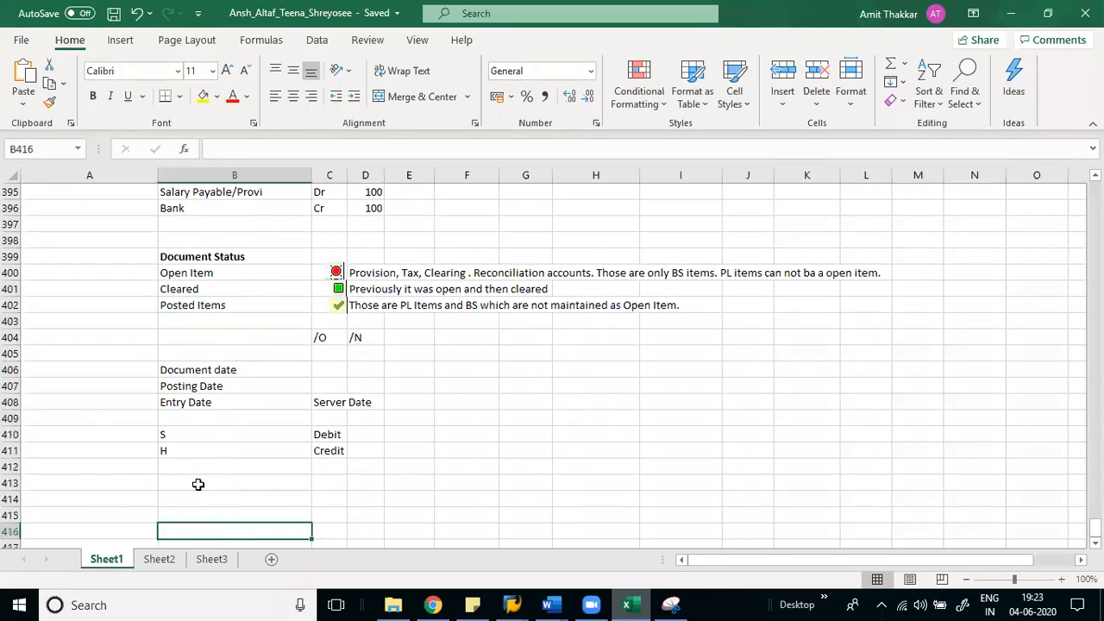
key(Up)
key(Up)
key(Up)
key(Up)
text(Report)
key(Return)
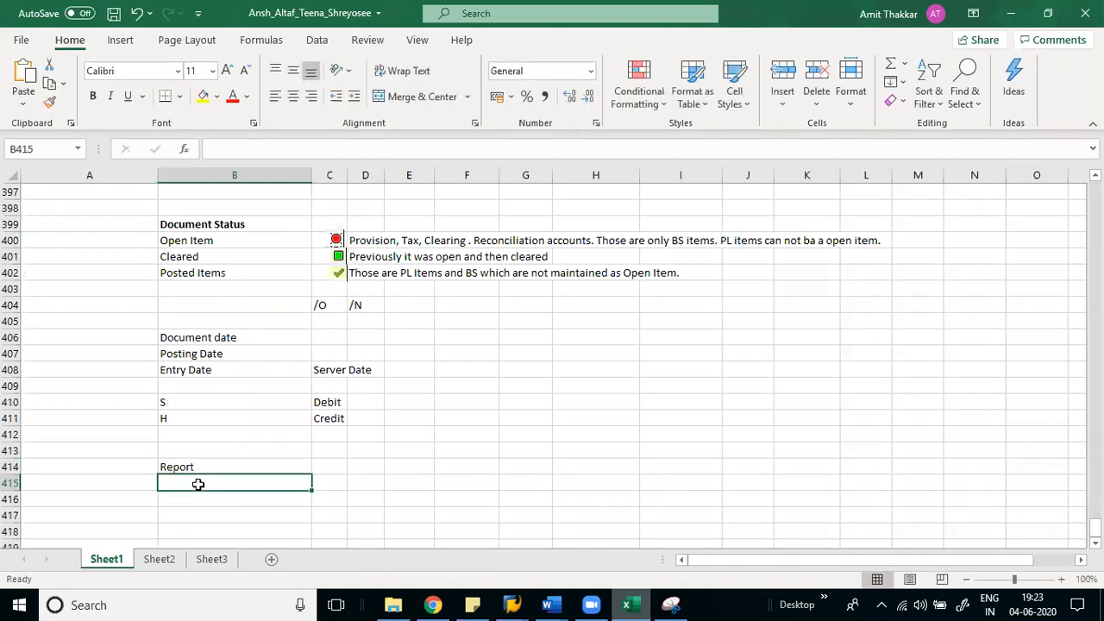
text(GL Line Items)
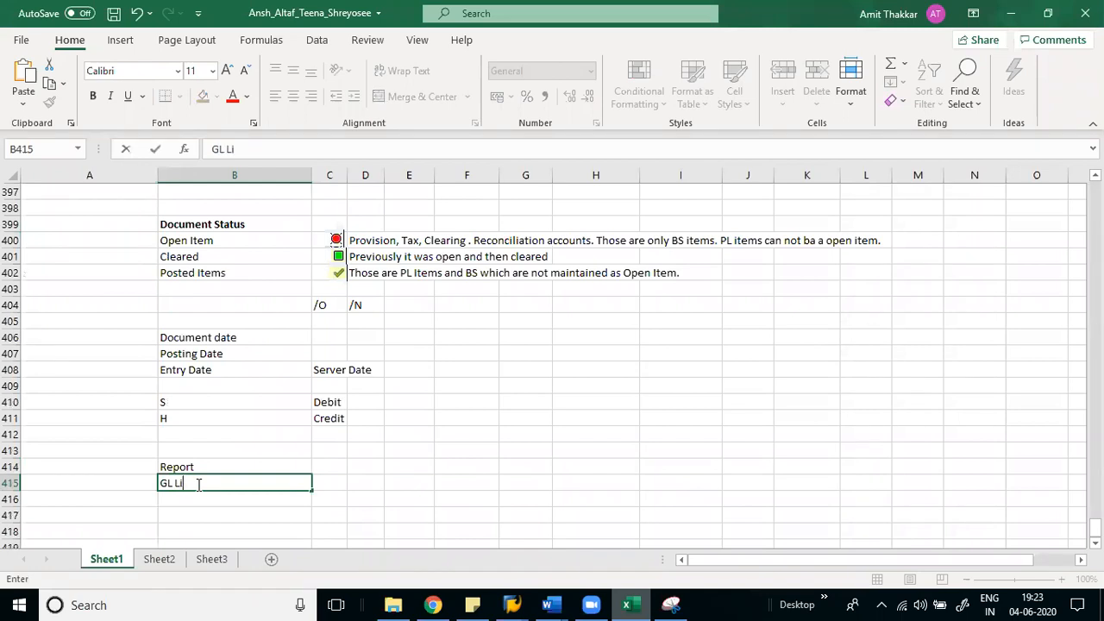
key(BackSpace)
text(Ds)
key(BackSpace)
text(isplay)
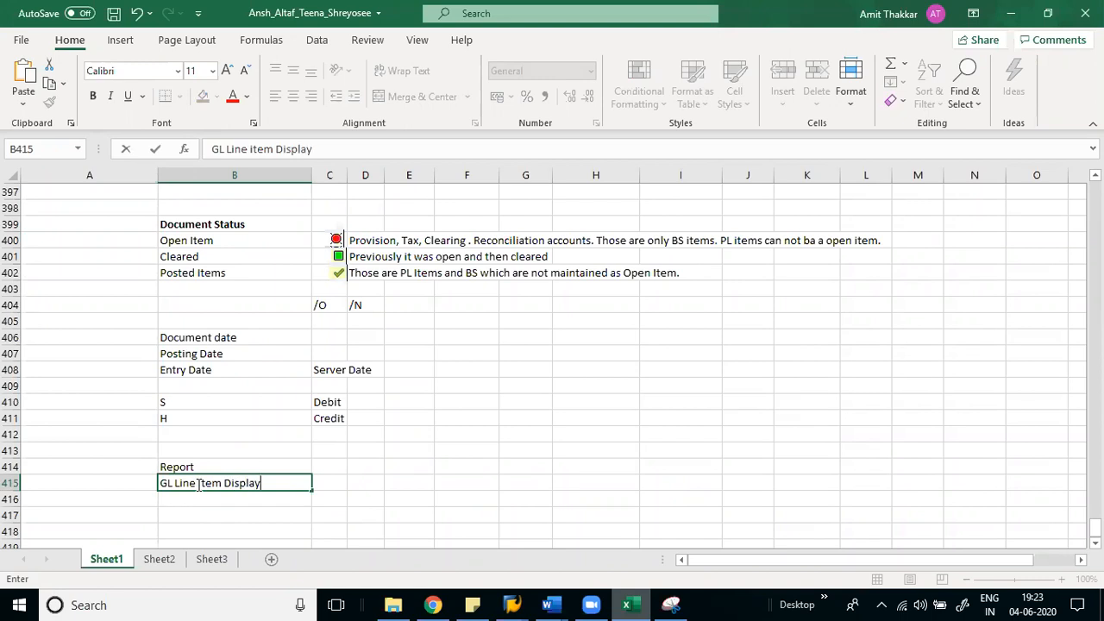
key(Tab)
text(FBL3N)
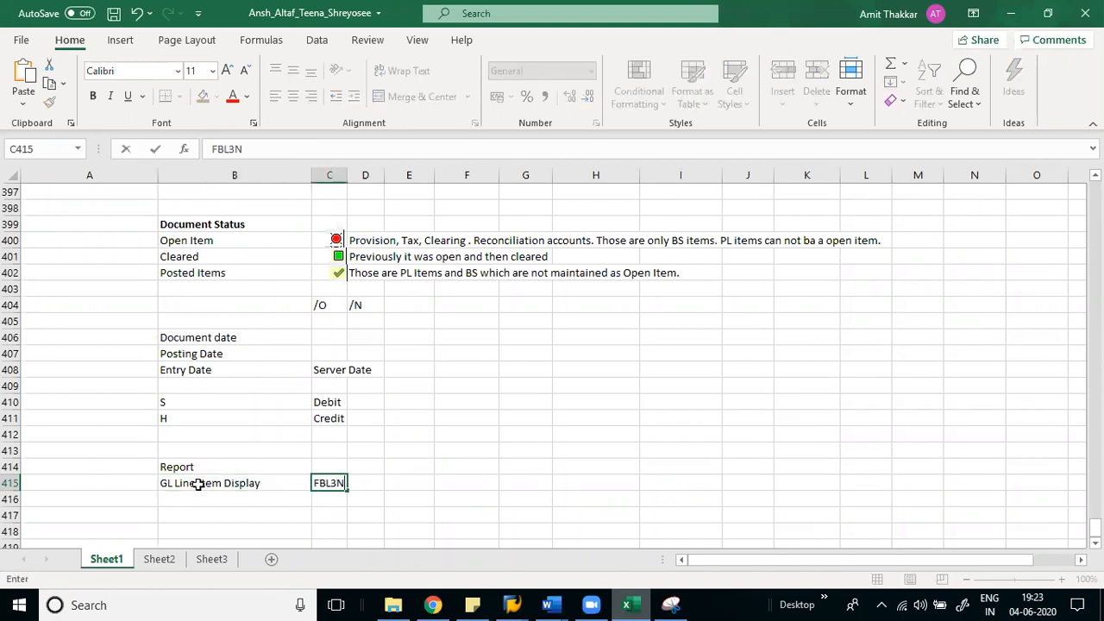
key(Return)
- Widen column C and add the 'Vendor Line item Display' label in B416
drag(348, 175, 360, 175)
text(GL Line item Display)
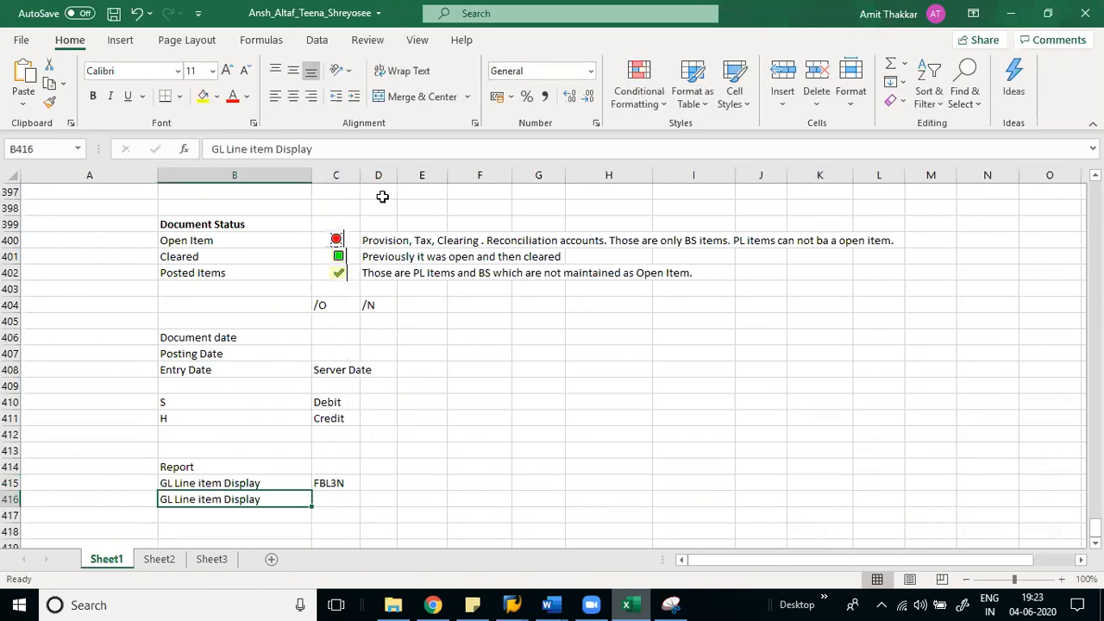
key(F2)
key(Left)
key(BackSpace)
key(BackSpace)
text(Vebdo)
key(BackSpace)
key(BackSpace)
text(bdor)
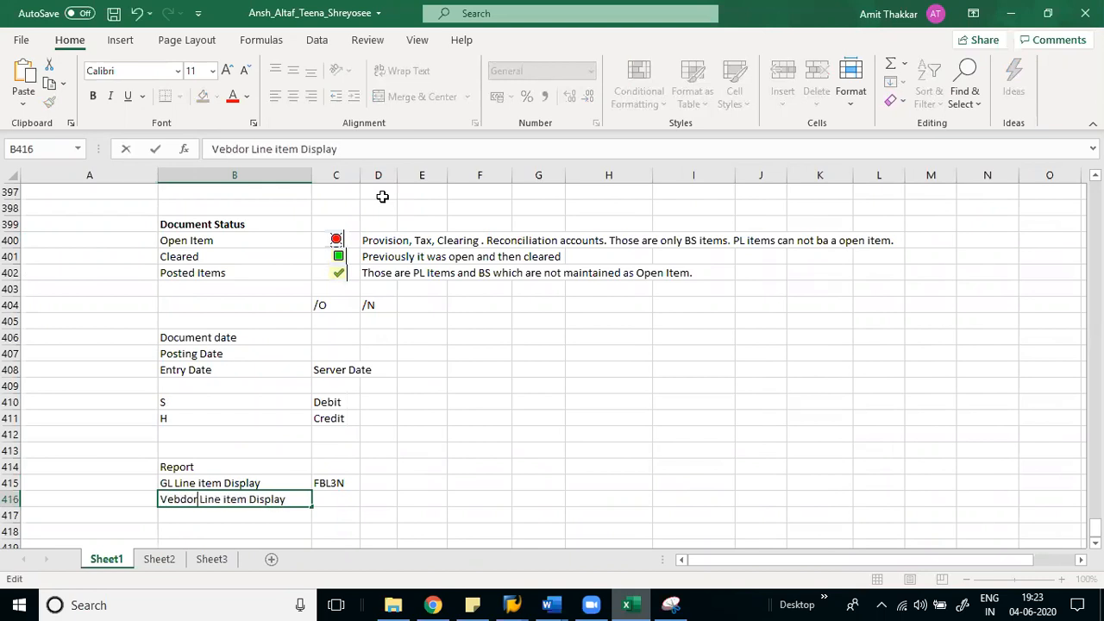
key(Return)
key(Up)
key(F2)
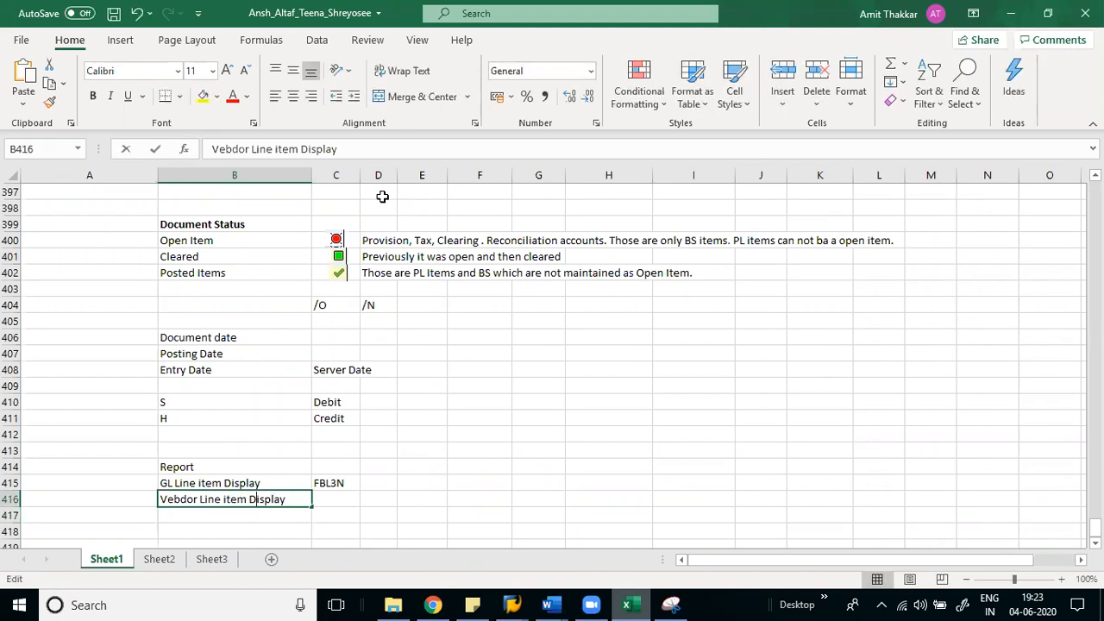
key(Left)
key(Left)
key(Left)
key(Left)
key(Left)
key(Left)
key(Left)
key(Left)
key(Left)
key(Left)
key(Left)
key(Left)
key(Left)
key(Left)
key(Left)
key(Delete)
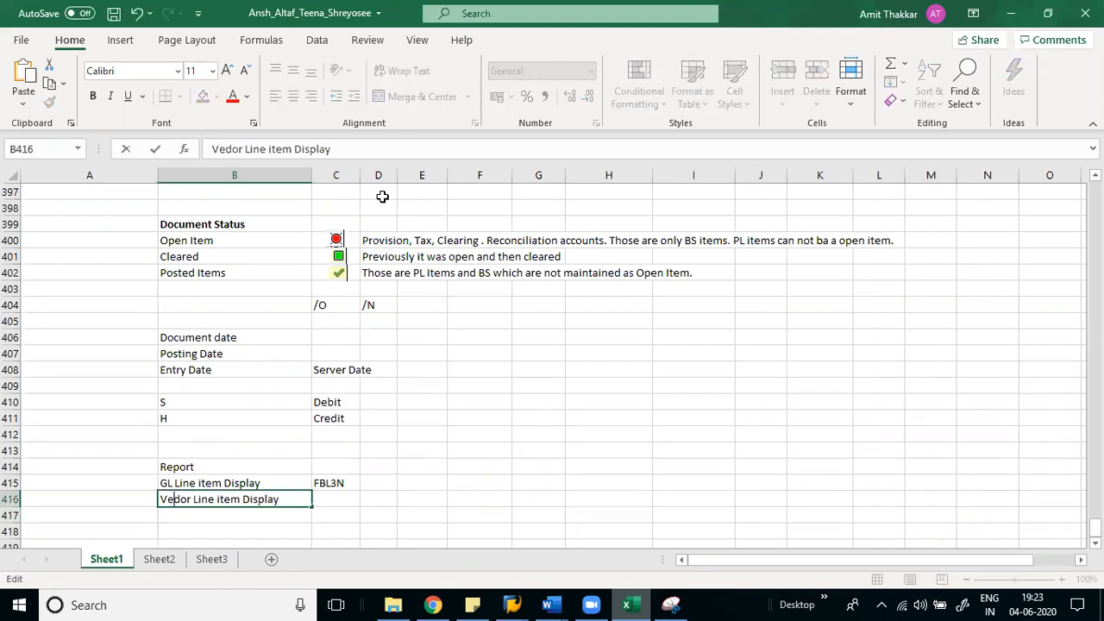
text(n)
key(Return)
- Add the 'Customer Line item Display' label in B417
key(ctrl+apostrophe)
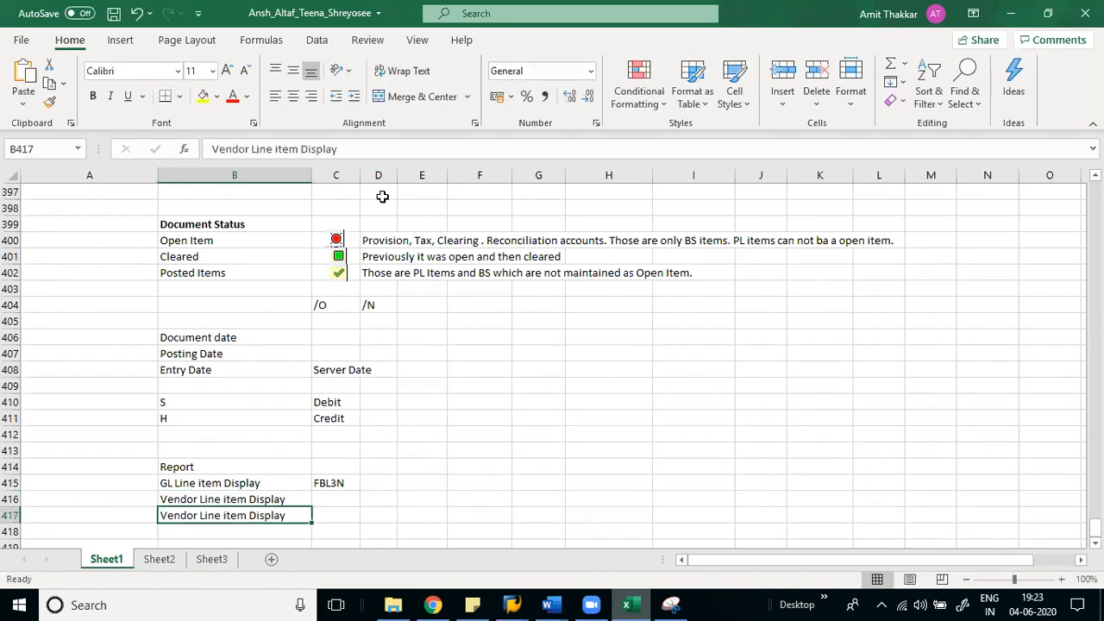
key(Left)
key(Left)
key(Left)
key(Left)
key(Left)
key(Left)
key(Left)
key(Left)
key(Left)
key(Left)
key(Left)
key(Left)
key(Left)
key(Left)
key(Left)
key(Left)
key(Left)
key(BackSpace)
key(BackSpace)
key(BackSpace)
key(BackSpace)
key(BackSpace)
key(BackSpace)
key(BackSpace)
text(Customer)
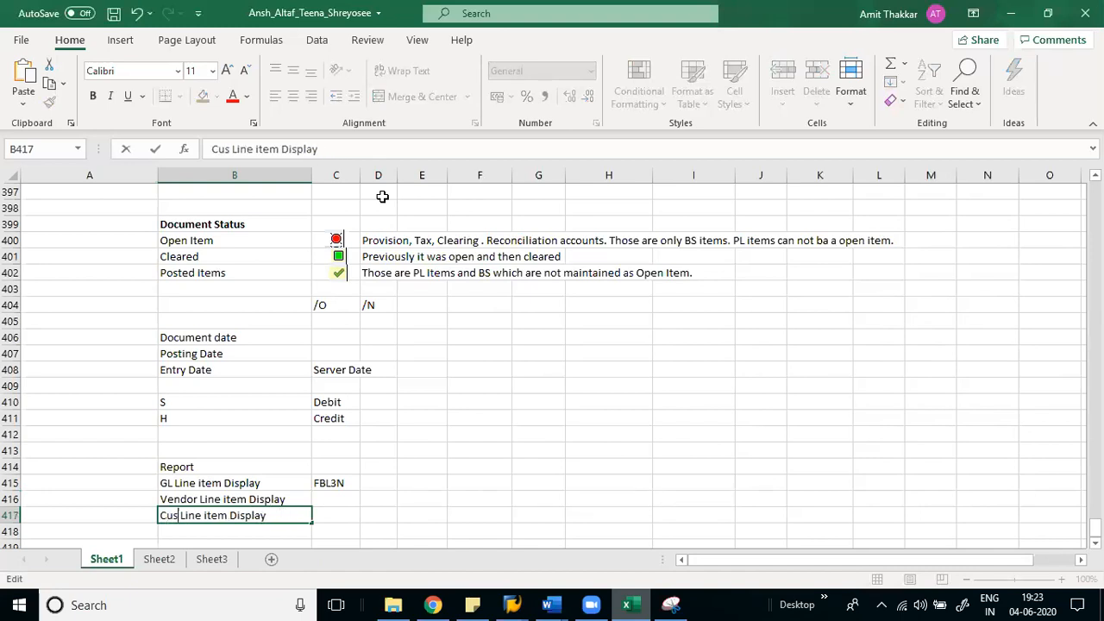
key(Return)
- Fill in codes FBL1N for the vendor row and FBL5N for the customer row
key(Up)
key(Up)
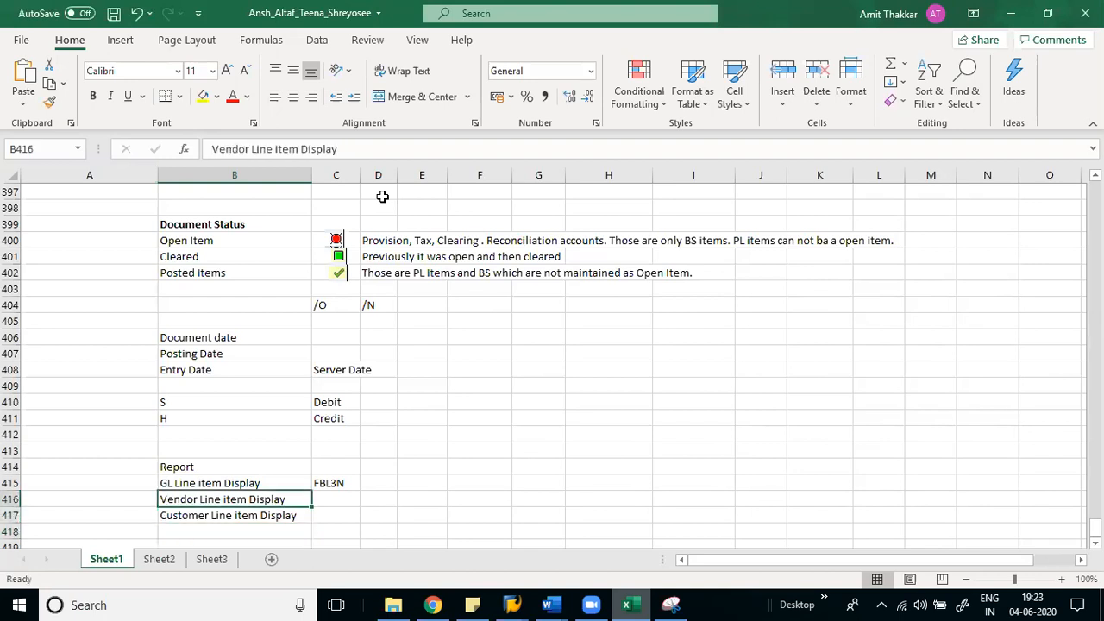
key(Right)
key(ctrl+d)
key(F2)
key(Left)
key(BackSpace)
text(1)
key(Return)
key(ctrl+d)
key(F2)
key(Left)
key(BackSpace)
text(5)
key(Return)
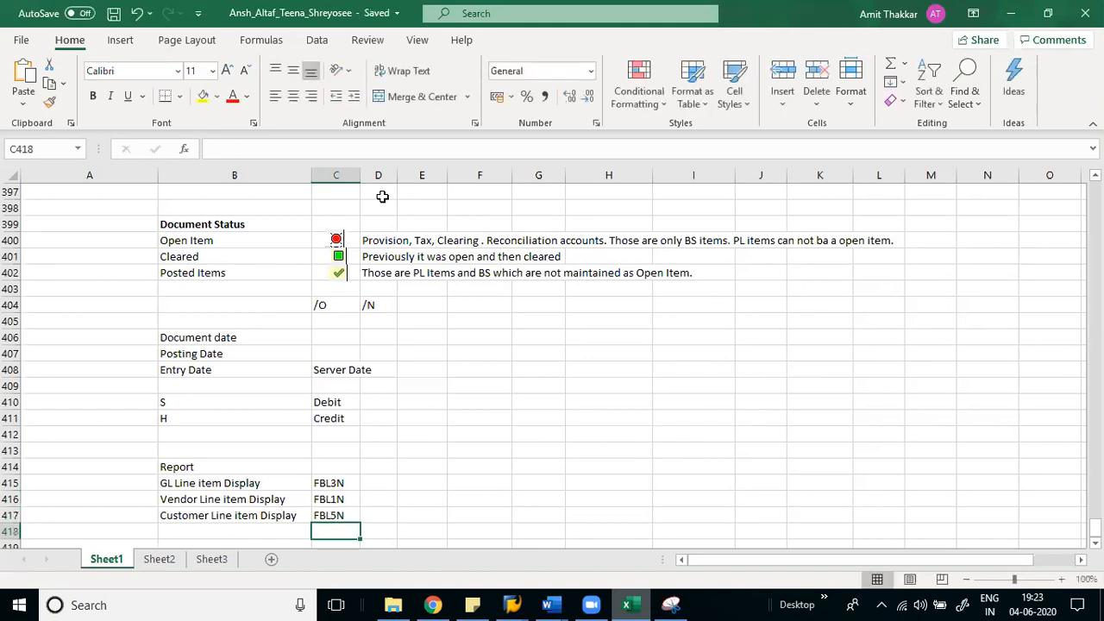
scroll(382, 197, down, 1)
key(Left)
key(Up)
key(Up)
key(Up)
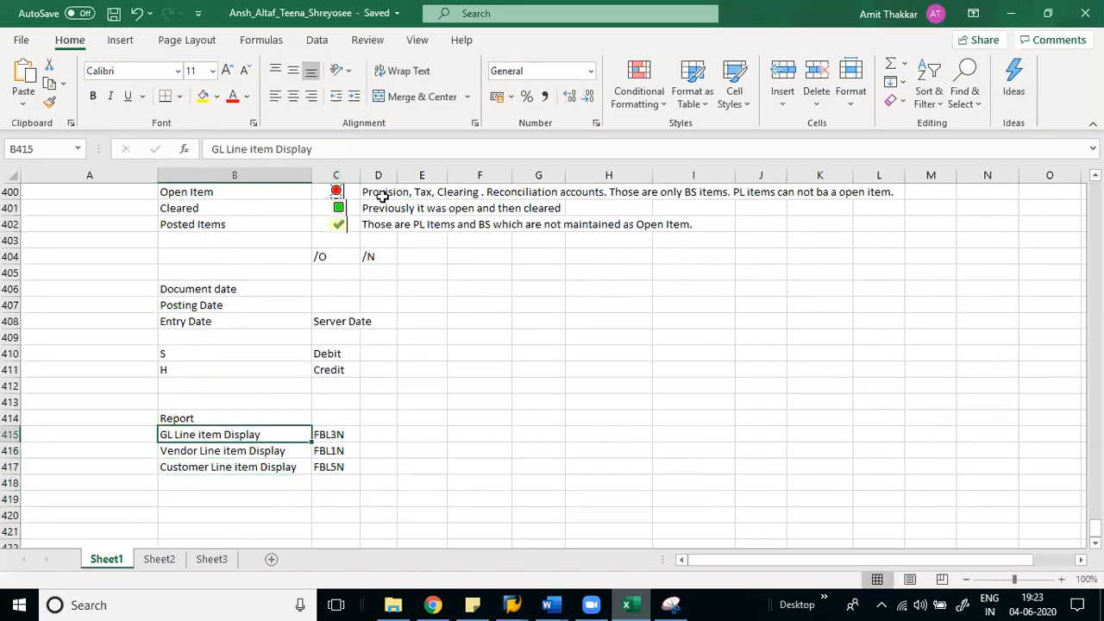
key(Down)
key(Down)
key(Down)
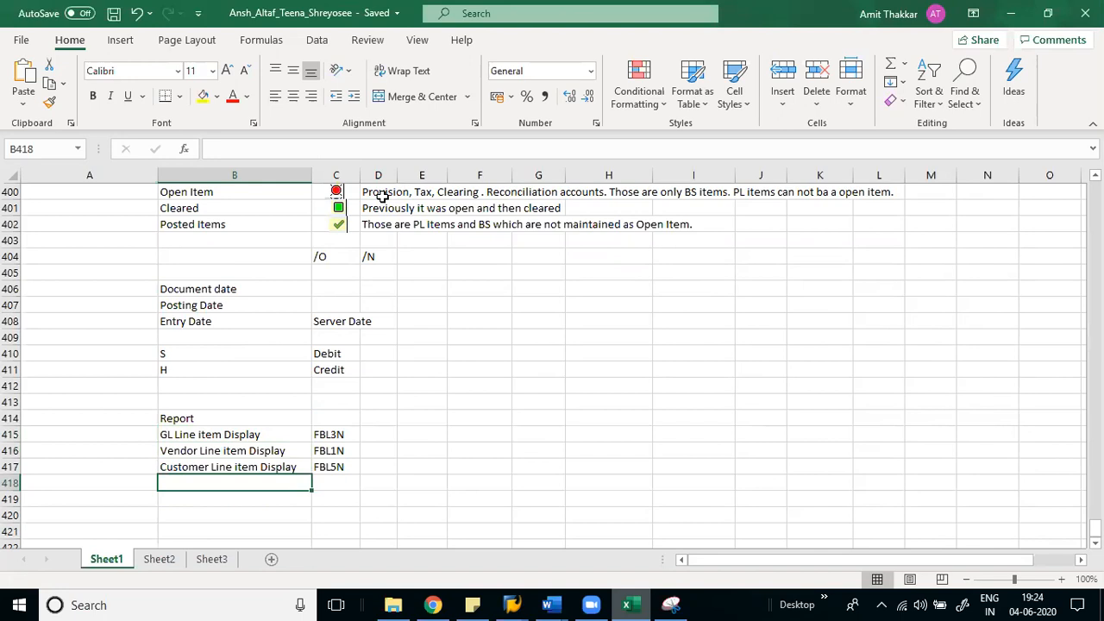
- Add 'GL Balance period wise' with codes FS10N, FK10N and FD10N in column C
text(GL Ba)
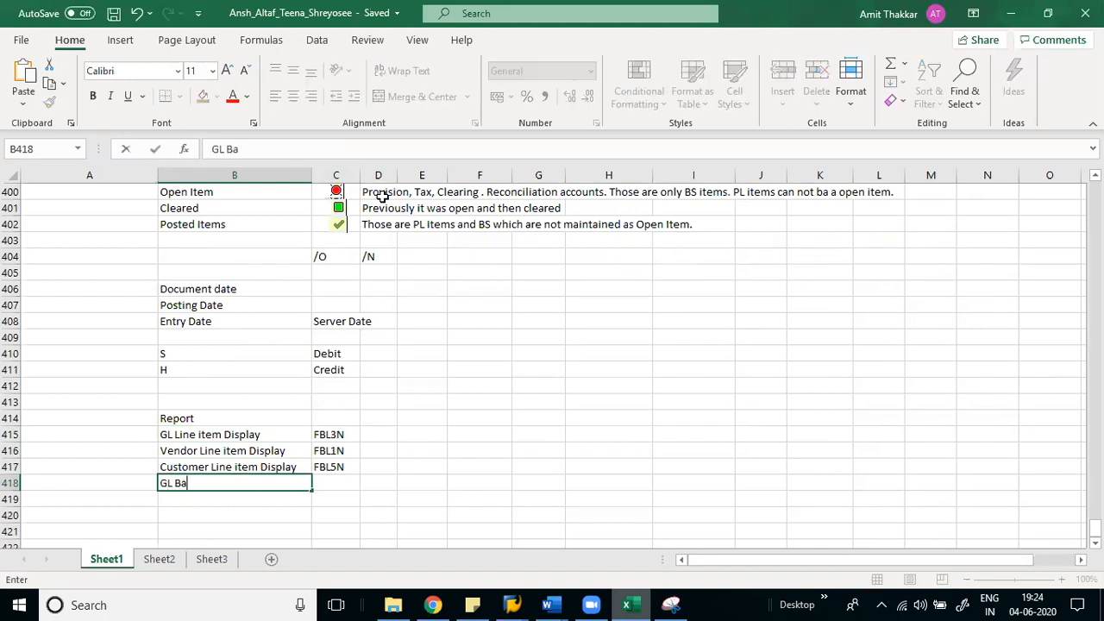
text(lance period wise)
key(Return)
key(Up)
key(Right)
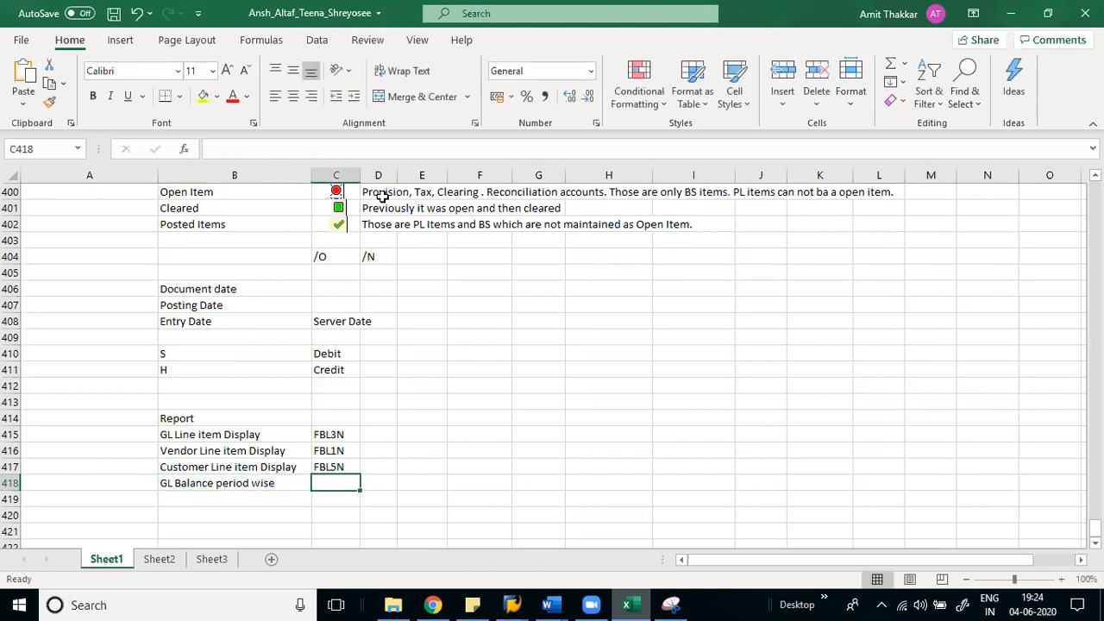
text(FS10N)
key(Return)
key(ctrl+apostrophe)
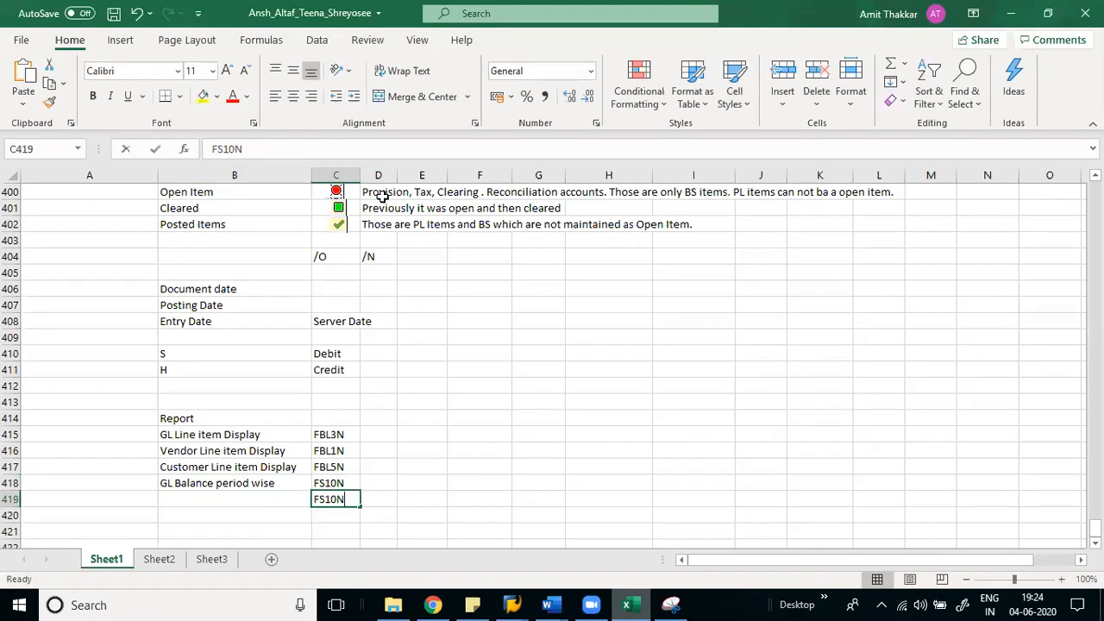
key(Left)
key(Left)
key(Left)
key(BackSpace)
text(K)
key(Return)
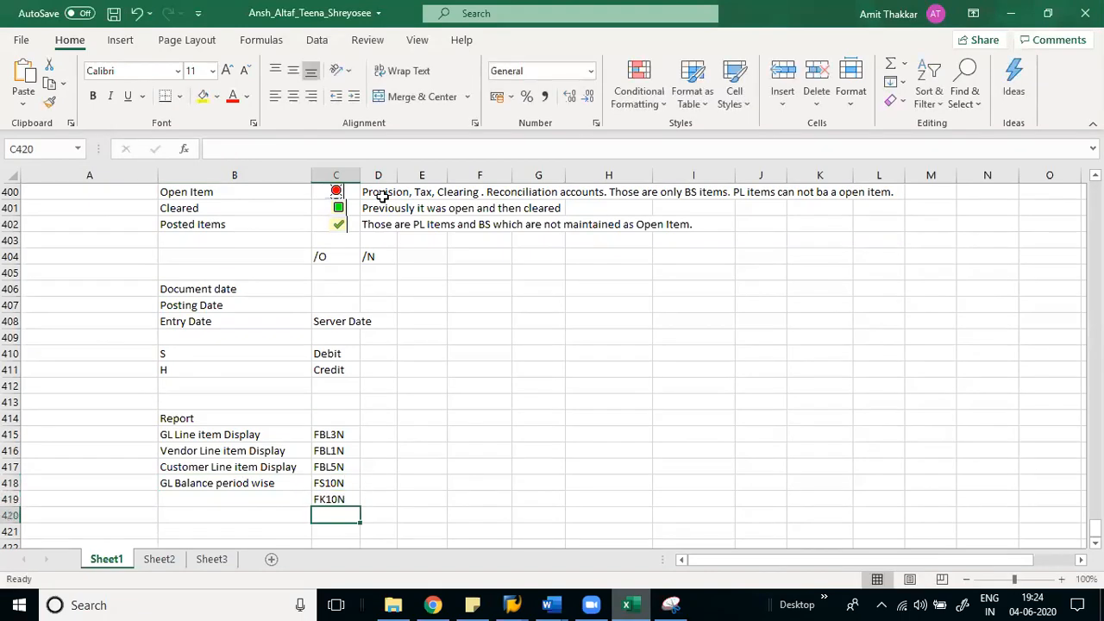
key(ctrl+apostrophe)
key(Left)
key(Left)
key(Left)
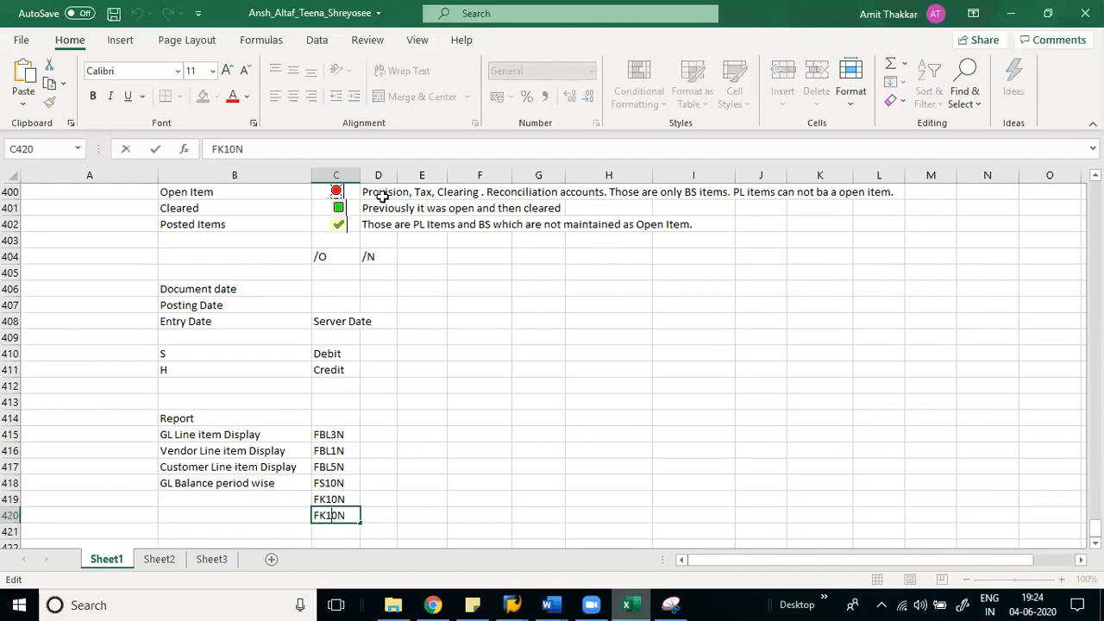
key(BackSpace)
text(D)
key(Return)
- Label the next two rows 'Vendor Balance period wise' and 'Customer Balance period wise'
key(Up)
key(Up)
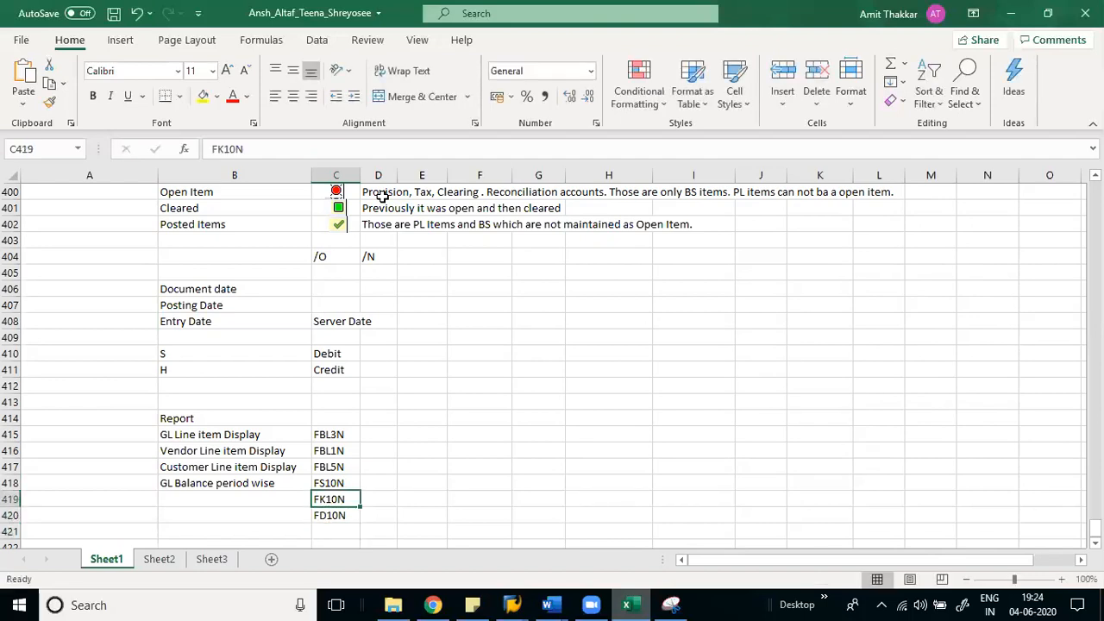
key(Home)
key(Right)
key(Up)
key(Up)
key(Up)
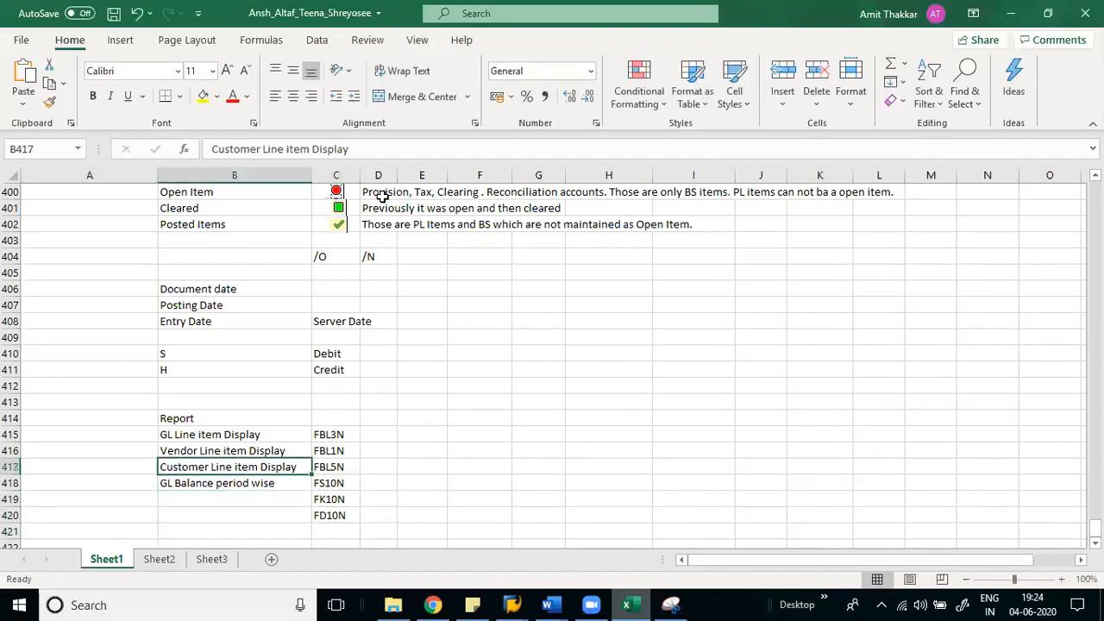
key(Down)
key(Down)
key(Down)
key(ctrl+apostrophe)
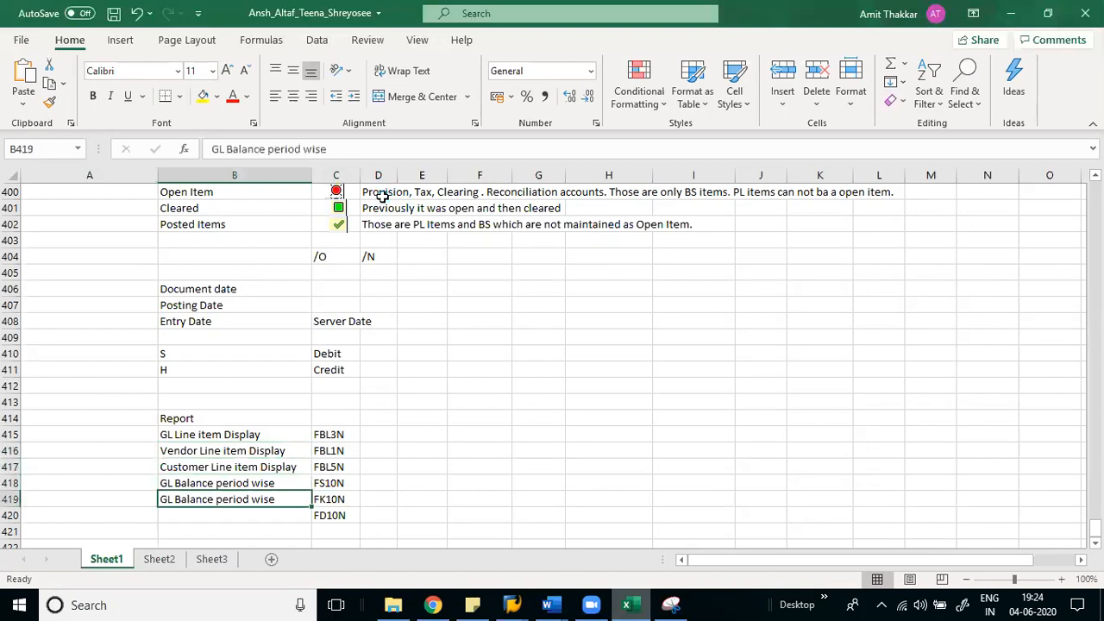
key(Left)
key(Left)
key(Left)
key(Left)
key(Left)
key(Left)
key(Left)
key(Left)
key(Left)
key(Left)
key(Left)
key(Left)
key(Left)
key(Left)
key(Left)
key(Left)
key(Left)
key(Left)
key(Left)
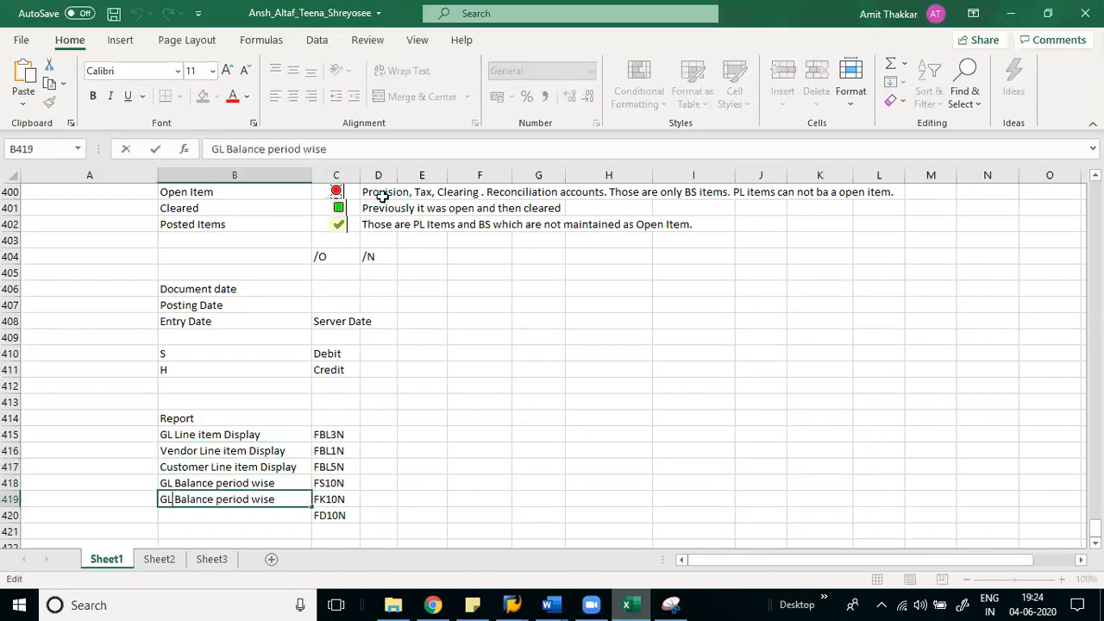
key(BackSpace)
key(BackSpace)
key(BackSpace)
text(Vendor)
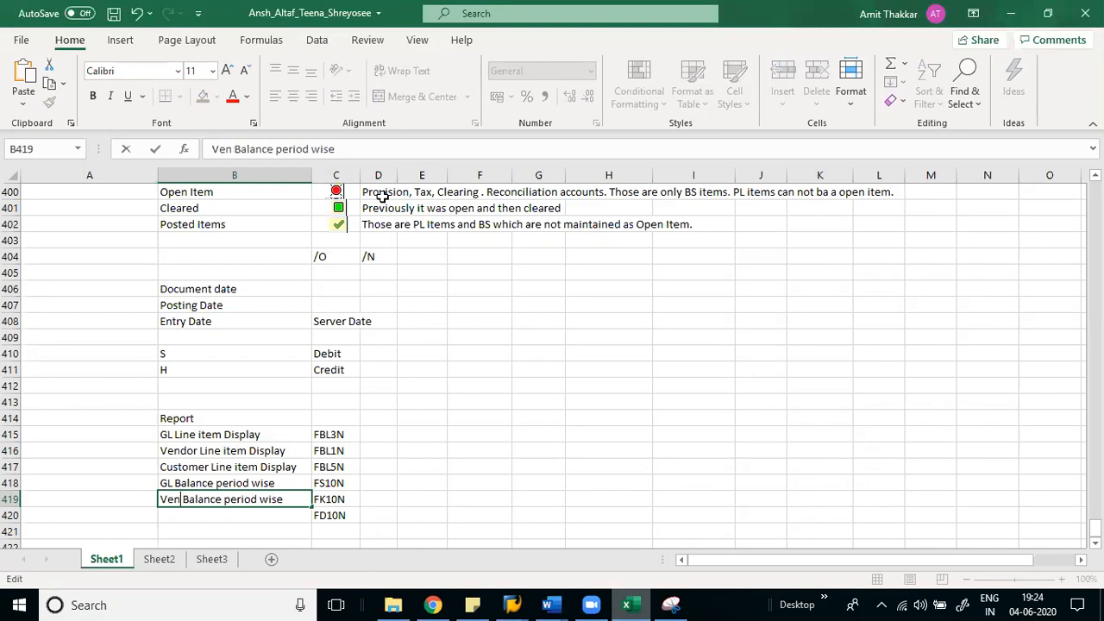
key(Return)
key(ctrl+apostrophe)
key(Left)
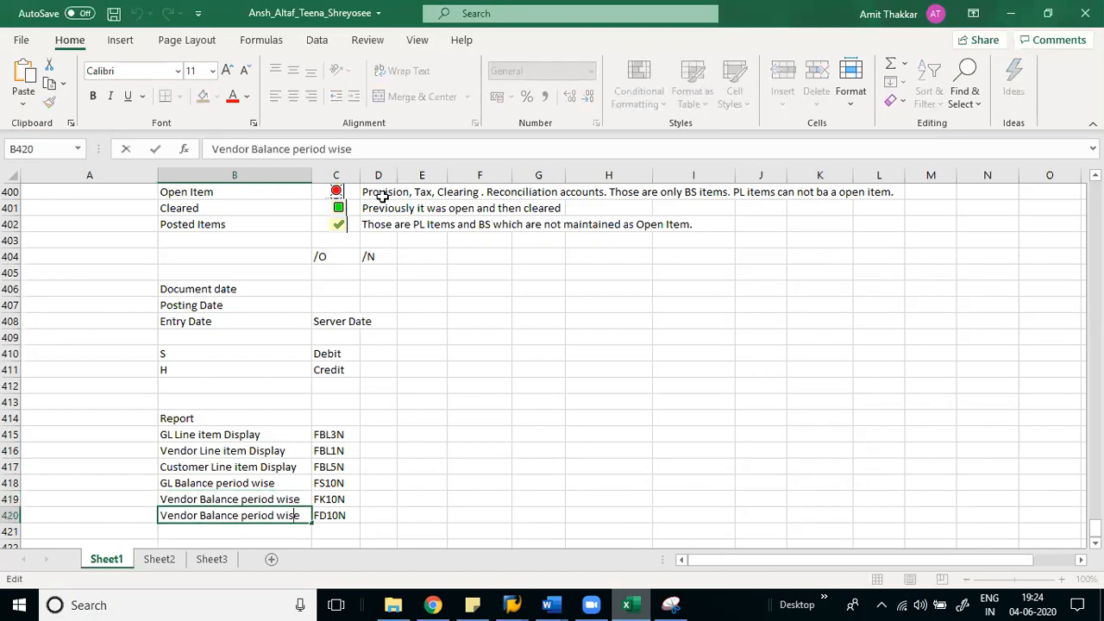
key(Left)
key(Left)
key(Left)
key(Left)
key(Left)
key(Left)
key(Left)
key(Left)
key(Left)
key(Left)
key(Left)
key(BackSpace)
key(BackSpace)
key(BackSpace)
key(BackSpace)
key(BackSpace)
key(BackSpace)
text(Custo)
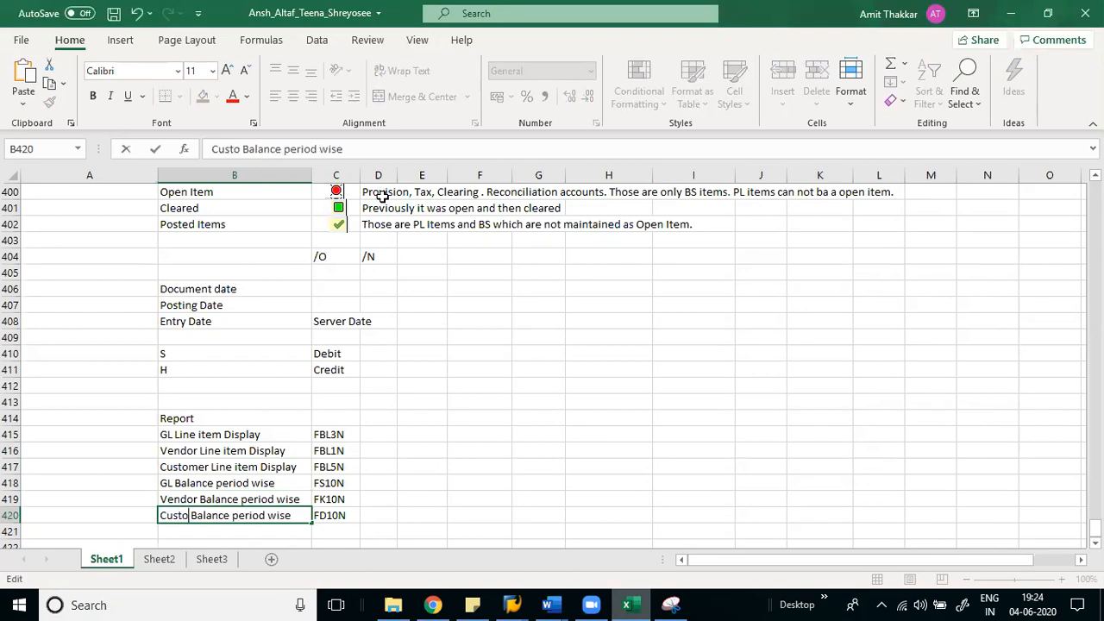
text(mer)
key(ctrl+Return)
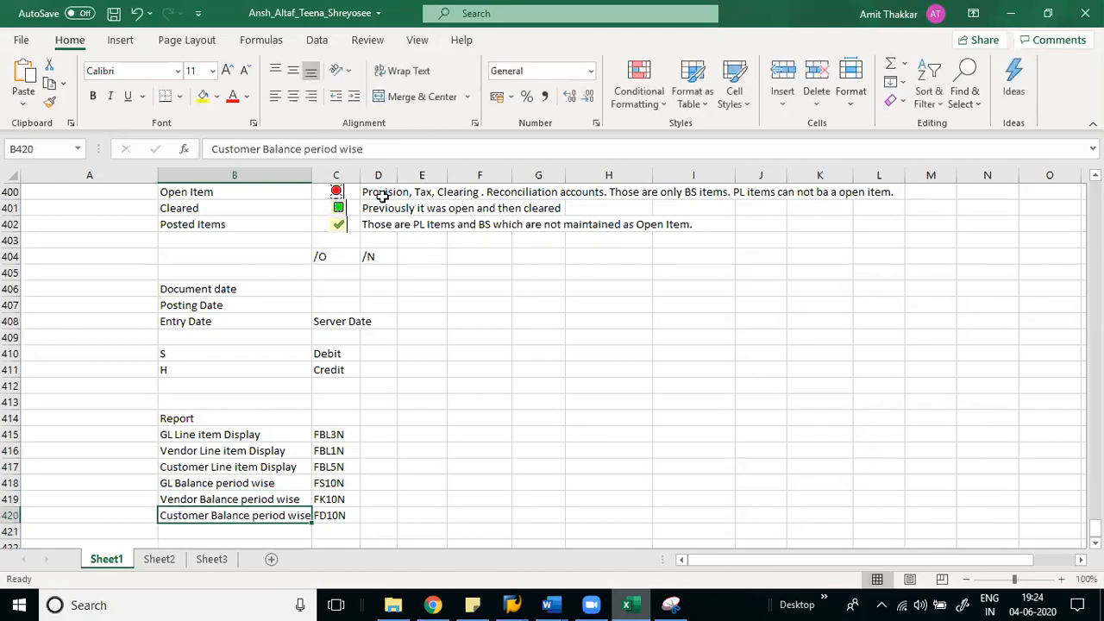
- Save the workbook and switch back to SAP Easy Access
key(ctrl+s)
key(Right)
key(Up)
key(Up)
key(Up)
key(Up)
key(Up)
key(Left)
key(Right)
key(alt+Tab)
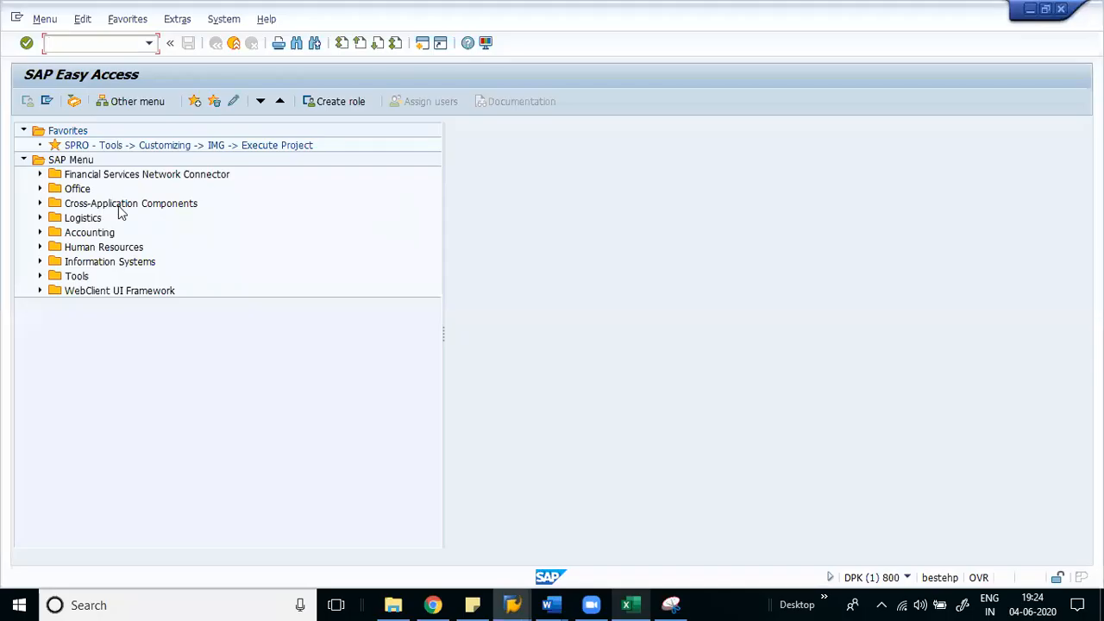
- Launch FBL3N from Accounting > Financial Accounting > General Ledger > Account in the menu tree
click(86, 233)
key(Right)
key(Down)
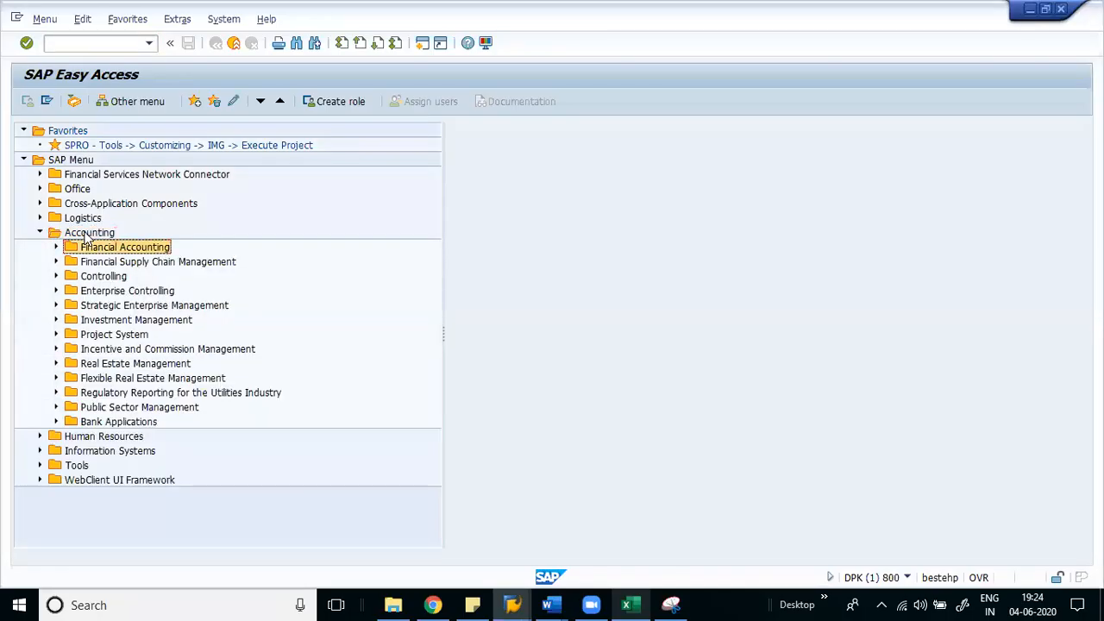
key(Right)
key(Down)
key(Right)
key(Down)
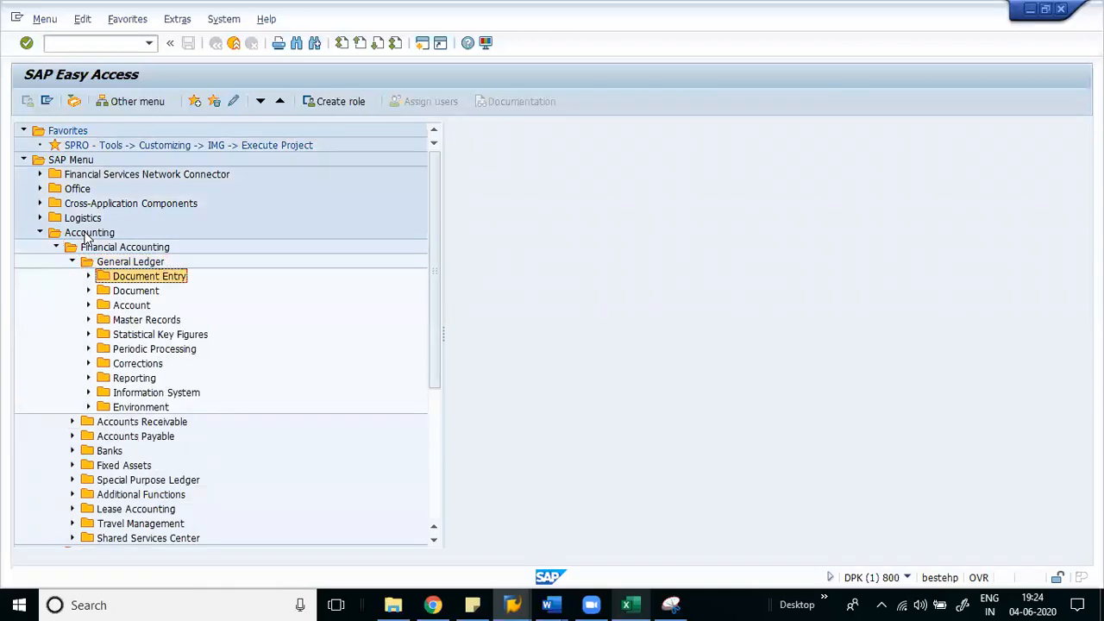
key(Down)
key(Down)
key(Right)
key(Down)
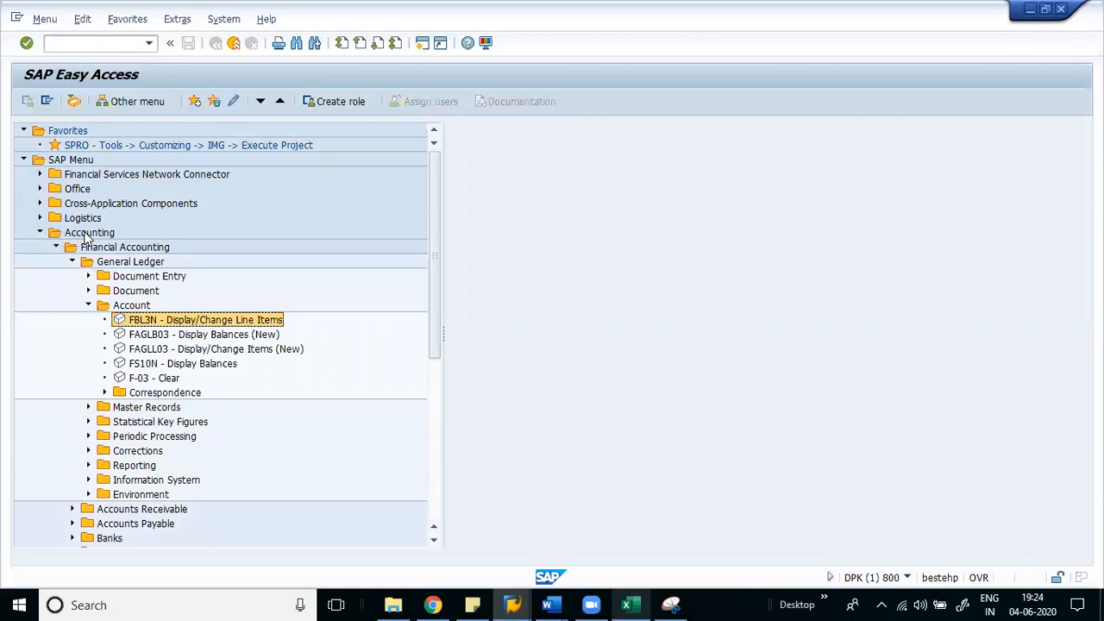
key(Return)
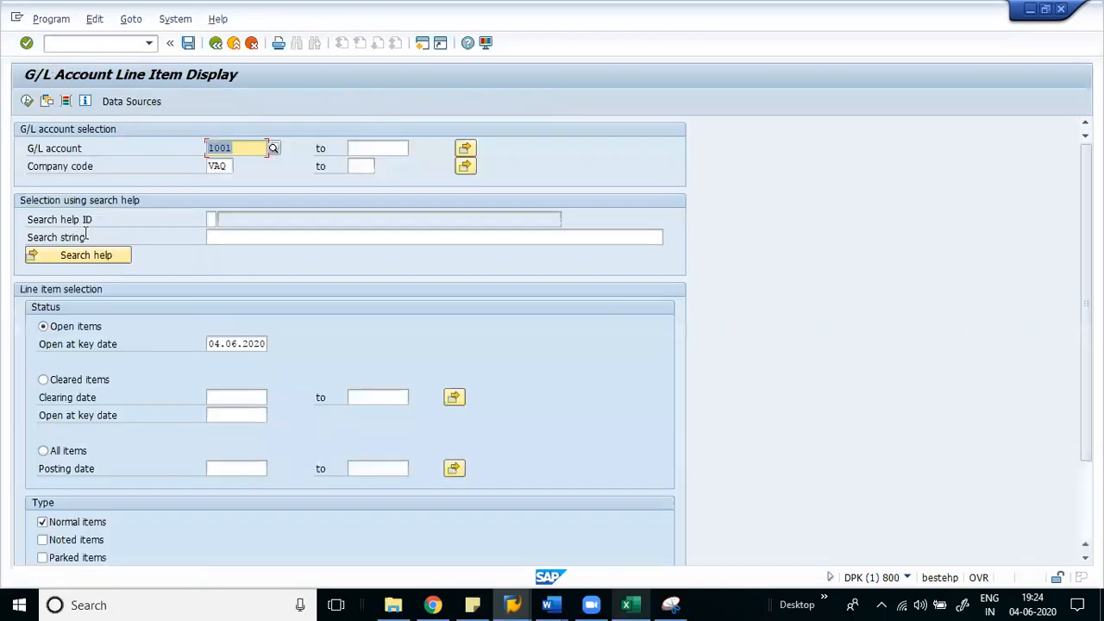
- Replace the G/L account value with 1001
key(Delete)
text(1001)
key(ctrl+a)
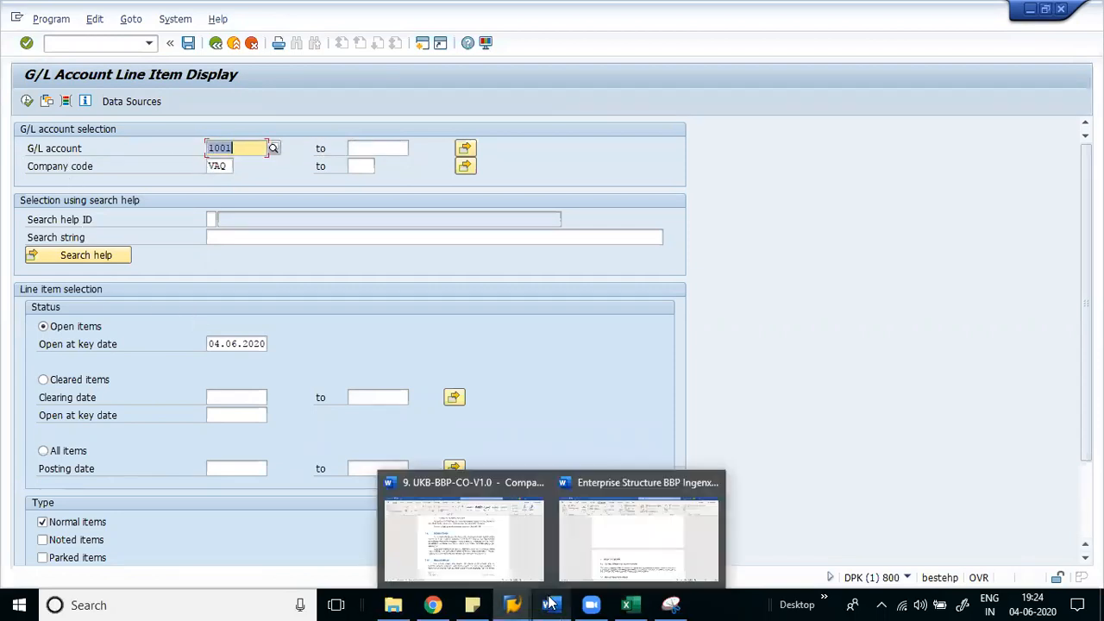
click(634, 604)
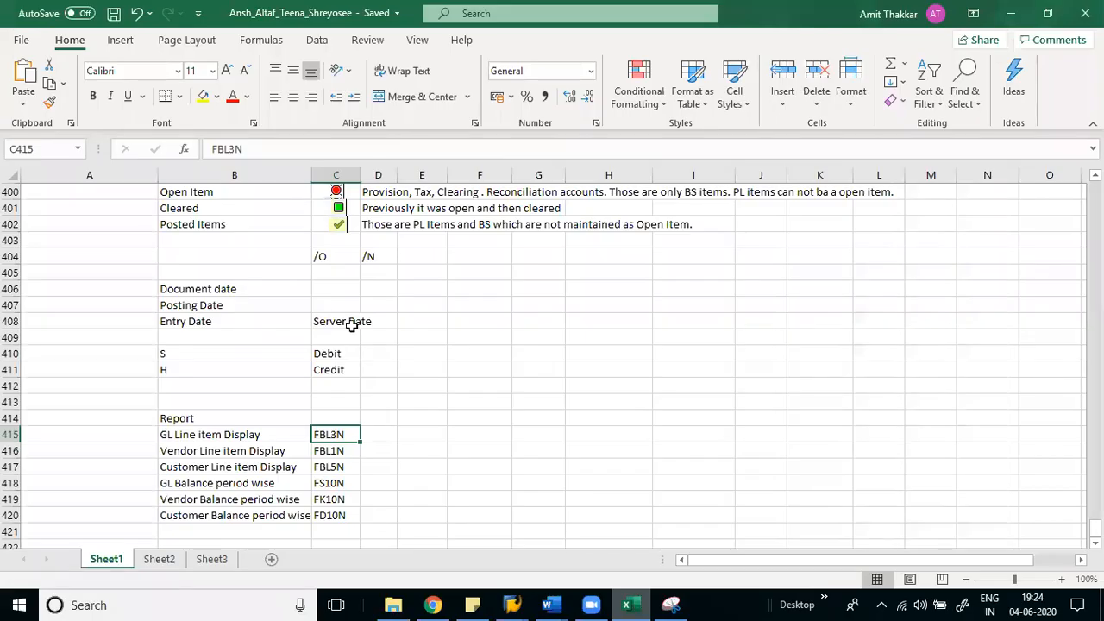
key(Up)
key(Up)
key(Up)
key(Up)
key(Up)
key(Up)
key(Up)
key(Up)
key(Up)
key(Up)
key(Up)
key(Up)
key(Up)
key(Up)
key(Up)
key(Up)
key(Up)
key(Up)
key(Up)
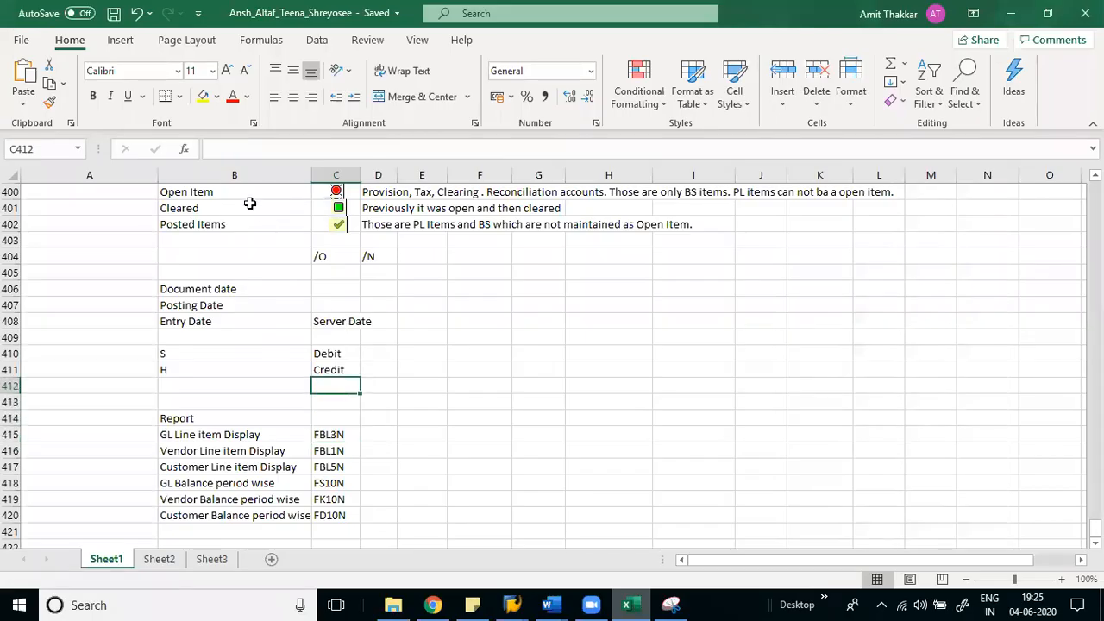
key(Down)
key(Down)
key(Down)
key(Down)
key(Left)
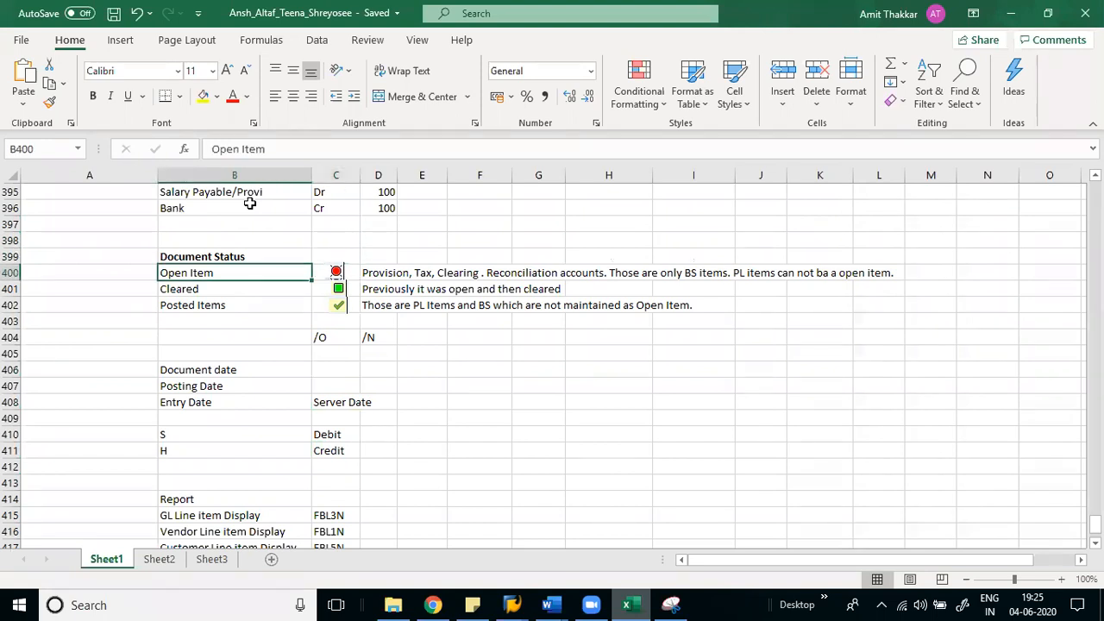
key(shift+Down)
key(shift+Down)
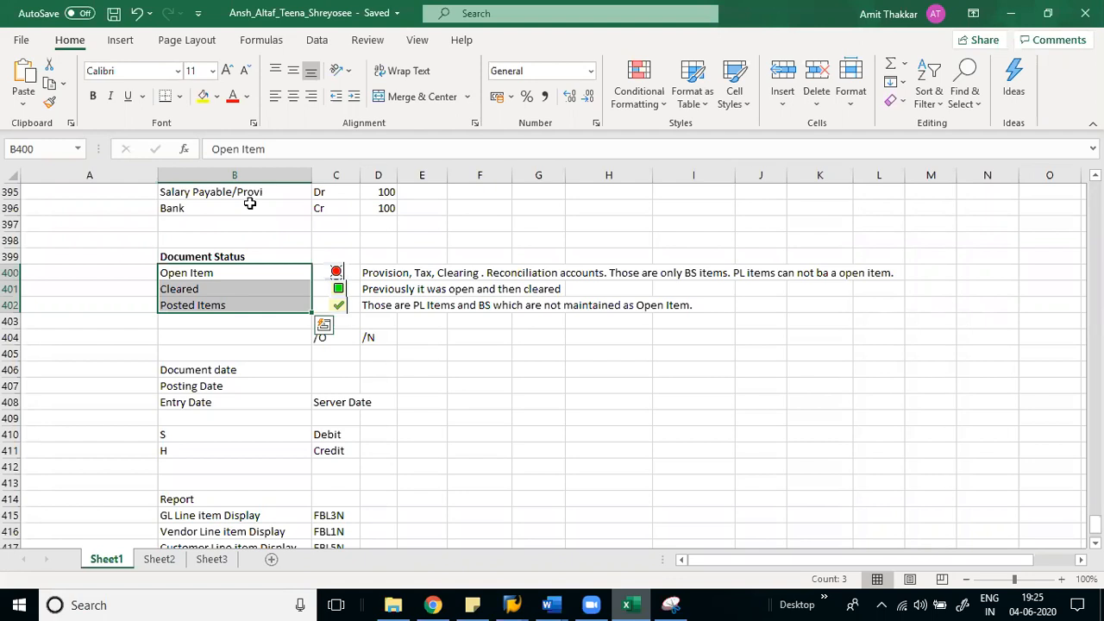
key(alt+Tab)
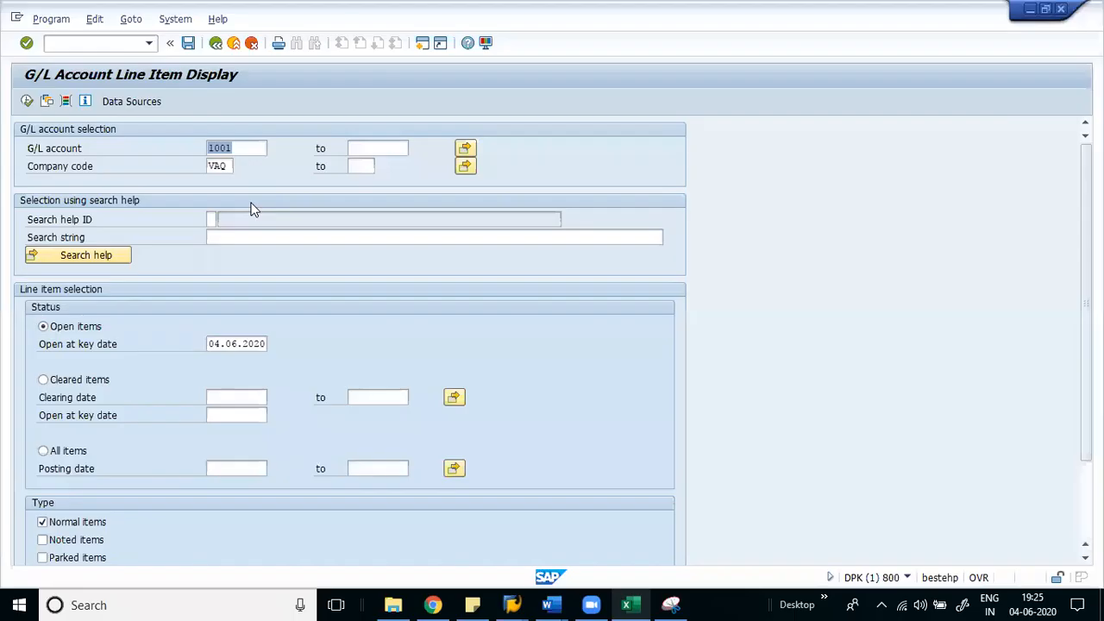
- List account 1001's open 10.000,00- INR item, then open a /ofb50 session set to 4001
click(28, 101)
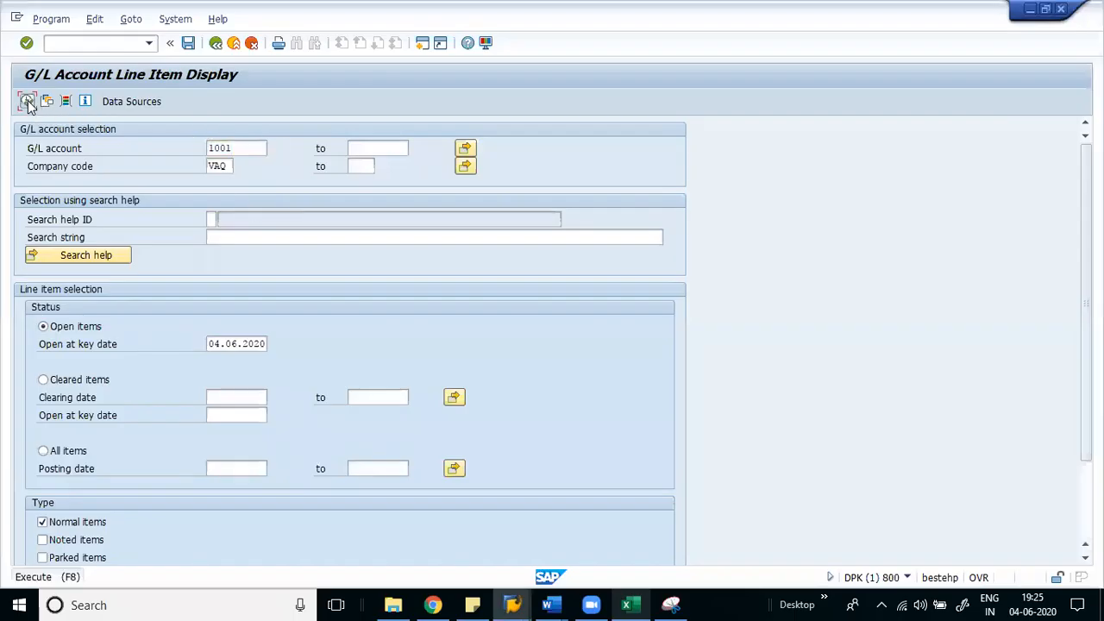
click(55, 221)
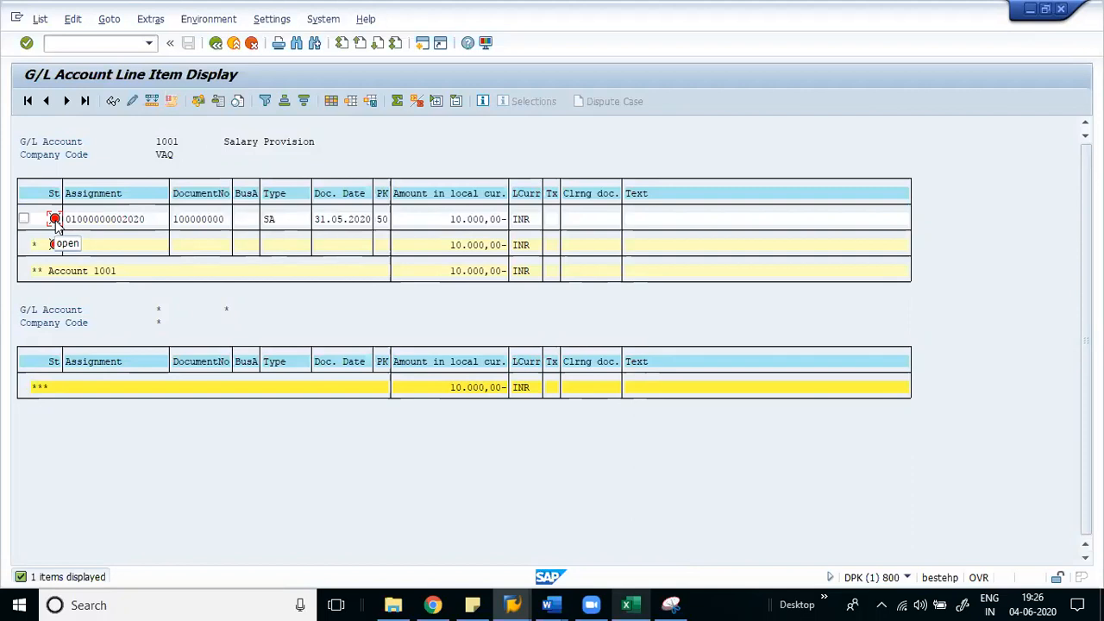
click(72, 43)
text(/ofb)
text(50)
key(Return)
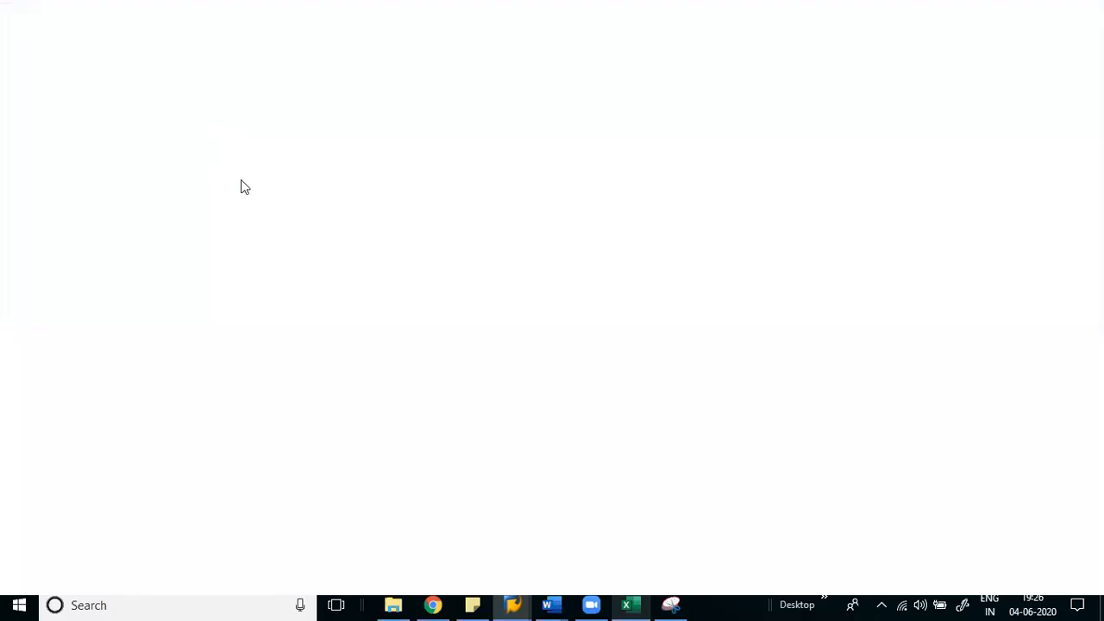
text(4001)
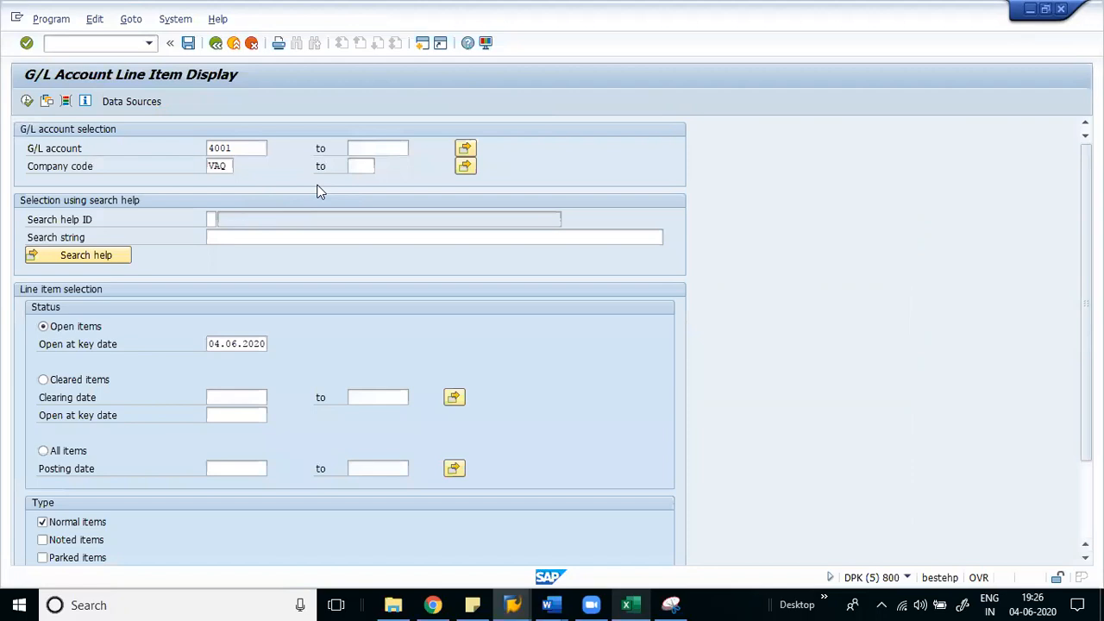
key(F8)
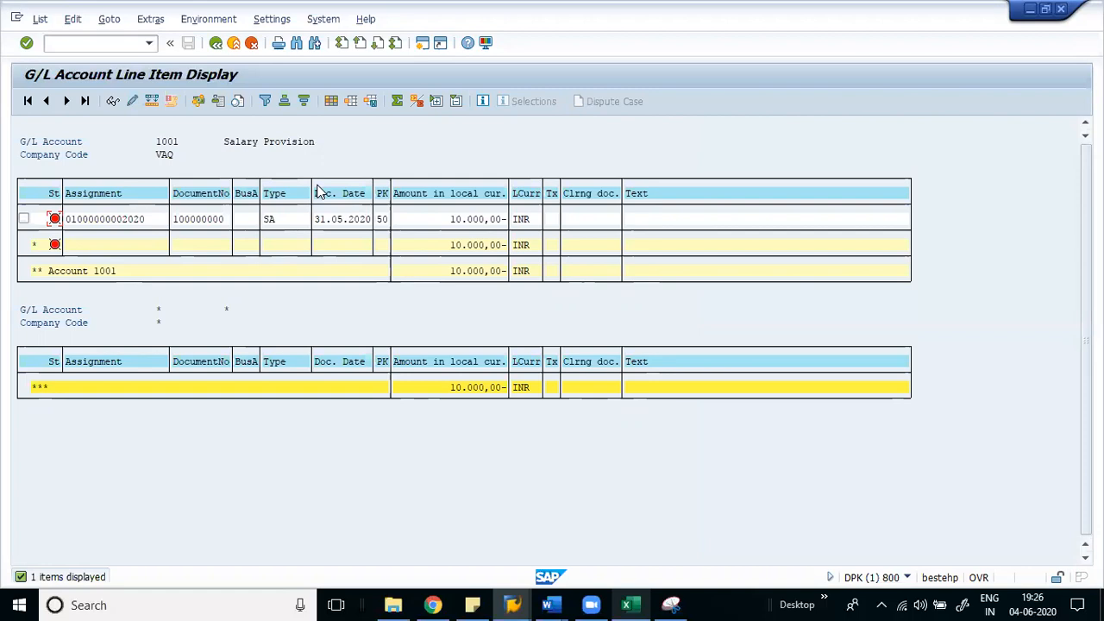
- Bring the Excel notes forward and select the three Document Status labels
key(alt+Tab)
click(241, 147)
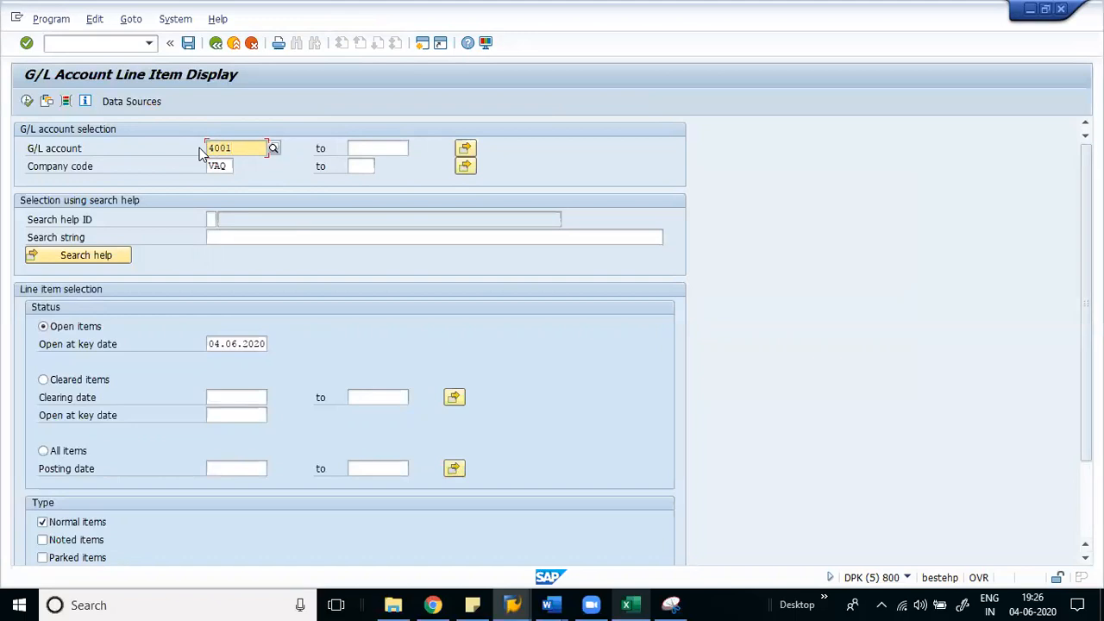
click(621, 604)
drag(189, 275, 185, 305)
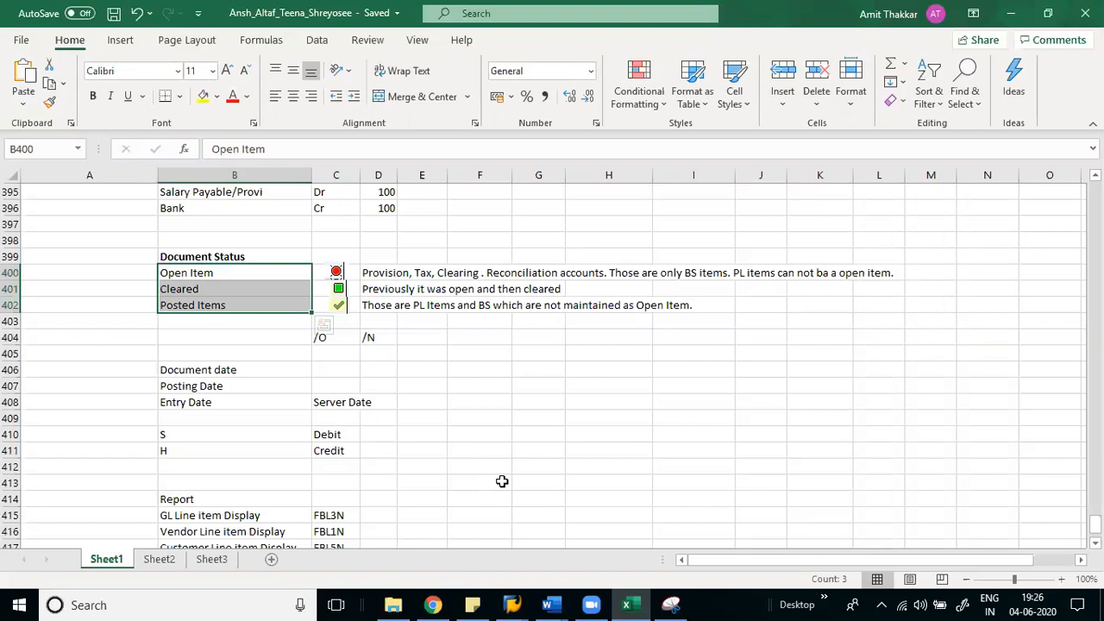
- Review the Open Item, Cleared and Posted Items notes in B400:D402, then return to SAP
key(alt+Tab)
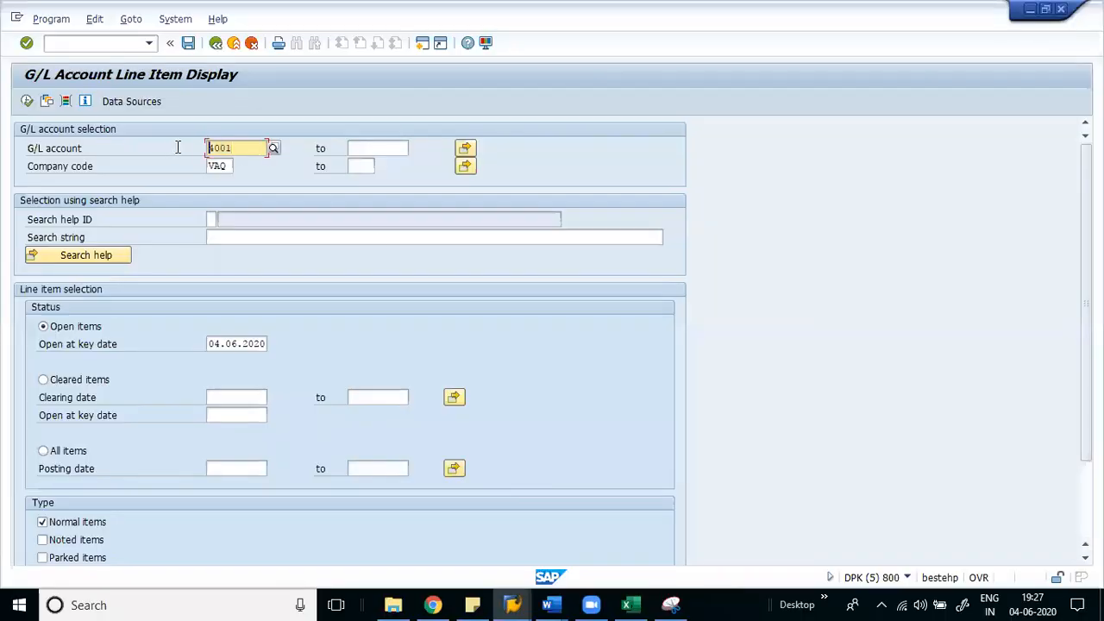
key(alt+Tab)
drag(190, 278, 192, 304)
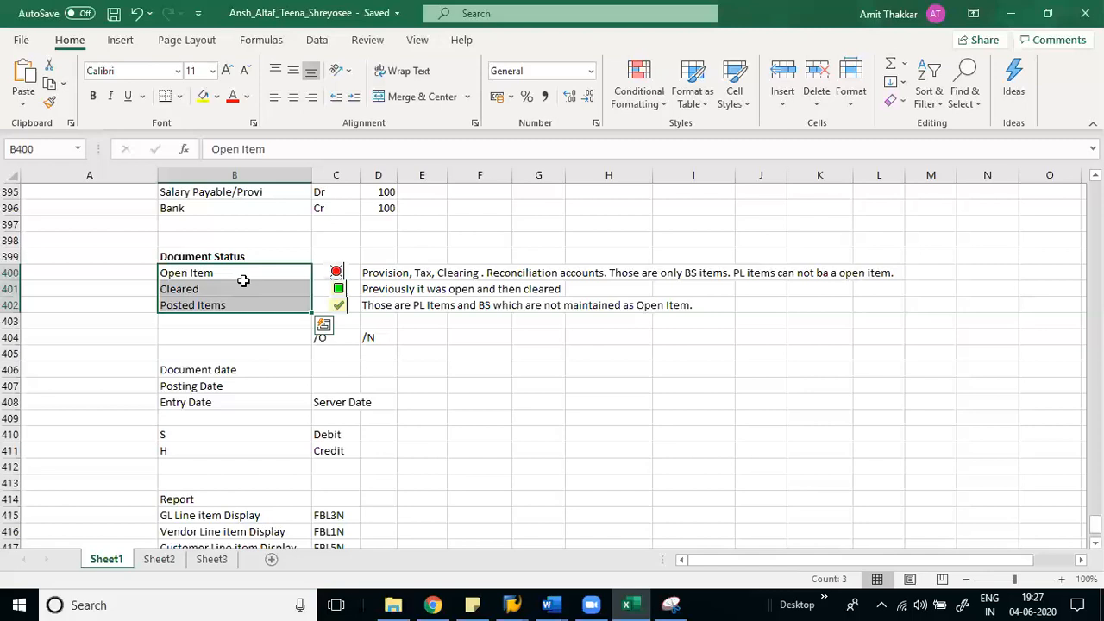
click(393, 305)
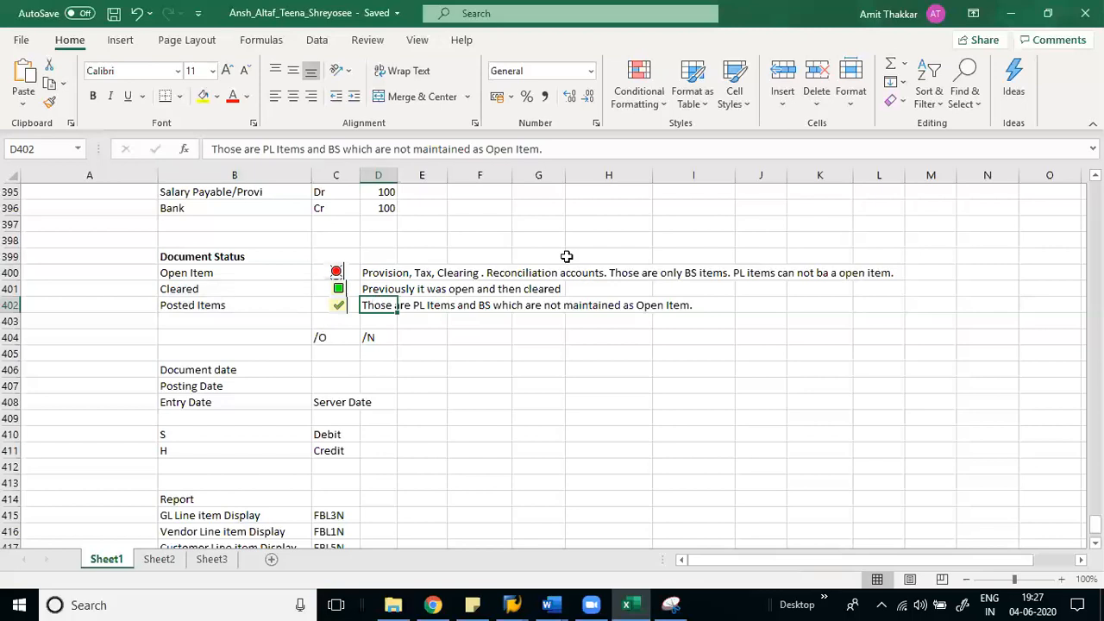
click(567, 256)
key(Left)
key(Down)
key(Down)
key(Down)
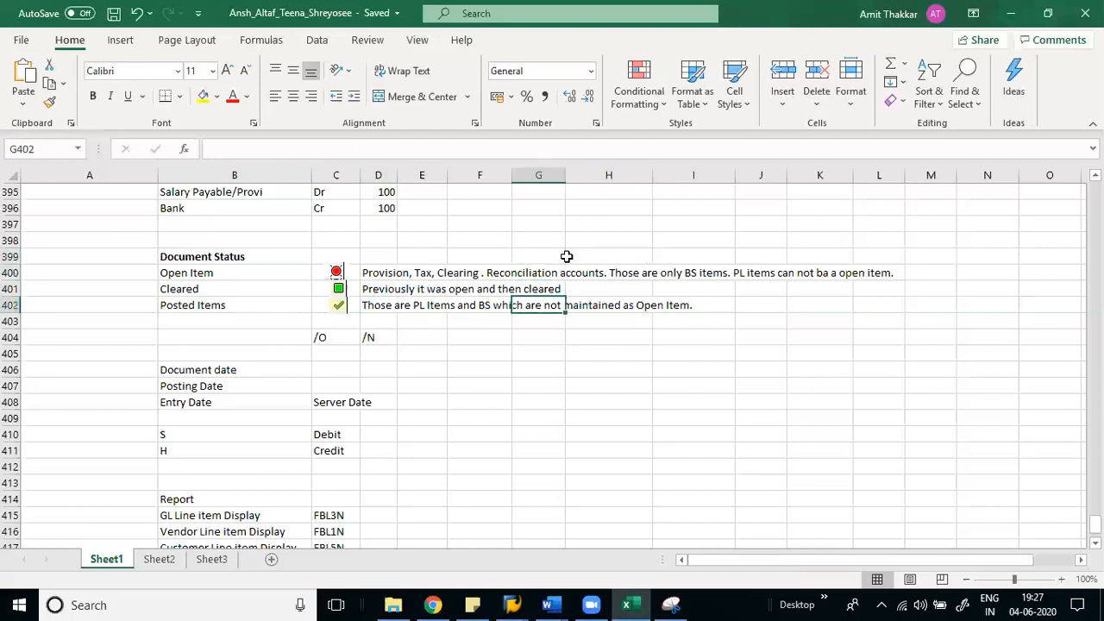
key(Left)
key(Left)
key(Left)
key(Left)
key(Left)
key(Right)
key(Right)
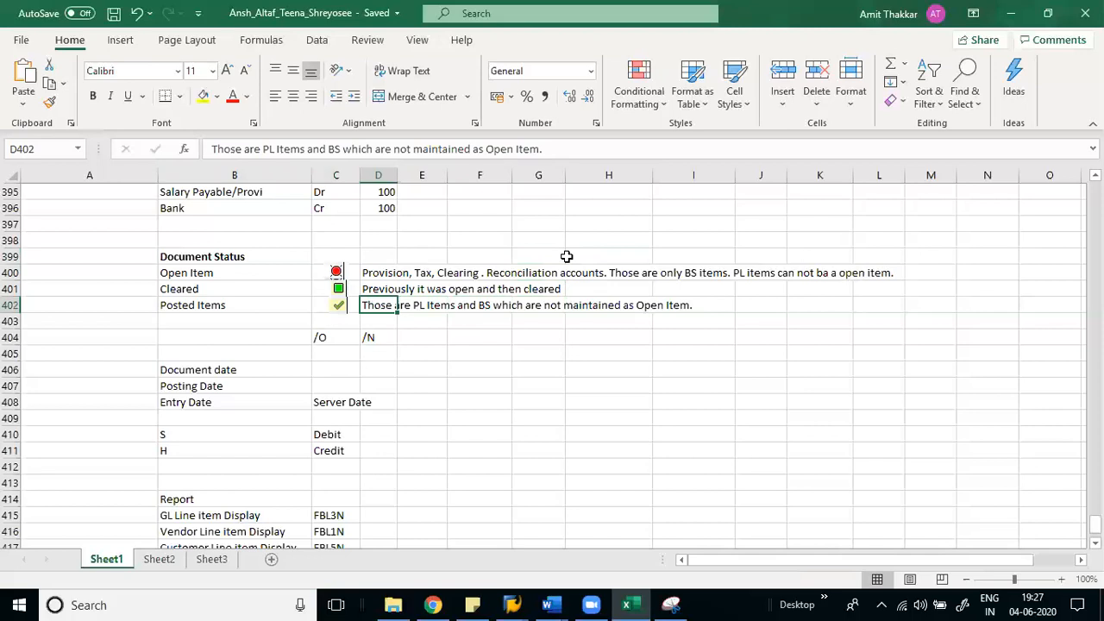
key(Left)
key(Left)
key(Up)
key(Up)
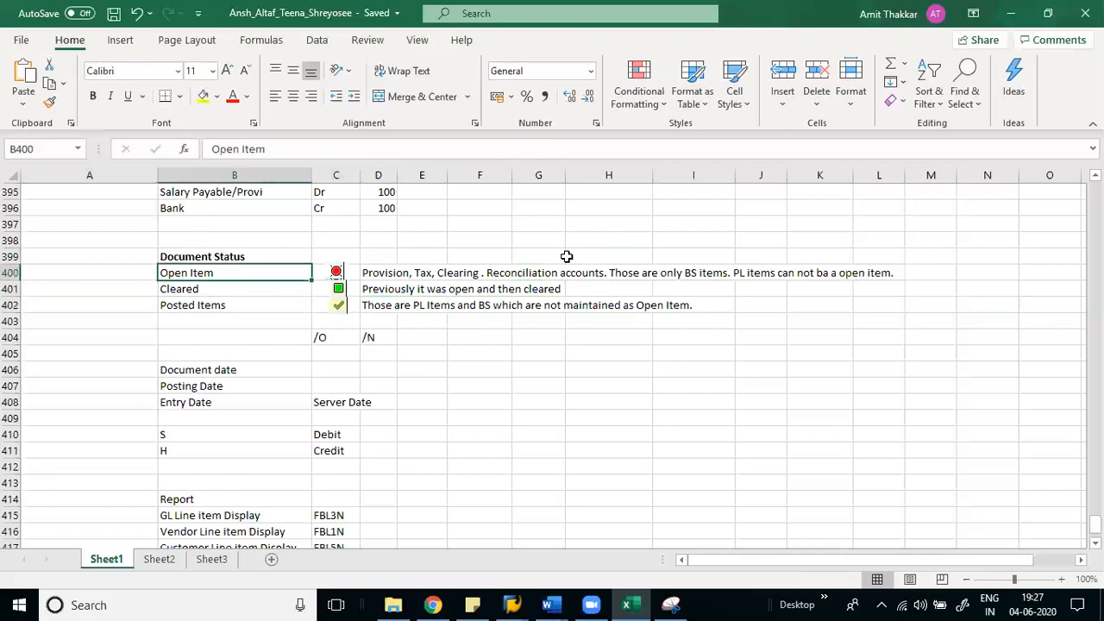
key(alt+Tab)
- Run the report for account 4001 Salary Expenses, then go back to the 1001 Salary Provision list
click(27, 102)
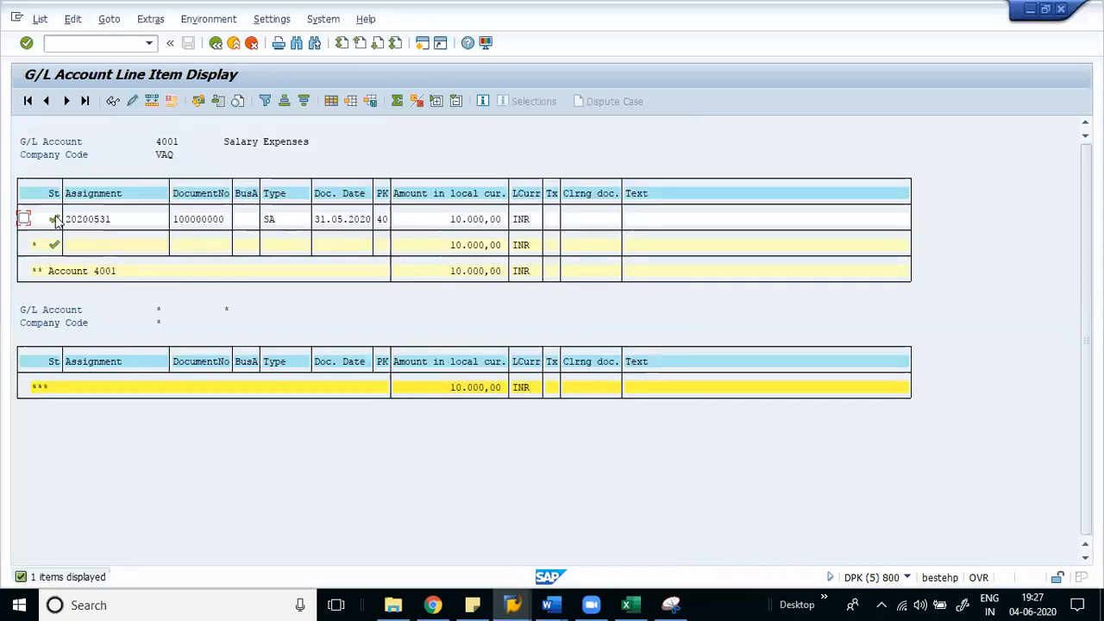
key(alt+Tab)
key(alt+Tab)
key(Tab)
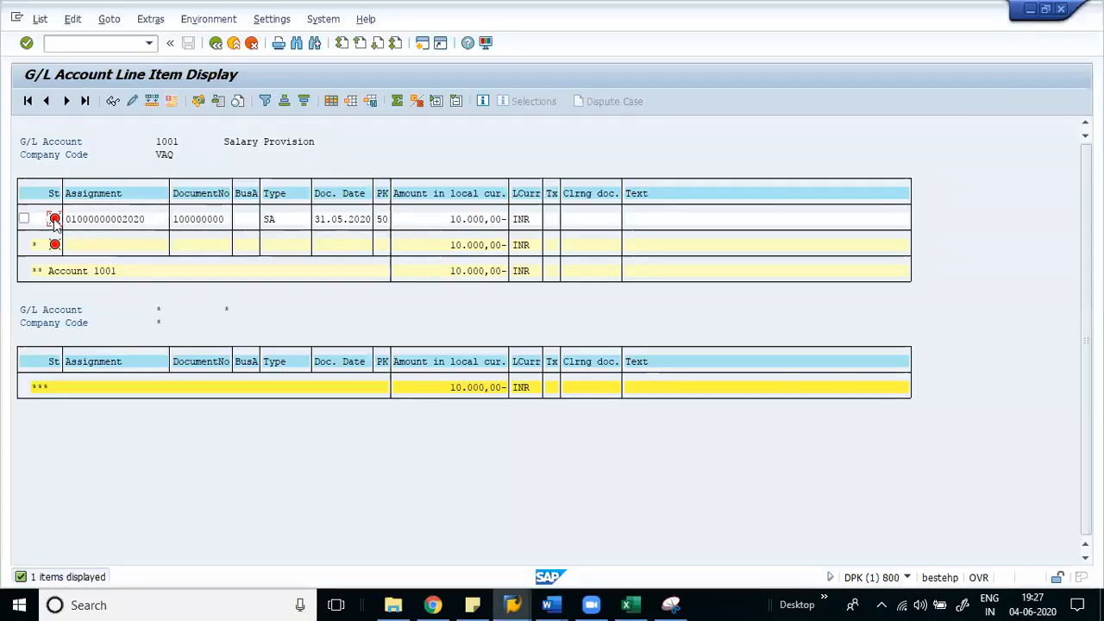